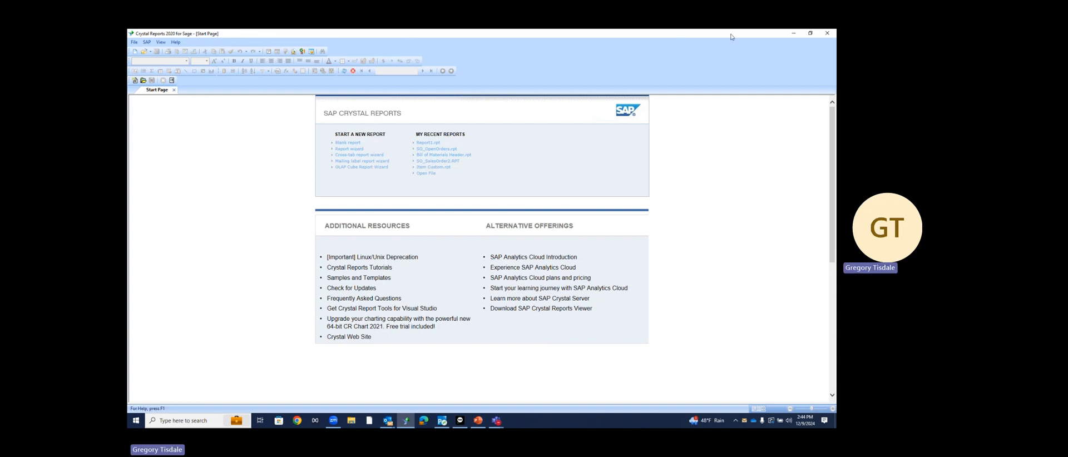
Close and relaunch Crystal Reports, then acknowledge the Data Protection notice with OK
{"action": "left_click", "coordinate": [827, 33]}
{"action": "left_click", "coordinate": [407, 419]}
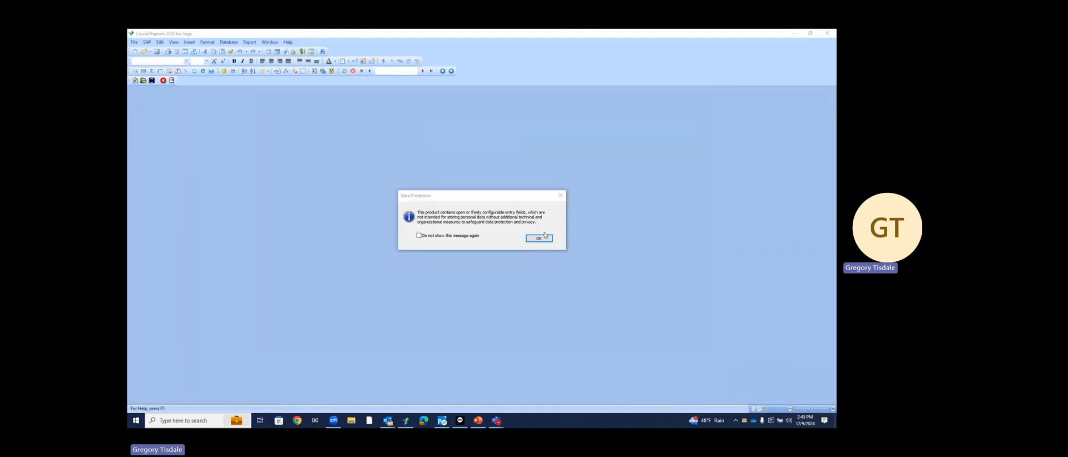
{"action": "left_click", "coordinate": [545, 236]}
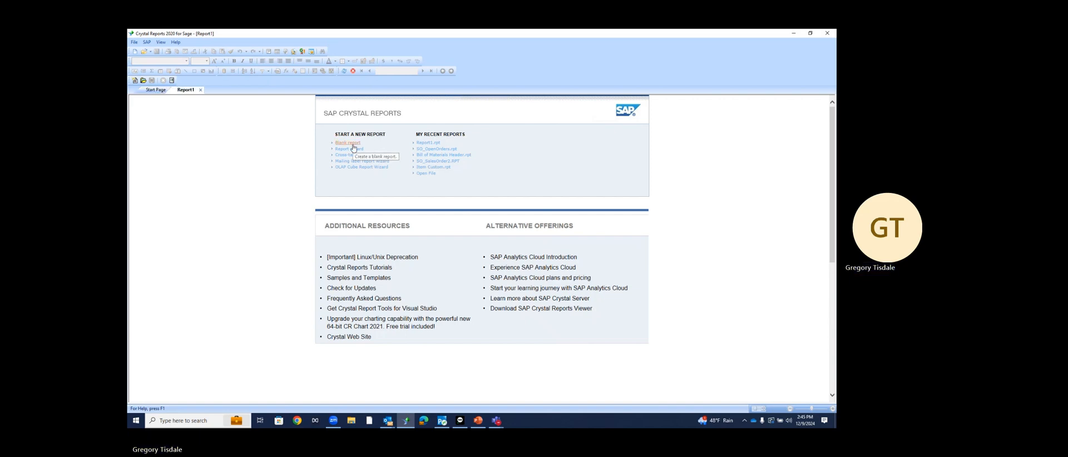
Create a blank report and expand SOTAMAS90_1 in the Database Expert to reach the Sage 100 signon
{"action": "left_click", "coordinate": [353, 148]}
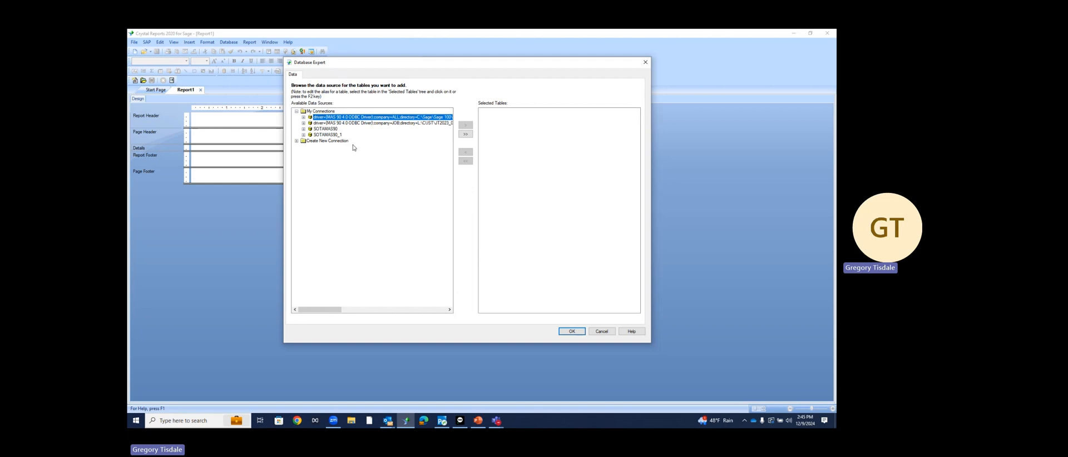
{"action": "left_click", "coordinate": [304, 135]}
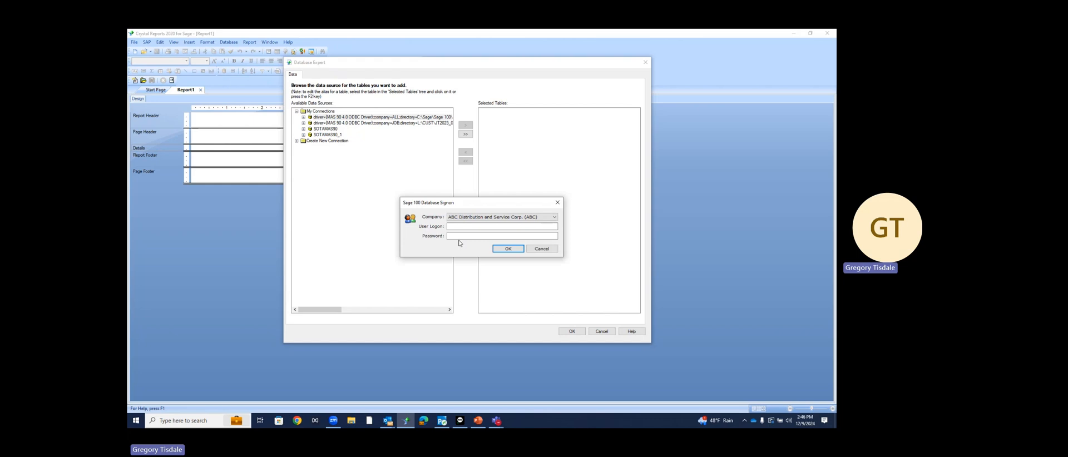
Sign in to Sage 100 company ABC with the user logon and password
{"action": "left_click", "coordinate": [457, 227]}
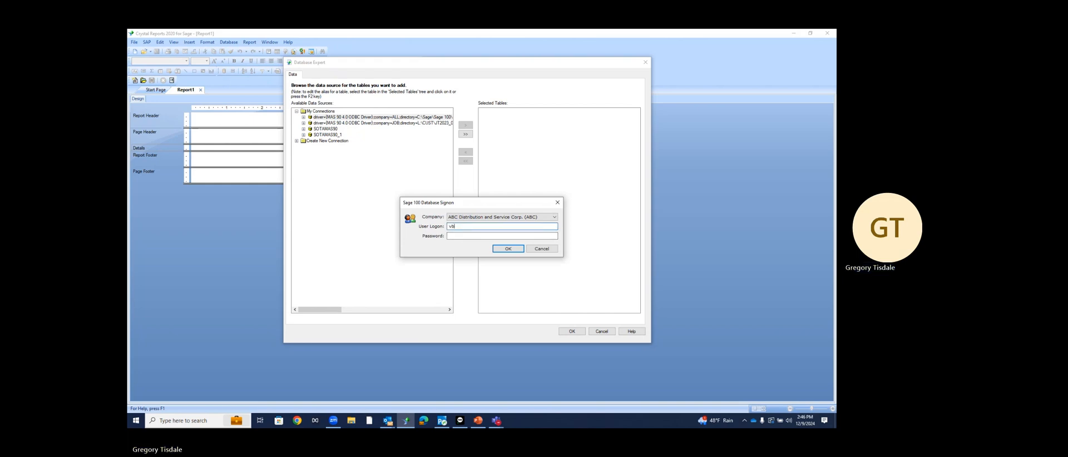
{"action": "key", "text": "Tab"}
{"action": "key", "text": "Return"}
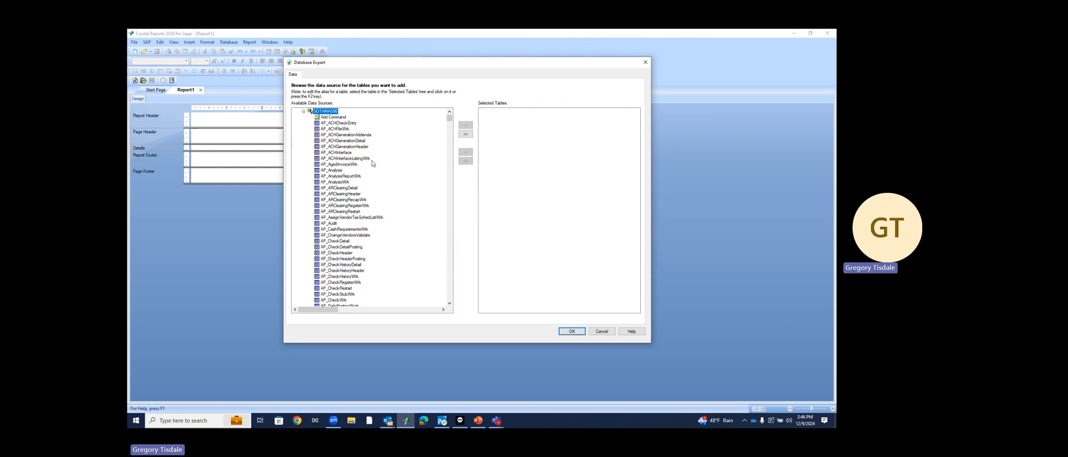
Scroll the Available Data Sources list to the AR_ customer tables
{"action": "scroll", "coordinate": [376, 165], "scroll_direction": "down", "scroll_amount": 12}
{"action": "scroll", "coordinate": [376, 166], "scroll_direction": "down", "scroll_amount": 15}
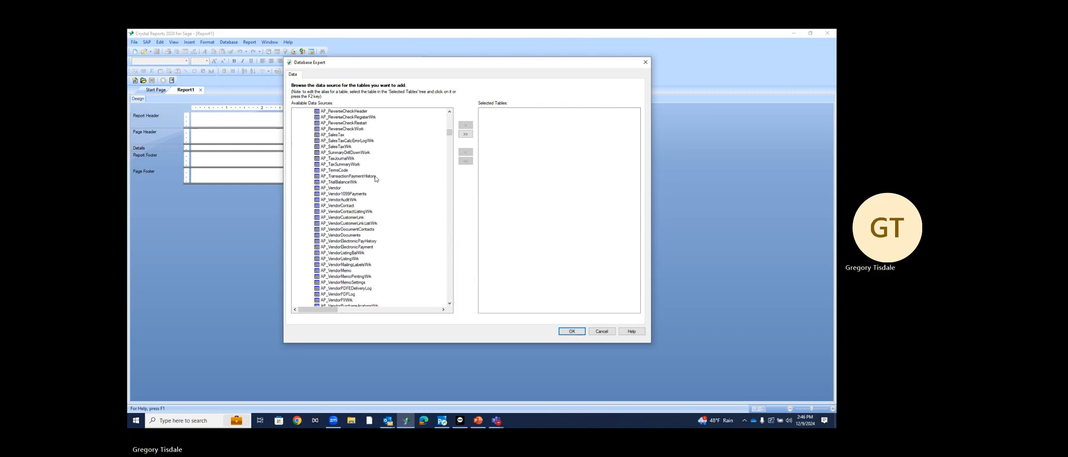
{"action": "scroll", "coordinate": [376, 193], "scroll_direction": "down", "scroll_amount": 15}
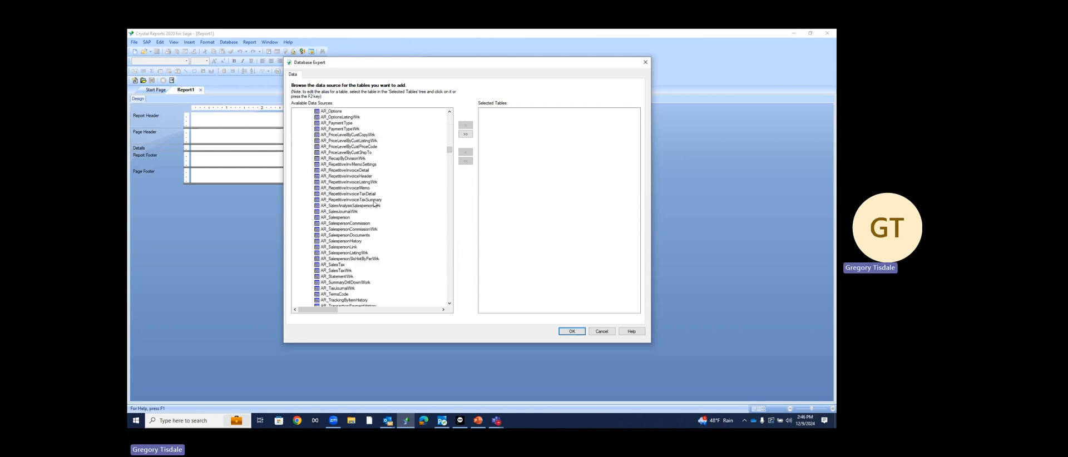
{"action": "scroll", "coordinate": [372, 212], "scroll_direction": "down", "scroll_amount": 15}
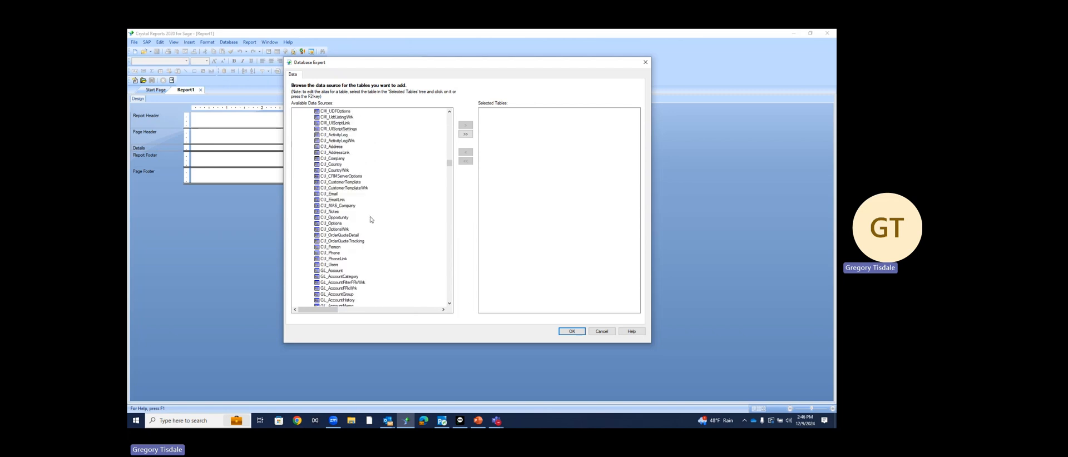
{"action": "scroll", "coordinate": [373, 218], "scroll_direction": "down", "scroll_amount": 12}
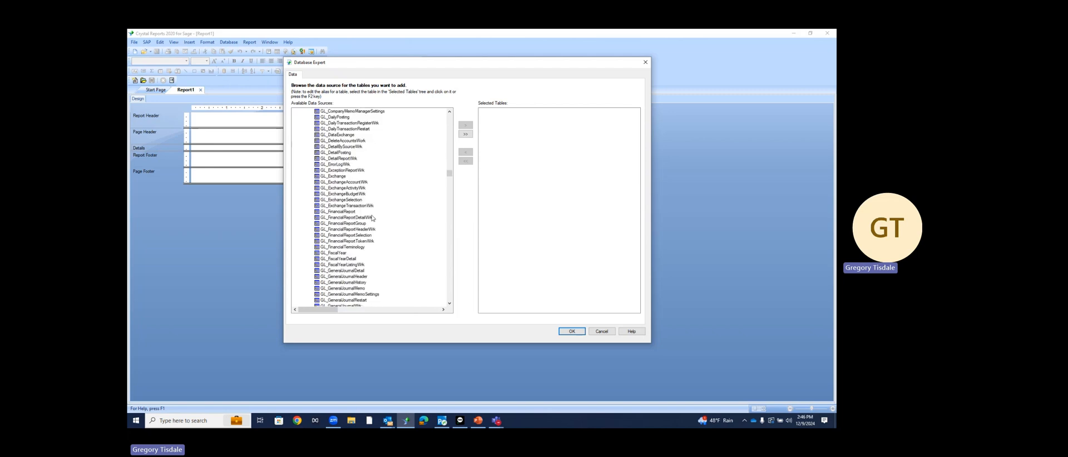
{"action": "scroll", "coordinate": [373, 218], "scroll_direction": "down", "scroll_amount": 15}
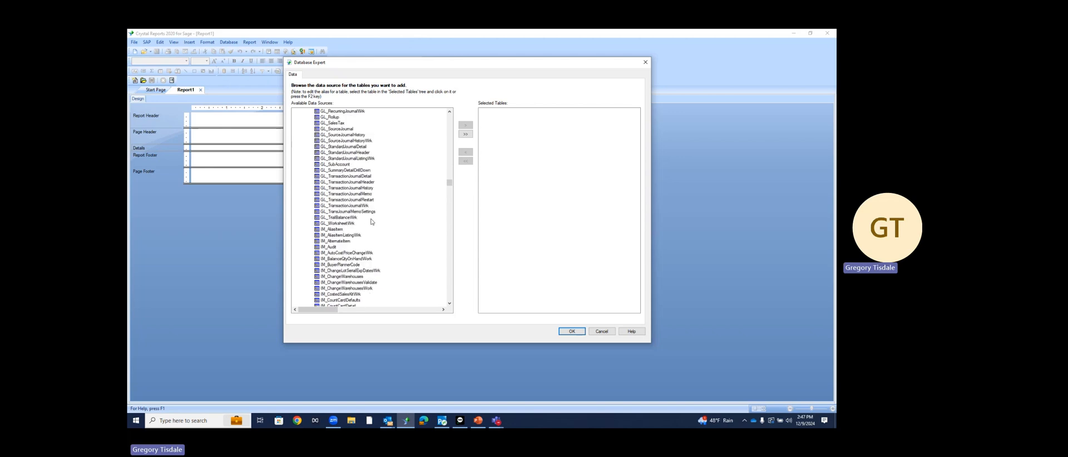
{"action": "scroll", "coordinate": [372, 221], "scroll_direction": "down", "scroll_amount": 4}
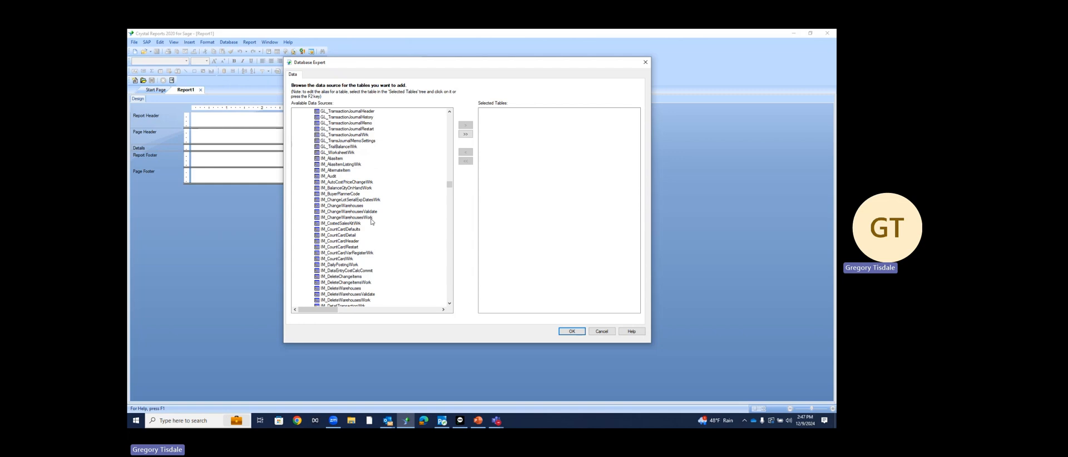
{"action": "scroll", "coordinate": [372, 221], "scroll_direction": "down", "scroll_amount": 4}
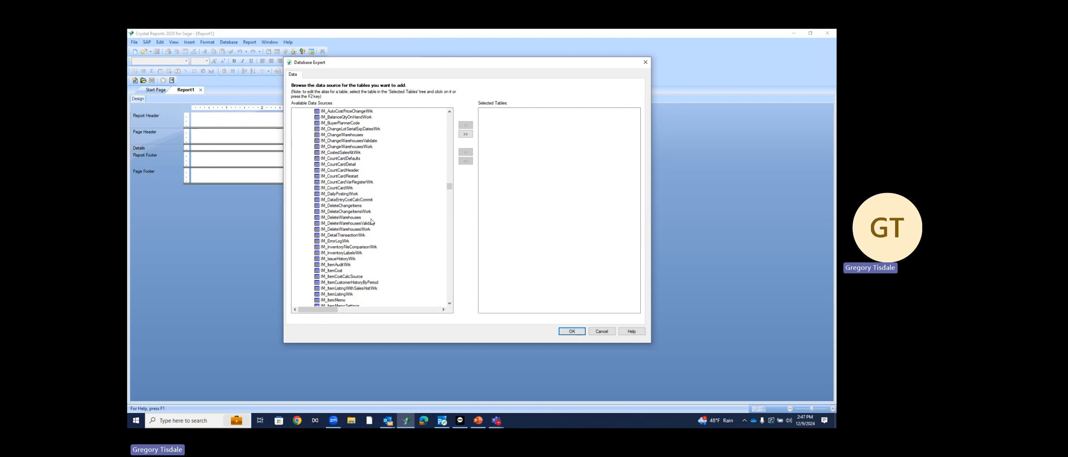
{"action": "scroll", "coordinate": [372, 221], "scroll_direction": "down", "scroll_amount": 3}
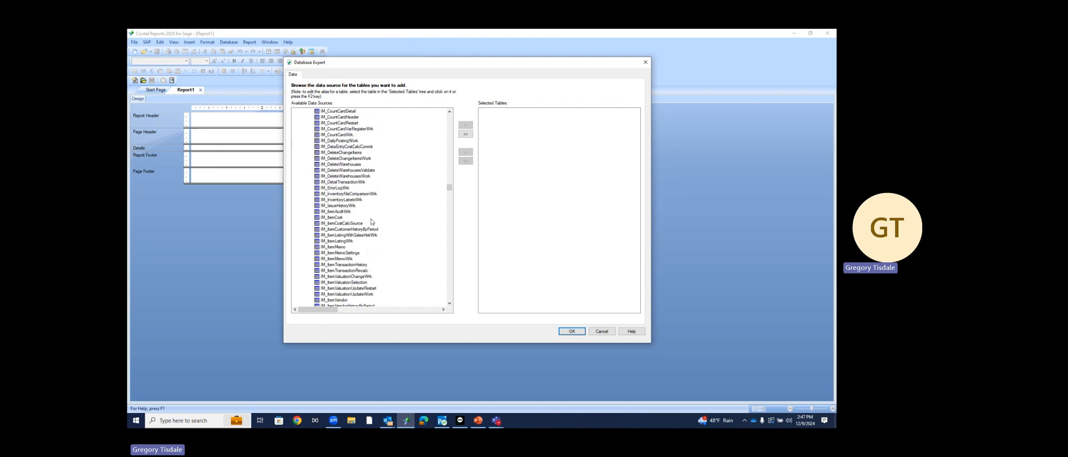
{"action": "scroll", "coordinate": [371, 221], "scroll_direction": "down", "scroll_amount": 3}
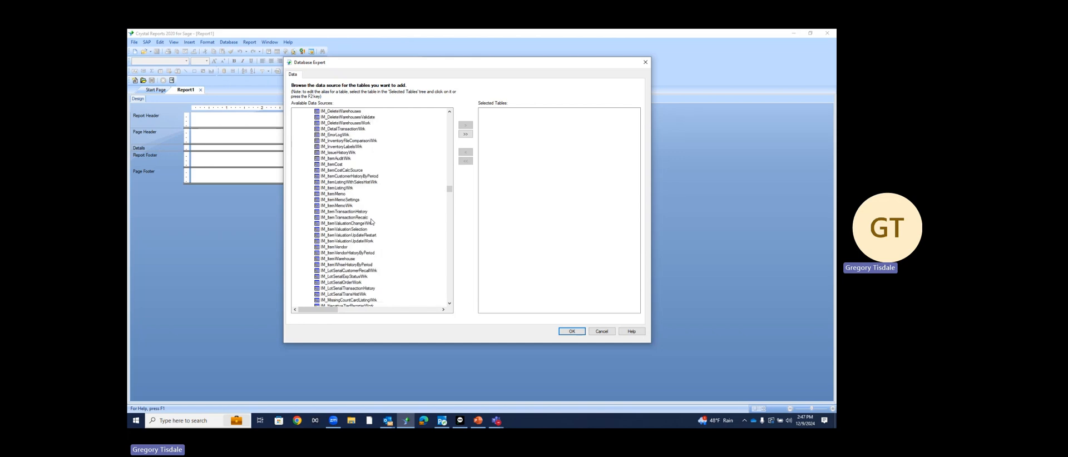
{"action": "scroll", "coordinate": [372, 221], "scroll_direction": "up", "scroll_amount": 7}
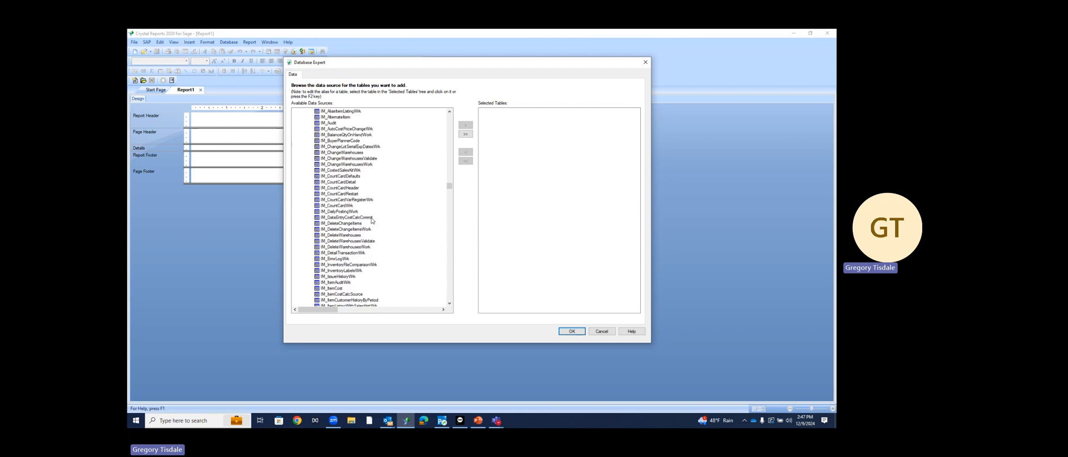
{"action": "scroll", "coordinate": [371, 221], "scroll_direction": "up", "scroll_amount": 20}
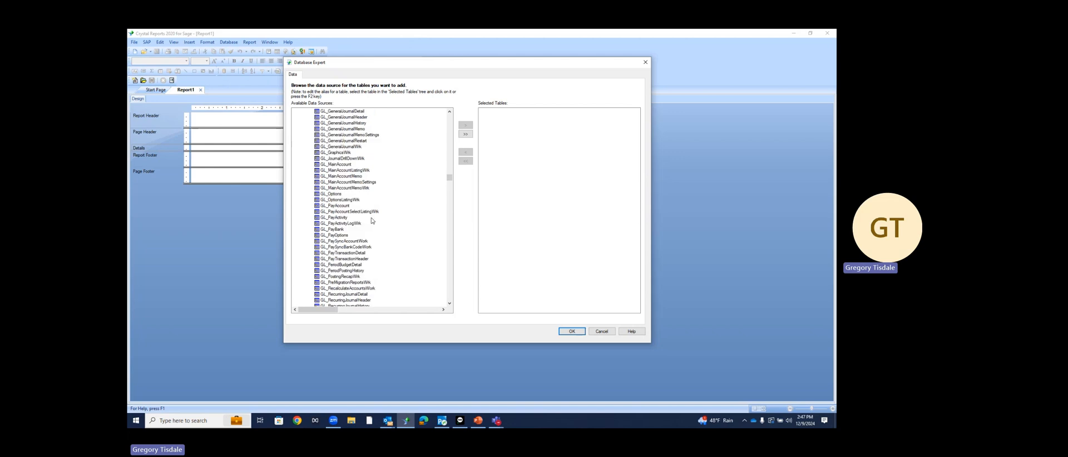
{"action": "scroll", "coordinate": [372, 221], "scroll_direction": "up", "scroll_amount": 15}
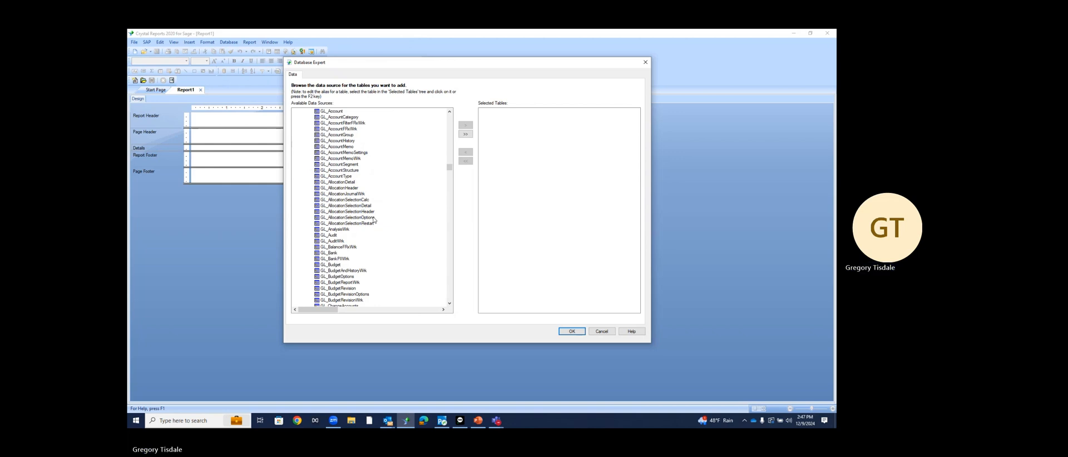
{"action": "scroll", "coordinate": [373, 219], "scroll_direction": "up", "scroll_amount": 15}
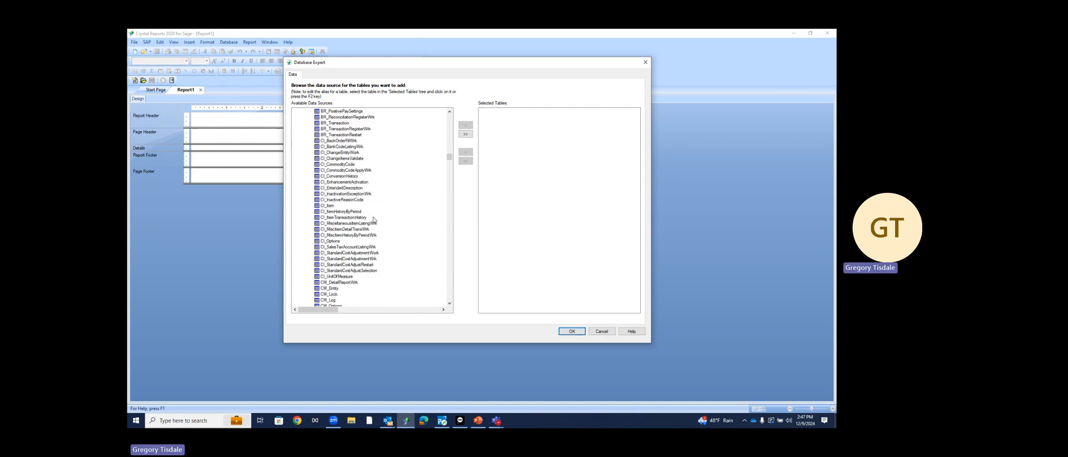
{"action": "scroll", "coordinate": [374, 220], "scroll_direction": "up", "scroll_amount": 10}
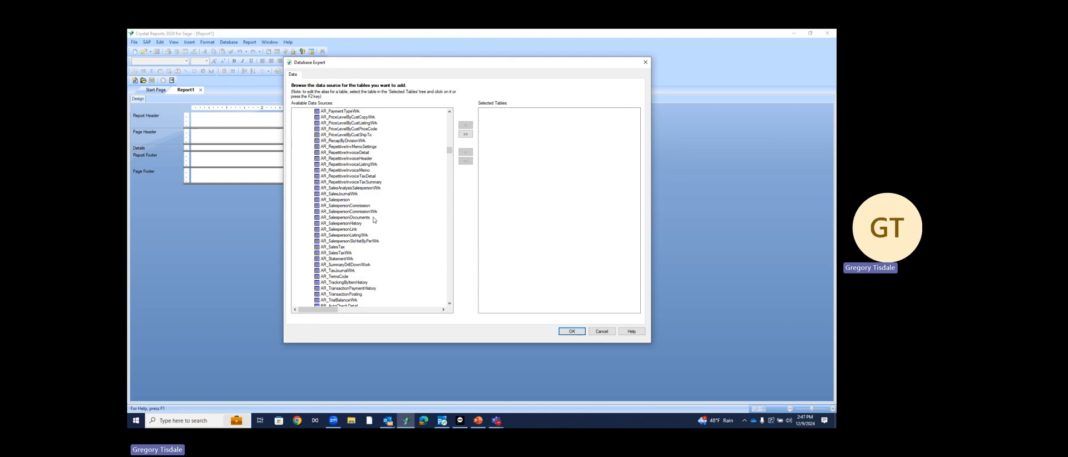
{"action": "scroll", "coordinate": [371, 217], "scroll_direction": "up", "scroll_amount": 1}
{"action": "scroll", "coordinate": [364, 211], "scroll_direction": "up", "scroll_amount": 2}
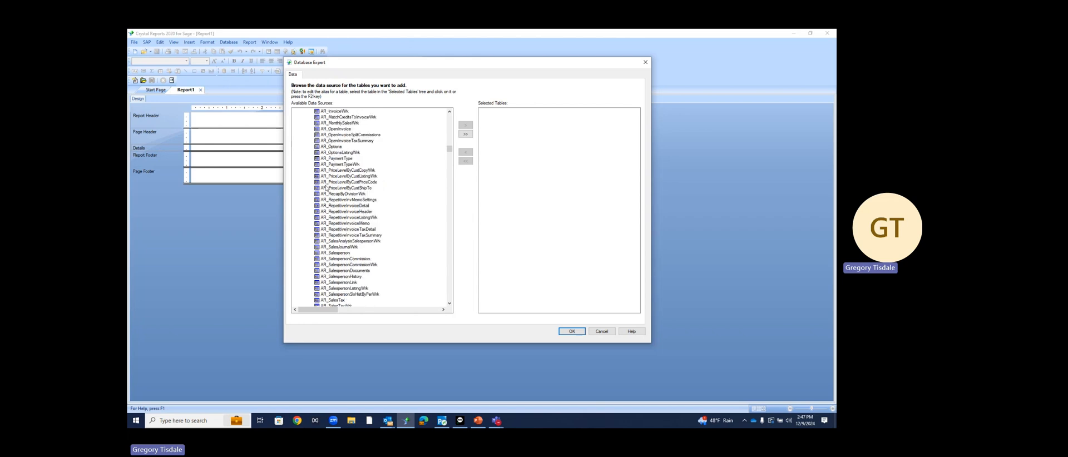
{"action": "scroll", "coordinate": [337, 187], "scroll_direction": "up", "scroll_amount": 12}
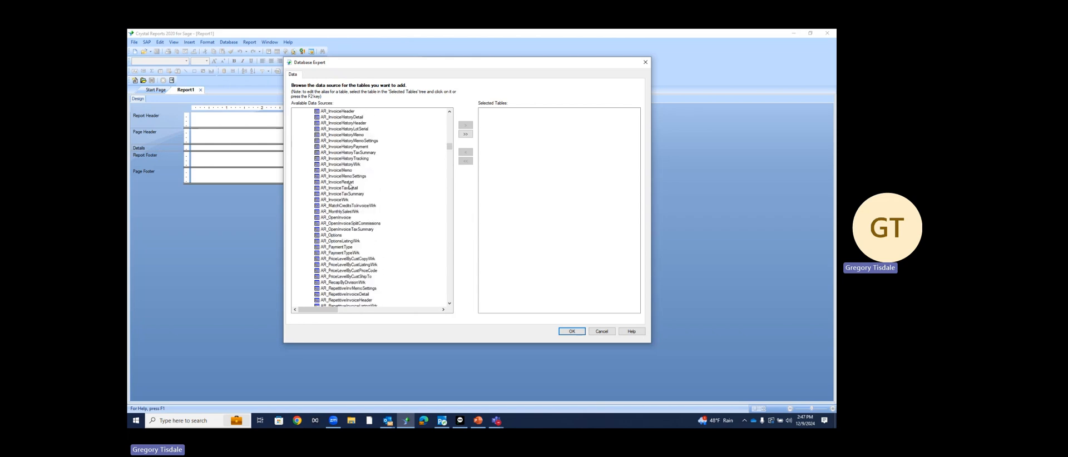
{"action": "scroll", "coordinate": [351, 186], "scroll_direction": "up", "scroll_amount": 7}
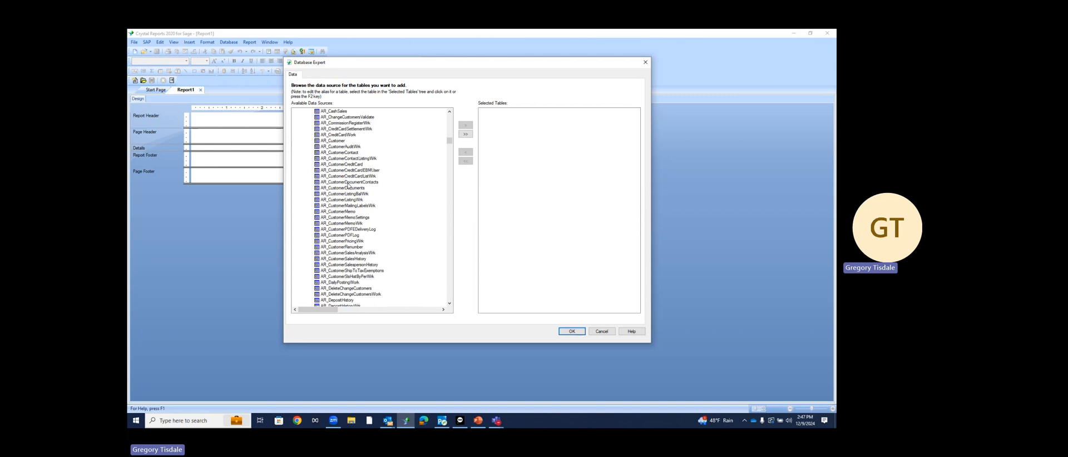
Add only AR_Customer to the selected tables and confirm the Database Expert
{"action": "left_click", "coordinate": [334, 142]}
{"action": "left_click", "coordinate": [356, 147], "text": "ctrl"}
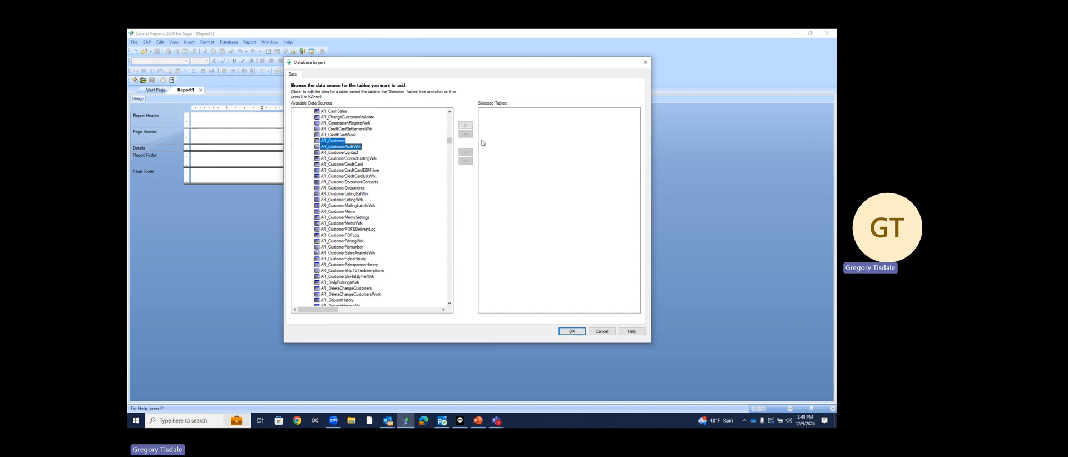
{"action": "left_click", "coordinate": [346, 142]}
{"action": "left_click", "coordinate": [466, 126]}
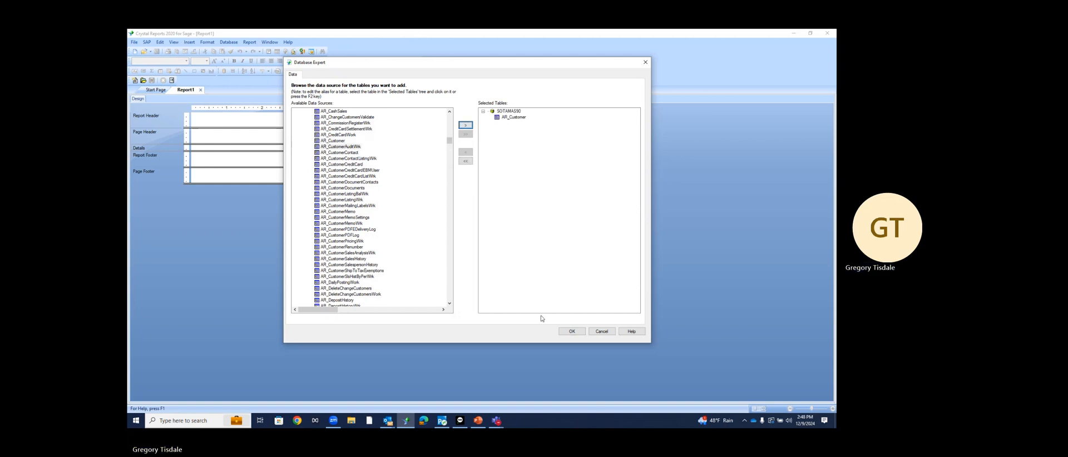
{"action": "left_click", "coordinate": [572, 333]}
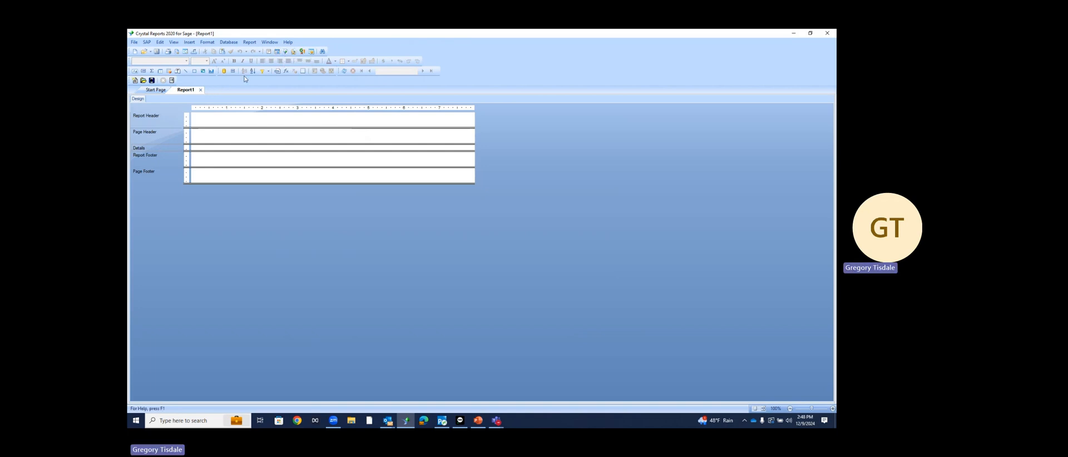
Show the Field Explorer and move it closer to the report layout
{"action": "left_click", "coordinate": [277, 54]}
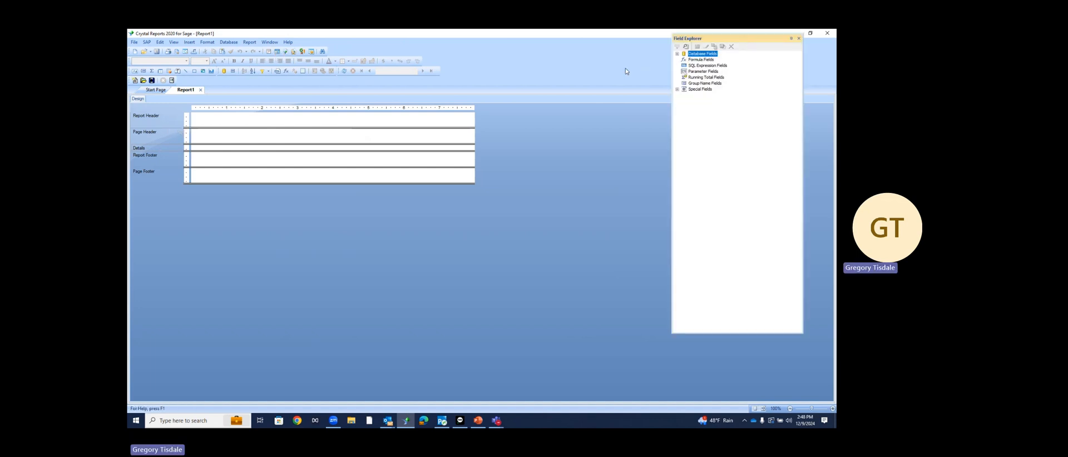
{"action": "left_click_drag", "start_coordinate": [626, 71], "coordinate": [567, 72]}
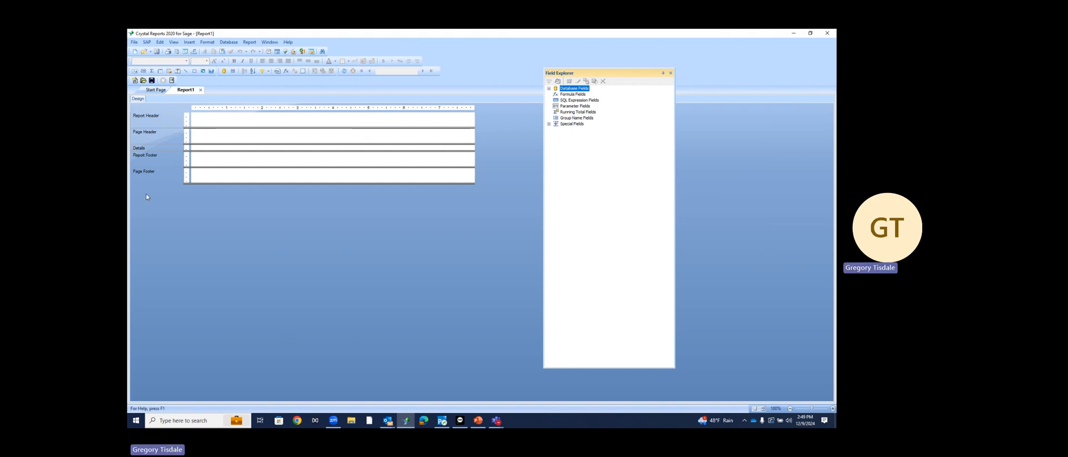
Suppress the Report Header (No Drill-Down), make the Page Header taller, and expand Database Fields
{"action": "right_click", "coordinate": [148, 122]}
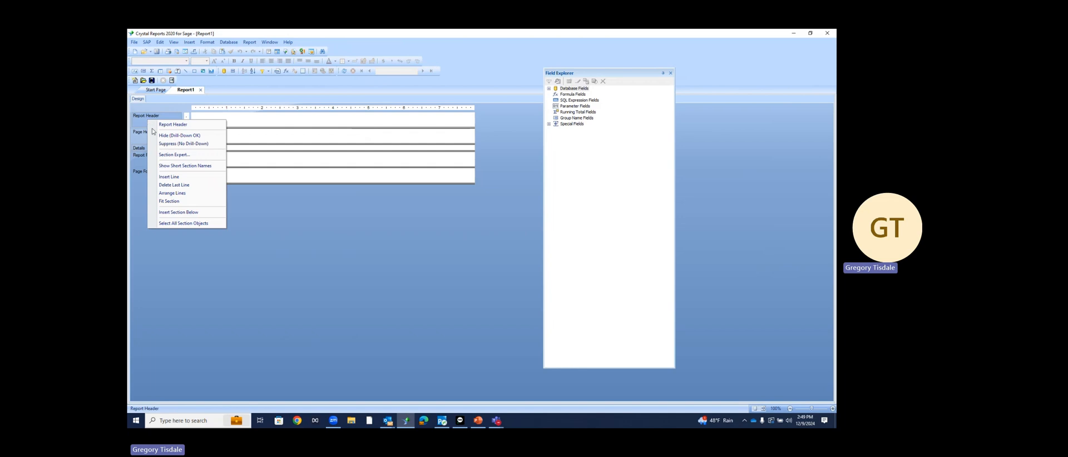
{"action": "left_click", "coordinate": [162, 144]}
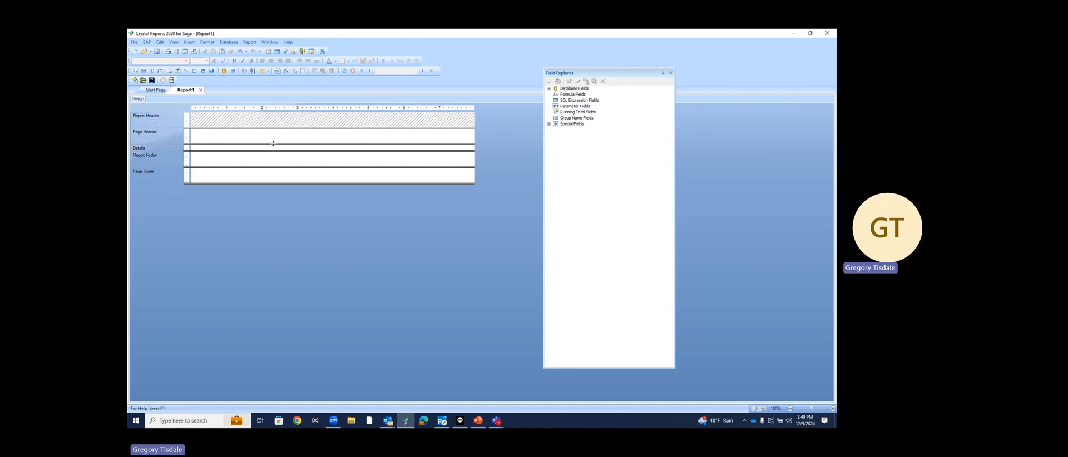
{"action": "left_click_drag", "start_coordinate": [273, 144], "coordinate": [275, 158]}
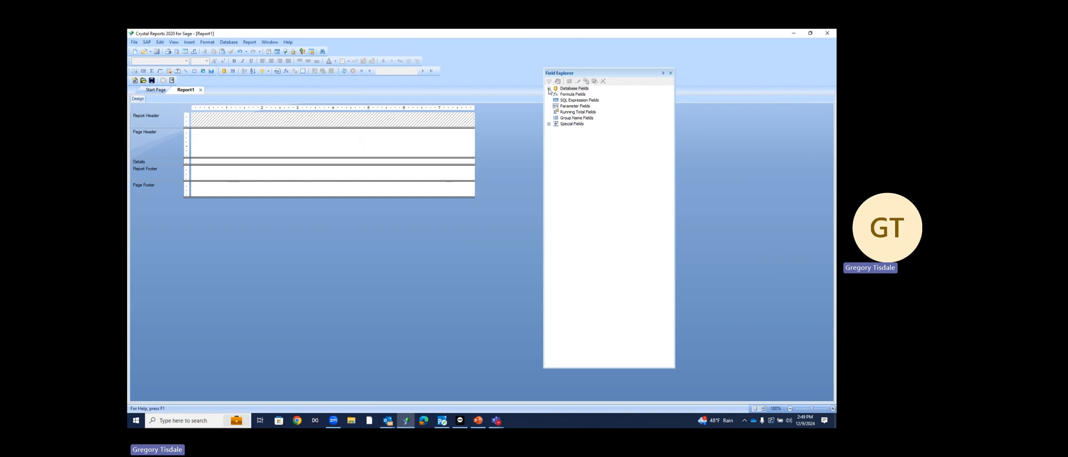
{"action": "left_click", "coordinate": [549, 89]}
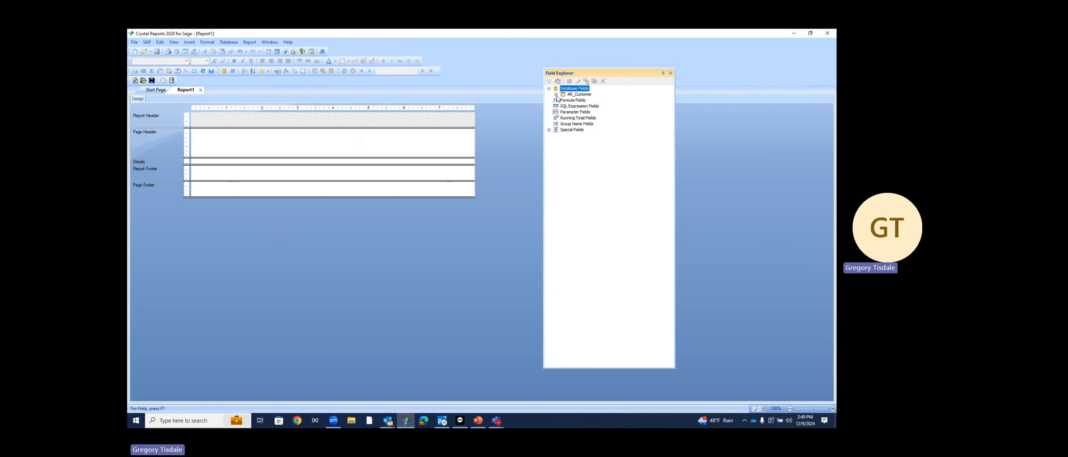
Expand AR_Customer and browse its fields from ARDivisionNo through UserUpdatedKey
{"action": "left_click", "coordinate": [556, 95]}
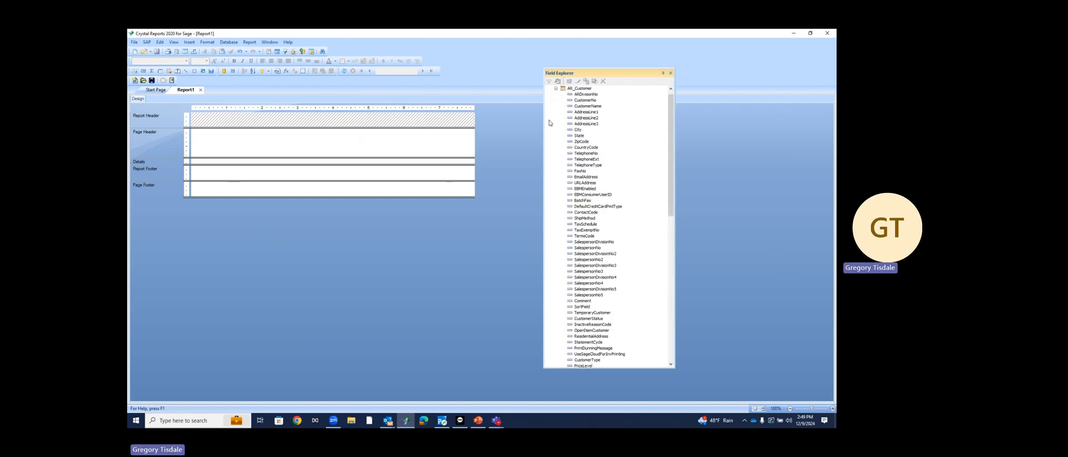
{"action": "scroll", "coordinate": [596, 168], "scroll_direction": "down", "scroll_amount": 2}
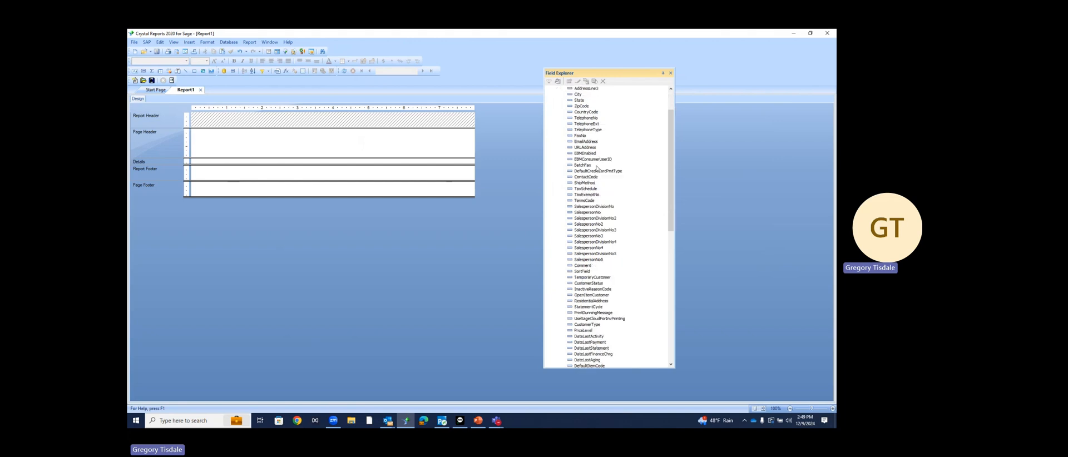
{"action": "scroll", "coordinate": [597, 167], "scroll_direction": "down", "scroll_amount": 15}
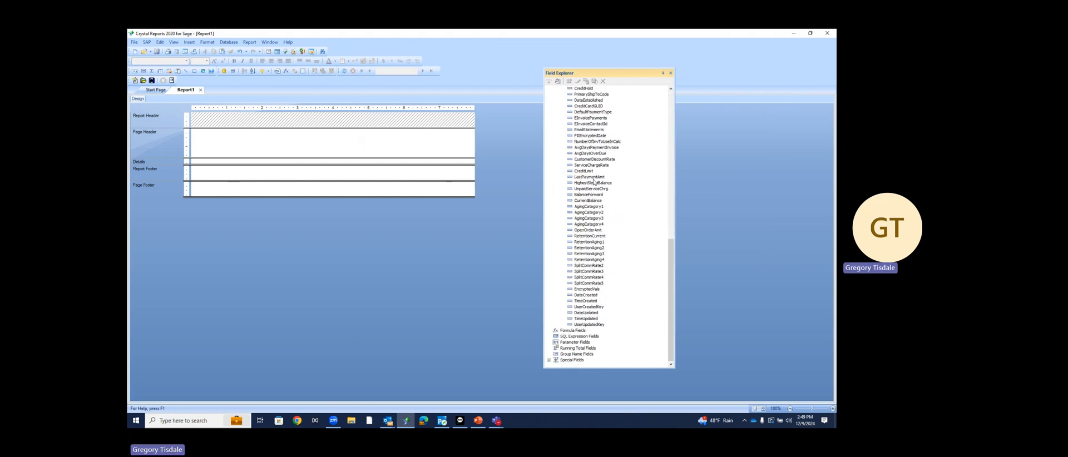
{"action": "scroll", "coordinate": [591, 189], "scroll_direction": "up", "scroll_amount": 18}
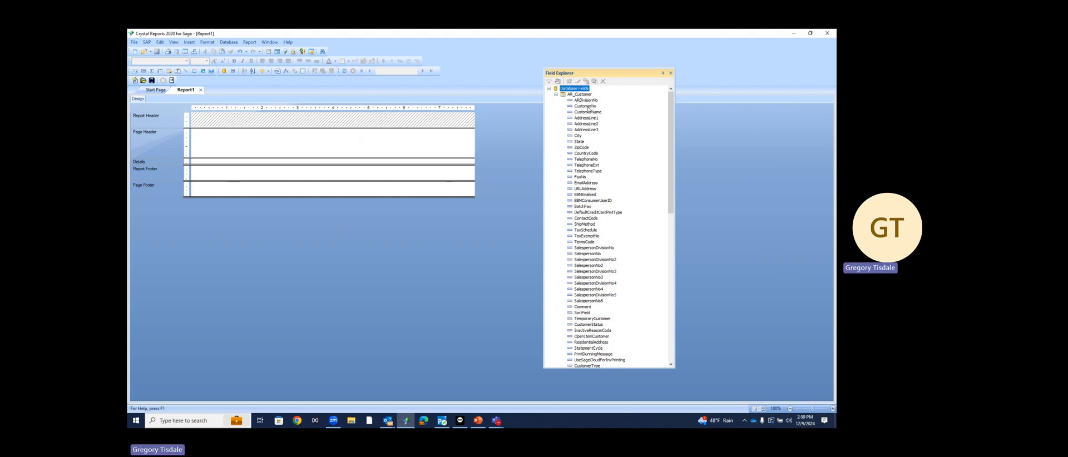
Place ARDivisionNo and CustomerNo side by side in Details and narrow the CustomerNo field
{"action": "left_click_drag", "start_coordinate": [586, 101], "coordinate": [195, 162]}
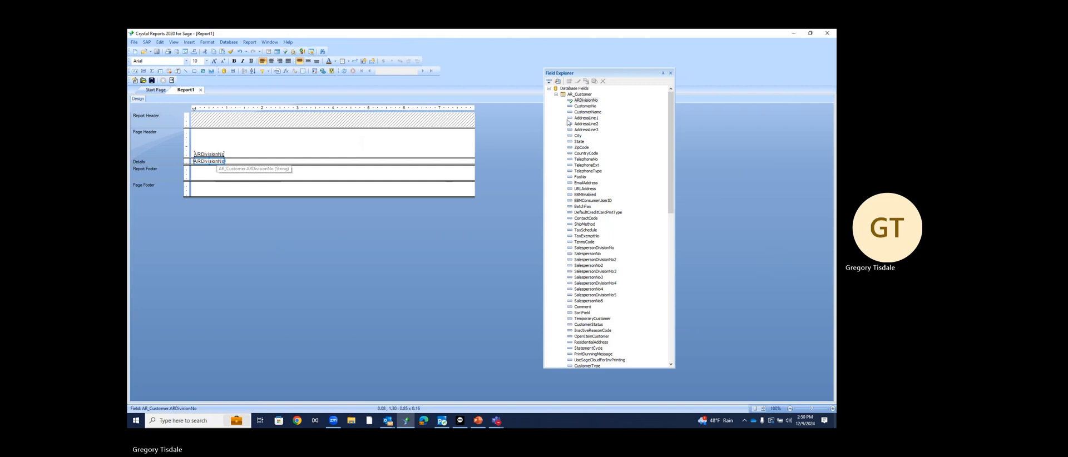
{"action": "left_click_drag", "start_coordinate": [583, 106], "coordinate": [229, 164]}
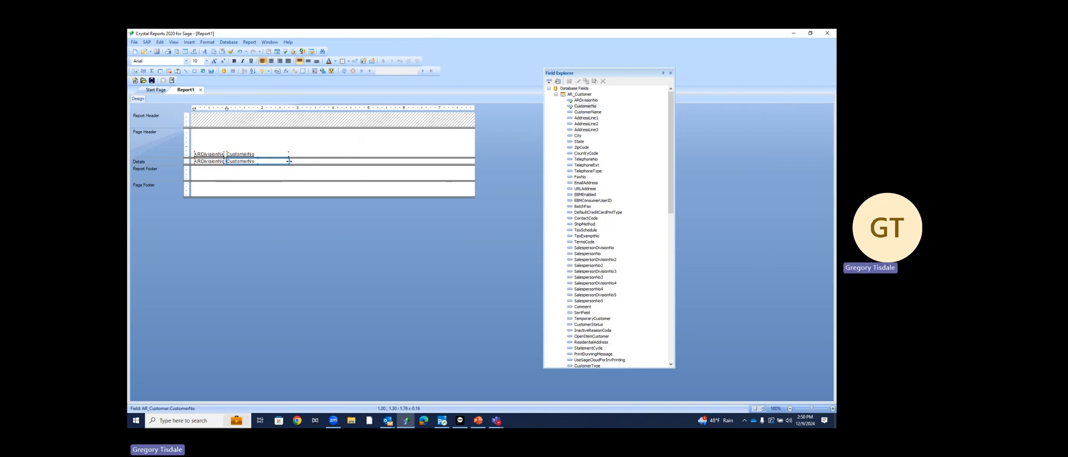
{"action": "left_click_drag", "start_coordinate": [289, 162], "coordinate": [262, 162]}
Shift ARDivisionNo and CustomerNo with their headings to space them apart
{"action": "key", "text": "Right"}
{"action": "key", "text": "Right"}
{"action": "key", "text": "Right"}
{"action": "key", "text": "Right"}
{"action": "key", "text": "Left"}
{"action": "key", "text": "Left"}
{"action": "key", "text": "Left"}
{"action": "left_click", "coordinate": [214, 161], "text": "ctrl"}
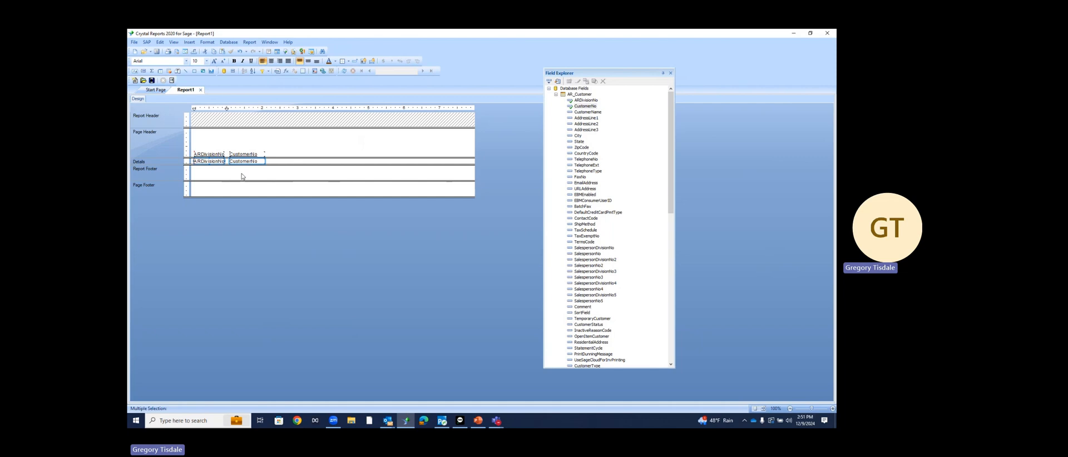
{"action": "key", "text": "Right"}
{"action": "key", "text": "Right"}
{"action": "key", "text": "Left"}
{"action": "key", "text": "Left"}
{"action": "key", "text": "Left"}
{"action": "key", "text": "Right"}
{"action": "key", "text": "Right"}
{"action": "key", "text": "Right"}
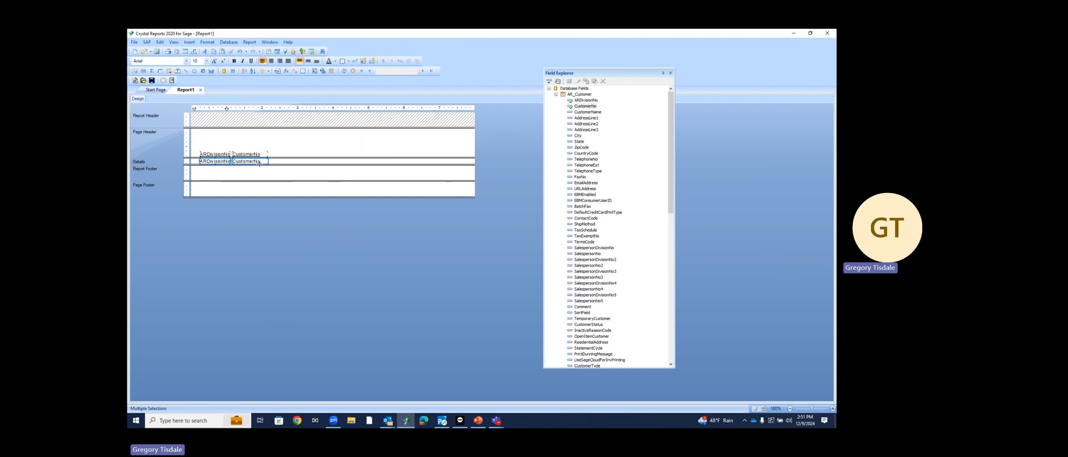
{"action": "left_click_drag", "start_coordinate": [258, 162], "coordinate": [208, 161]}
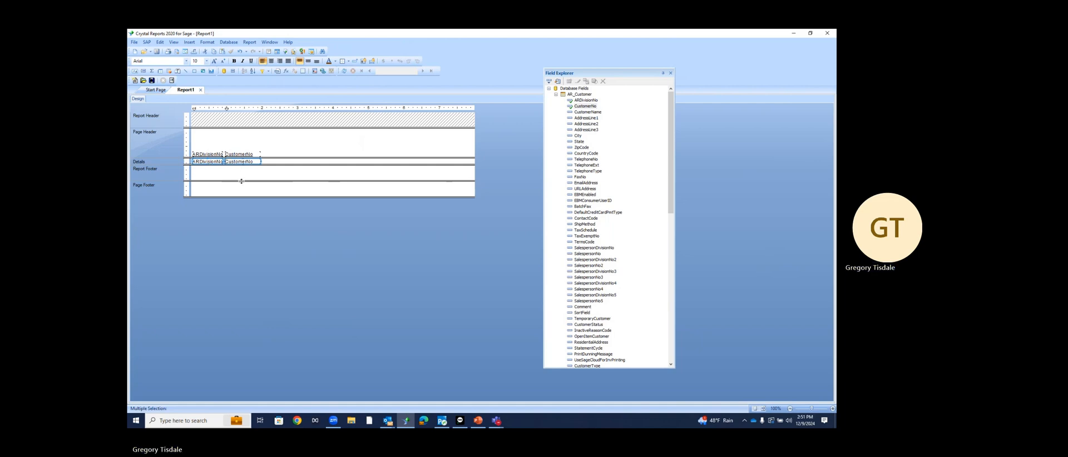
Place CustomerName in Details right after CustomerNo
{"action": "left_click", "coordinate": [266, 170]}
{"action": "left_click", "coordinate": [260, 163]}
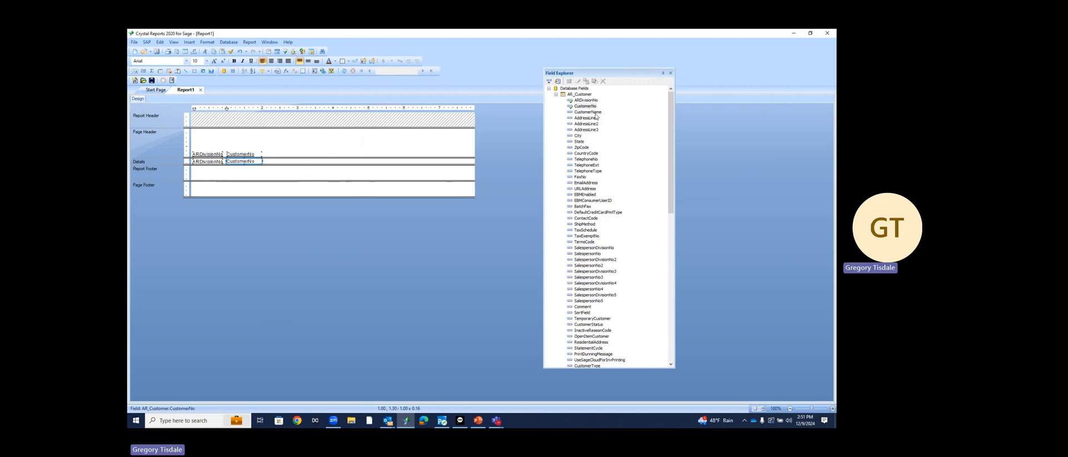
{"action": "left_click_drag", "start_coordinate": [585, 113], "coordinate": [267, 163]}
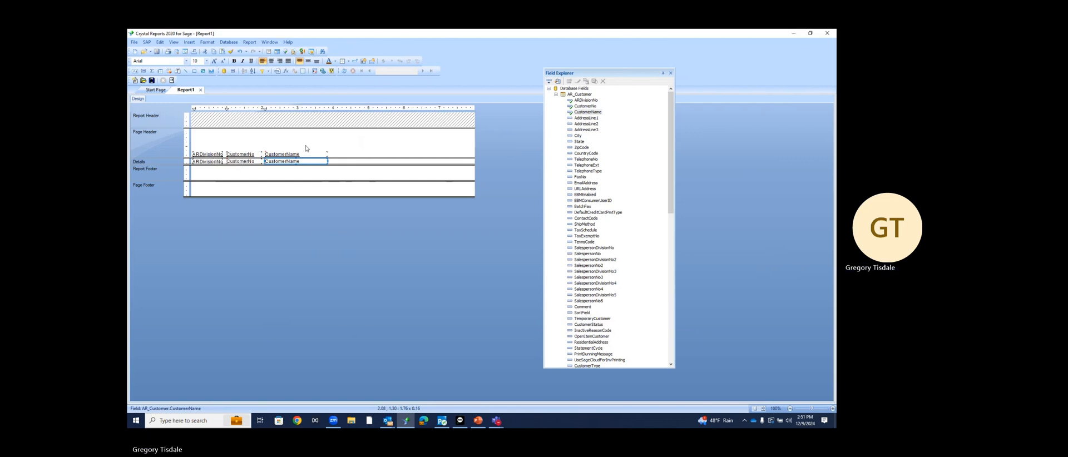
Select the CustomerName heading and nudge it slightly
{"action": "left_click", "coordinate": [221, 148]}
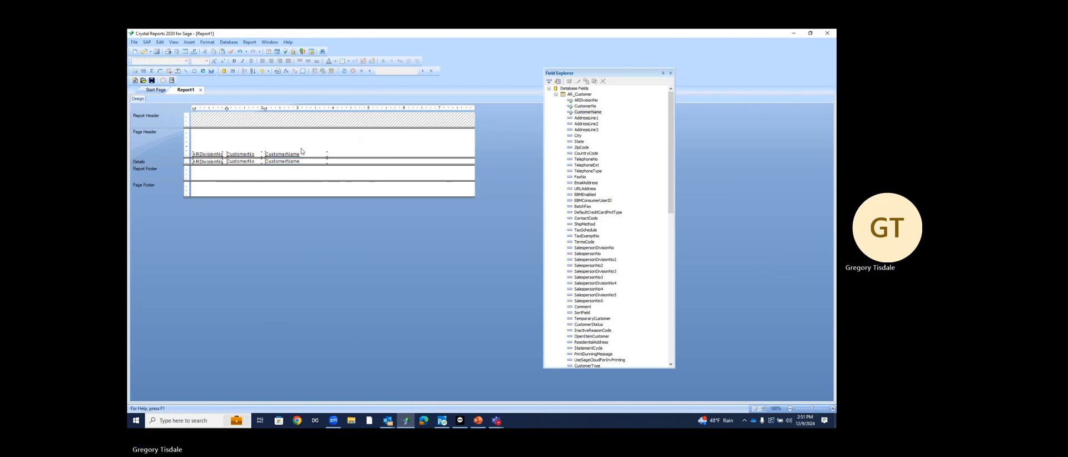
{"action": "left_click_drag", "start_coordinate": [322, 155], "coordinate": [325, 157]}
{"action": "left_click", "coordinate": [365, 155]}
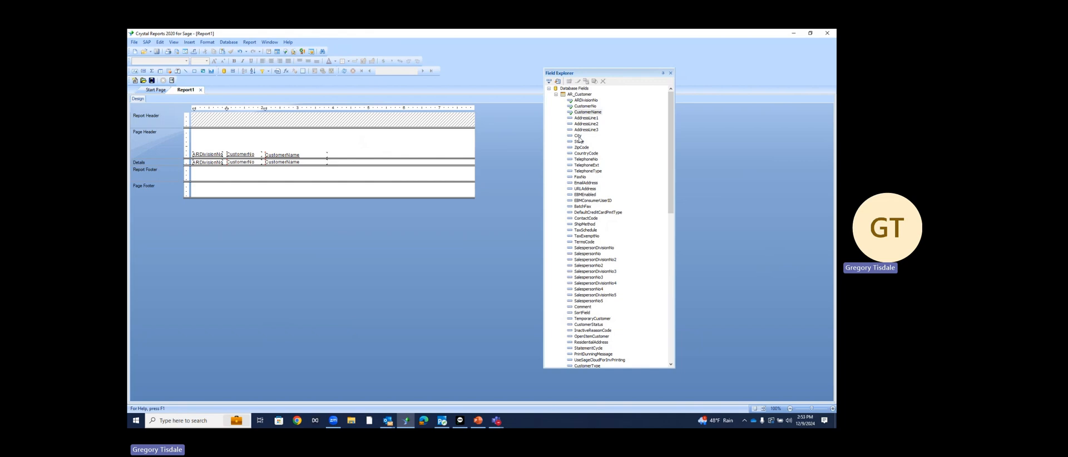
Place City, State and ZipCode in Details one after another following CustomerName
{"action": "left_click_drag", "start_coordinate": [578, 136], "coordinate": [330, 162]}
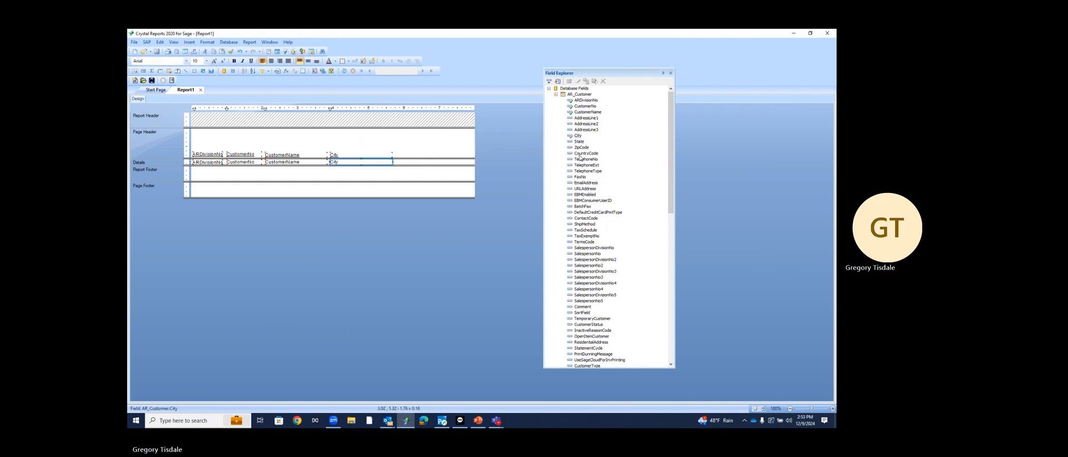
{"action": "left_click_drag", "start_coordinate": [579, 142], "coordinate": [398, 162]}
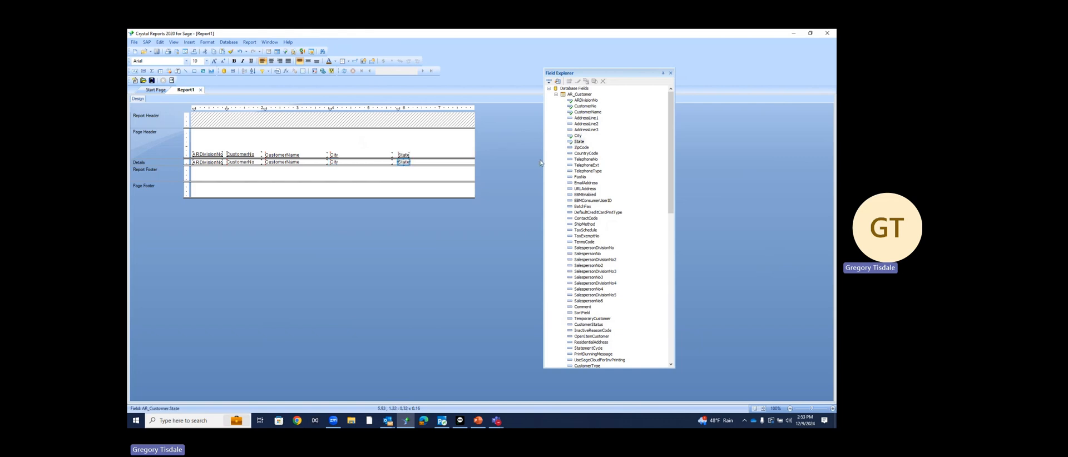
{"action": "left_click_drag", "start_coordinate": [581, 147], "coordinate": [461, 161]}
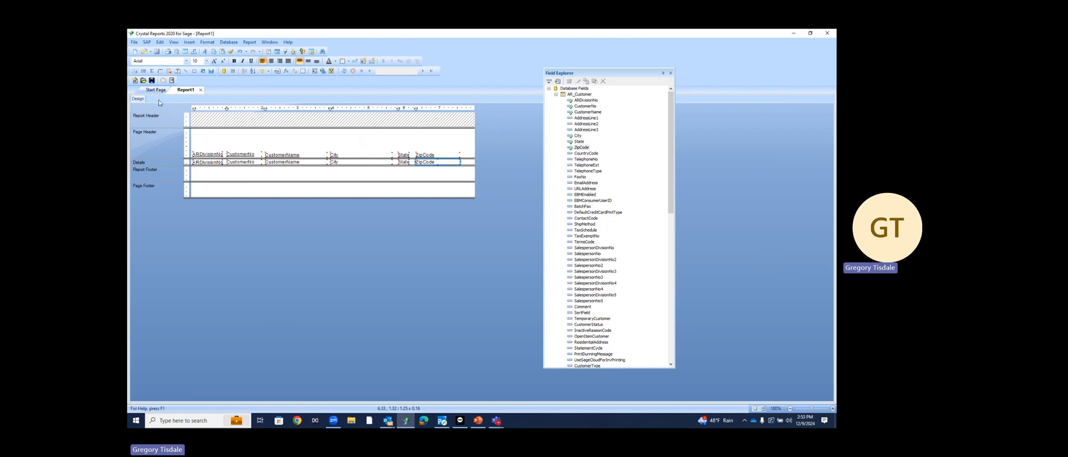
Refresh the report to preview 20 customer records, moving Field Explorer aside to show all columns
{"action": "left_click", "coordinate": [344, 72]}
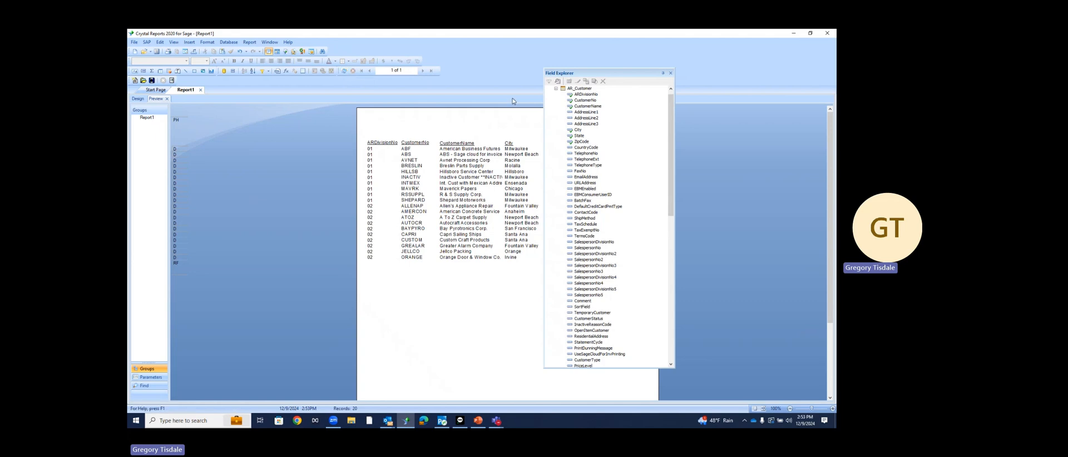
{"action": "left_click_drag", "start_coordinate": [589, 74], "coordinate": [702, 69]}
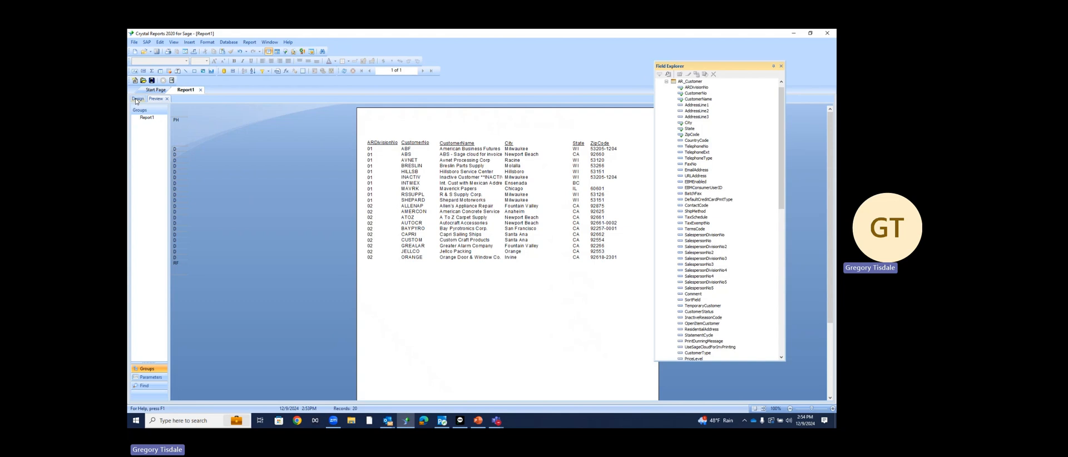
Nudge the ARDivisionNo heading in the preview, then return to the Design layout
{"action": "left_click", "coordinate": [392, 145]}
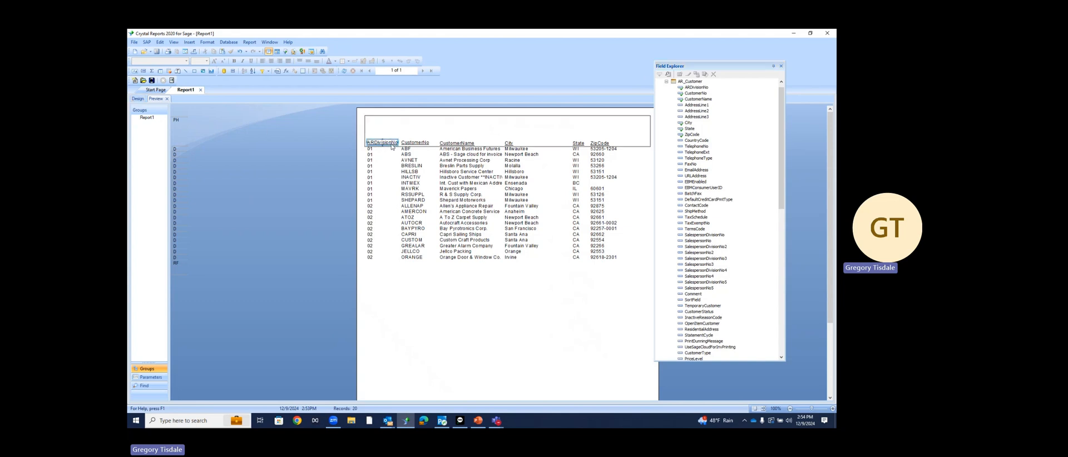
{"action": "left_click_drag", "start_coordinate": [392, 143], "coordinate": [383, 145]}
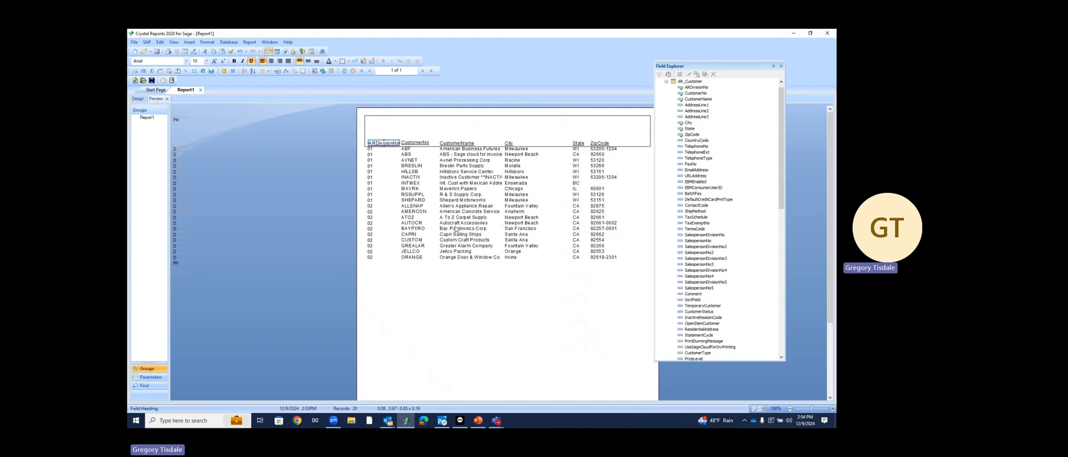
{"action": "left_click", "coordinate": [140, 100]}
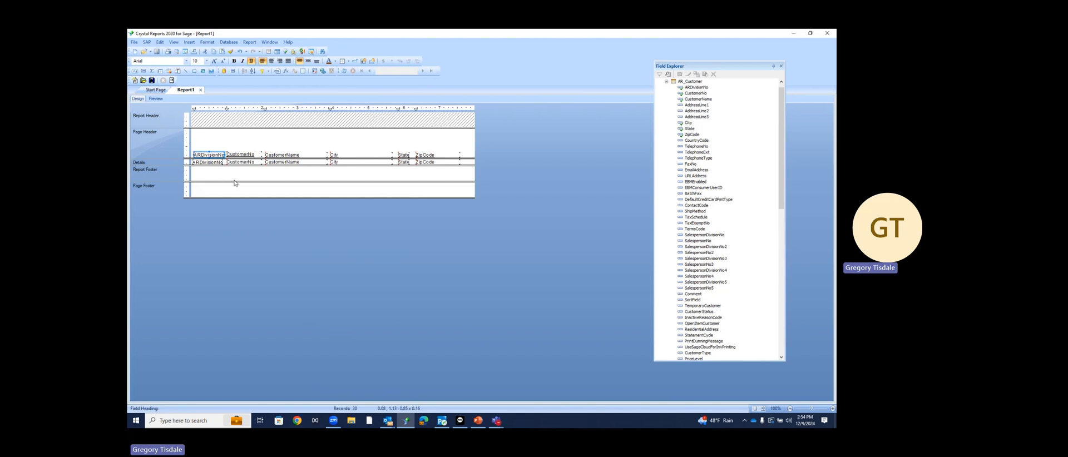
Make all six Page Header column headings bold and remove their underline
{"action": "left_click", "coordinate": [234, 143]}
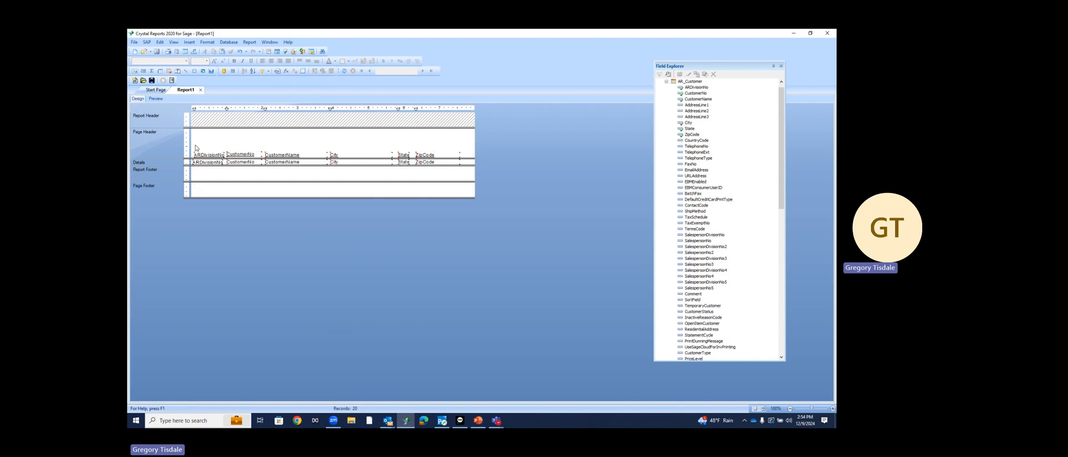
{"action": "left_click_drag", "start_coordinate": [195, 146], "coordinate": [462, 162]}
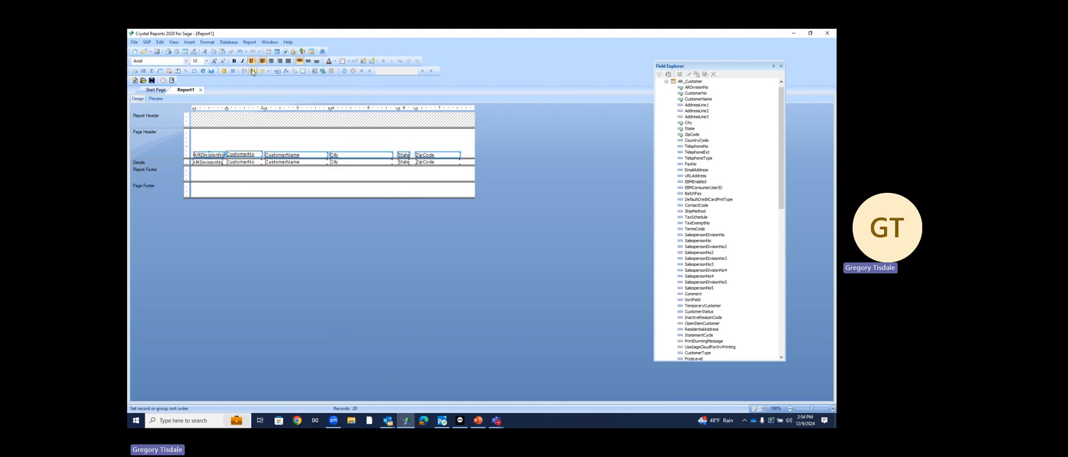
{"action": "left_click", "coordinate": [234, 61]}
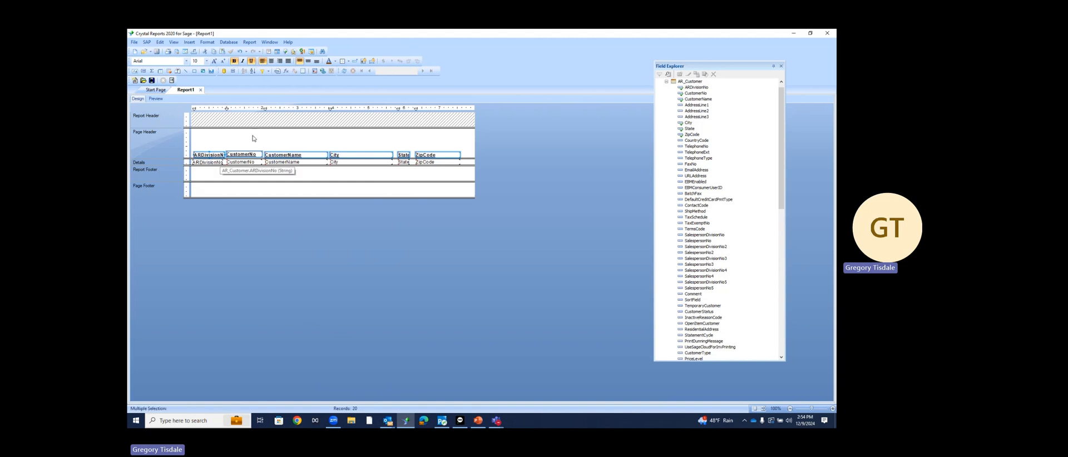
{"action": "left_click", "coordinate": [251, 61]}
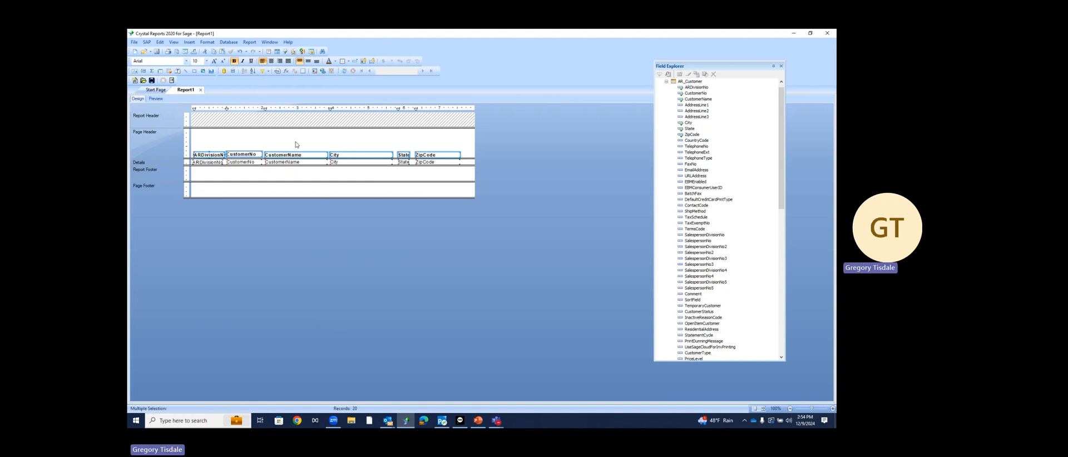
Move the six column headings (ARDivisionNo through ZipCode) up slightly together
{"action": "left_click", "coordinate": [445, 147]}
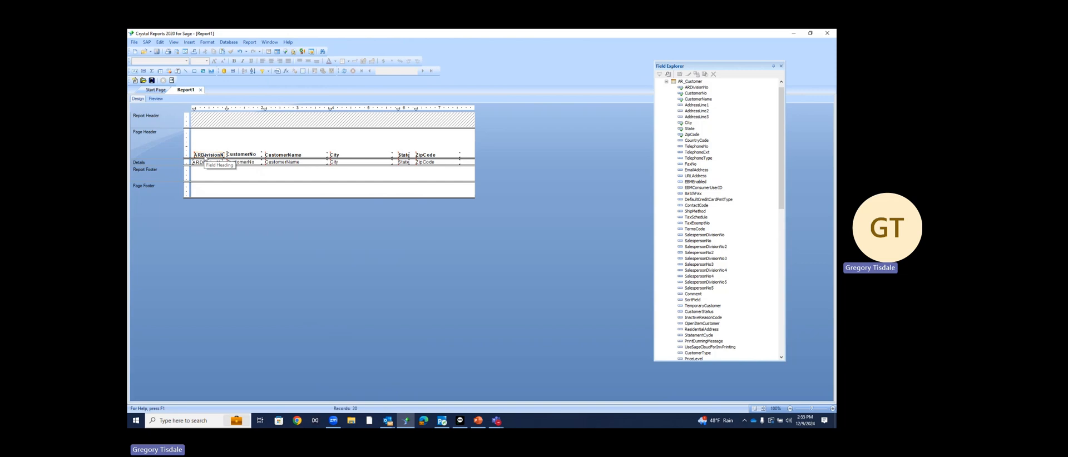
{"action": "left_click", "coordinate": [205, 156]}
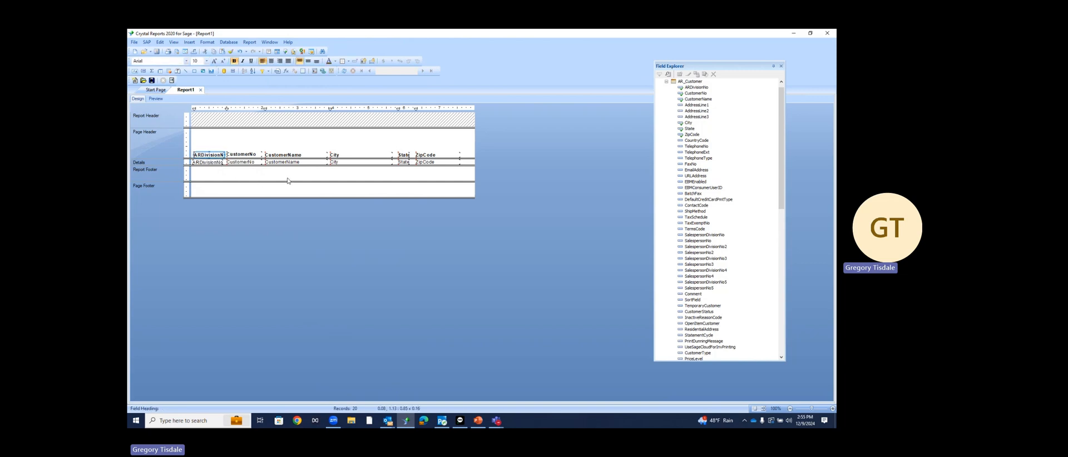
{"action": "left_click", "coordinate": [255, 158], "text": "ctrl"}
{"action": "left_click", "coordinate": [276, 158], "text": "ctrl"}
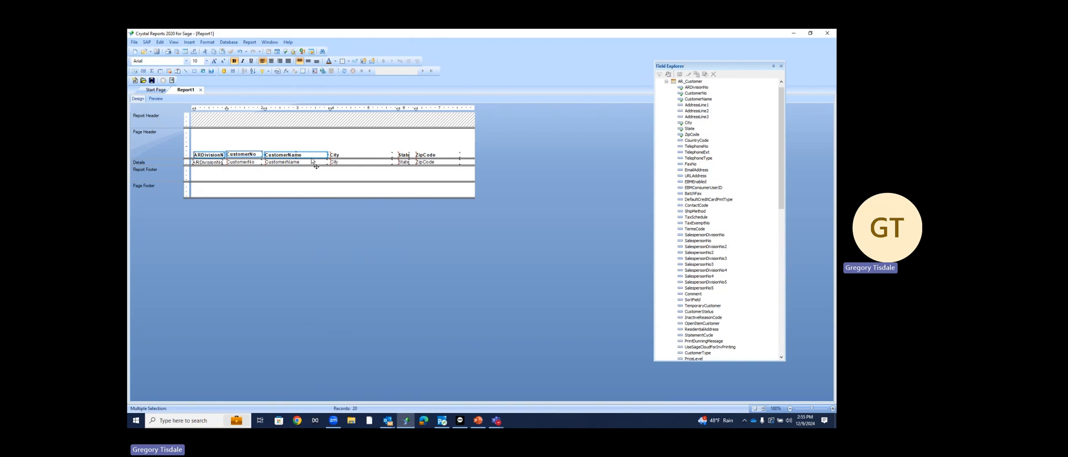
{"action": "left_click", "coordinate": [389, 156], "text": "ctrl"}
{"action": "left_click", "coordinate": [403, 155], "text": "ctrl"}
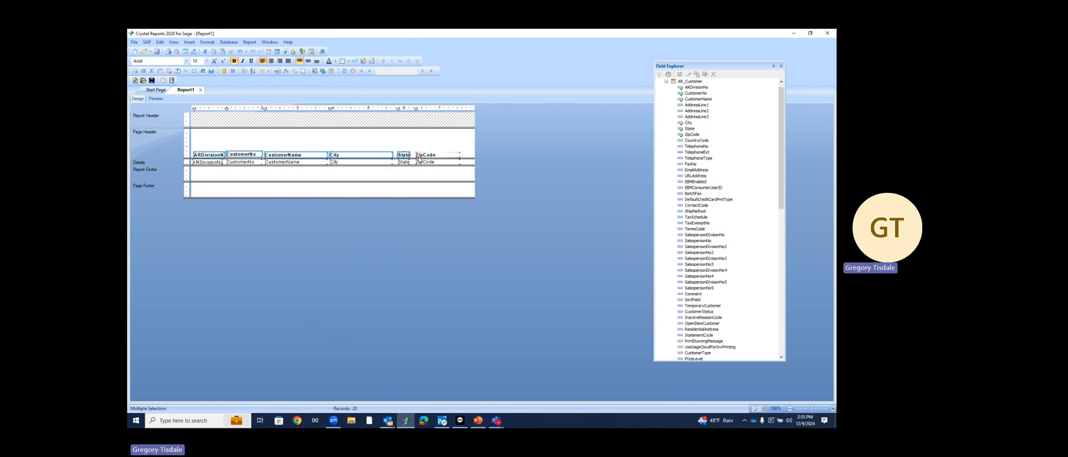
{"action": "left_click", "coordinate": [418, 158], "text": "ctrl"}
{"action": "key", "text": "Up"}
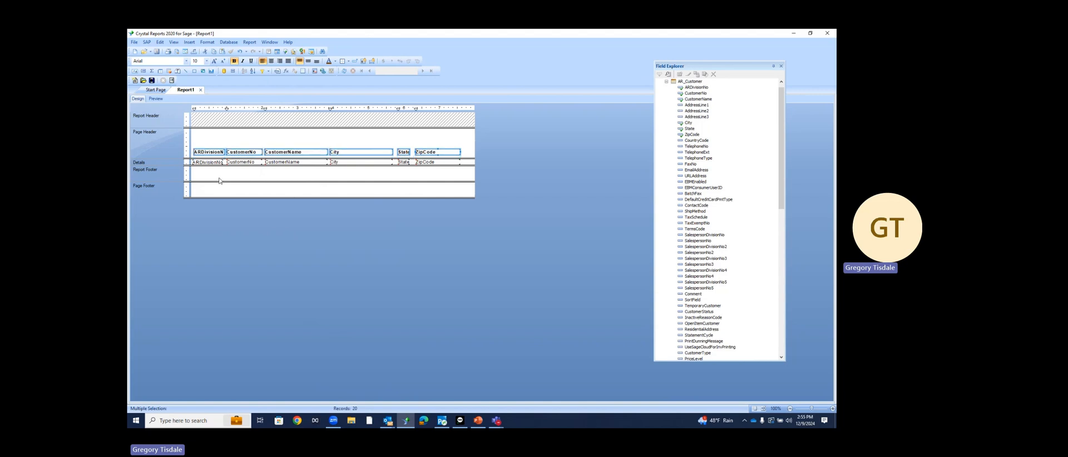
{"action": "left_click", "coordinate": [187, 43]}
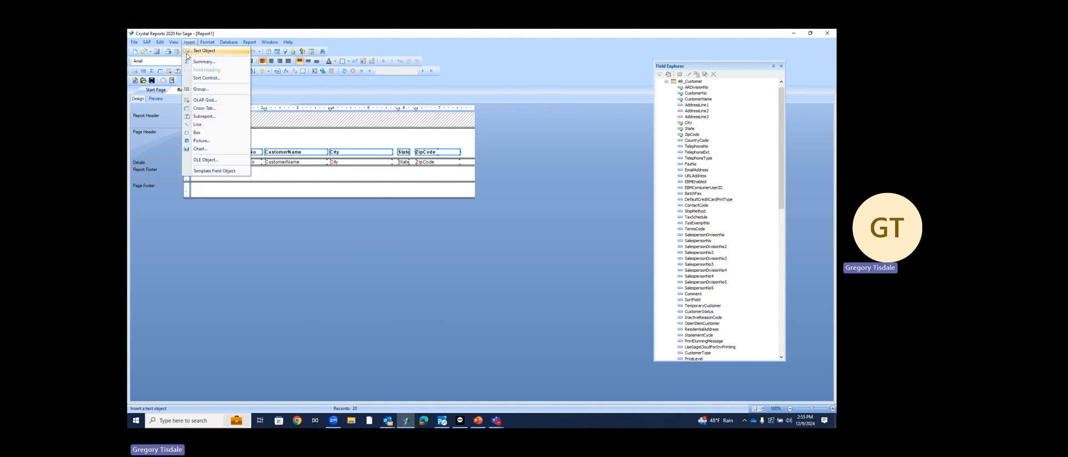
Draw a horizontal line across the Details section and nudge the ARDivisionNo heading right
{"action": "left_click", "coordinate": [196, 125]}
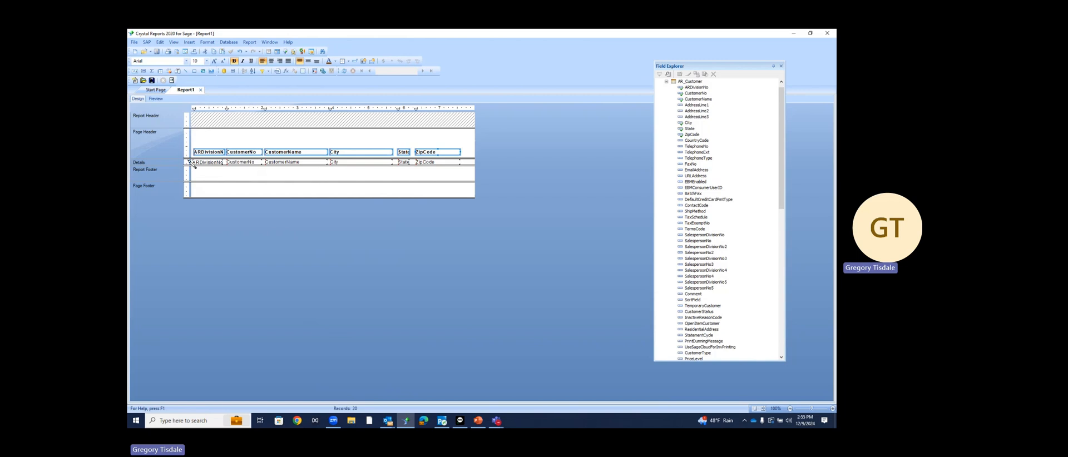
{"action": "left_click_drag", "start_coordinate": [195, 162], "coordinate": [477, 166]}
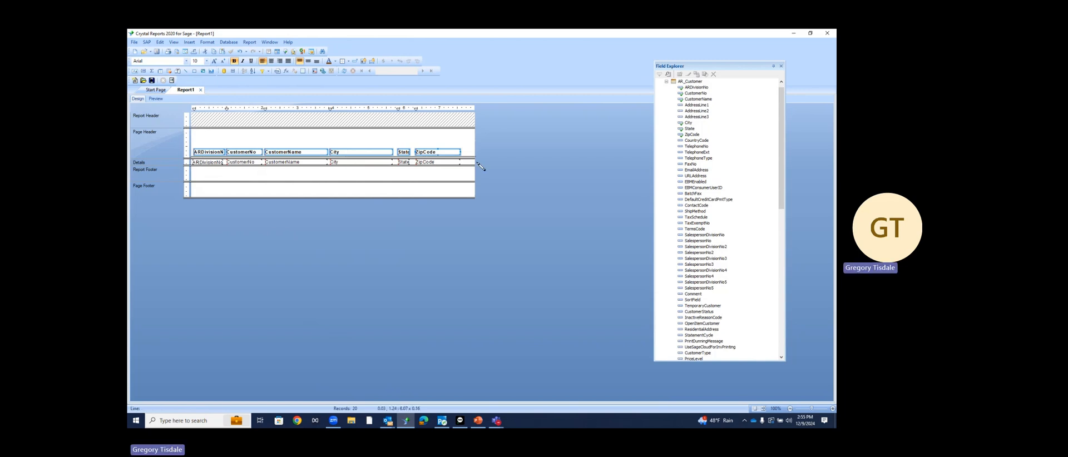
{"action": "left_click", "coordinate": [477, 171]}
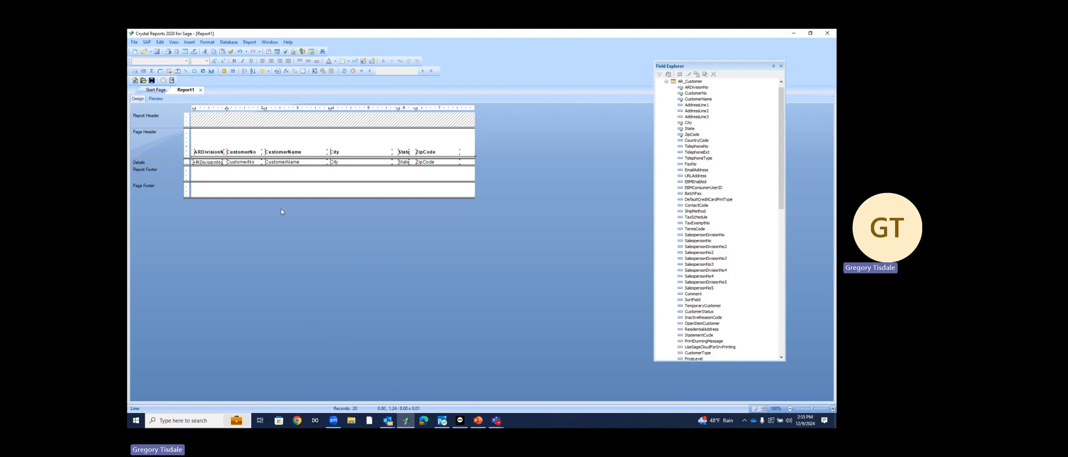
{"action": "left_click", "coordinate": [217, 153]}
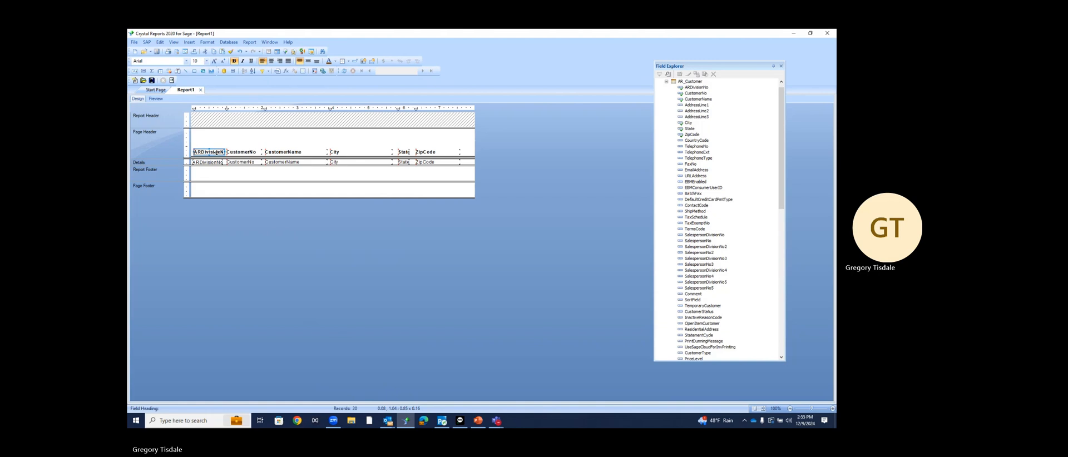
{"action": "key", "text": "Right"}
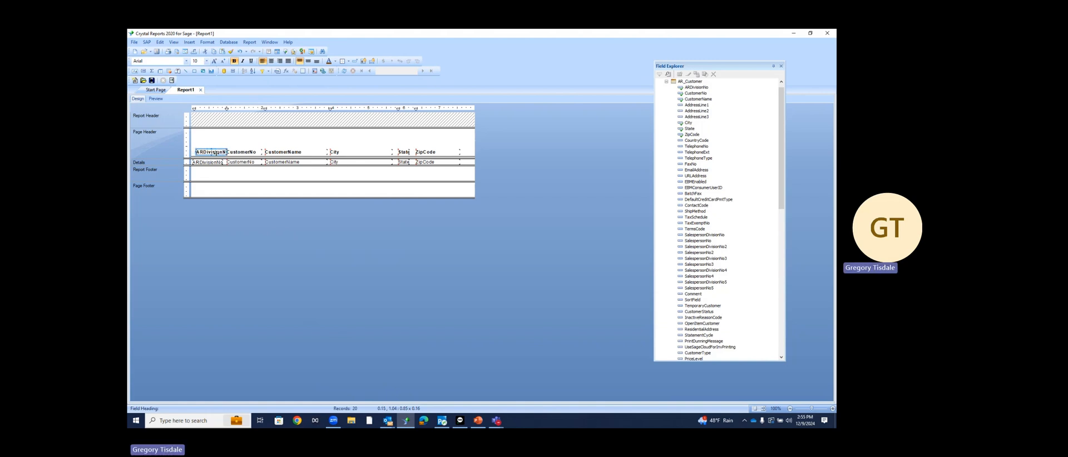
Rename the ARDivisionNo heading to 'Div No.' and move it back to the left edge
{"action": "double_click", "coordinate": [217, 153]}
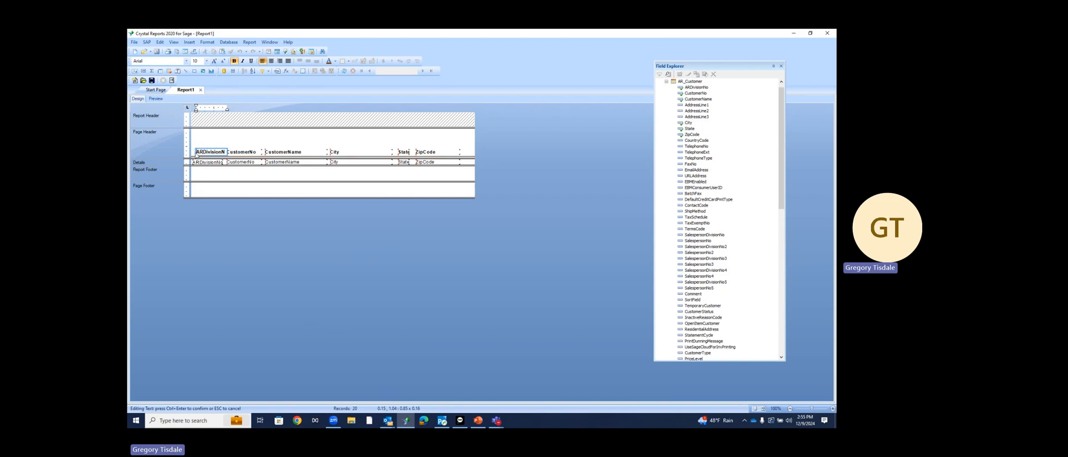
{"action": "left_click_drag", "start_coordinate": [197, 152], "coordinate": [242, 155]}
{"action": "type", "text": "Divo"}
{"action": "type", "text": " No"}
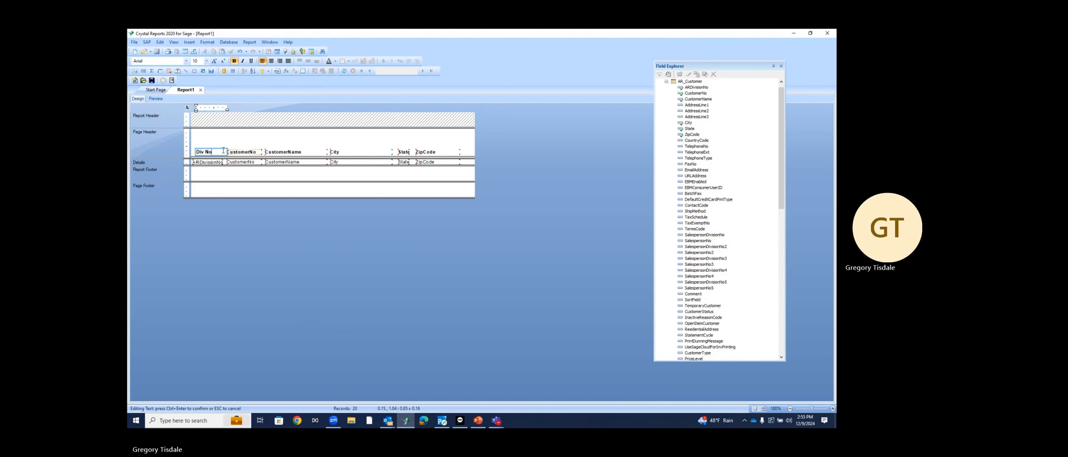
{"action": "type", "text": "."}
{"action": "left_click", "coordinate": [230, 157]}
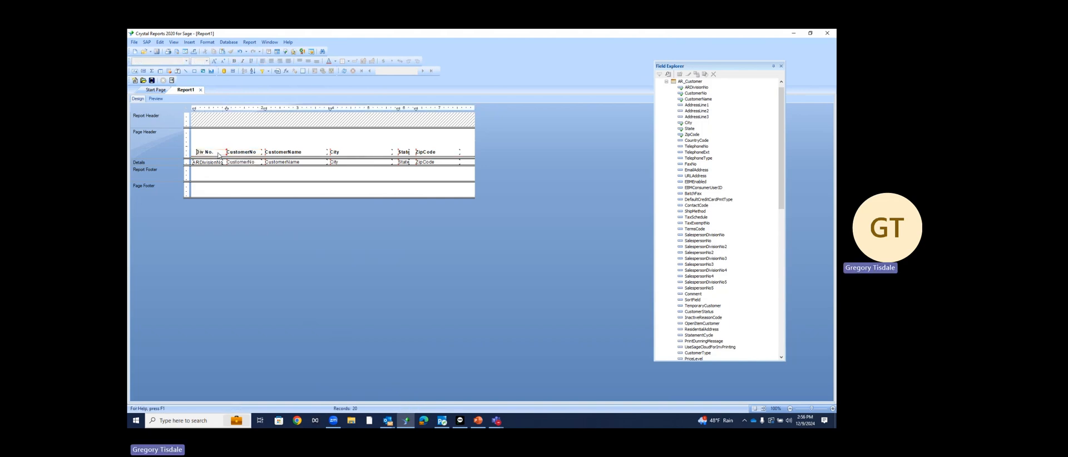
{"action": "left_click", "coordinate": [220, 154]}
{"action": "key", "text": "Left"}
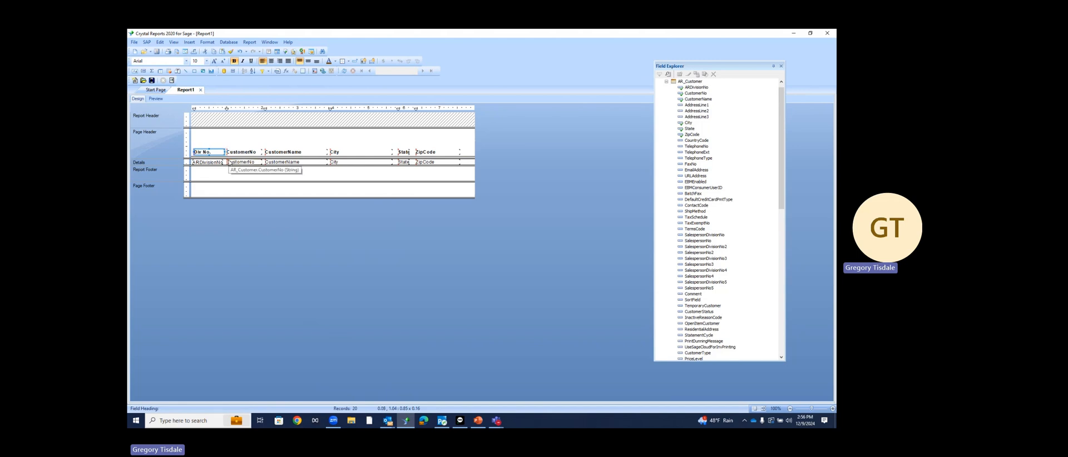
{"action": "key", "text": "Left"}
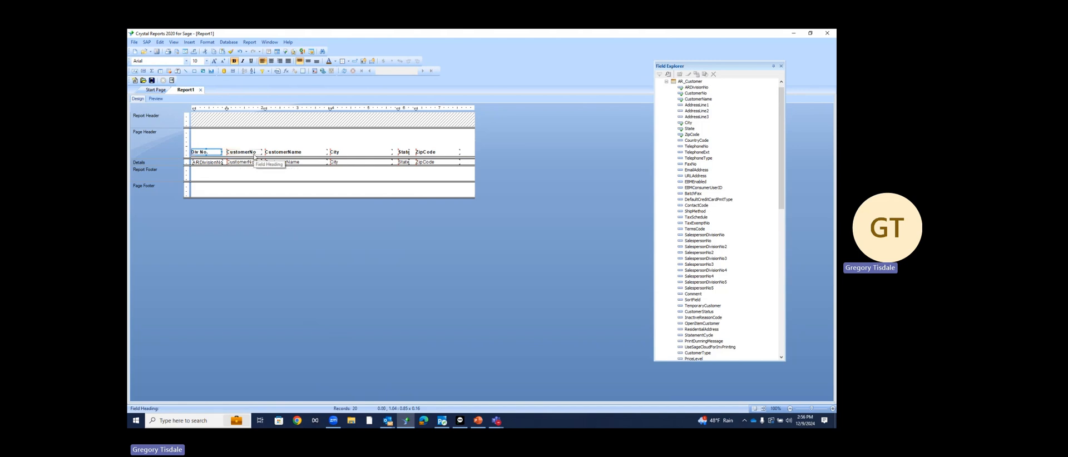
Edit the CustomerName heading to read 'Customer Name'
{"action": "left_click", "coordinate": [254, 158]}
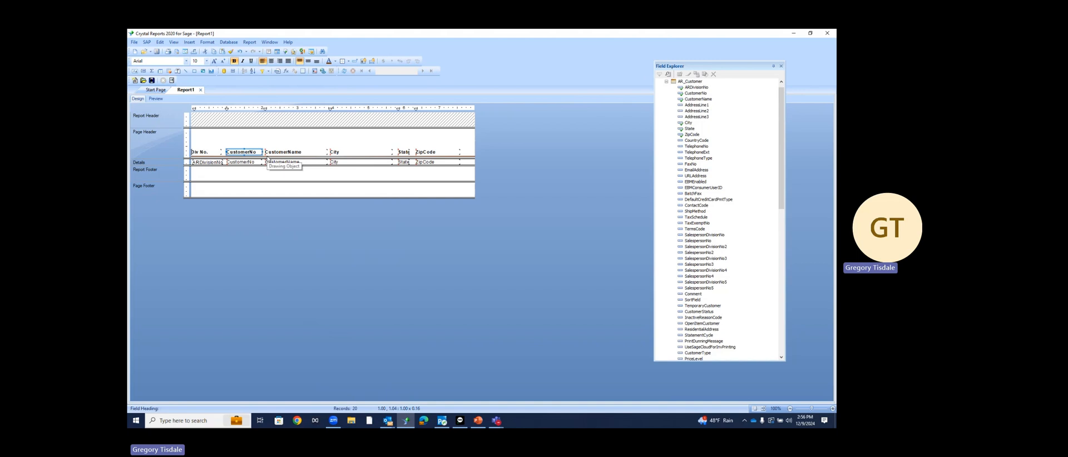
{"action": "double_click", "coordinate": [278, 151]}
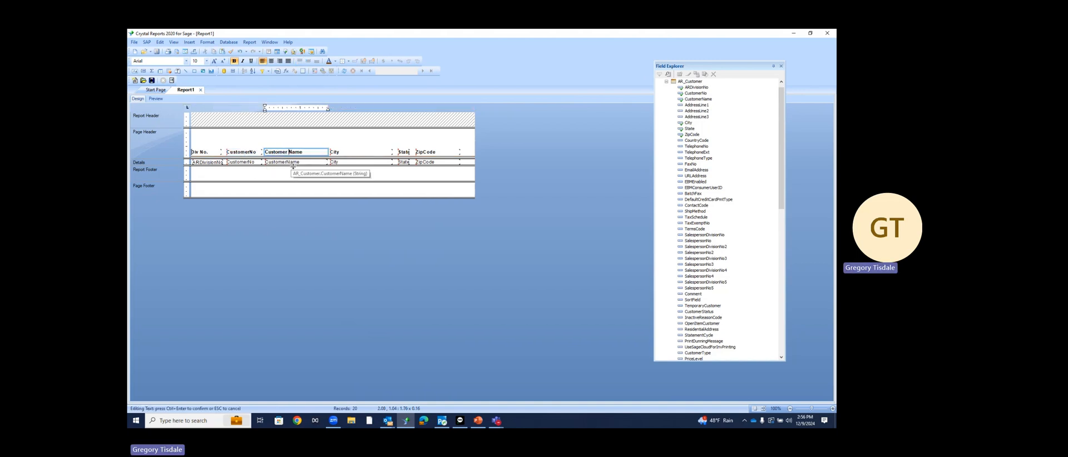
{"action": "left_click", "coordinate": [328, 141]}
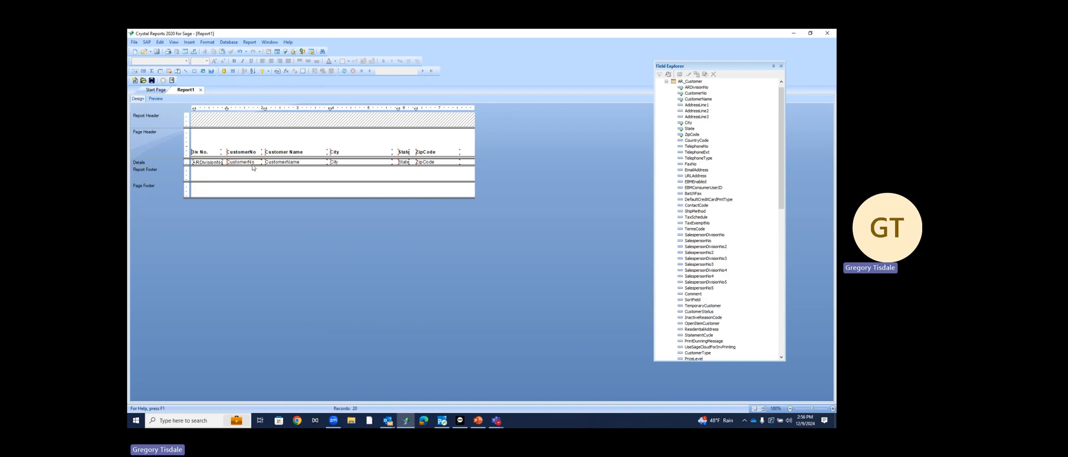
{"action": "left_click", "coordinate": [220, 162]}
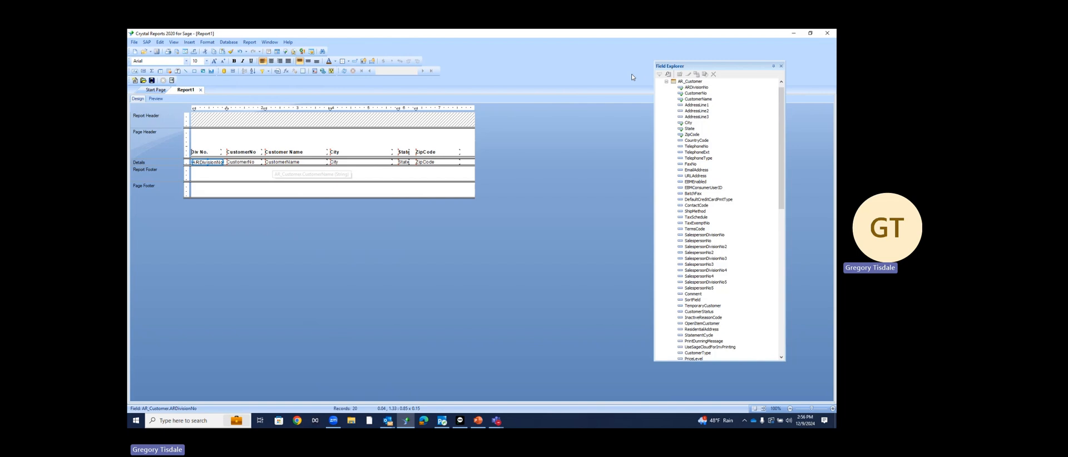
Collapse the AR_Customer table in Field Explorer and expand Special Fields
{"action": "left_click", "coordinate": [667, 81]}
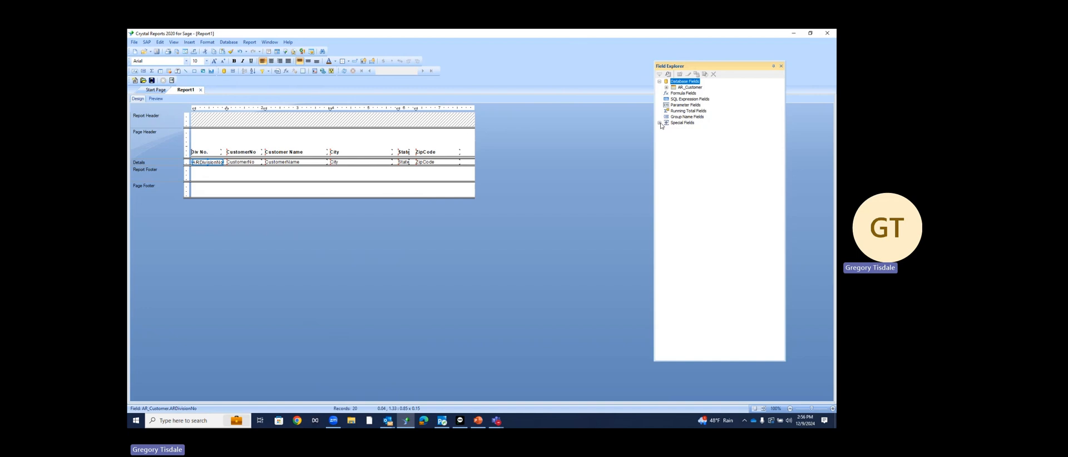
{"action": "left_click", "coordinate": [660, 123]}
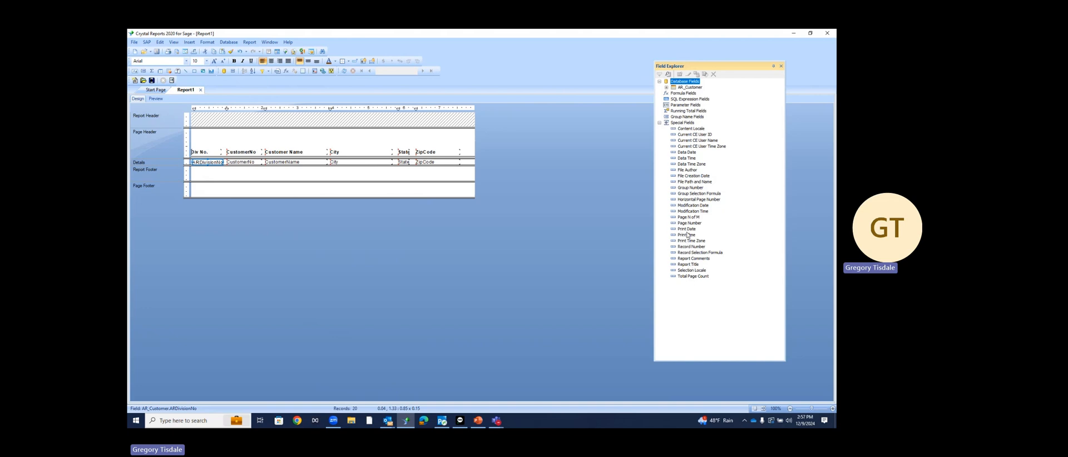
Place Page Number in the Page Footer and Print Date in the Page Header, then select both
{"action": "left_click_drag", "start_coordinate": [690, 223], "coordinate": [450, 188]}
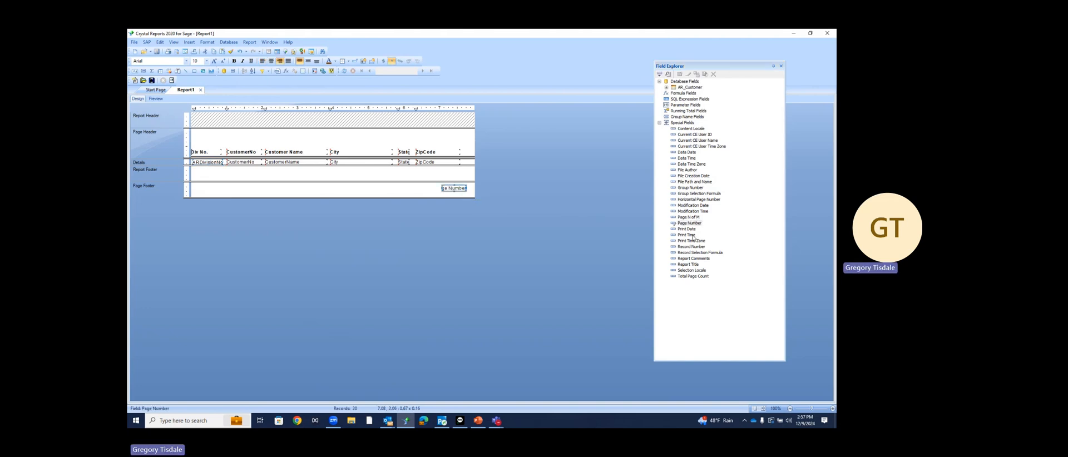
{"action": "left_click_drag", "start_coordinate": [688, 229], "coordinate": [443, 136]}
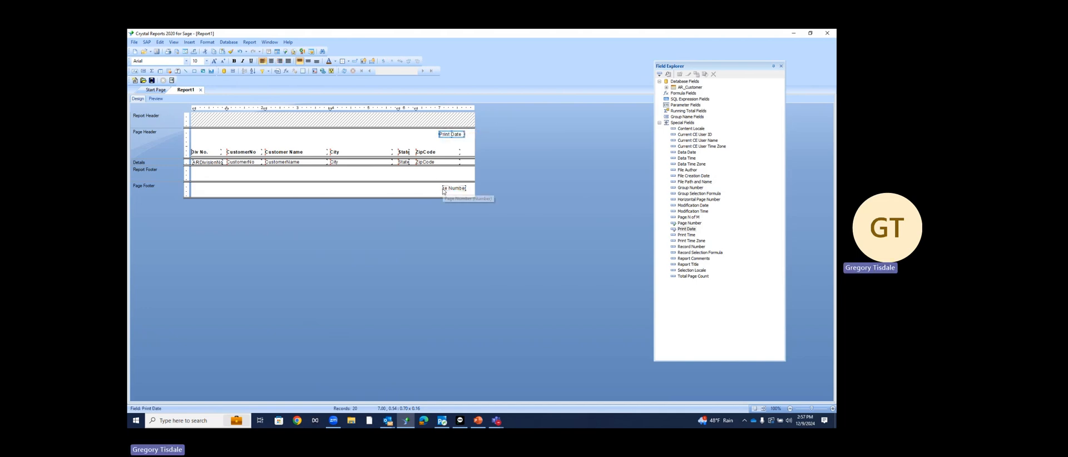
{"action": "left_click", "coordinate": [443, 189], "text": "ctrl"}
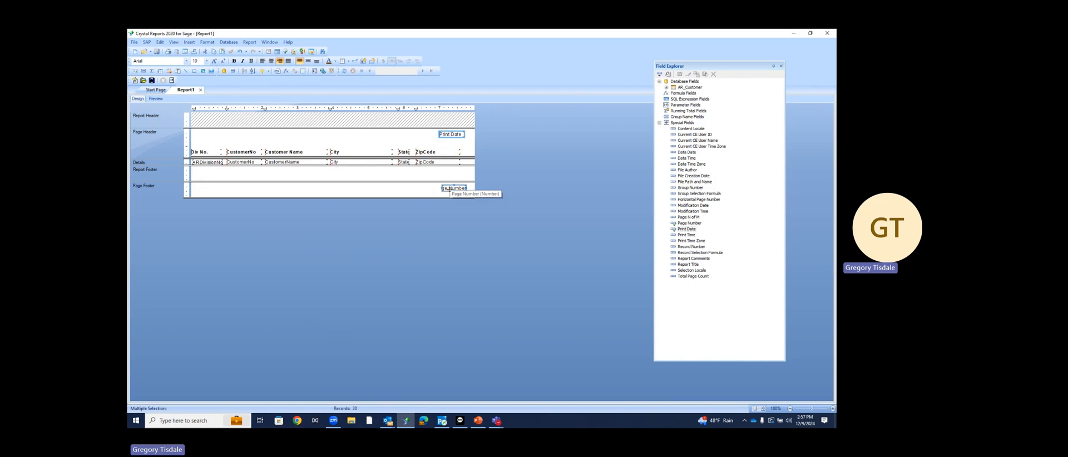
{"action": "left_click", "coordinate": [451, 145]}
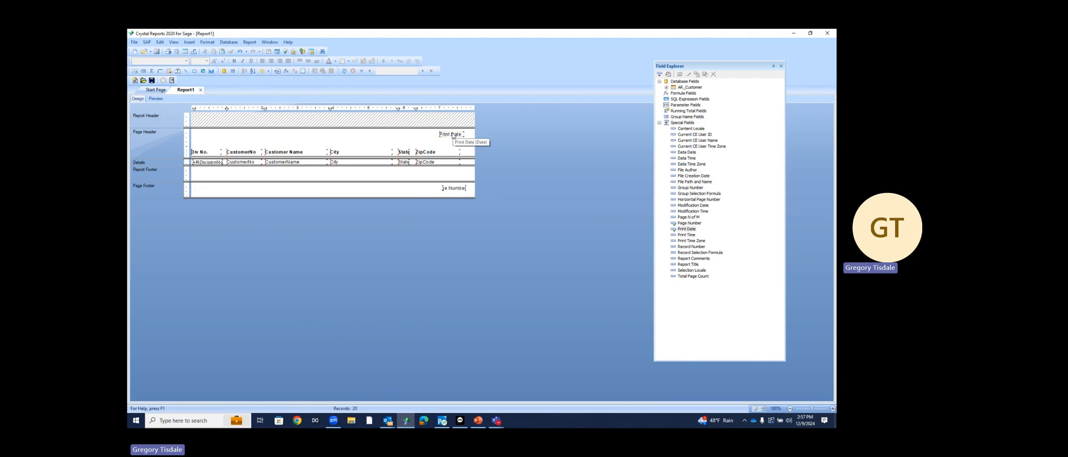
{"action": "left_click", "coordinate": [453, 137]}
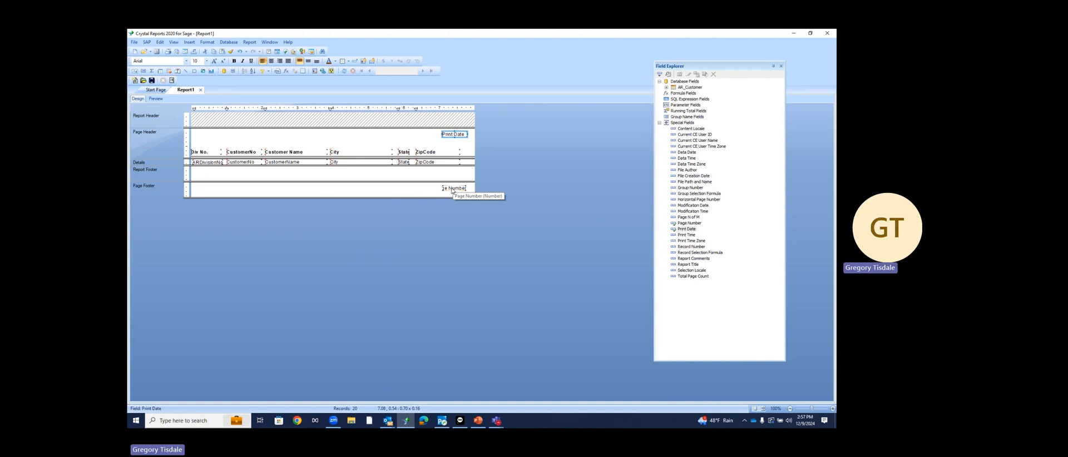
{"action": "left_click", "coordinate": [453, 189], "text": "ctrl"}
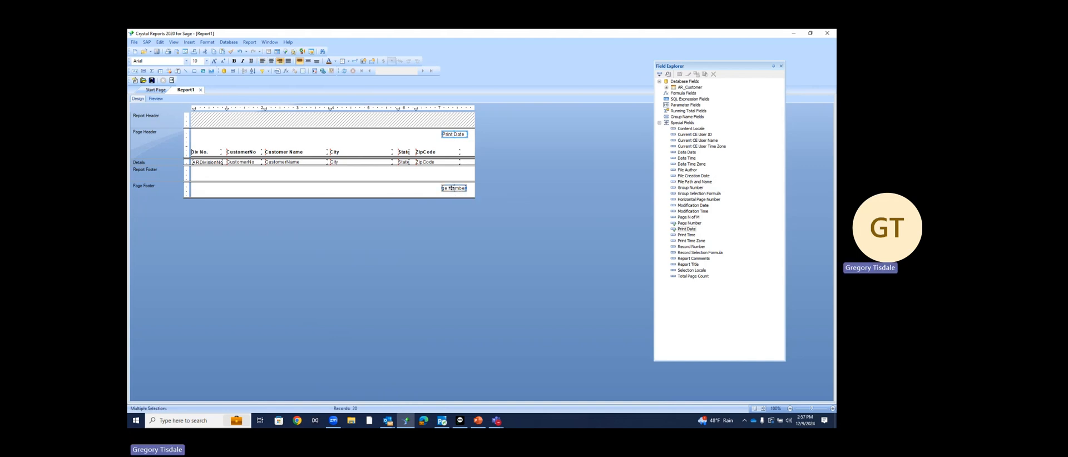
Align the right edges of Print Date and Page Number and shift them slightly
{"action": "right_click", "coordinate": [453, 189]}
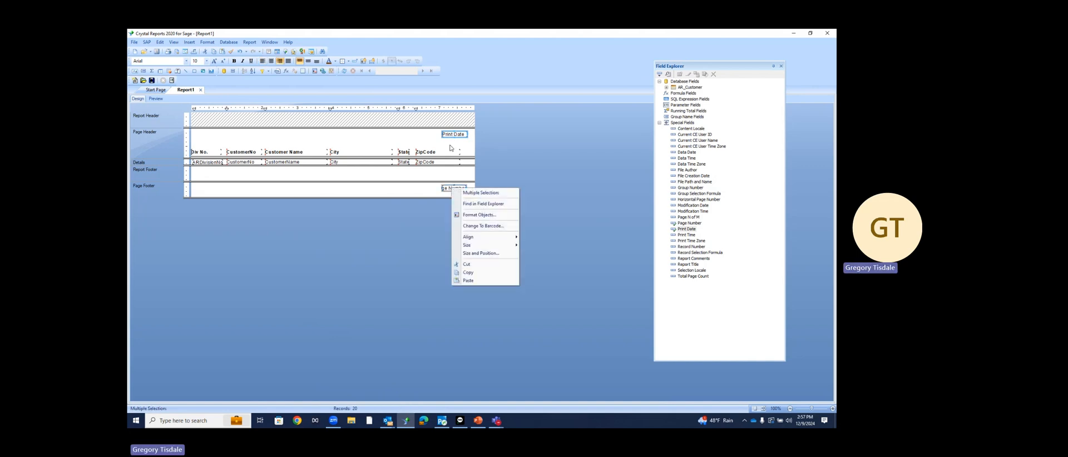
{"action": "mouse_move", "coordinate": [500, 237]}
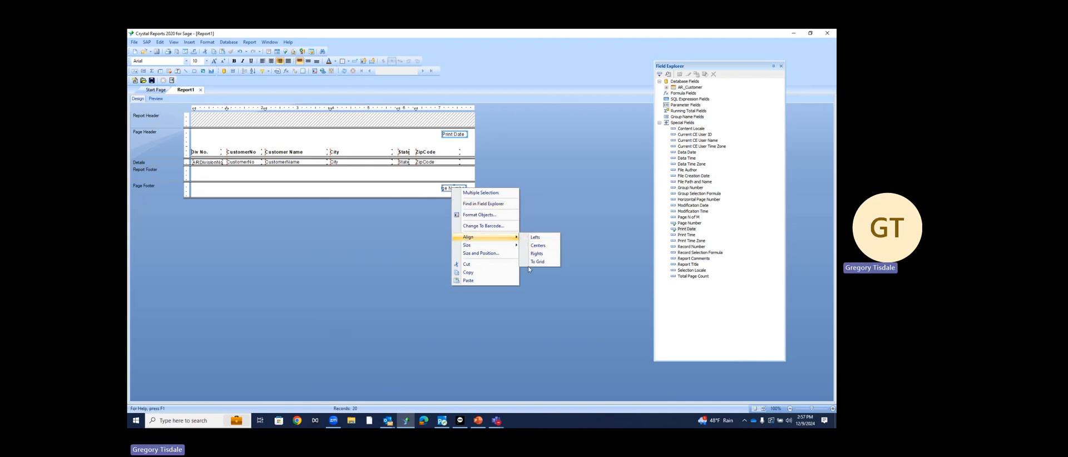
{"action": "left_click", "coordinate": [532, 254]}
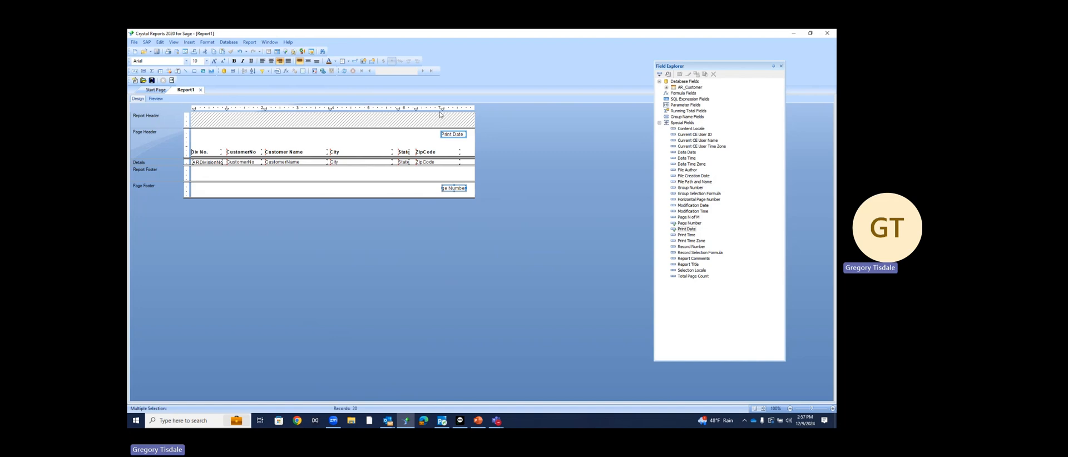
{"action": "left_click_drag", "start_coordinate": [443, 109], "coordinate": [440, 109]}
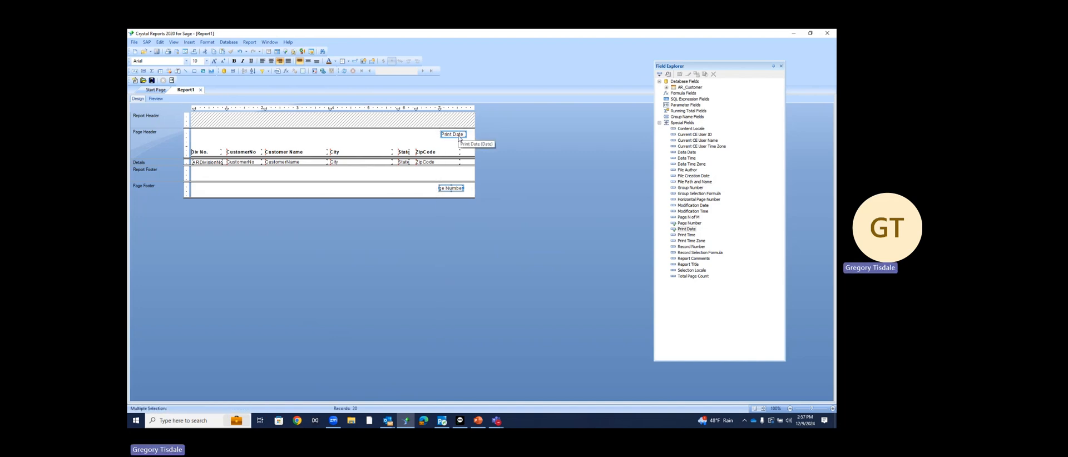
{"action": "left_click_drag", "start_coordinate": [465, 135], "coordinate": [464, 136]}
{"action": "key", "text": "Right"}
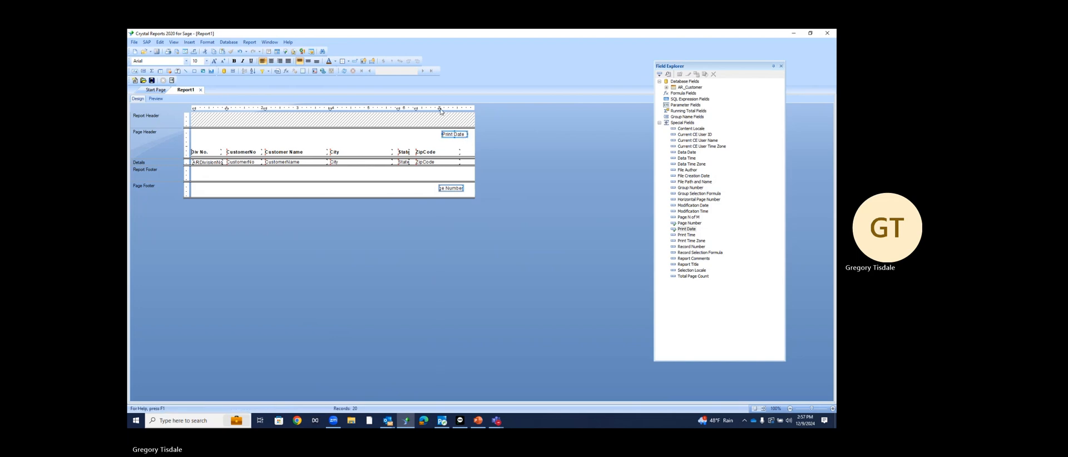
Fine-tune Print Date's position and shift both fields together near the right margin
{"action": "left_click", "coordinate": [454, 142]}
{"action": "left_click", "coordinate": [455, 135]}
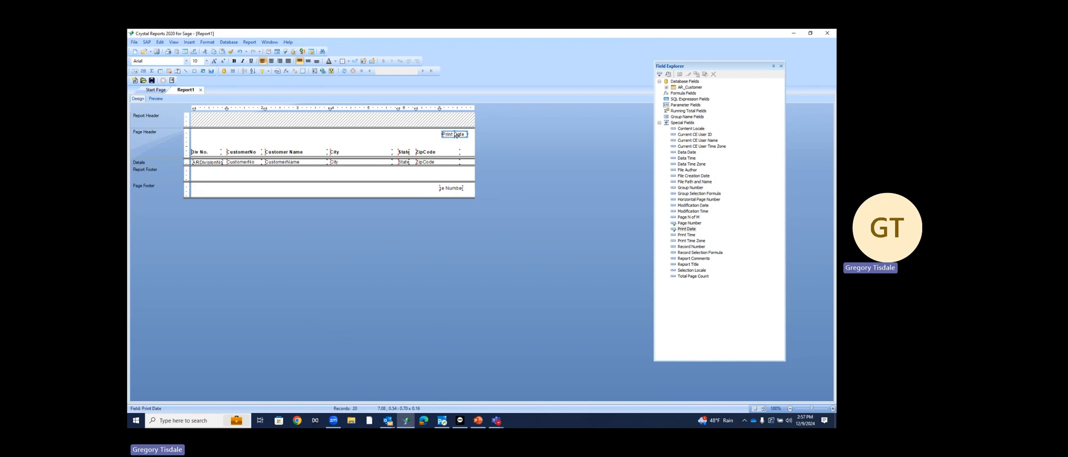
{"action": "key", "text": "Left"}
{"action": "key", "text": "Left"}
{"action": "key", "text": "Right"}
{"action": "left_click", "coordinate": [491, 173]}
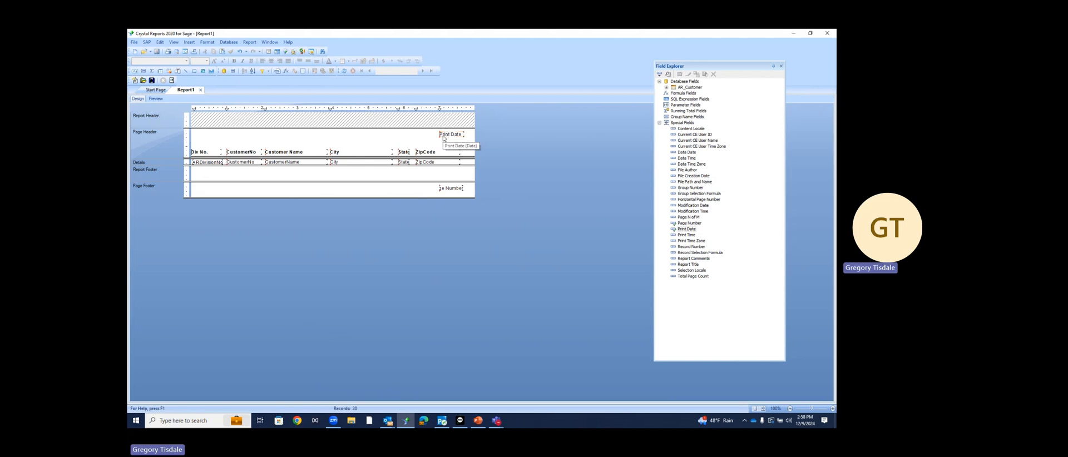
{"action": "left_click", "coordinate": [444, 138]}
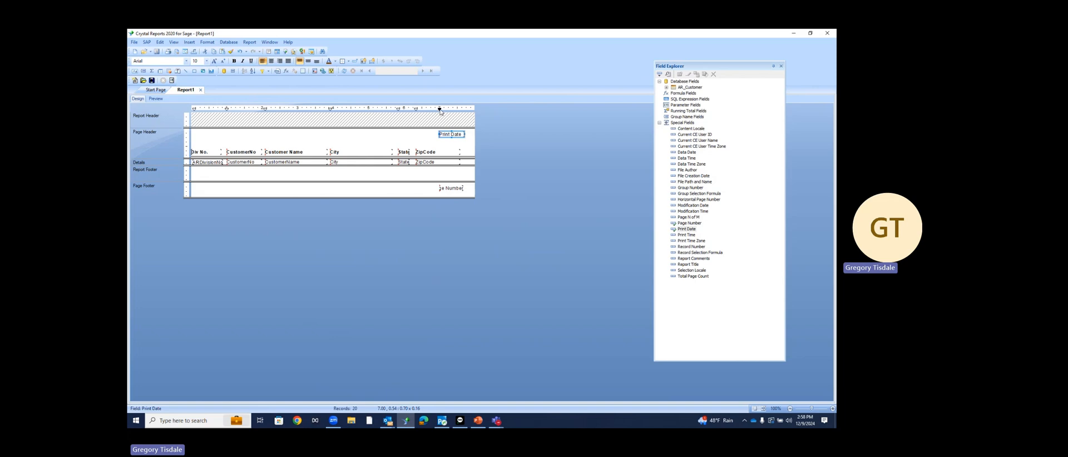
{"action": "left_click_drag", "start_coordinate": [440, 110], "coordinate": [445, 111]}
{"action": "right_click", "coordinate": [464, 189]}
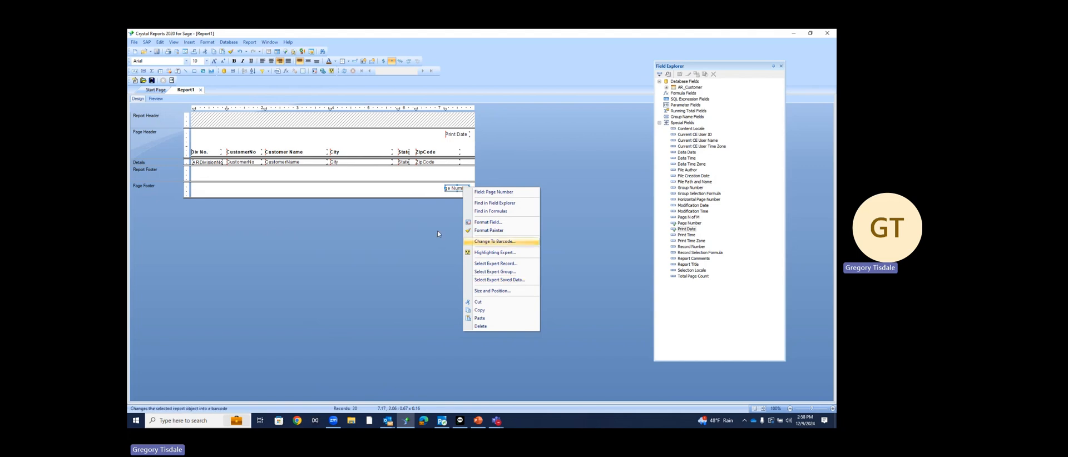
{"action": "left_click", "coordinate": [430, 192]}
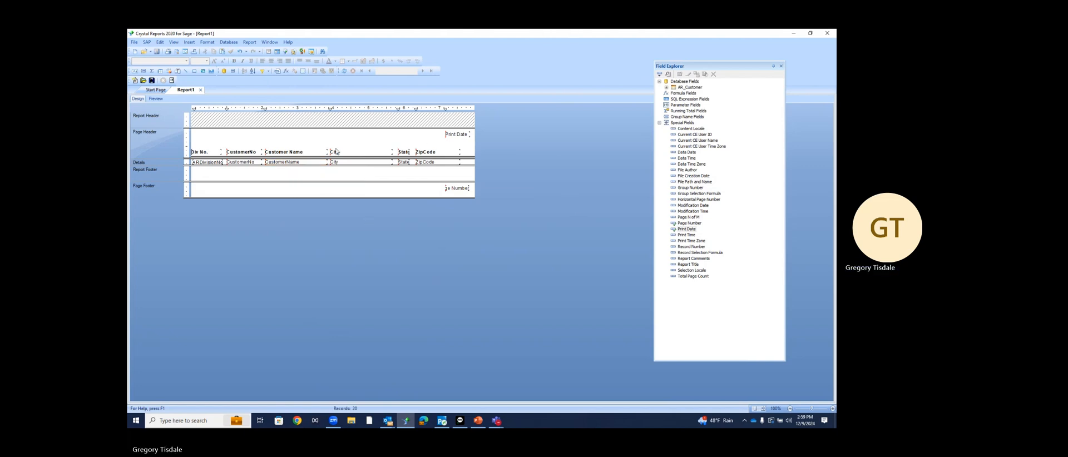
Insert a group on AR_Customer.ARDivisionNo in ascending order
{"action": "left_click", "coordinate": [217, 163]}
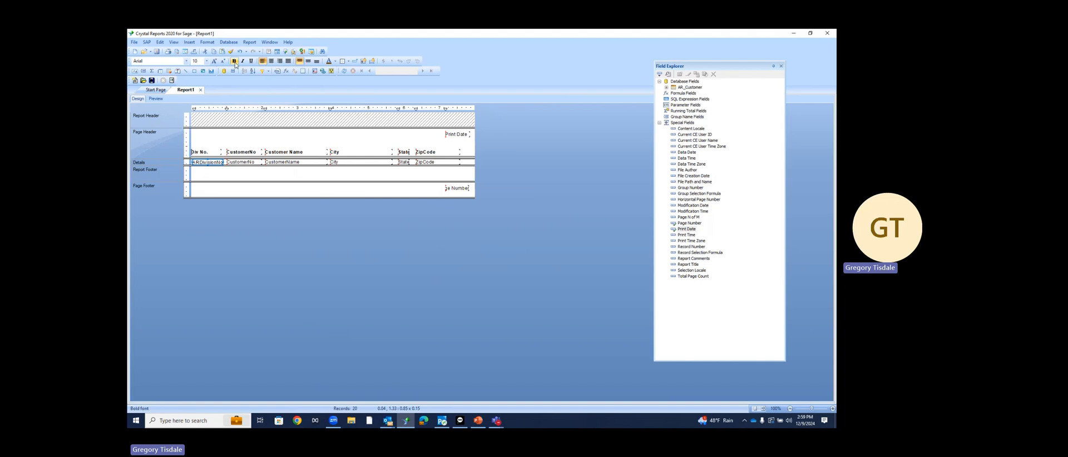
{"action": "right_click", "coordinate": [203, 166]}
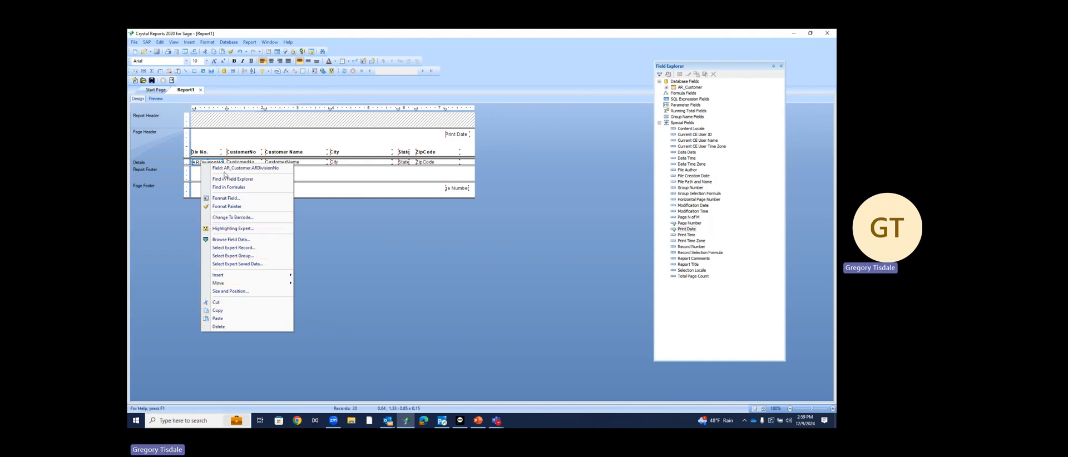
{"action": "left_click", "coordinate": [146, 211]}
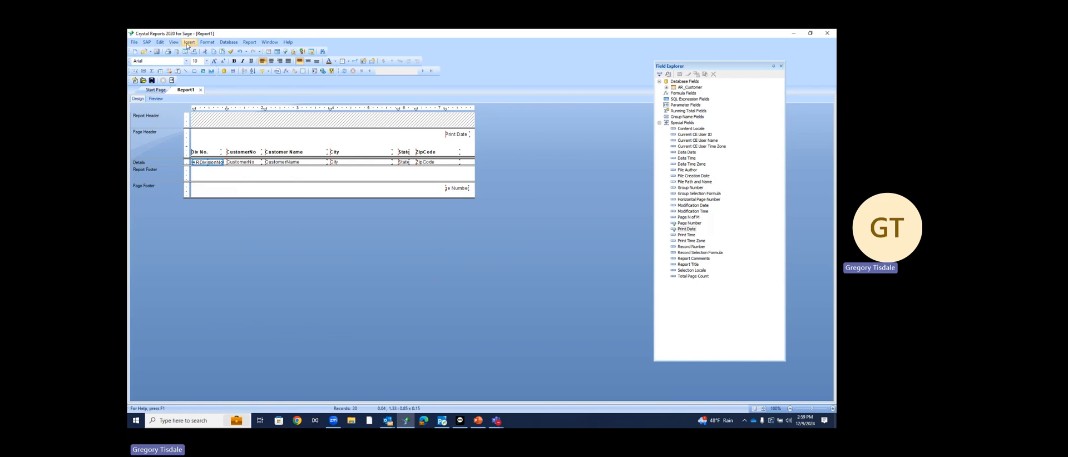
{"action": "left_click", "coordinate": [187, 45]}
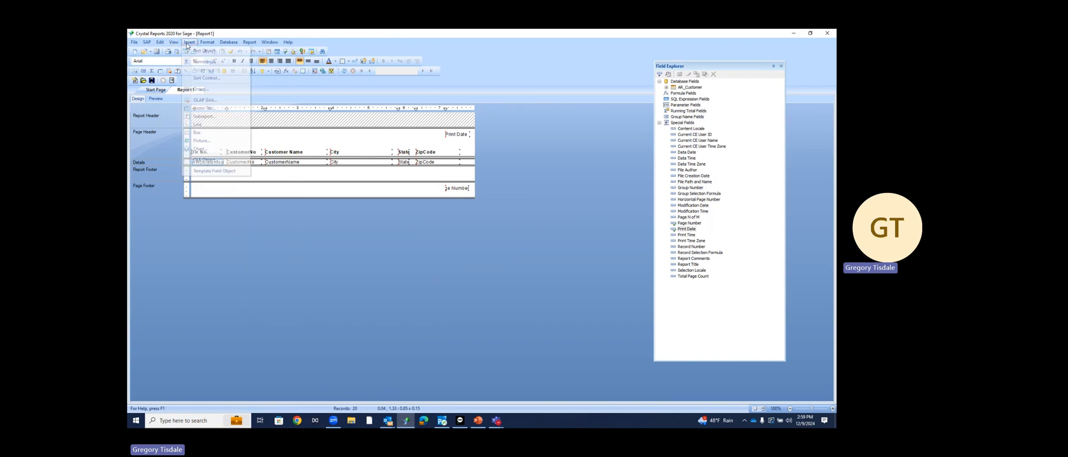
{"action": "left_click", "coordinate": [202, 93]}
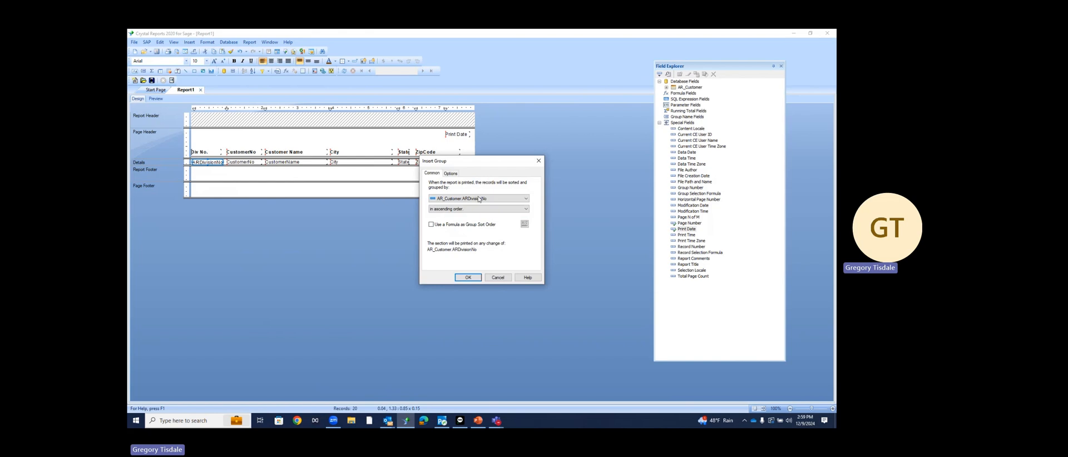
{"action": "left_click", "coordinate": [468, 277]}
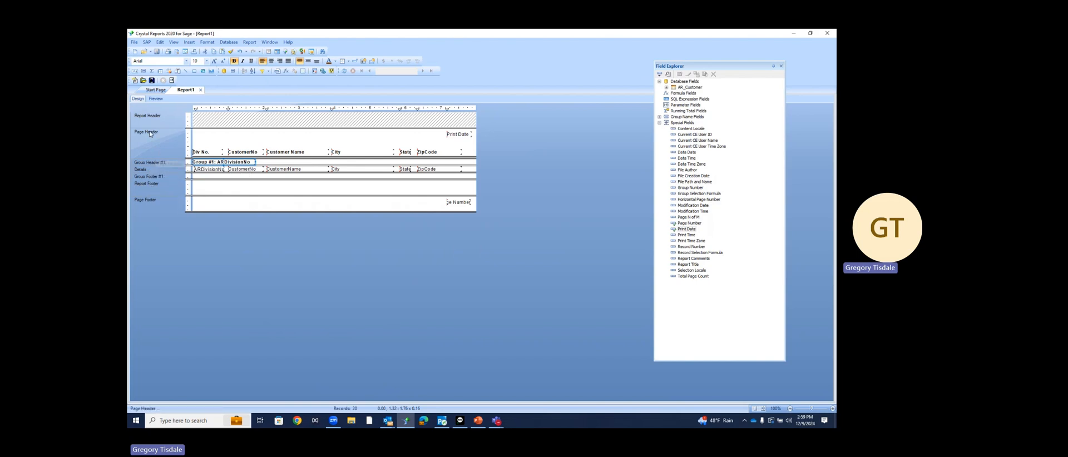
Preview customers grouped into divisions 01 and 02, close Field Explorer, and return to Design
{"action": "left_click", "coordinate": [156, 99]}
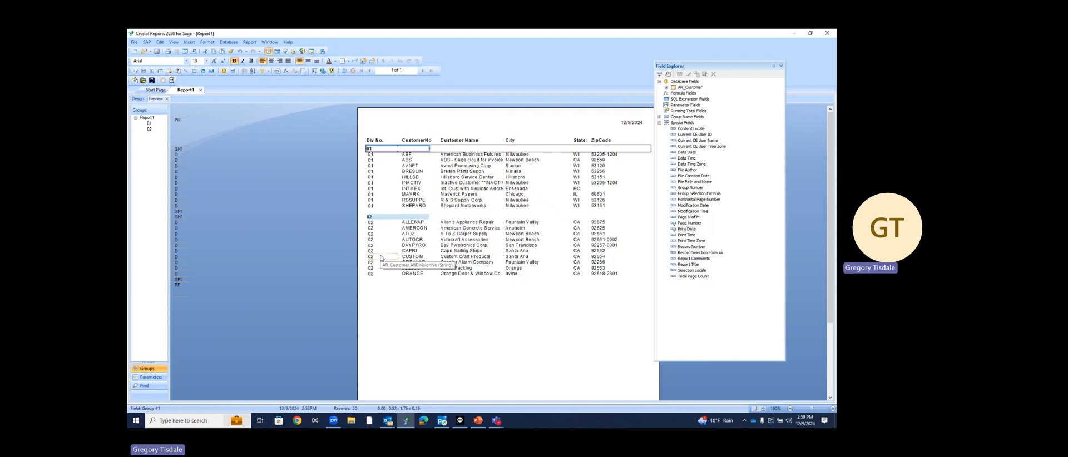
{"action": "left_click", "coordinate": [781, 66]}
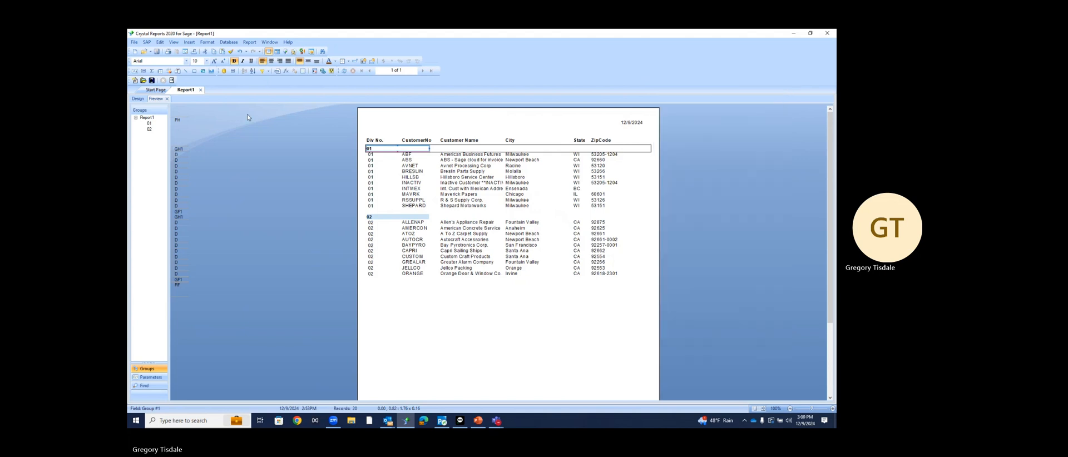
{"action": "left_click", "coordinate": [139, 100]}
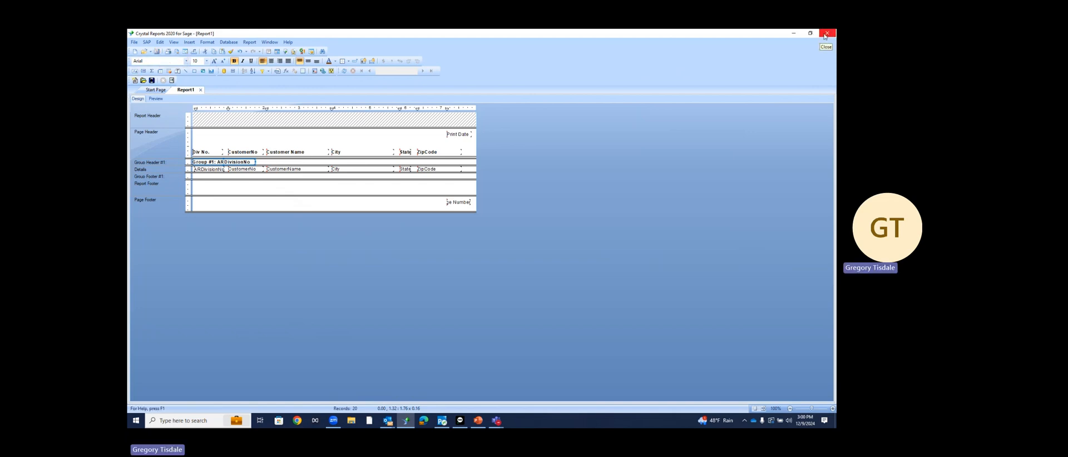
Close the customer report without saving, relaunch Crystal Reports and start a Blank report
{"action": "left_click", "coordinate": [825, 36]}
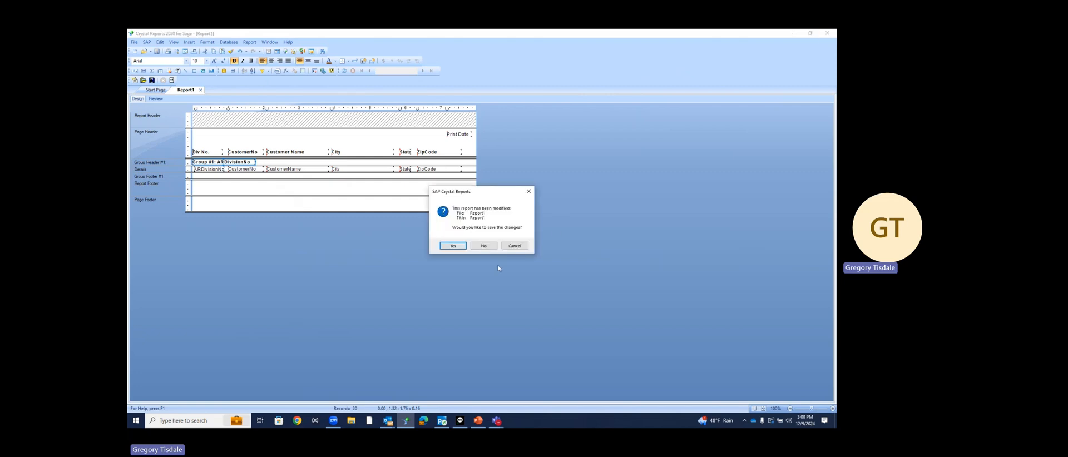
{"action": "left_click", "coordinate": [485, 245]}
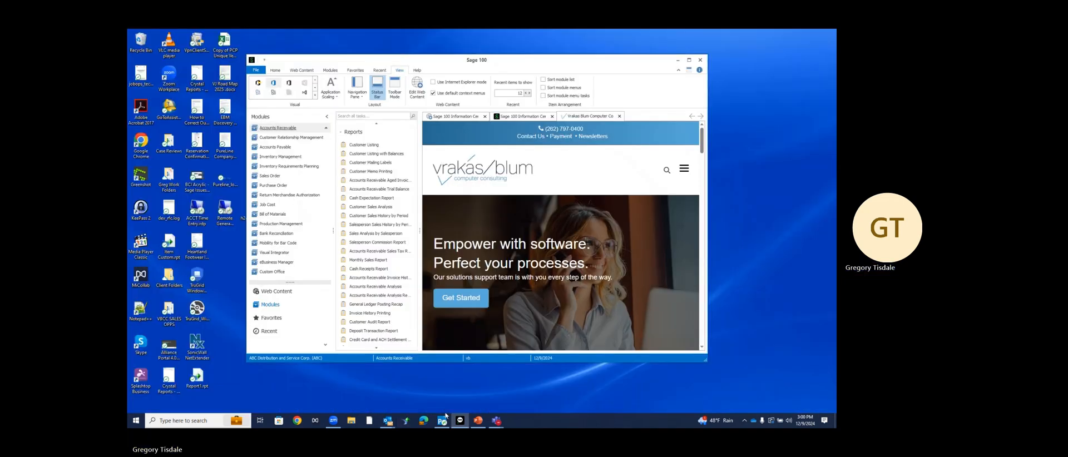
{"action": "left_click", "coordinate": [407, 423]}
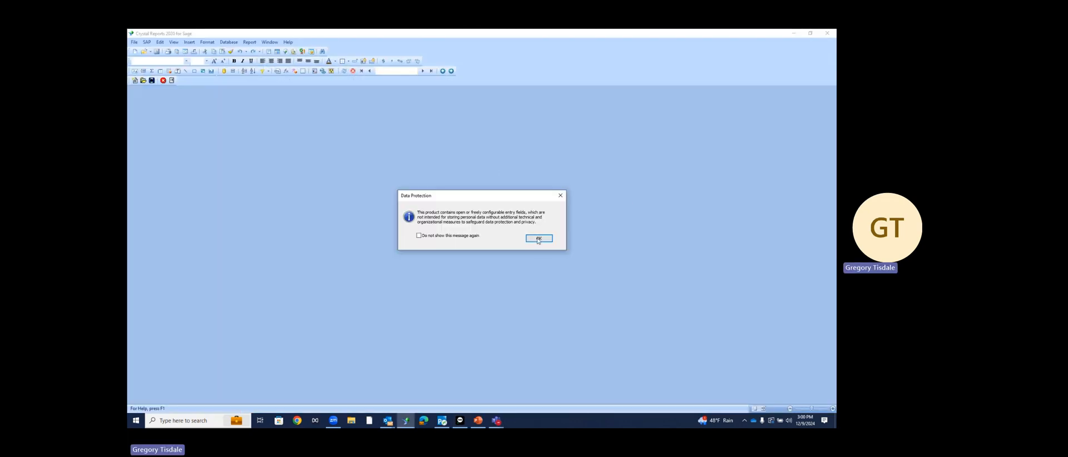
{"action": "left_click", "coordinate": [539, 239]}
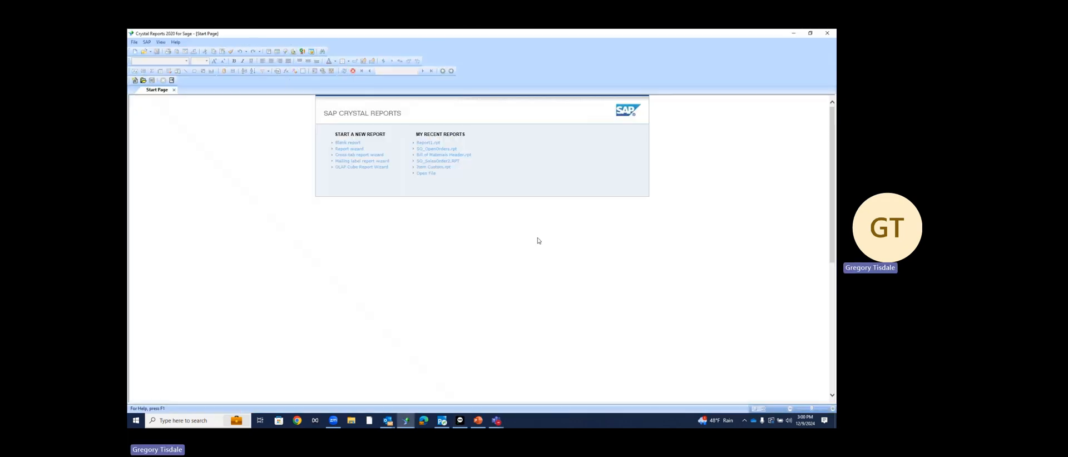
{"action": "left_click", "coordinate": [341, 144]}
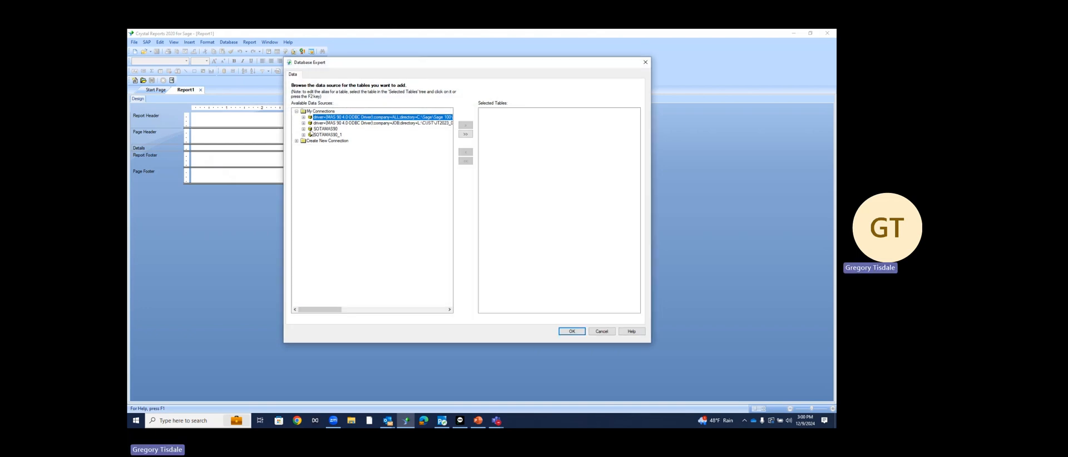
Connect to SOTAMAS90 and sign in with the Sage 100 user logon and password
{"action": "left_click", "coordinate": [312, 130]}
{"action": "double_click", "coordinate": [311, 131]}
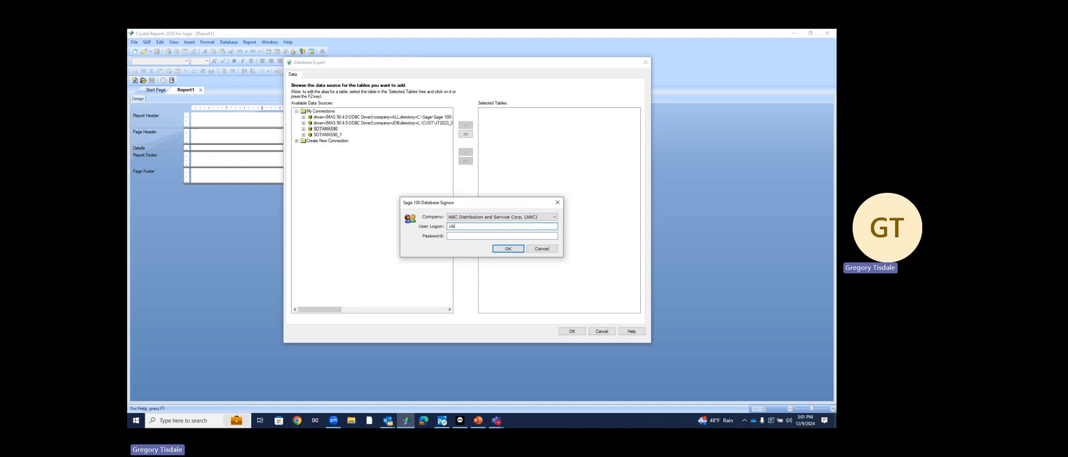
{"action": "key", "text": "Tab"}
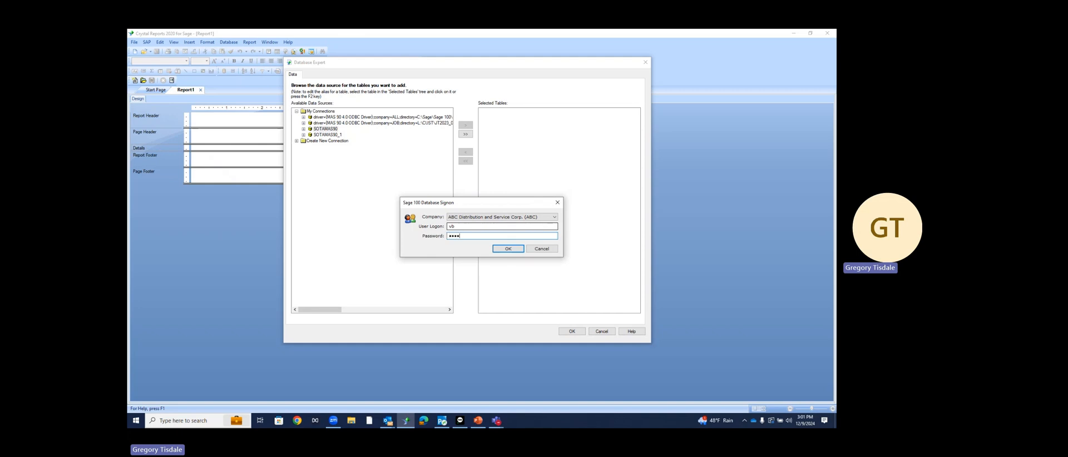
{"action": "key", "text": "Return"}
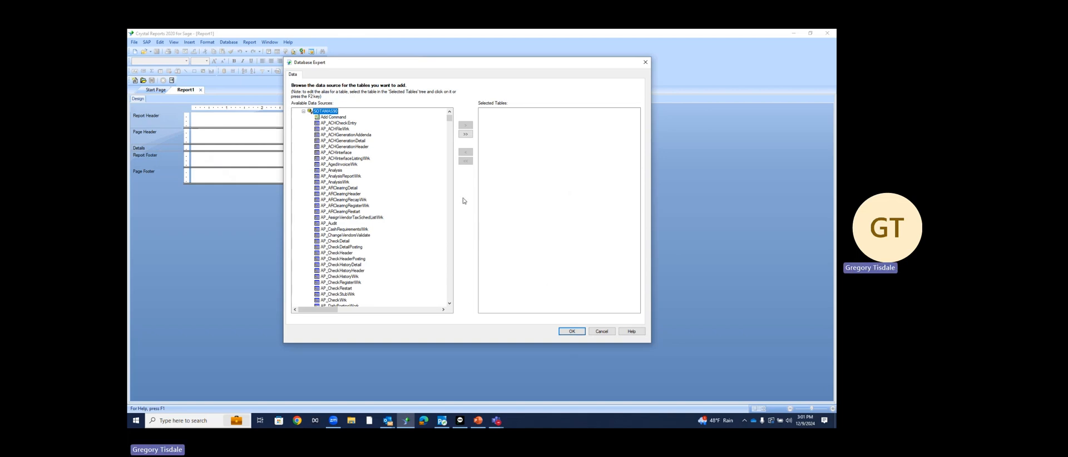
Jump to the SO_ tables and move SO_SalesOrderDetail and SO_SalesOrderHeader into Selected Tables
{"action": "scroll", "coordinate": [373, 268], "scroll_direction": "down", "scroll_amount": 3}
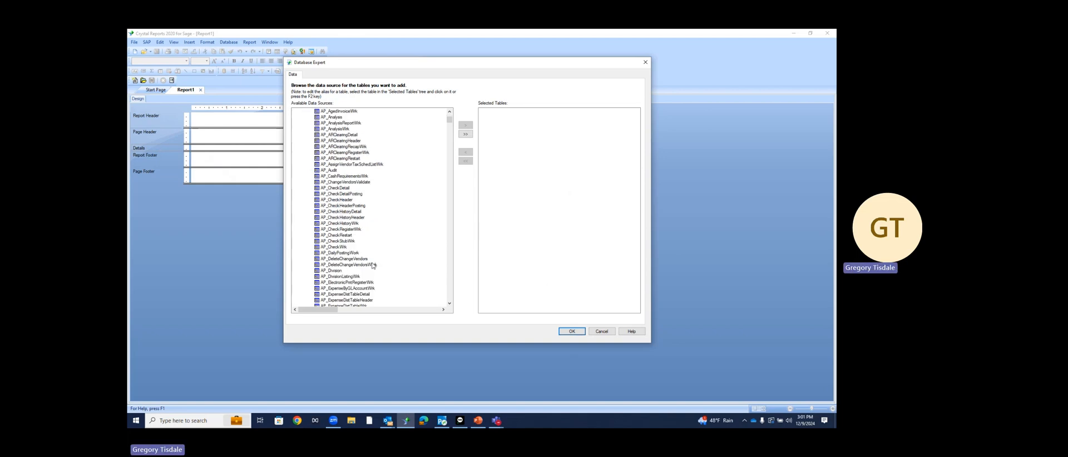
{"action": "scroll", "coordinate": [368, 234], "scroll_direction": "down", "scroll_amount": 3}
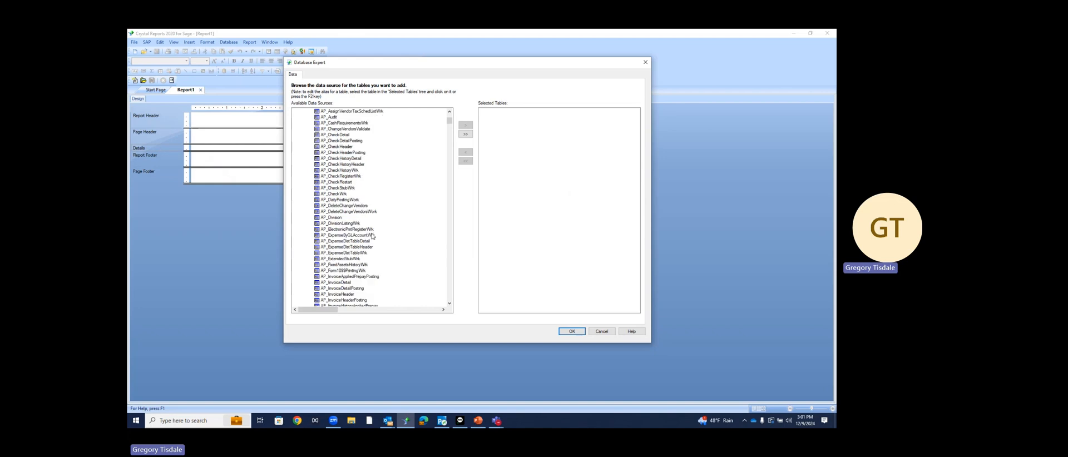
{"action": "left_click", "coordinate": [344, 248]}
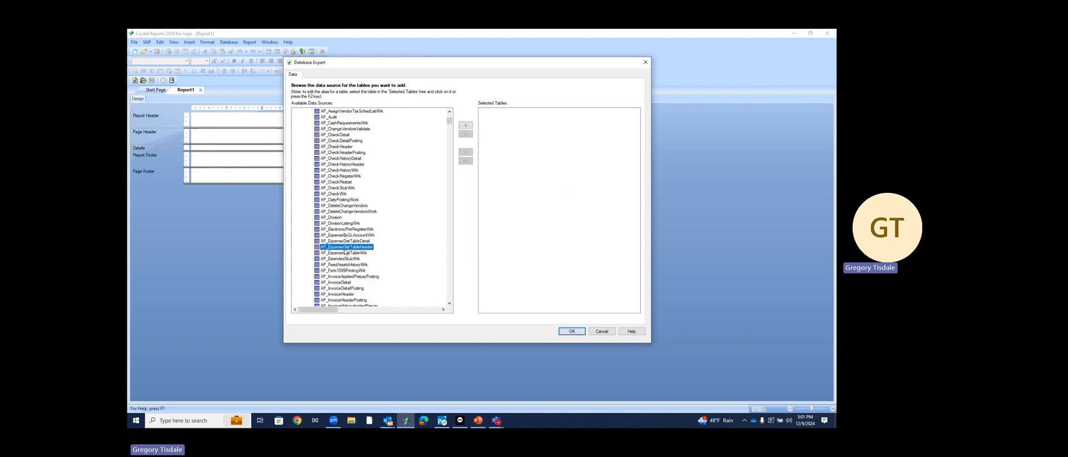
{"action": "key", "text": "s"}
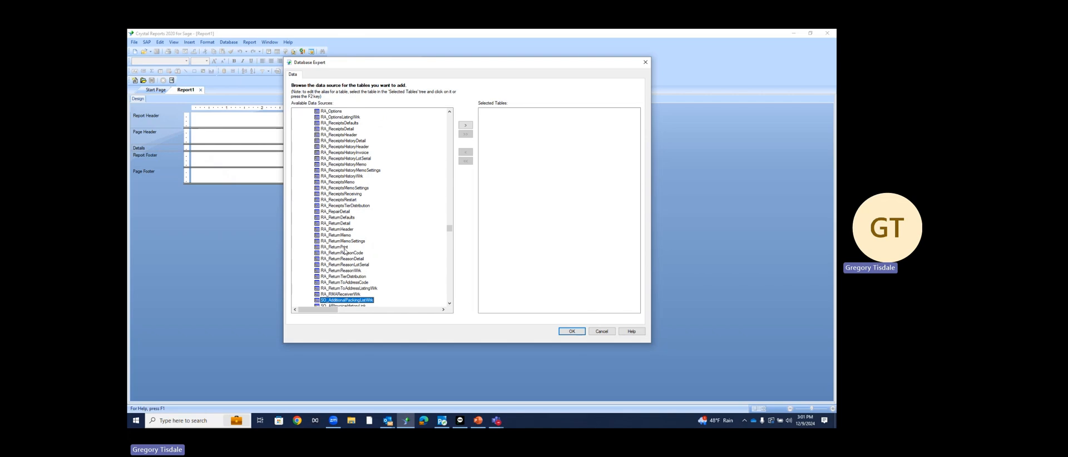
{"action": "scroll", "coordinate": [344, 267], "scroll_direction": "down", "scroll_amount": 7}
{"action": "scroll", "coordinate": [344, 268], "scroll_direction": "down", "scroll_amount": 10}
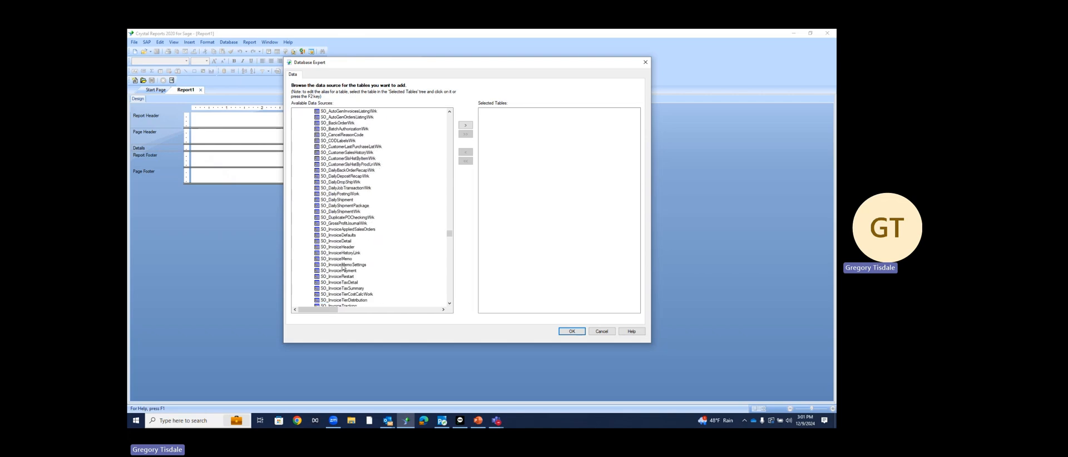
{"action": "scroll", "coordinate": [344, 267], "scroll_direction": "down", "scroll_amount": 10}
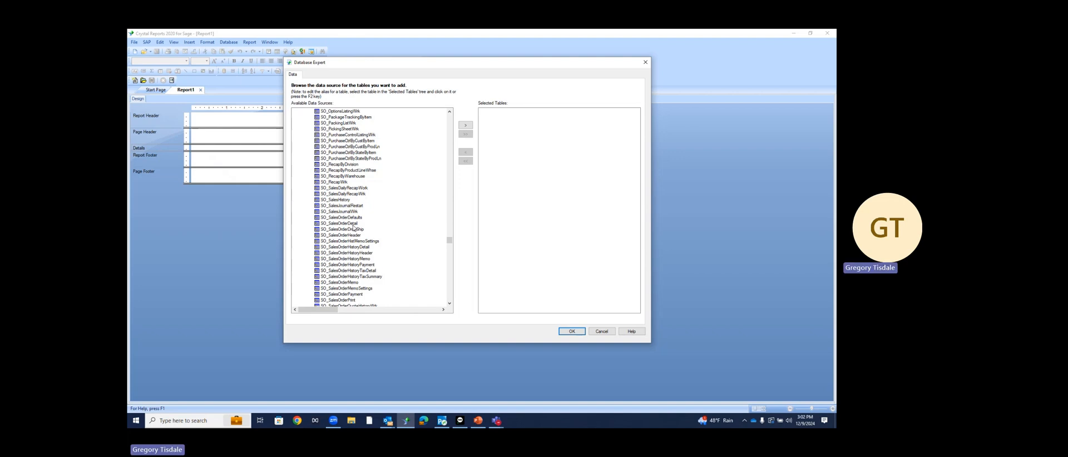
{"action": "left_click", "coordinate": [352, 225]}
{"action": "left_click", "coordinate": [465, 125]}
{"action": "left_click", "coordinate": [340, 235]}
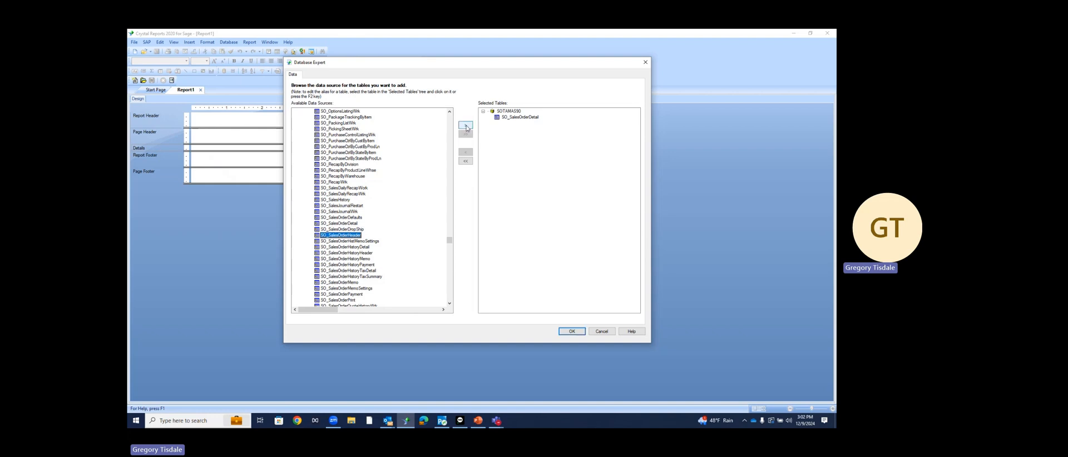
{"action": "left_click", "coordinate": [466, 127]}
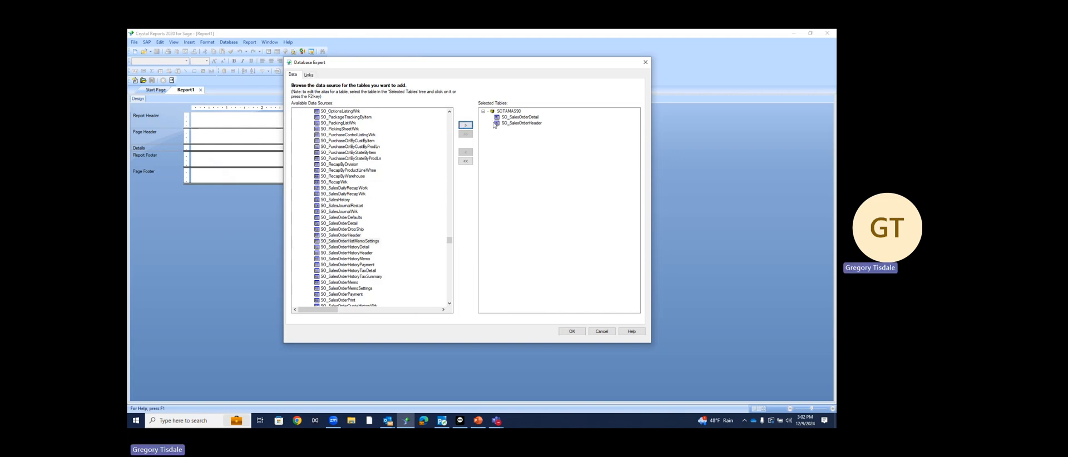
In the Links tab, delete the WarehouseCode link, leaving only the SalesOrderNo join
{"action": "left_click", "coordinate": [310, 75]}
{"action": "left_click_drag", "start_coordinate": [393, 118], "coordinate": [465, 121]}
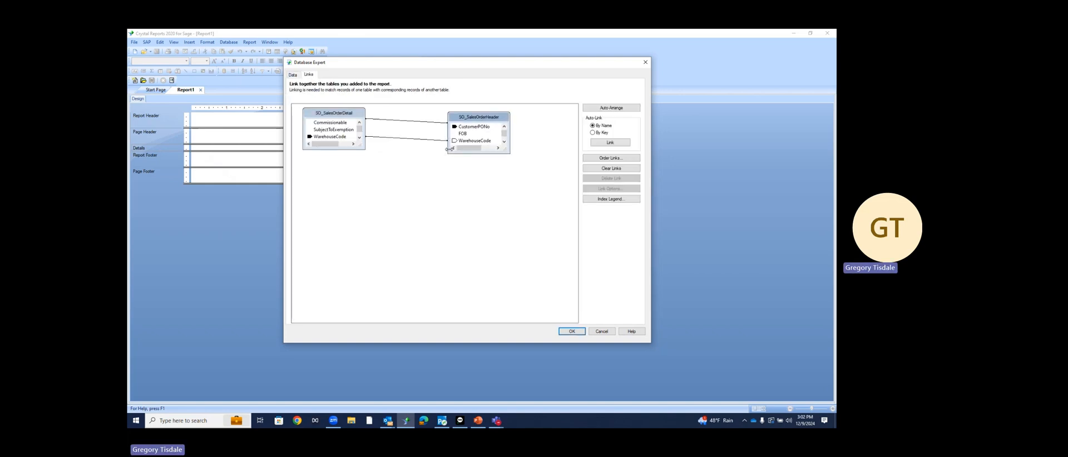
{"action": "scroll", "coordinate": [465, 152], "scroll_direction": "up", "scroll_amount": 5}
{"action": "right_click", "coordinate": [414, 148]}
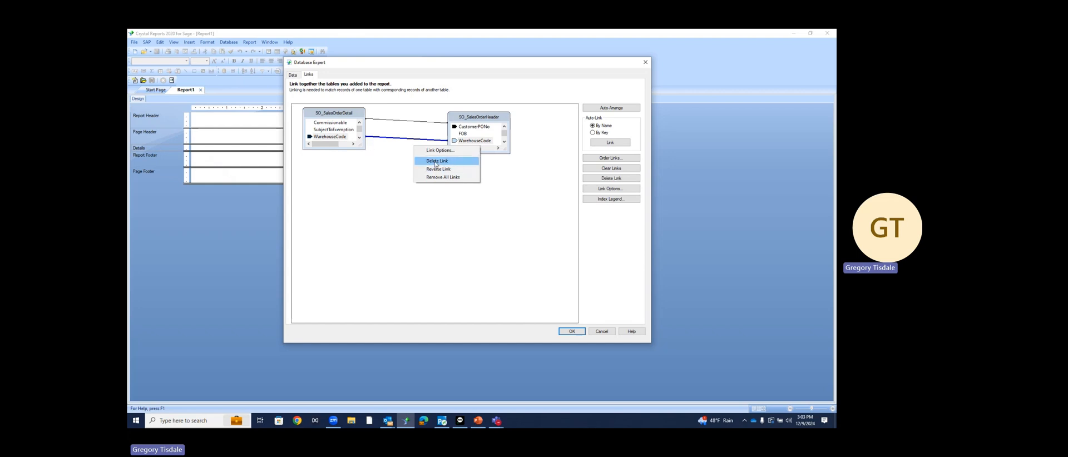
{"action": "left_click", "coordinate": [436, 161]}
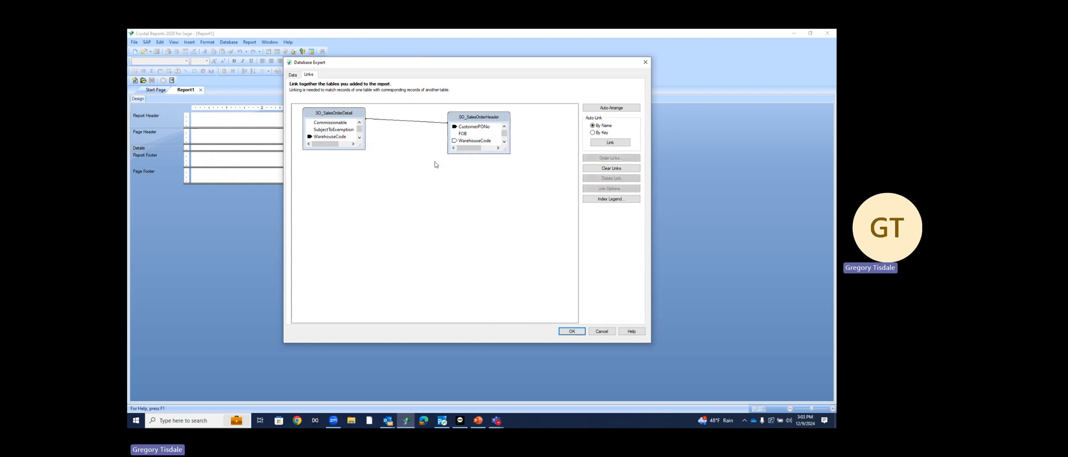
{"action": "scroll", "coordinate": [462, 145], "scroll_direction": "up", "scroll_amount": 3}
{"action": "left_click_drag", "start_coordinate": [360, 130], "coordinate": [359, 123]}
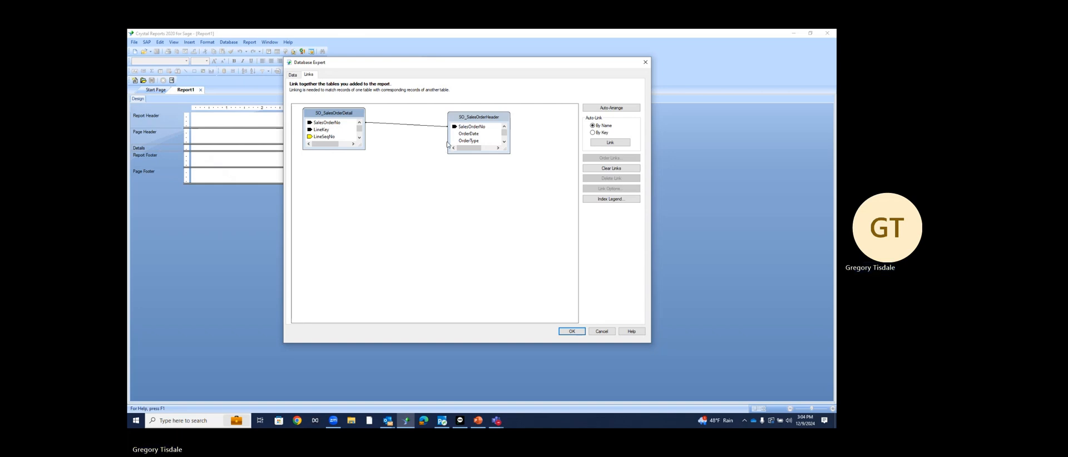
Open Link Options for the SalesOrderNo link and keep it as an Inner Join
{"action": "right_click", "coordinate": [422, 126]}
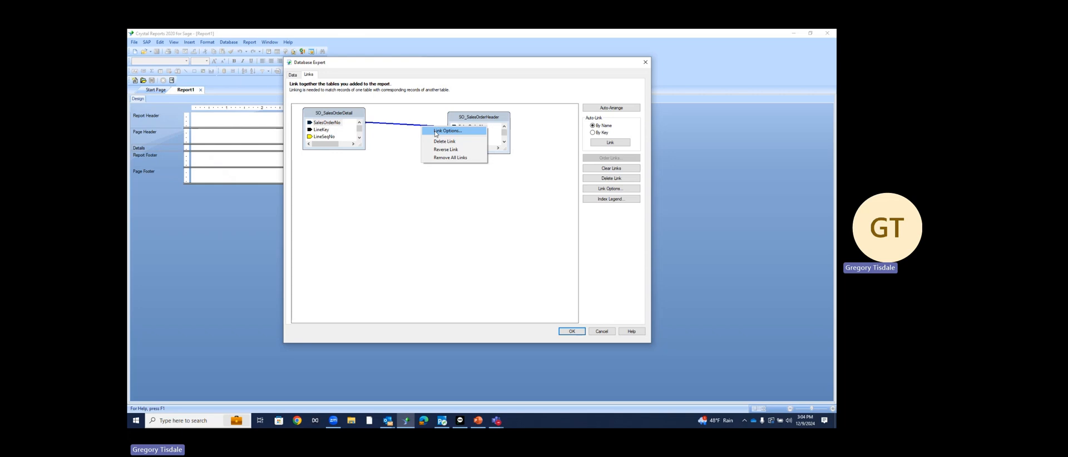
{"action": "left_click", "coordinate": [435, 131]}
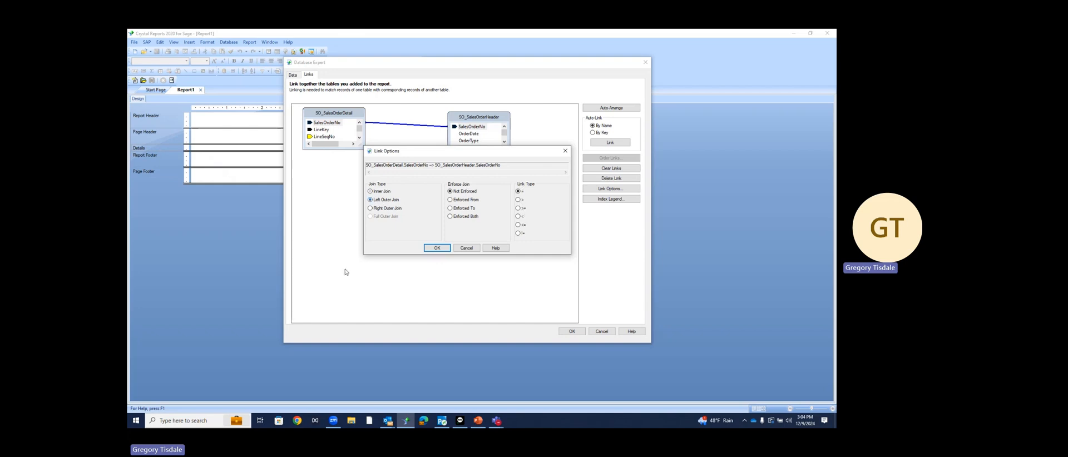
{"action": "left_click", "coordinate": [370, 199]}
{"action": "left_click", "coordinate": [370, 192]}
{"action": "left_click", "coordinate": [371, 200]}
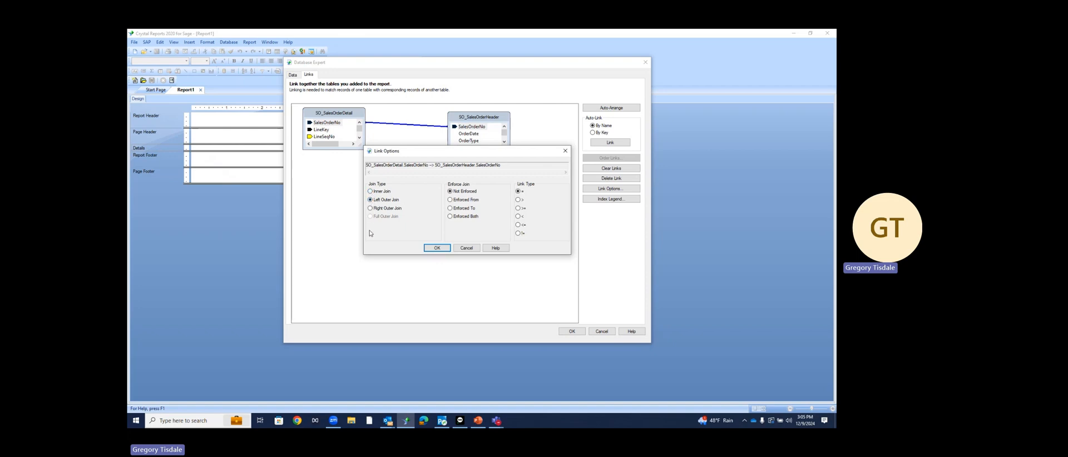
{"action": "left_click", "coordinate": [373, 193]}
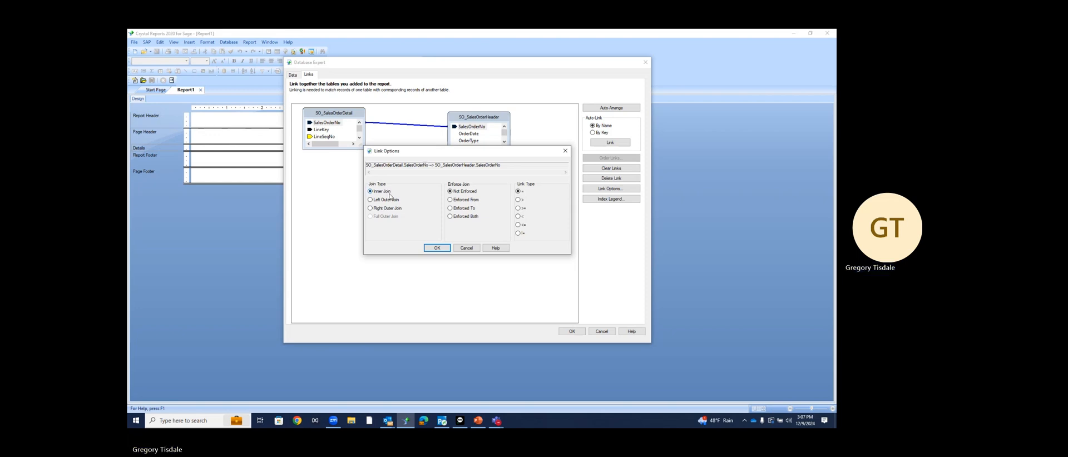
{"action": "left_click", "coordinate": [437, 248]}
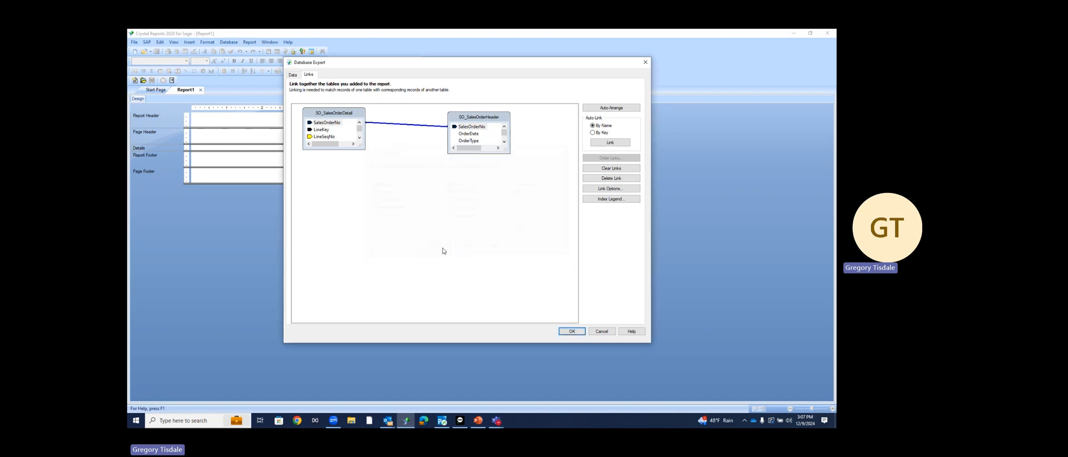
Close Database Expert and suppress the Report Header section (No Drill-Down)
{"action": "left_click", "coordinate": [571, 331]}
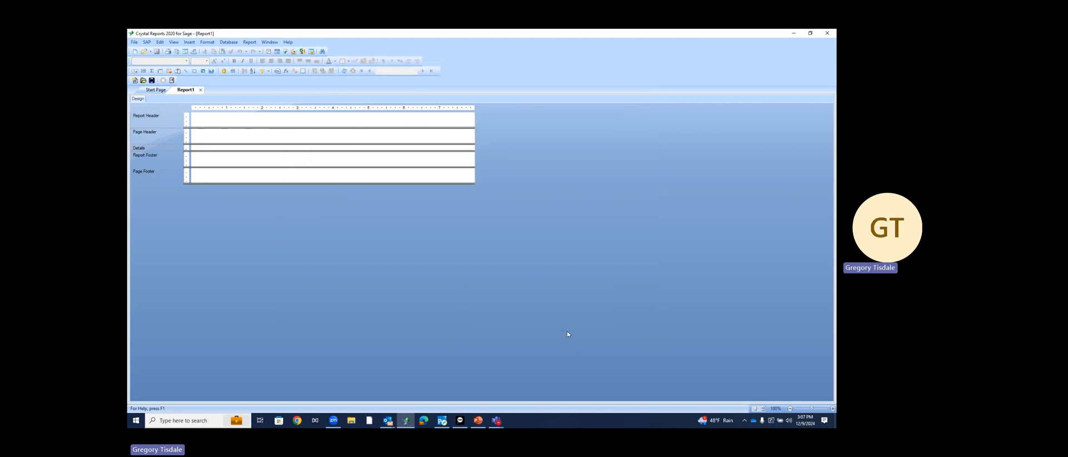
{"action": "right_click", "coordinate": [173, 125]}
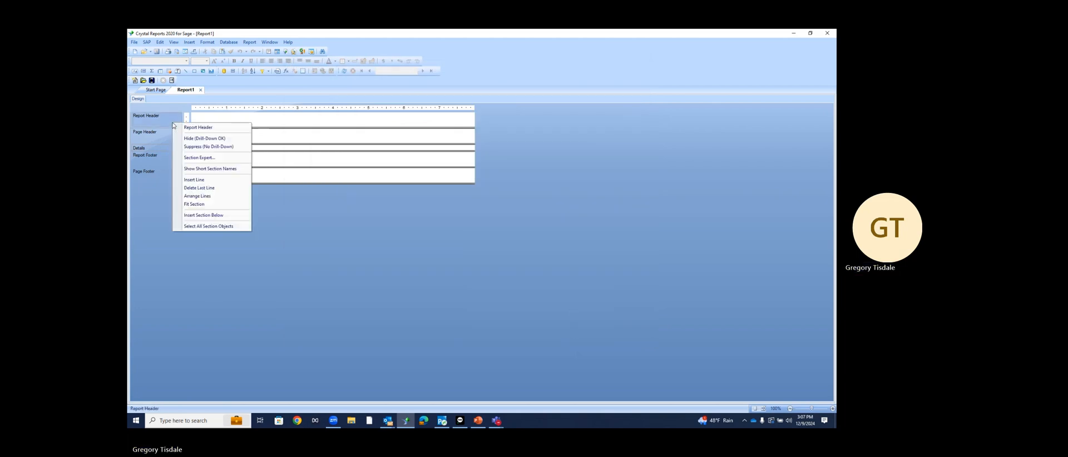
{"action": "left_click", "coordinate": [192, 147]}
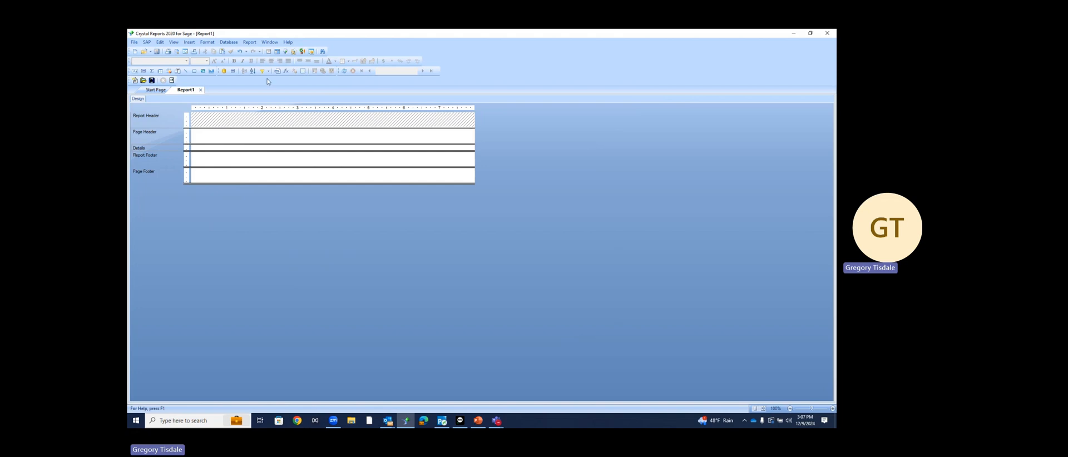
Open Field Explorer, expand SO_SalesOrderDetail under Database Fields and select SalesOrderNo
{"action": "left_click", "coordinate": [277, 52]}
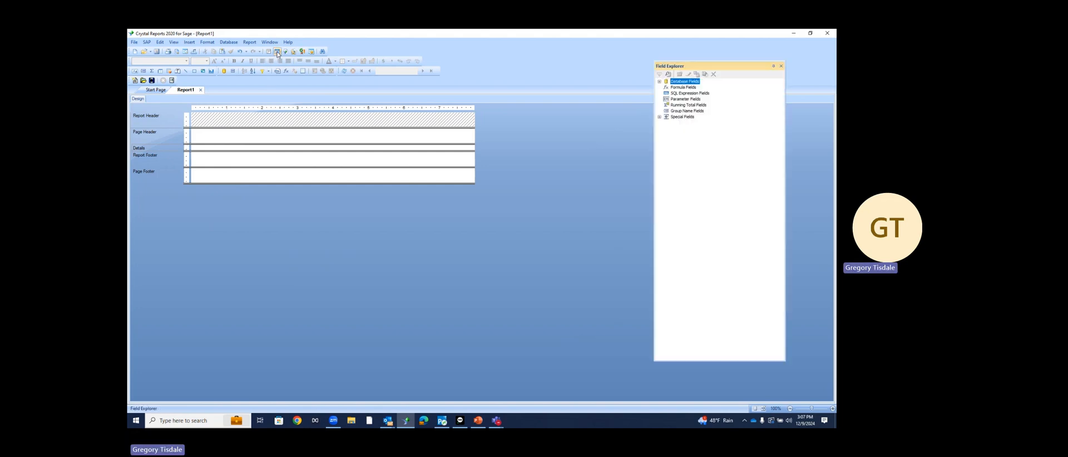
{"action": "left_click", "coordinate": [660, 81]}
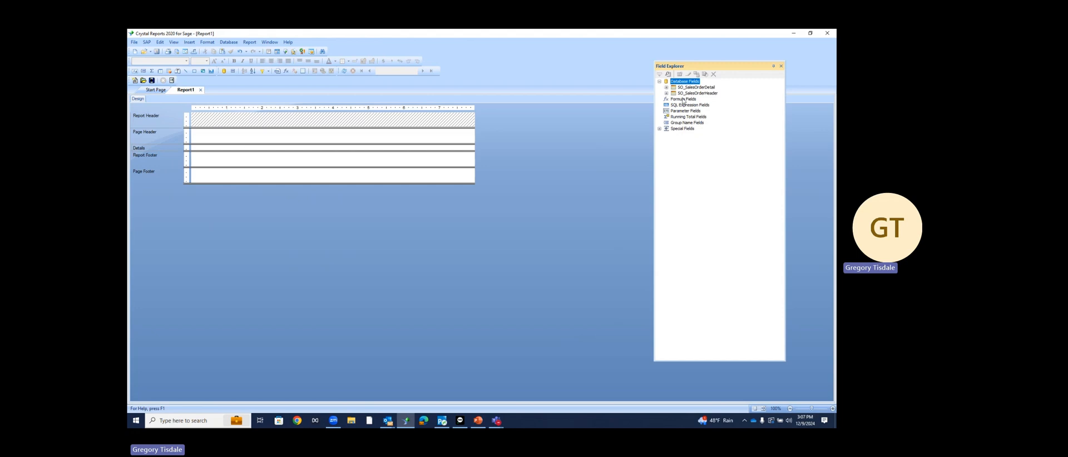
{"action": "left_click", "coordinate": [666, 87]}
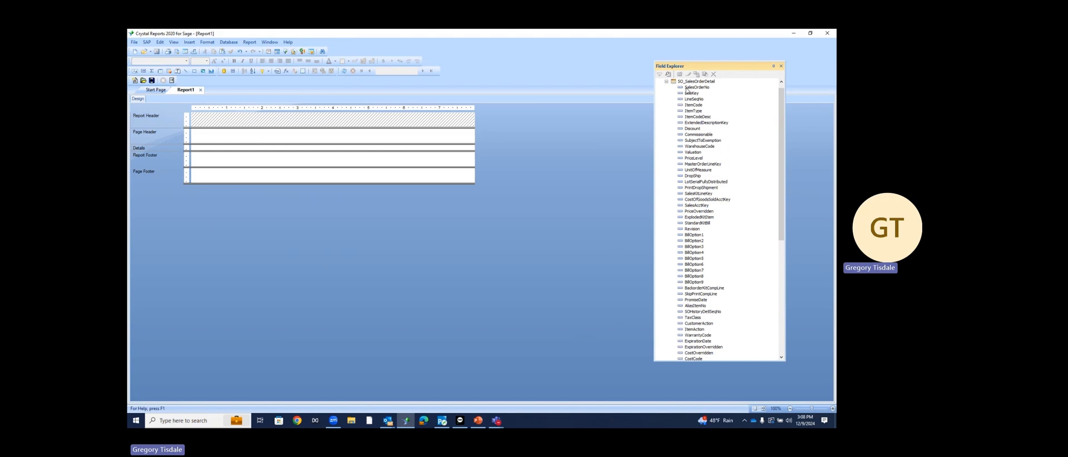
{"action": "left_click", "coordinate": [688, 89]}
Drag SalesOrderNo, then header fields OrderDate, ARDivisionNo, CustomerNo and BillToName into Details
{"action": "left_click_drag", "start_coordinate": [690, 90], "coordinate": [193, 149]}
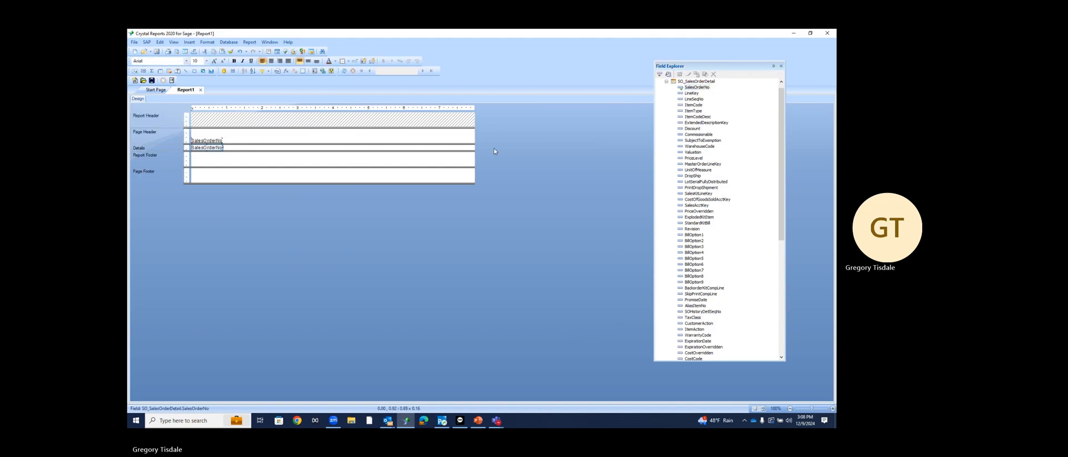
{"action": "scroll", "coordinate": [659, 111], "scroll_direction": "down", "scroll_amount": 6}
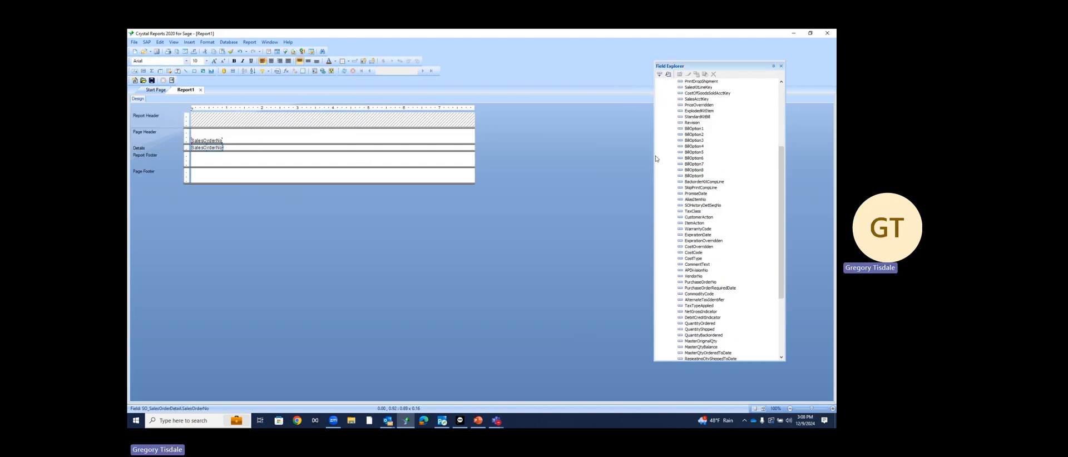
{"action": "scroll", "coordinate": [656, 159], "scroll_direction": "down", "scroll_amount": 2}
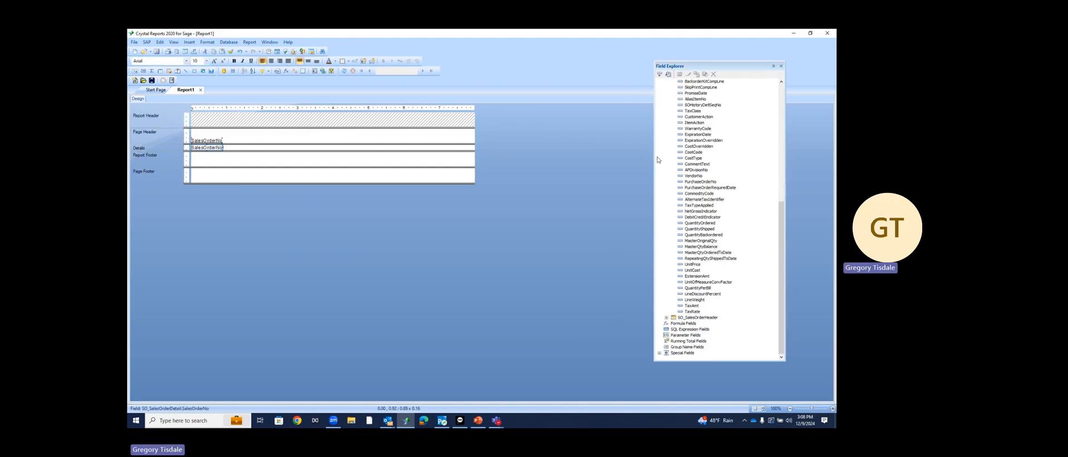
{"action": "left_click", "coordinate": [668, 323]}
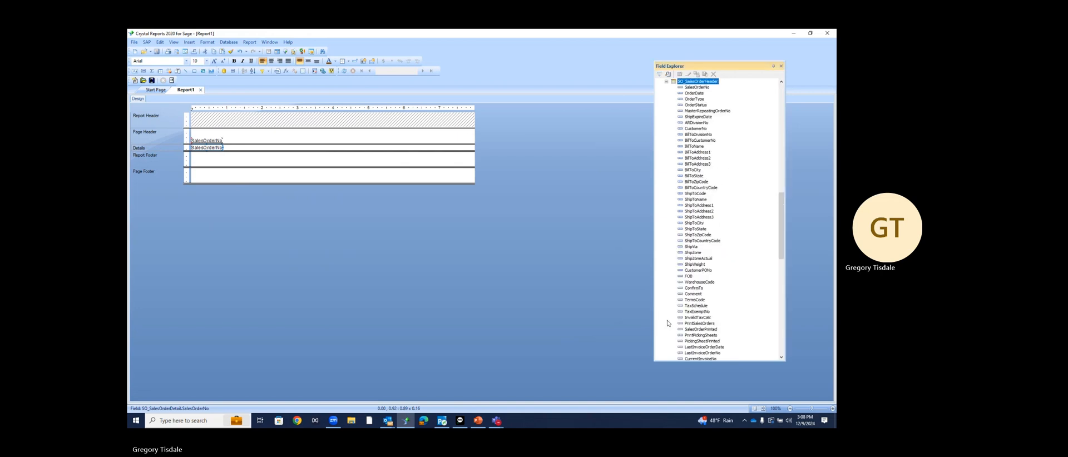
{"action": "left_click", "coordinate": [698, 94]}
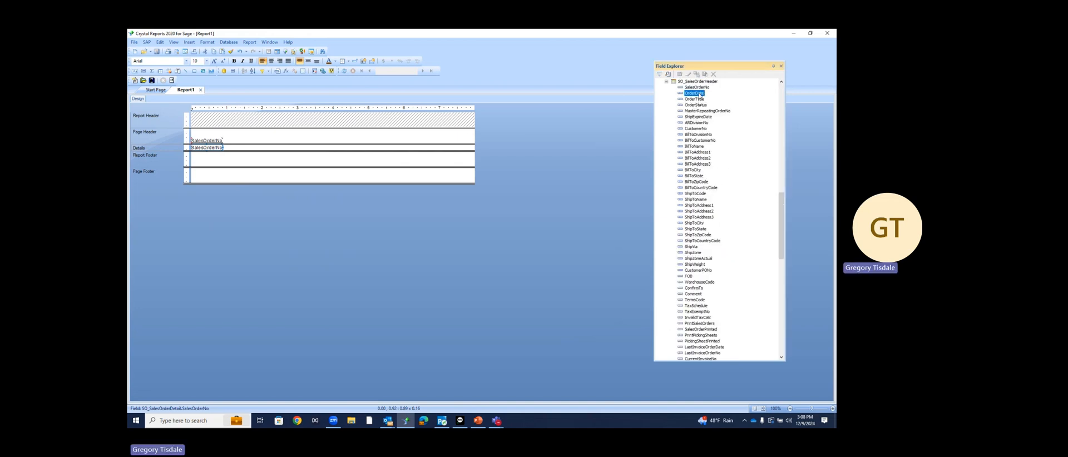
{"action": "left_click_drag", "start_coordinate": [699, 96], "coordinate": [227, 149]}
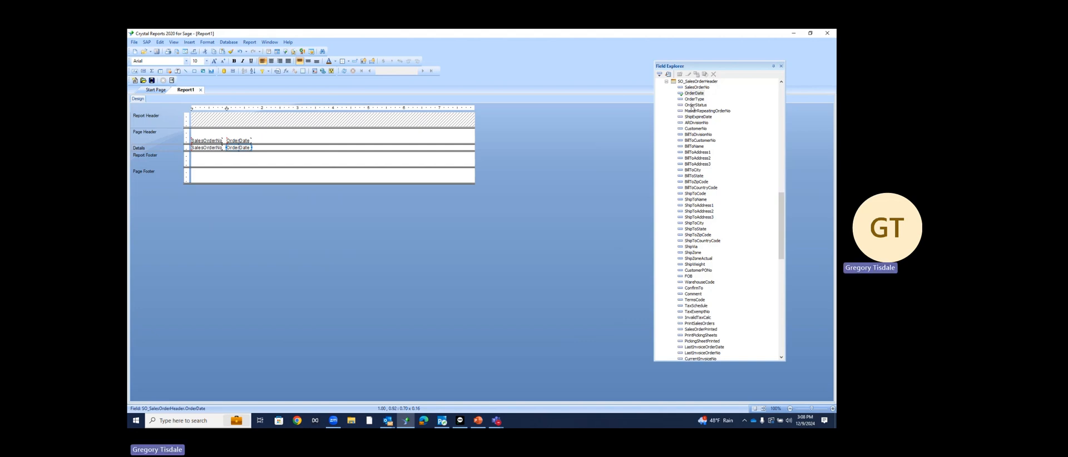
{"action": "left_click_drag", "start_coordinate": [695, 123], "coordinate": [256, 148]}
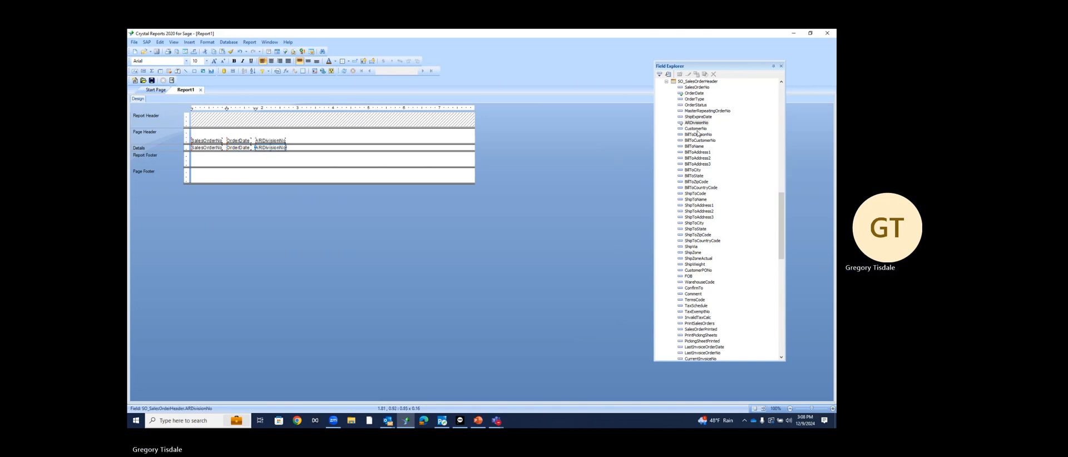
{"action": "left_click_drag", "start_coordinate": [697, 132], "coordinate": [290, 146]}
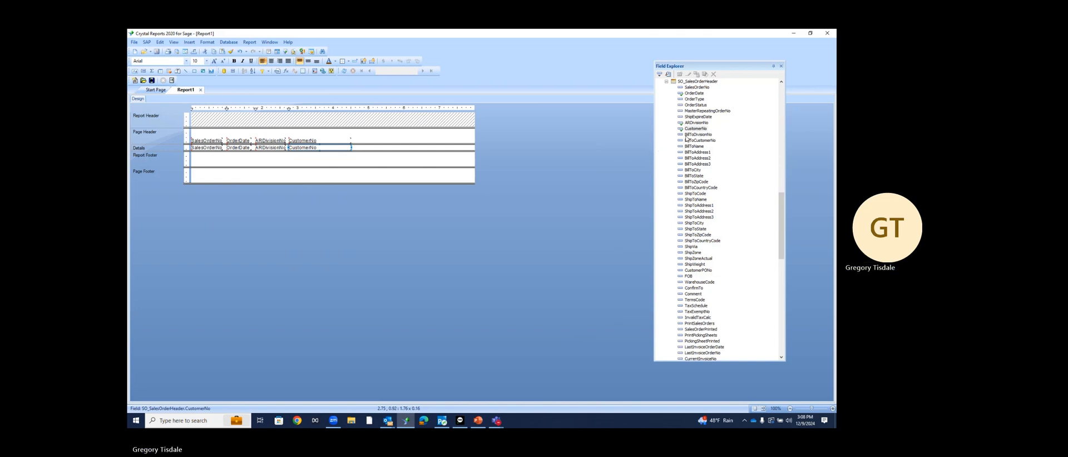
{"action": "left_click_drag", "start_coordinate": [687, 144], "coordinate": [355, 147]}
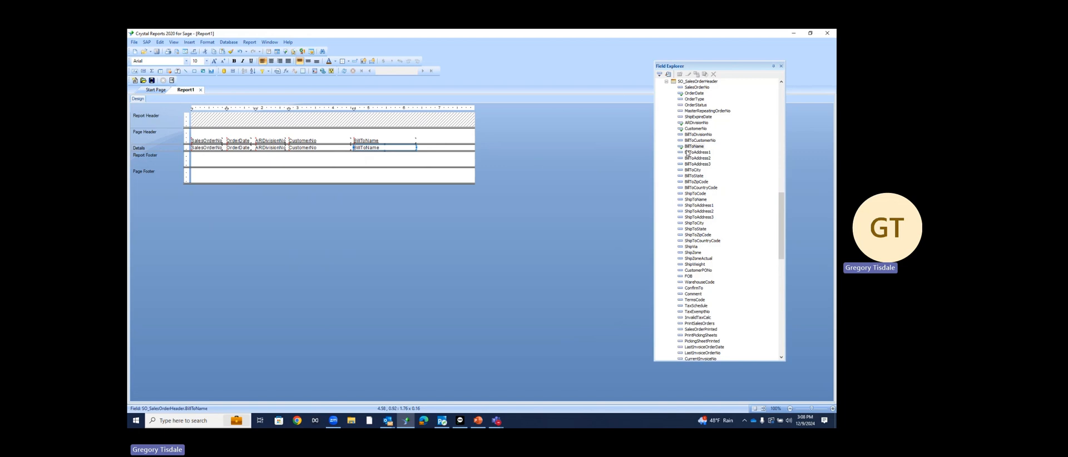
{"action": "scroll", "coordinate": [713, 166], "scroll_direction": "down", "scroll_amount": 2}
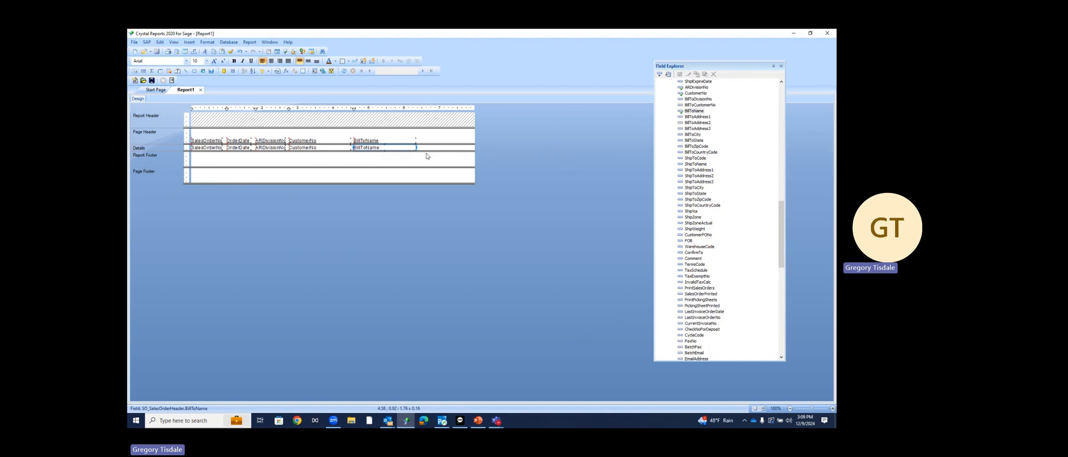
Nudge OrderDate, ARDivisionNo, CustomerNo and BillToName left to close the column gaps
{"action": "left_click", "coordinate": [234, 148]}
{"action": "left_click_drag", "start_coordinate": [235, 148], "coordinate": [254, 148]}
{"action": "left_click", "coordinate": [260, 148]}
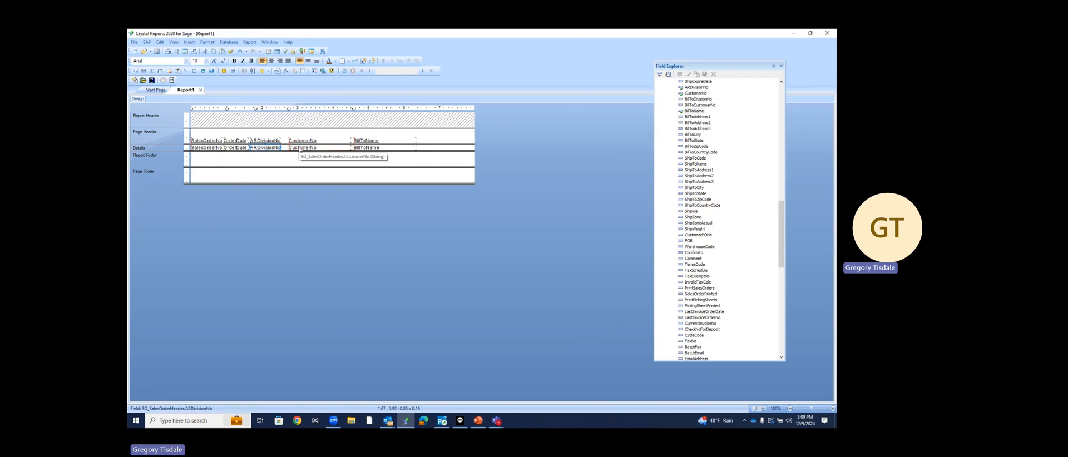
{"action": "left_click", "coordinate": [300, 148]}
{"action": "key", "text": "Left"}
{"action": "key", "text": "Left"}
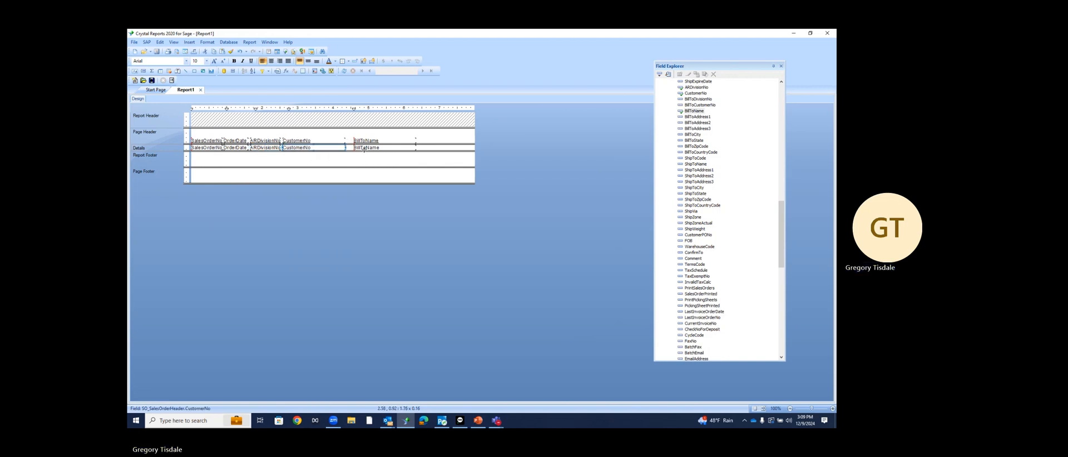
{"action": "left_click", "coordinate": [364, 148]}
{"action": "key", "text": "Left"}
{"action": "key", "text": "Left"}
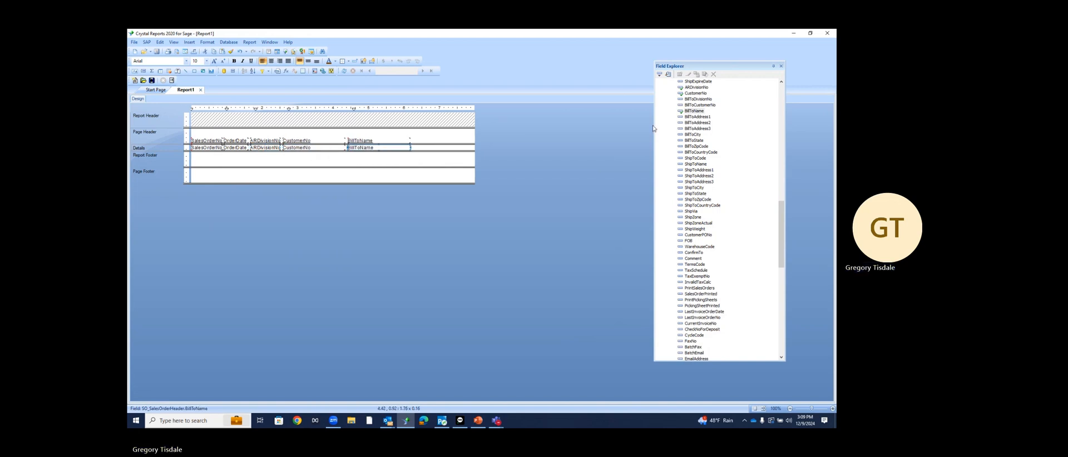
{"action": "left_click", "coordinate": [782, 67]}
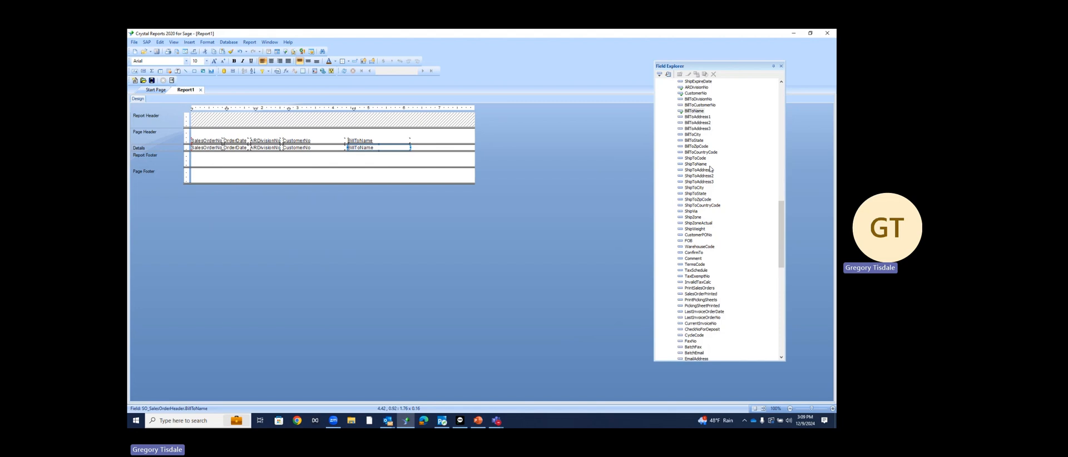
Create a new formula field under Formula Fields named 'Customer No.'
{"action": "scroll", "coordinate": [710, 168], "scroll_direction": "down", "scroll_amount": 20}
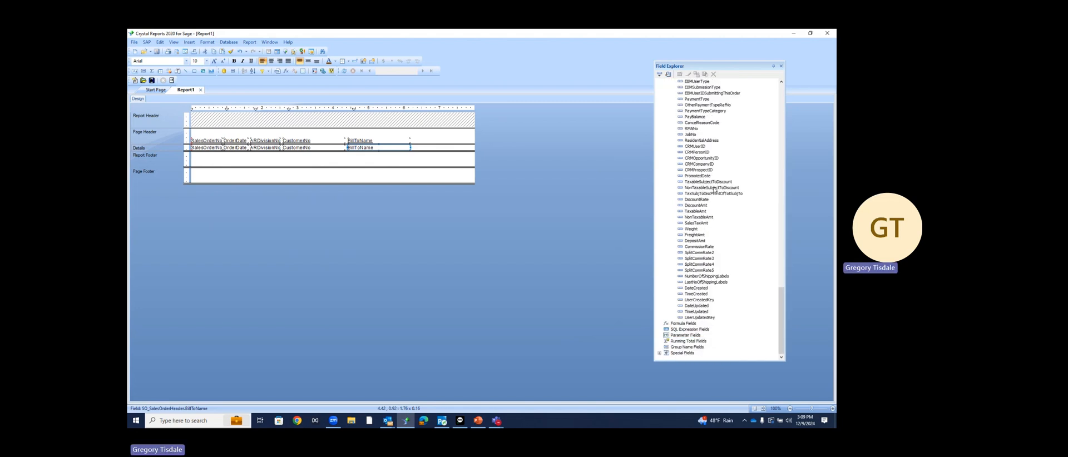
{"action": "right_click", "coordinate": [679, 324]}
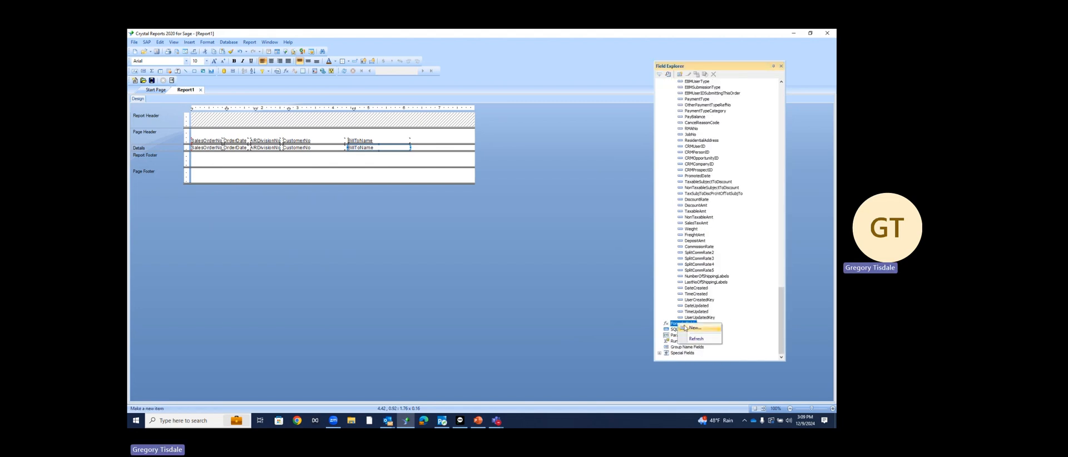
{"action": "left_click", "coordinate": [686, 328]}
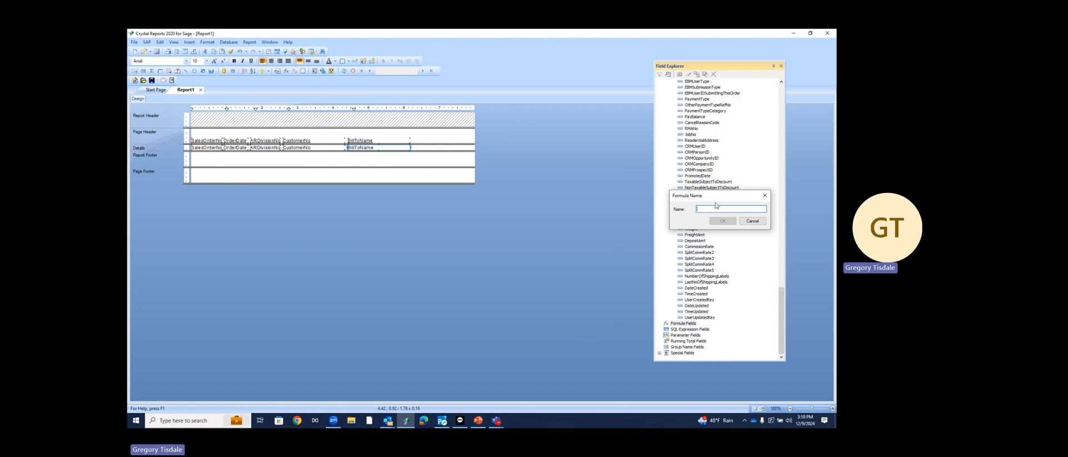
{"action": "type", "text": "Customer No."}
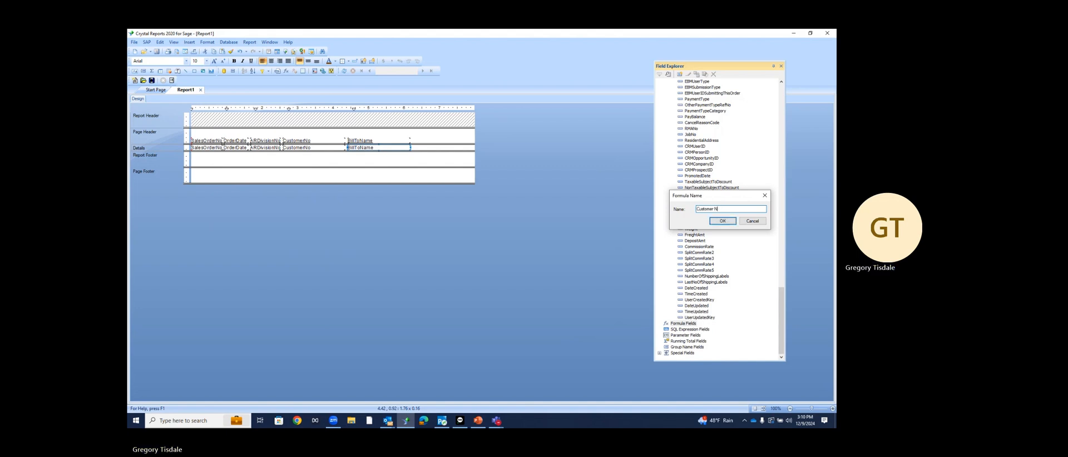
{"action": "left_click", "coordinate": [722, 220]}
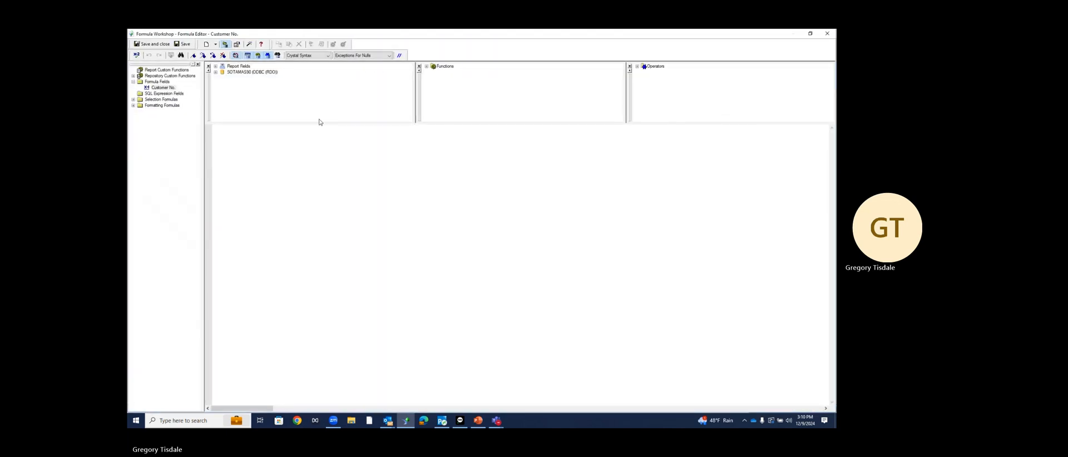
Write the formula {ARDivisionNo} + "-" + {CustomerNo} and check it reports no errors
{"action": "double_click", "coordinate": [221, 67]}
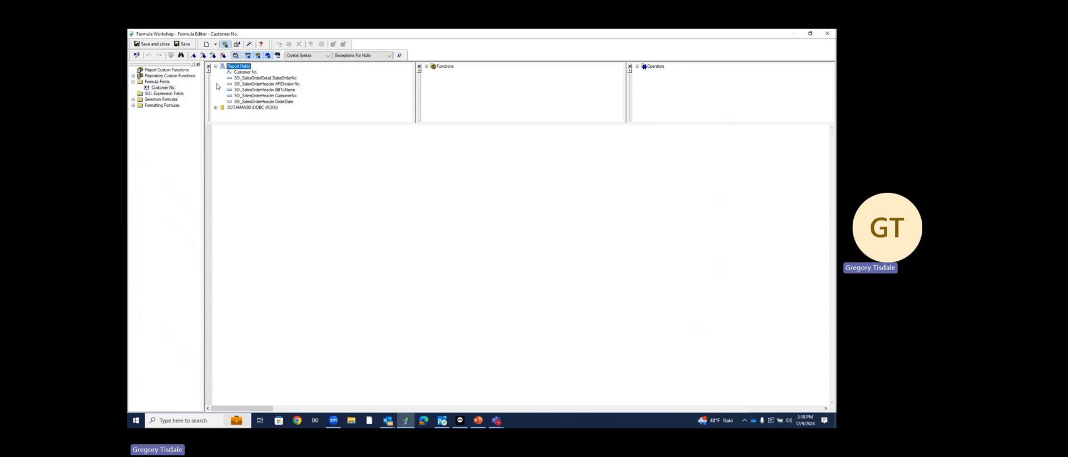
{"action": "double_click", "coordinate": [262, 84]}
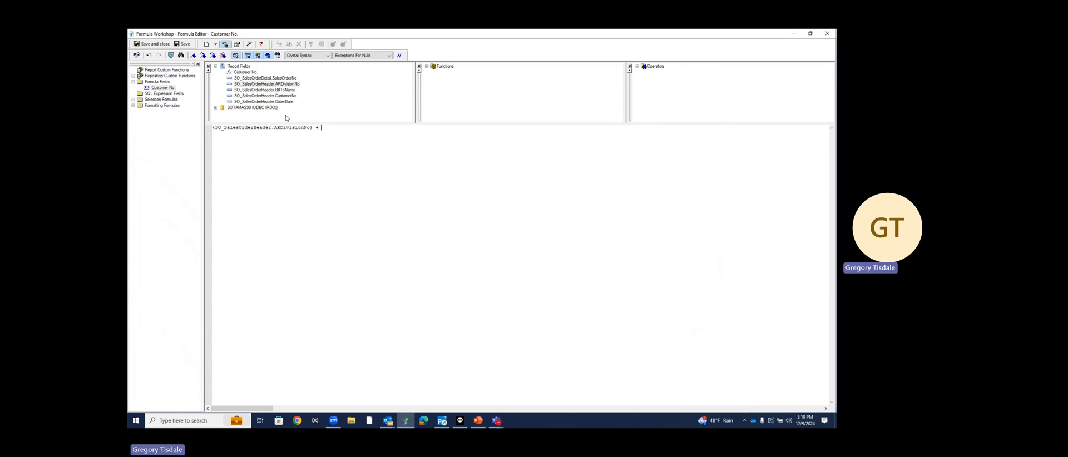
{"action": "type", "text": "-\" +"}
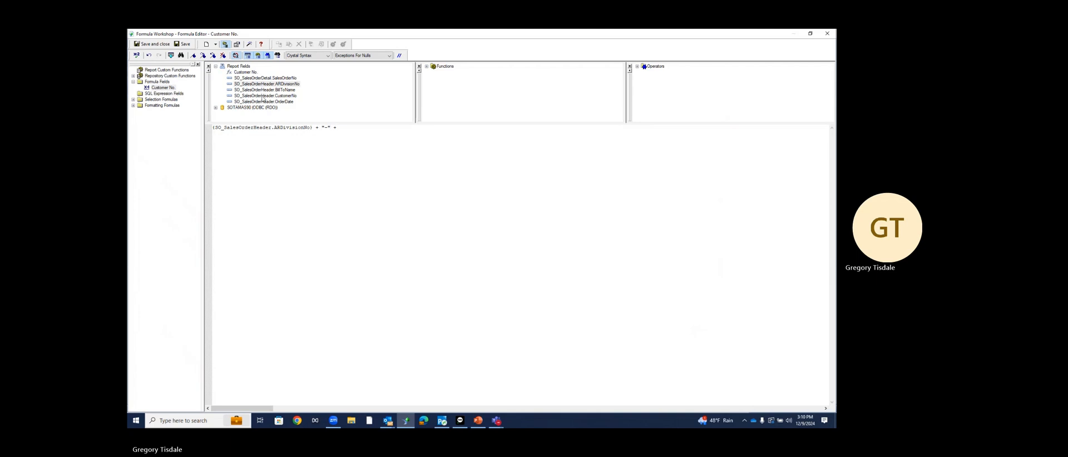
{"action": "double_click", "coordinate": [264, 95]}
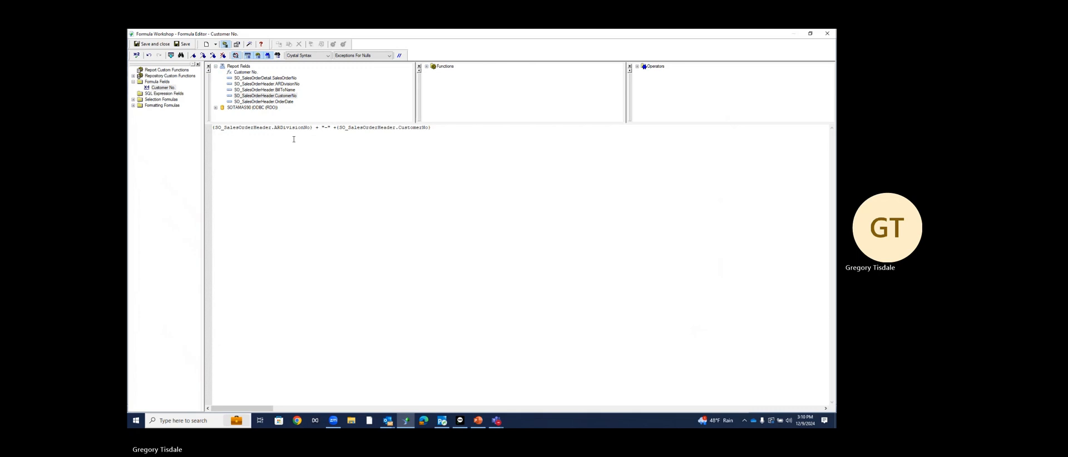
{"action": "left_click", "coordinate": [137, 56]}
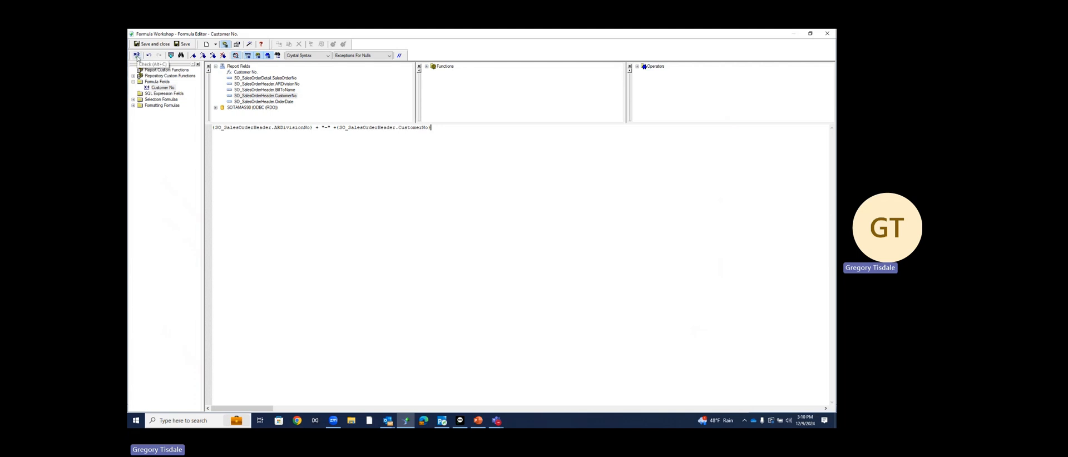
{"action": "left_click", "coordinate": [137, 56]}
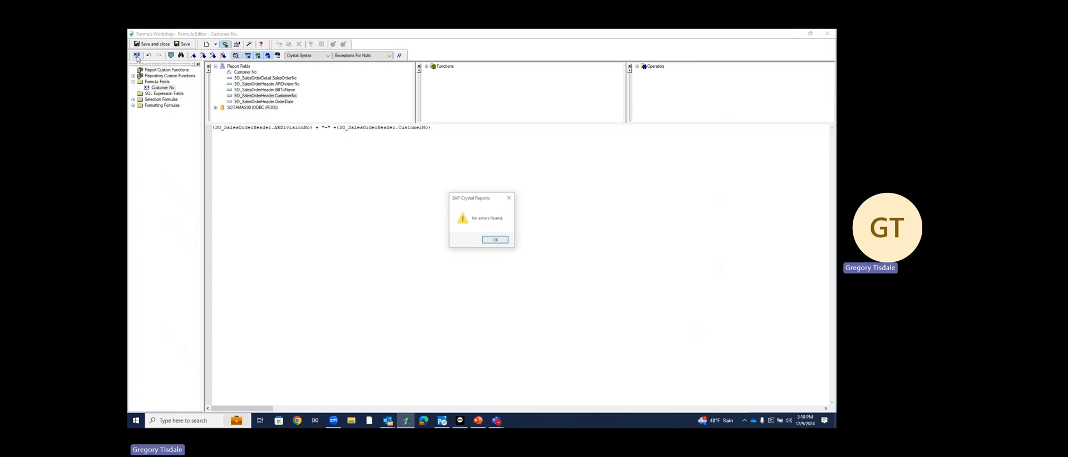
{"action": "left_click", "coordinate": [494, 242]}
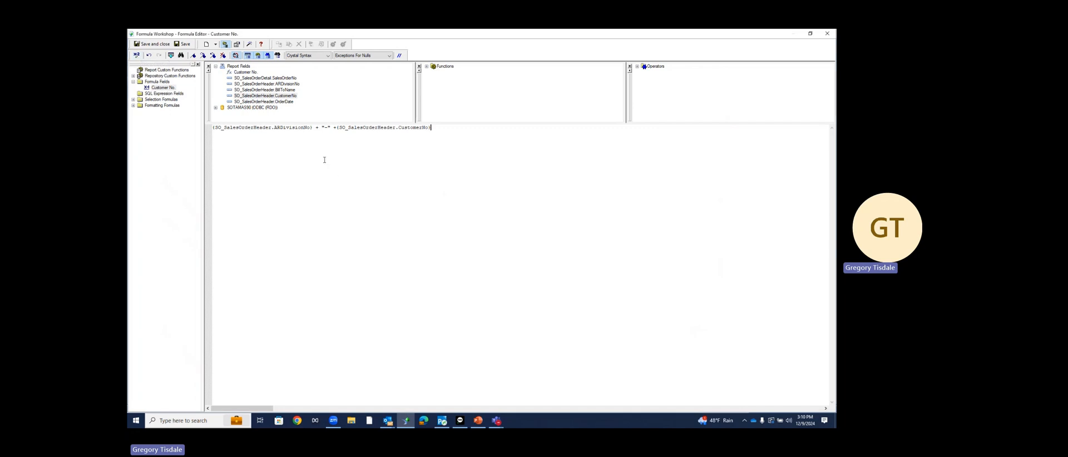
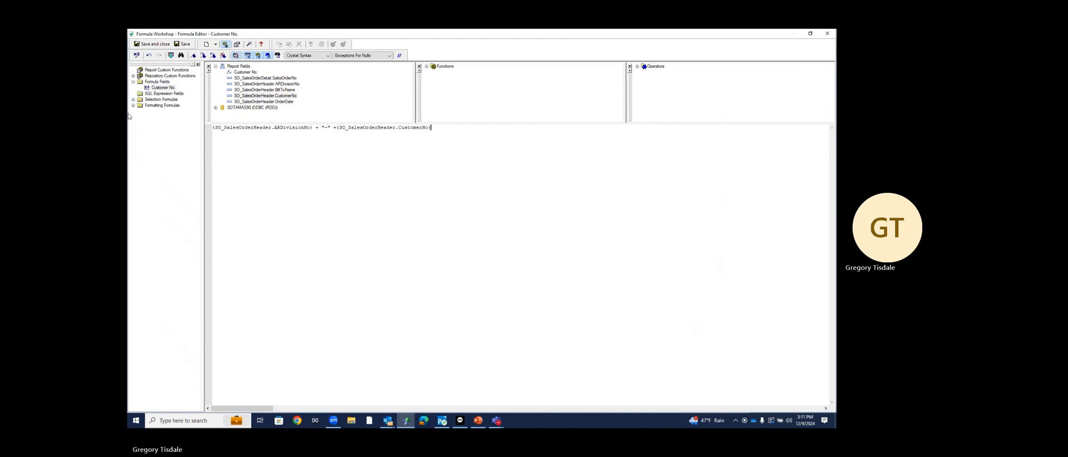
Save the Customer No. formula and close the Formula Workshop
{"action": "left_click", "coordinate": [137, 45]}
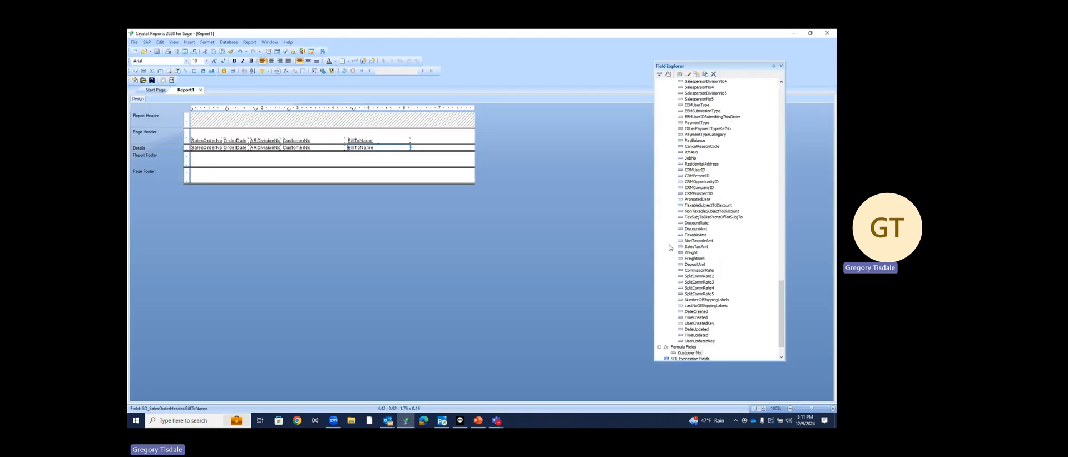
{"action": "scroll", "coordinate": [691, 279], "scroll_direction": "down", "scroll_amount": 1}
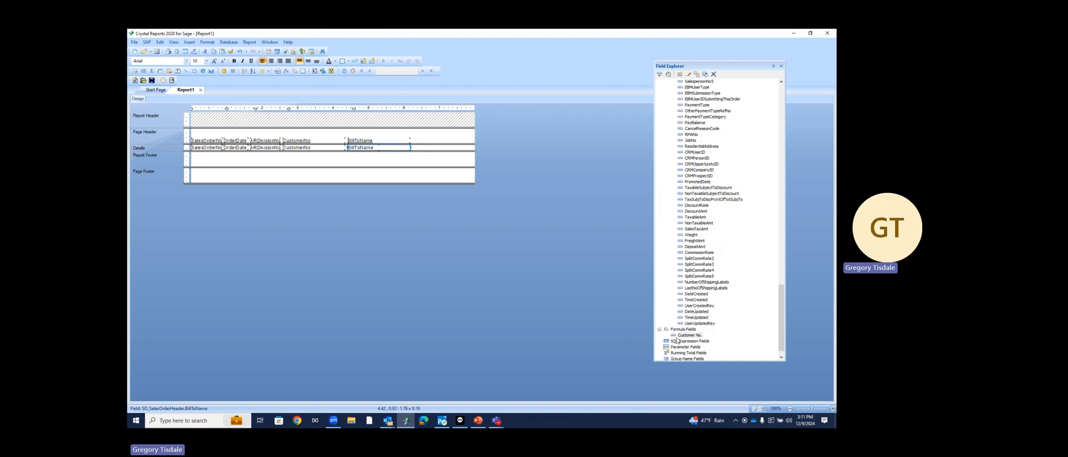
{"action": "left_click", "coordinate": [269, 149]}
{"action": "key", "text": "Delete"}
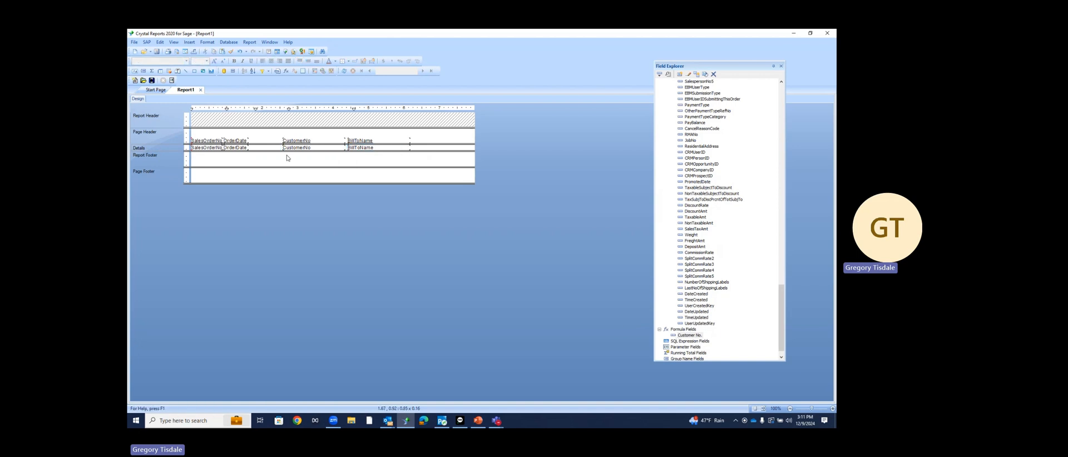
{"action": "left_click", "coordinate": [297, 149]}
{"action": "key", "text": "Delete"}
{"action": "left_click_drag", "start_coordinate": [680, 336], "coordinate": [297, 147]}
{"action": "left_click", "coordinate": [360, 149]}
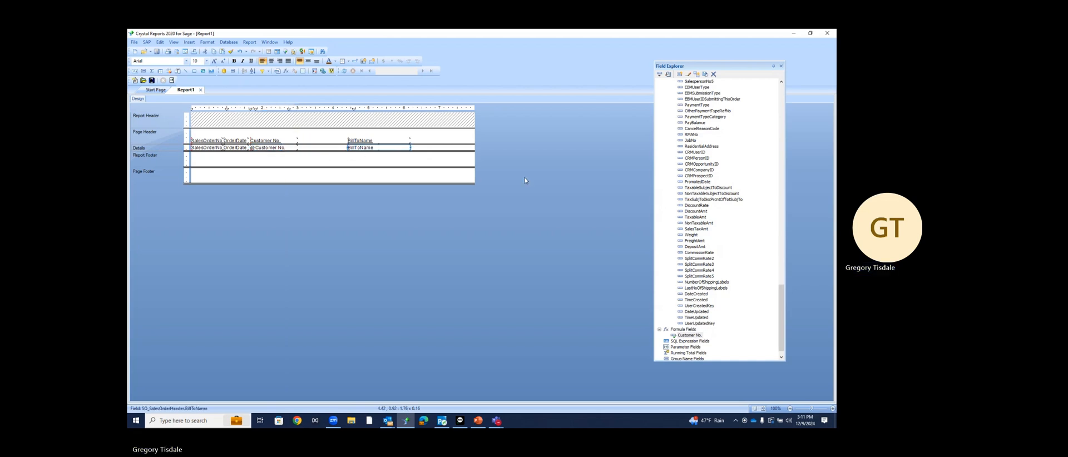
{"action": "key", "text": "Left"}
{"action": "key", "text": "Left"}
{"action": "key", "text": "Left"}
{"action": "key", "text": "Left"}
{"action": "key", "text": "Left"}
{"action": "key", "text": "Left"}
{"action": "key", "text": "Left"}
{"action": "key", "text": "Left"}
{"action": "key", "text": "Left"}
{"action": "key", "text": "Left"}
{"action": "key", "text": "Left"}
{"action": "key", "text": "Left"}
{"action": "key", "text": "Left"}
{"action": "key", "text": "Left"}
{"action": "key", "text": "Left"}
{"action": "key", "text": "Left"}
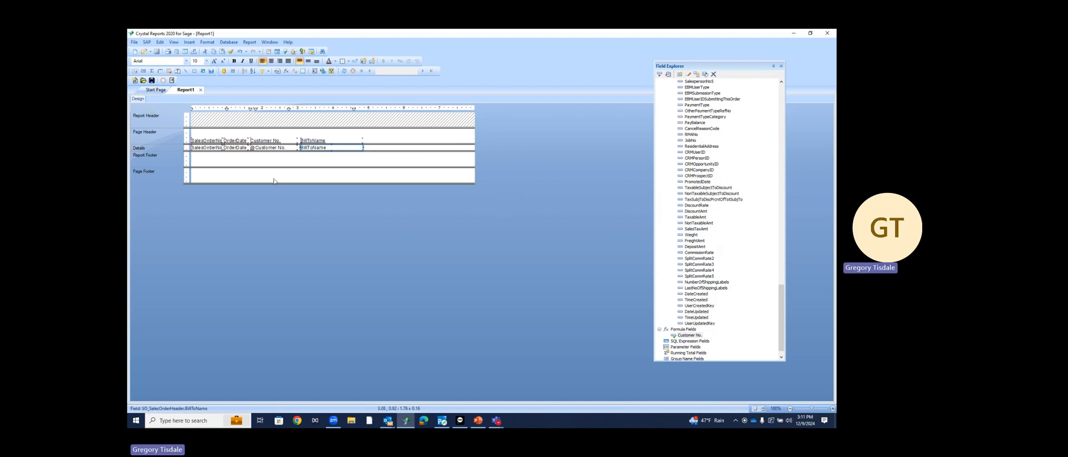
{"action": "left_click", "coordinate": [263, 148]}
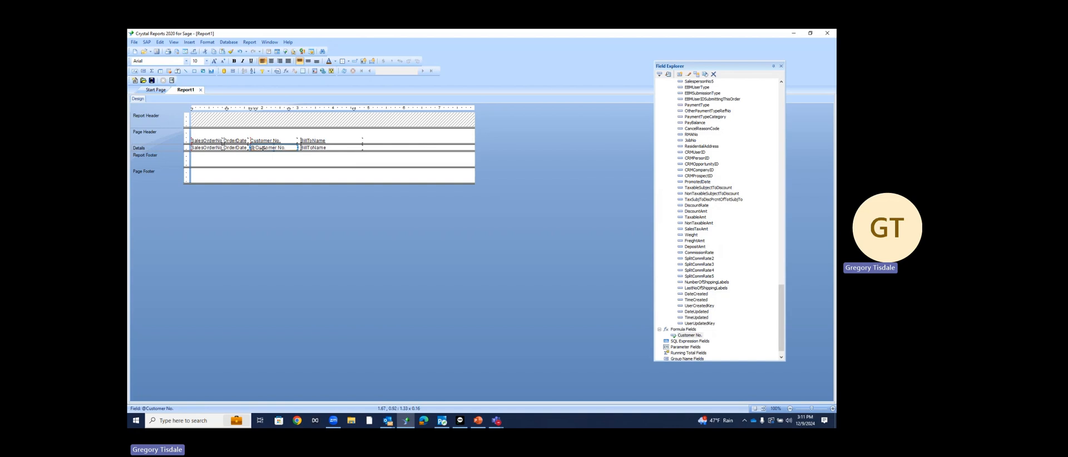
{"action": "right_click", "coordinate": [263, 148]}
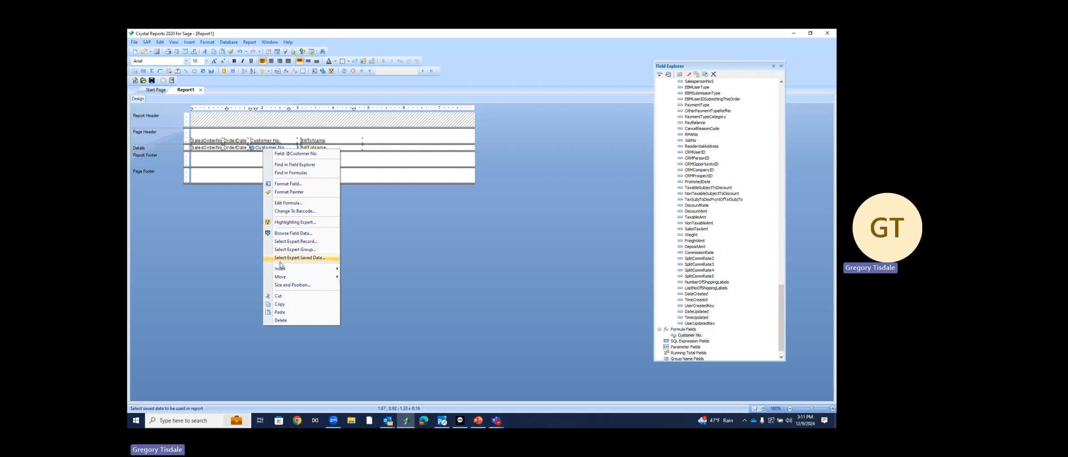
{"action": "mouse_move", "coordinate": [282, 271]}
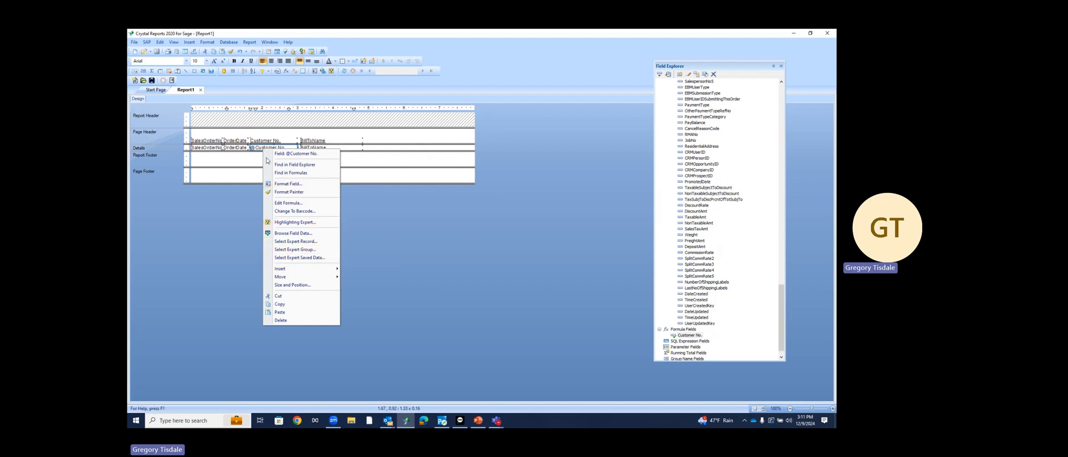
{"action": "left_click", "coordinate": [190, 42]}
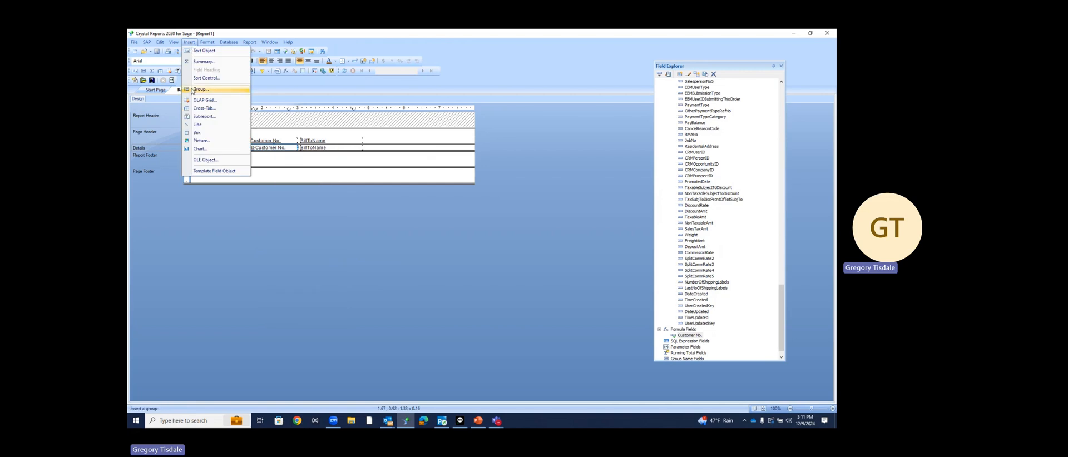
{"action": "left_click", "coordinate": [201, 90]}
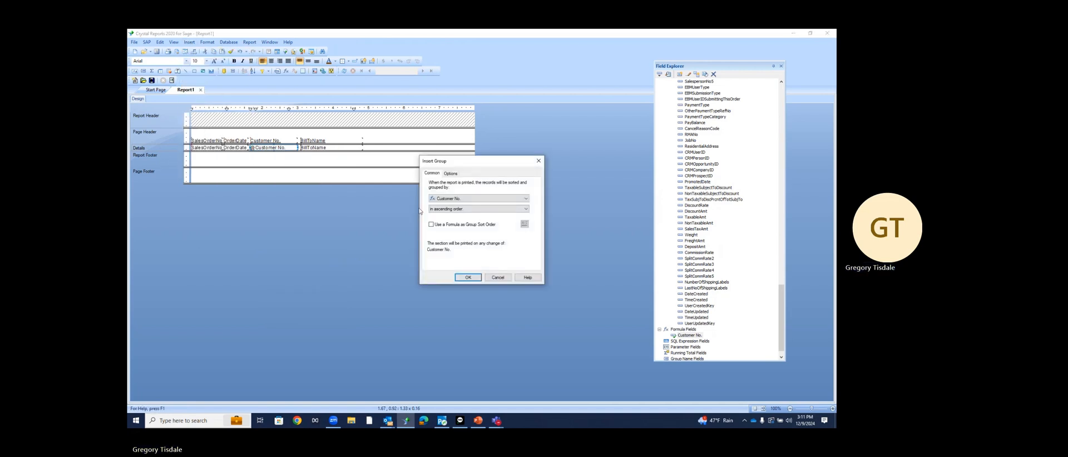
{"action": "left_click", "coordinate": [468, 276]}
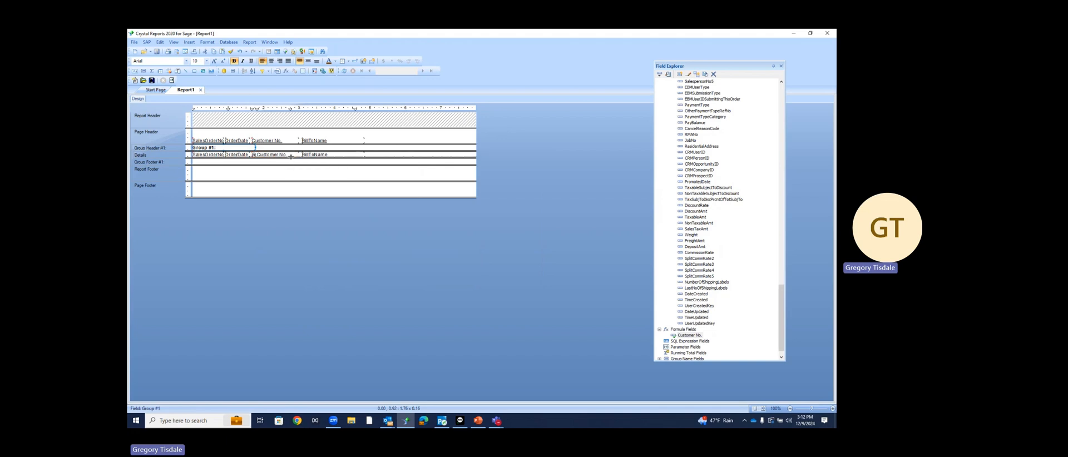
{"action": "left_click_drag", "start_coordinate": [290, 157], "coordinate": [226, 151]}
{"action": "left_click", "coordinate": [216, 140]}
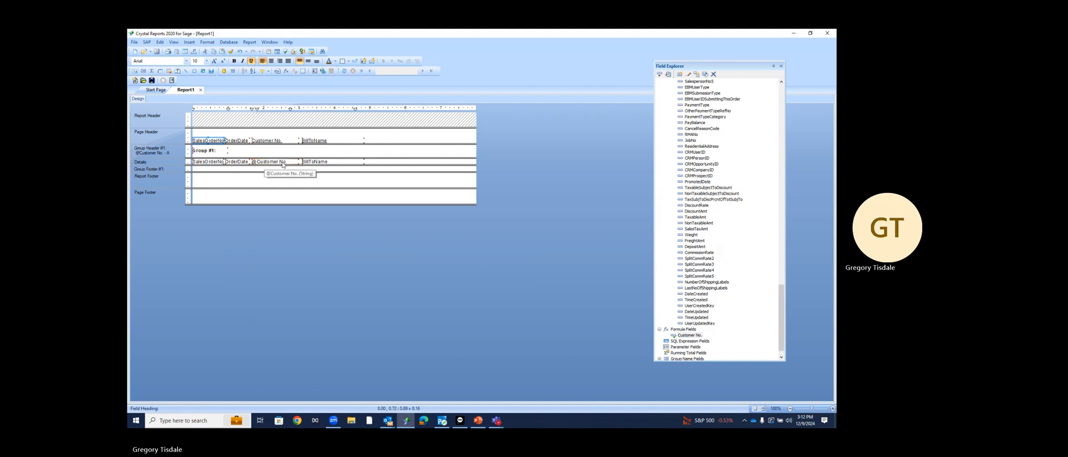
Move BillToName into Group Header #1 and add BillToCity, BillToState and BillToZipCode beside it
{"action": "left_click_drag", "start_coordinate": [306, 162], "coordinate": [238, 151]}
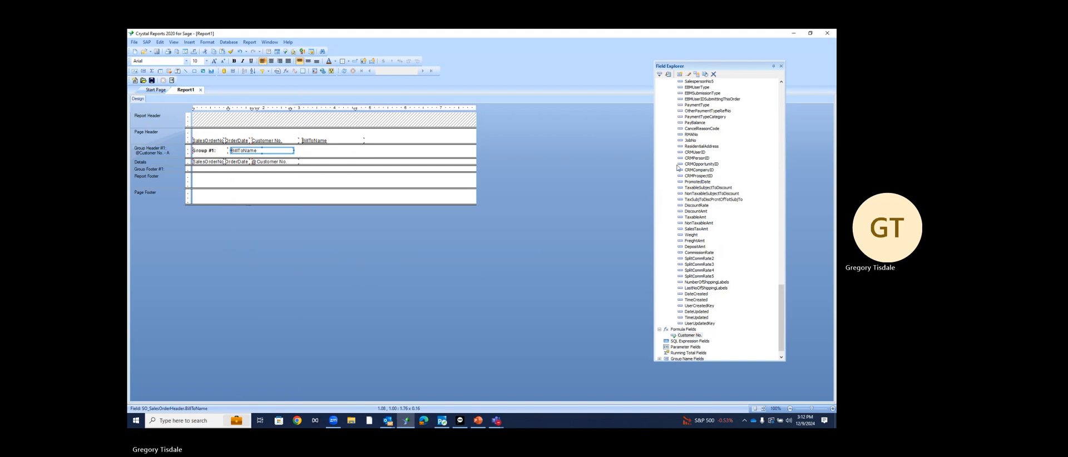
{"action": "scroll", "coordinate": [699, 151], "scroll_direction": "up", "scroll_amount": 10}
{"action": "scroll", "coordinate": [699, 152], "scroll_direction": "up", "scroll_amount": 18}
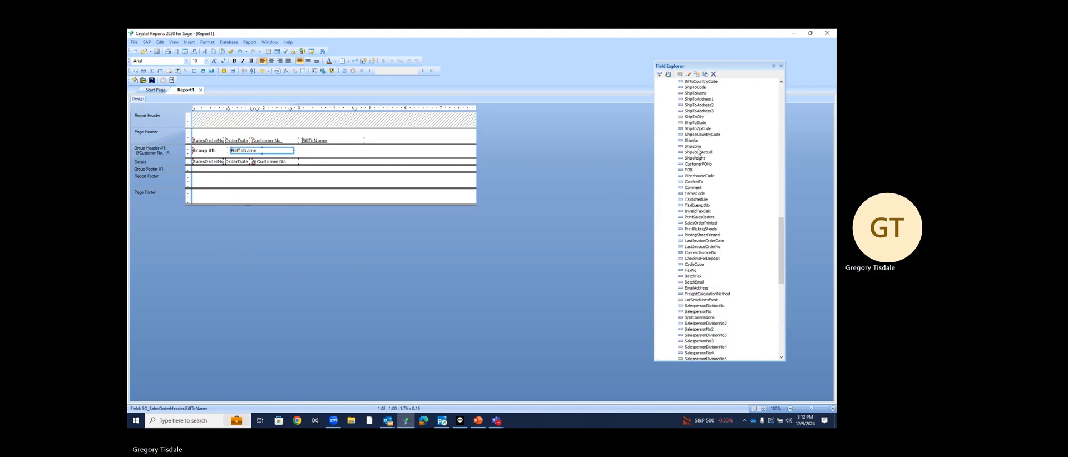
{"action": "scroll", "coordinate": [698, 154], "scroll_direction": "up", "scroll_amount": 12}
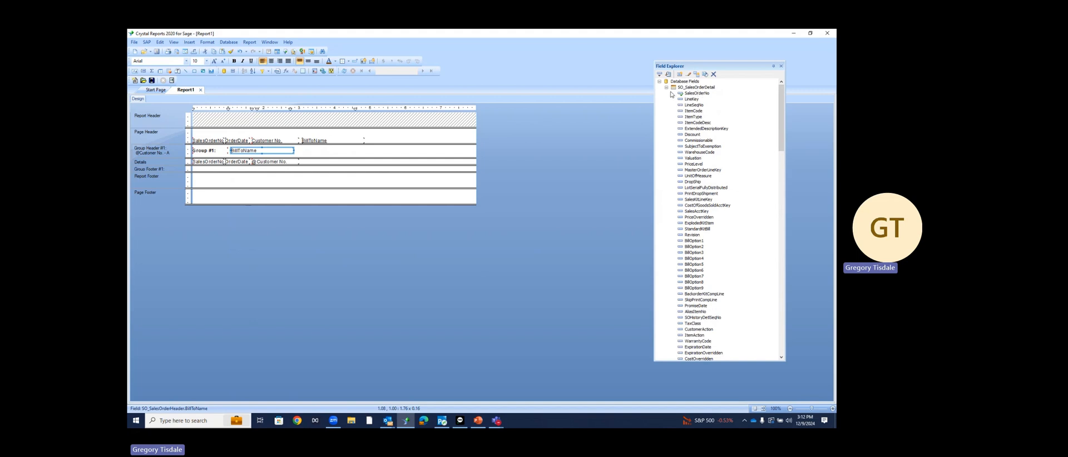
{"action": "left_click", "coordinate": [667, 87]}
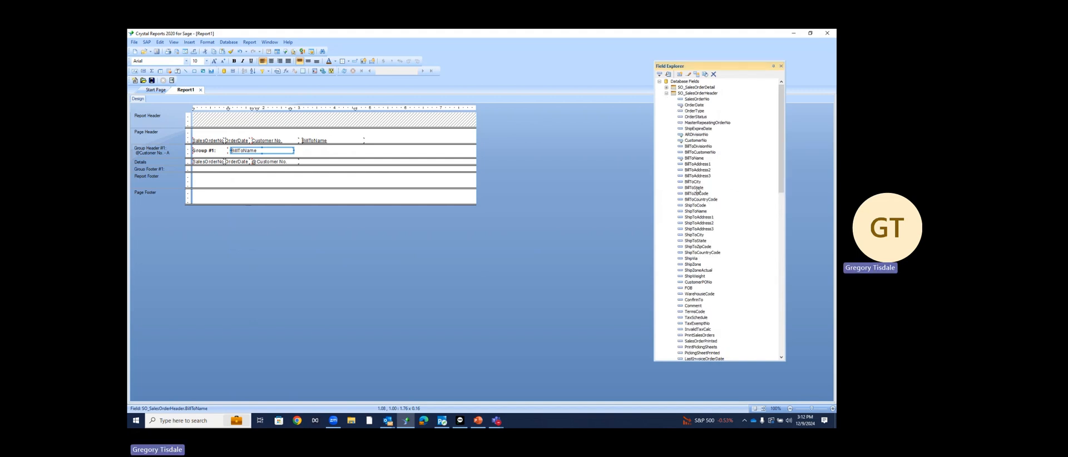
{"action": "left_click_drag", "start_coordinate": [693, 182], "coordinate": [301, 152]}
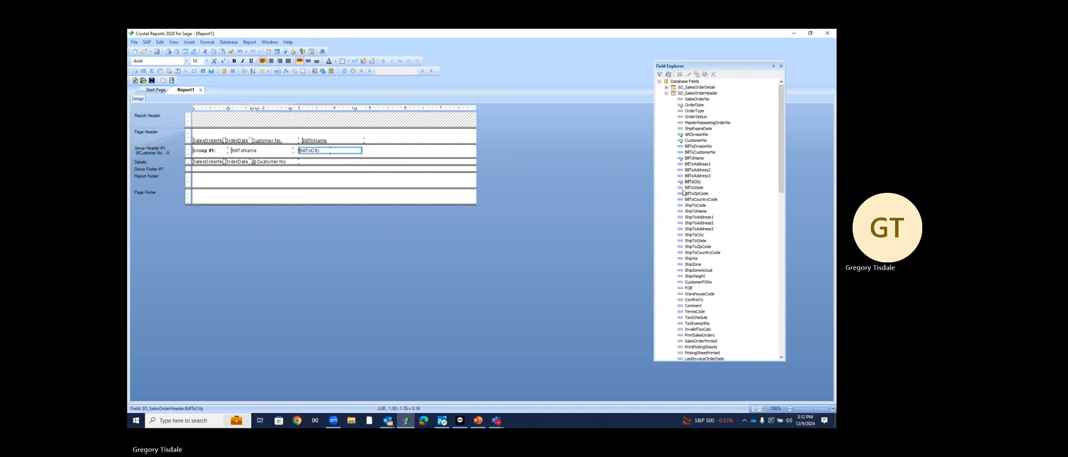
{"action": "left_click_drag", "start_coordinate": [690, 188], "coordinate": [370, 151]}
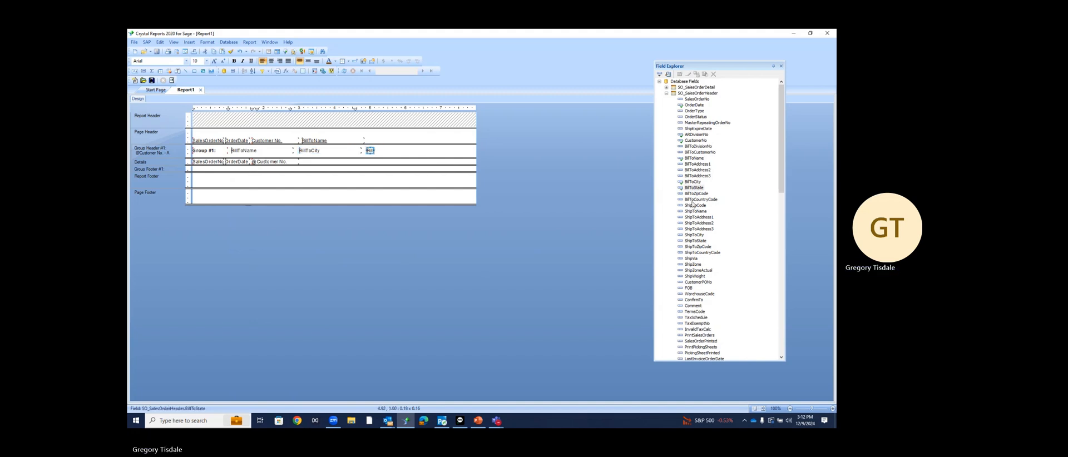
{"action": "left_click_drag", "start_coordinate": [694, 193], "coordinate": [380, 154]}
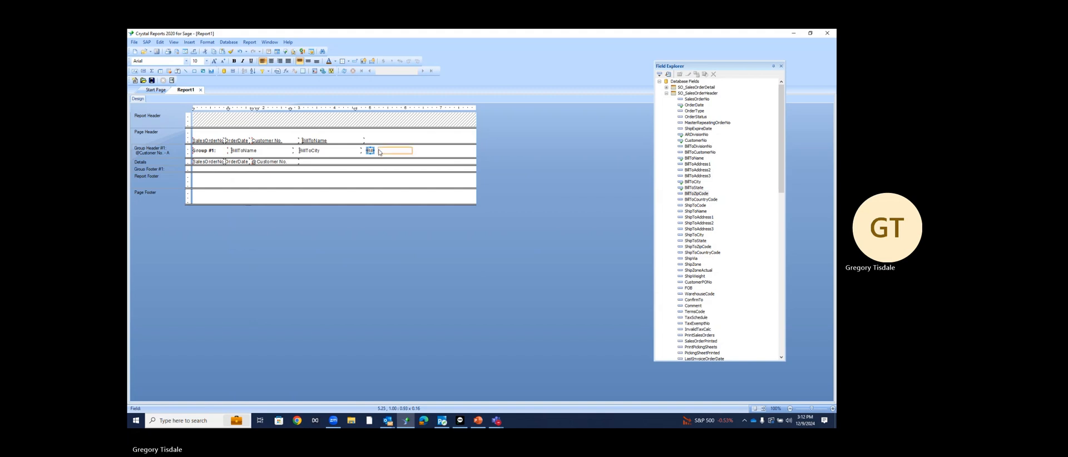
{"action": "left_click", "coordinate": [340, 143]}
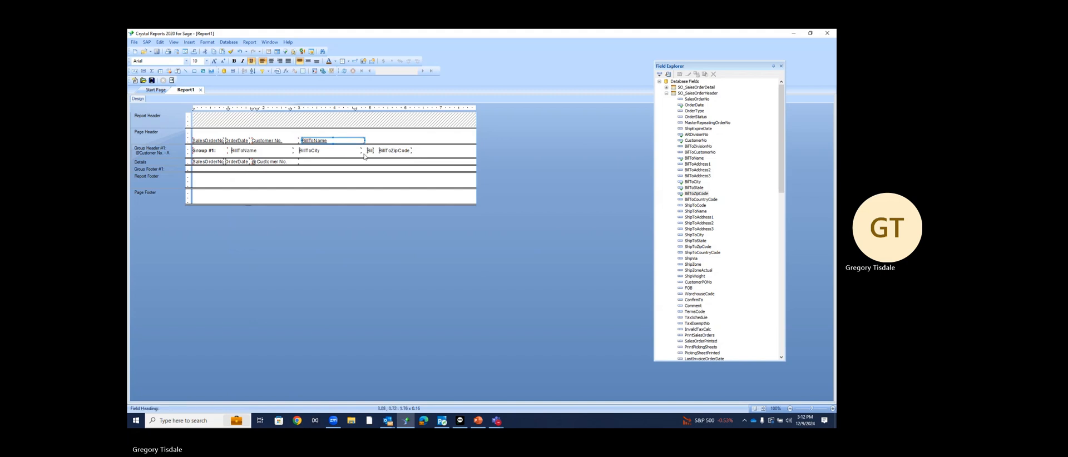
{"action": "key", "text": "Delete"}
{"action": "left_click", "coordinate": [294, 142]}
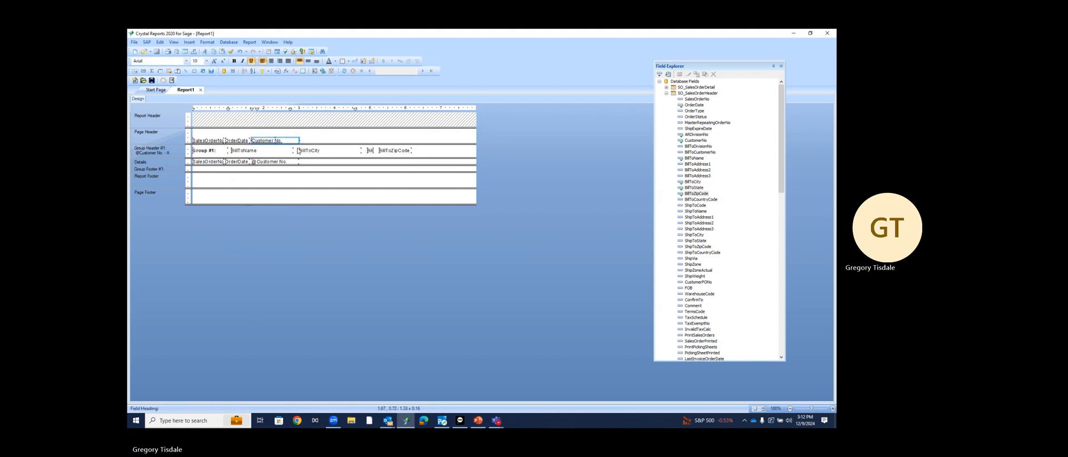
{"action": "key", "text": "Delete"}
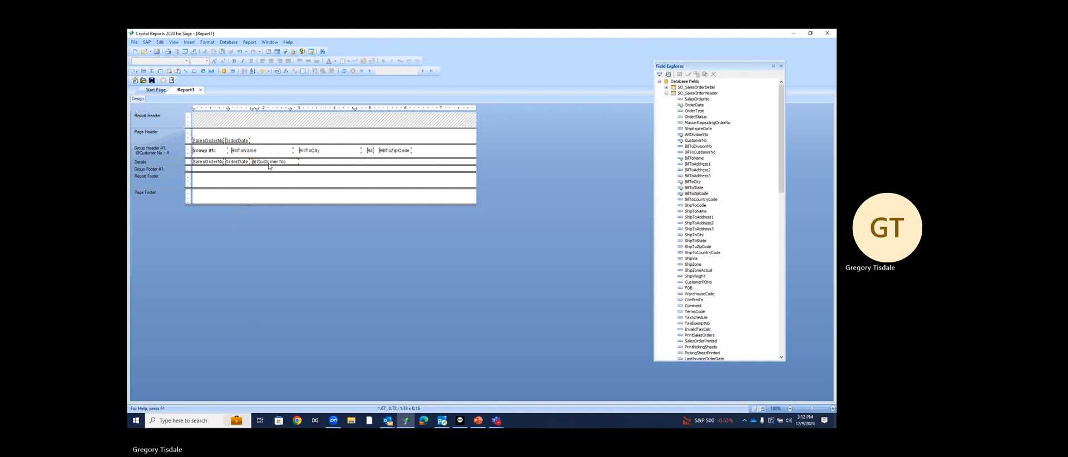
{"action": "left_click", "coordinate": [275, 162]}
{"action": "key", "text": "Delete"}
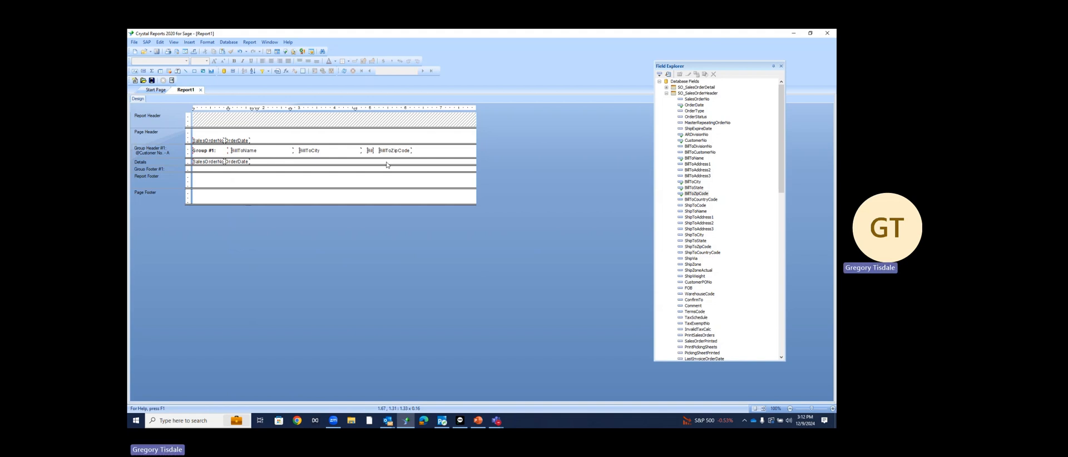
Add SalespersonNo at the end of Group Header #1
{"action": "scroll", "coordinate": [729, 233], "scroll_direction": "down", "scroll_amount": 3}
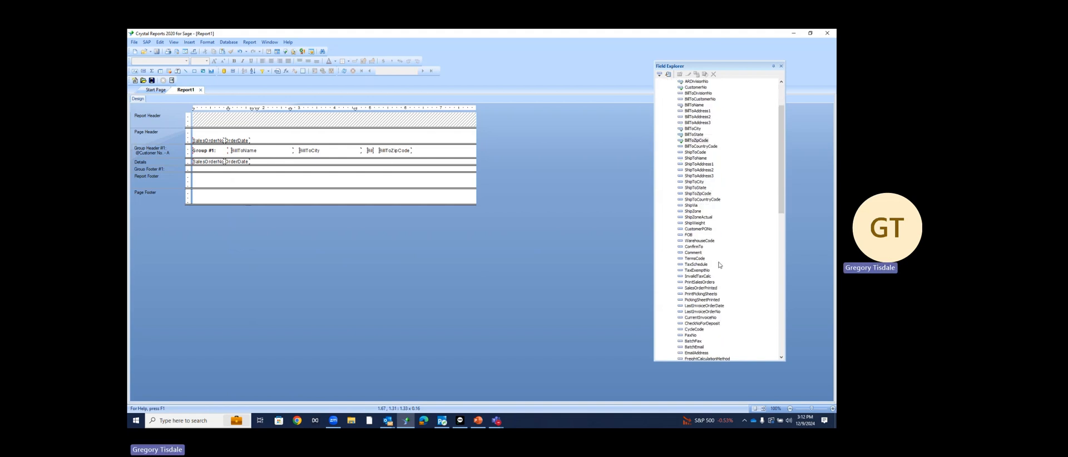
{"action": "scroll", "coordinate": [708, 276], "scroll_direction": "down", "scroll_amount": 3}
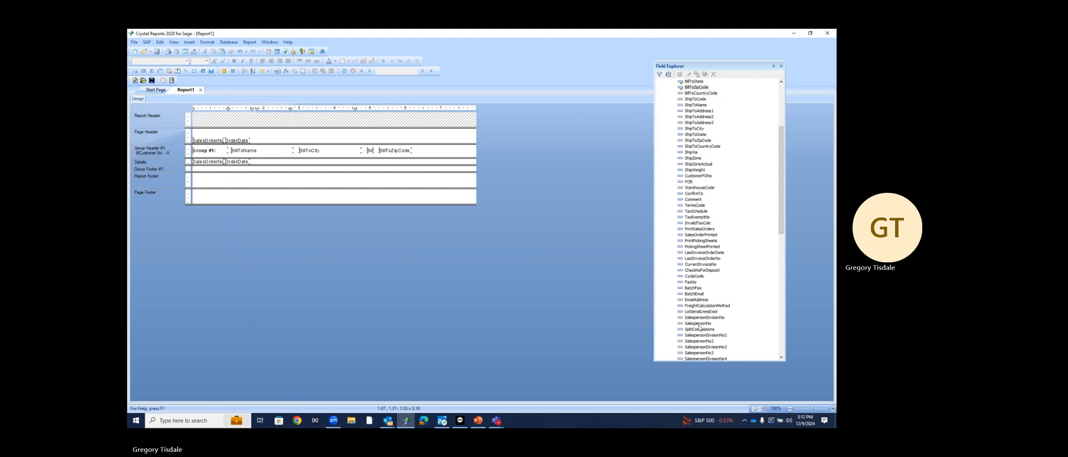
{"action": "left_click_drag", "start_coordinate": [700, 328], "coordinate": [421, 153]}
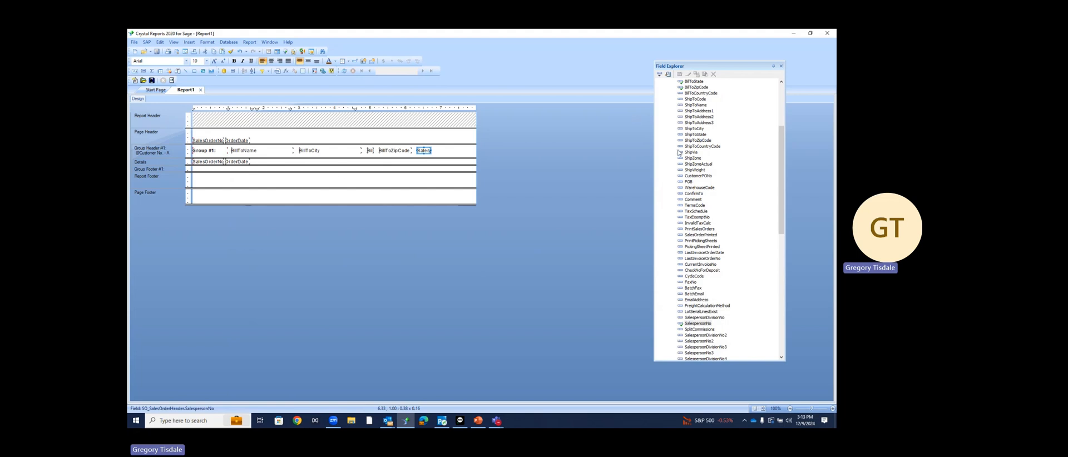
Add ItemCode, ItemCodeDesc and QuantityShipped columns to the Details row after OrderDate
{"action": "scroll", "coordinate": [681, 155], "scroll_direction": "up", "scroll_amount": 5}
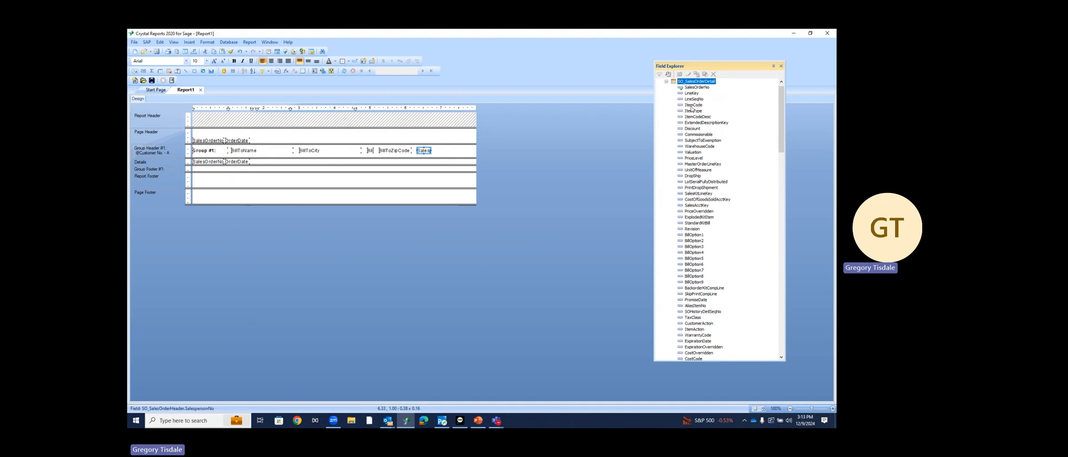
{"action": "left_click_drag", "start_coordinate": [693, 106], "coordinate": [257, 163]}
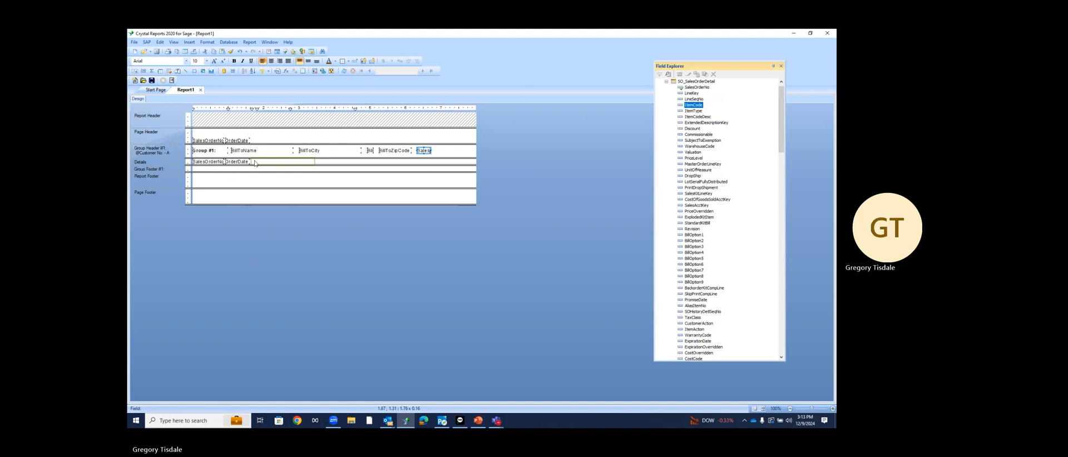
{"action": "left_click_drag", "start_coordinate": [255, 163], "coordinate": [255, 163]}
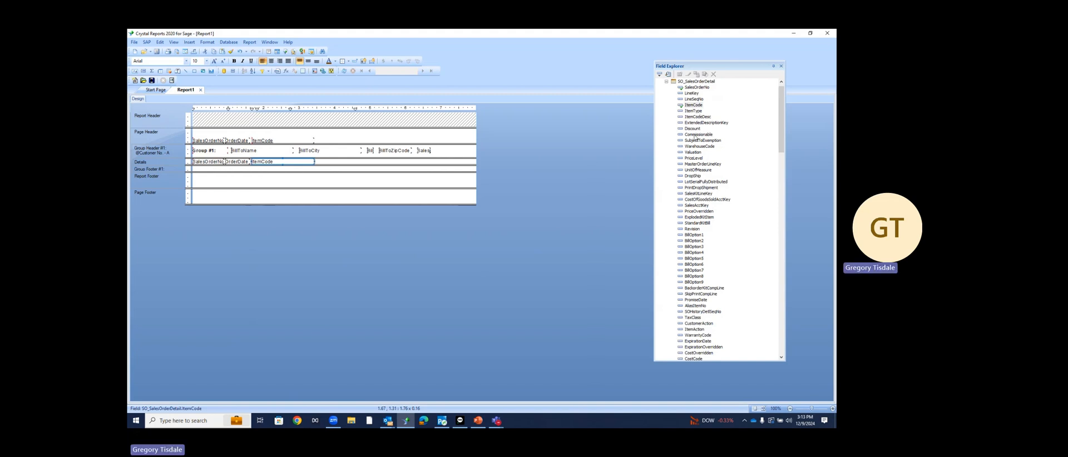
{"action": "left_click_drag", "start_coordinate": [697, 118], "coordinate": [320, 164]}
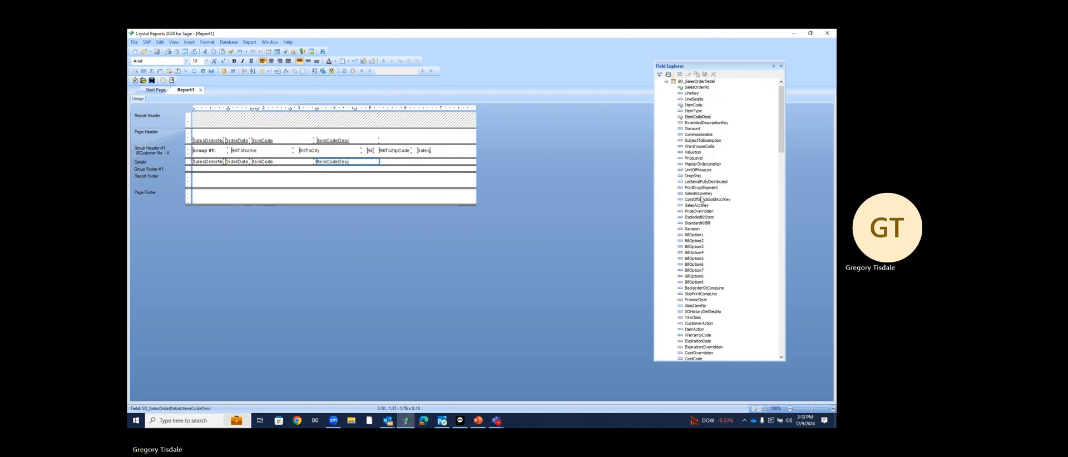
{"action": "scroll", "coordinate": [702, 199], "scroll_direction": "down", "scroll_amount": 9}
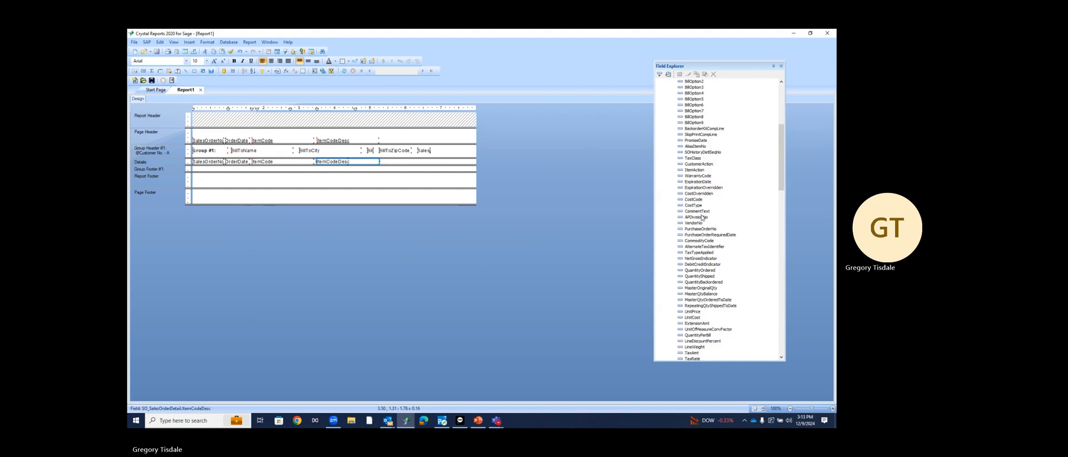
{"action": "left_click_drag", "start_coordinate": [692, 282], "coordinate": [387, 161]}
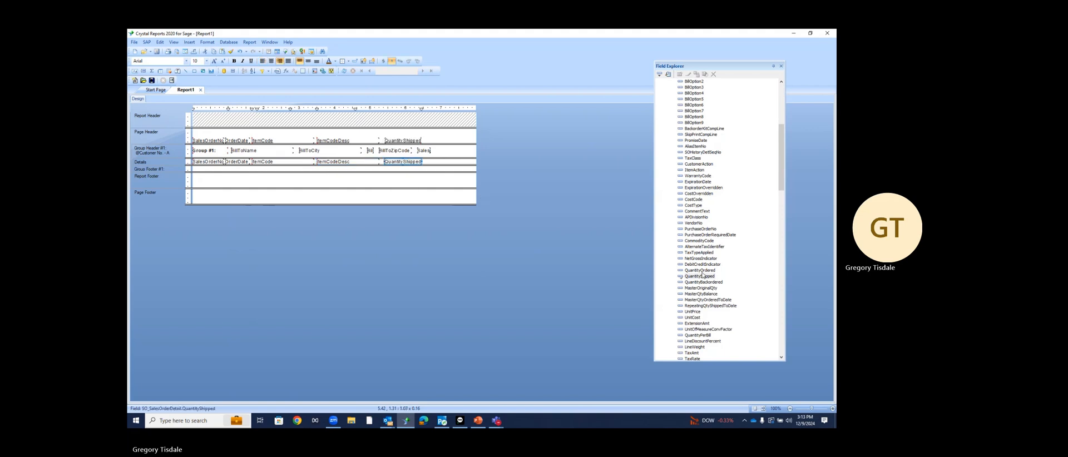
Add ExtensionAmt and UnitPrice columns and shift QuantityShipped slightly left
{"action": "mouse_move", "coordinate": [712, 318]}
{"action": "left_mouse_down"}
{"action": "mouse_move", "coordinate": [498, 176]}
{"action": "mouse_move", "coordinate": [429, 163]}
{"action": "mouse_move", "coordinate": [474, 162]}
{"action": "left_mouse_up"}
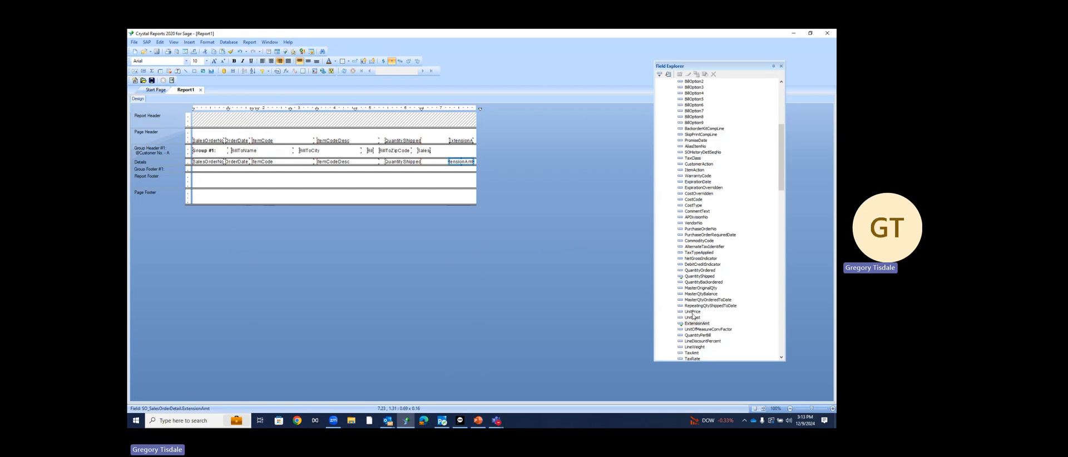
{"action": "left_click_drag", "start_coordinate": [693, 315], "coordinate": [427, 163]}
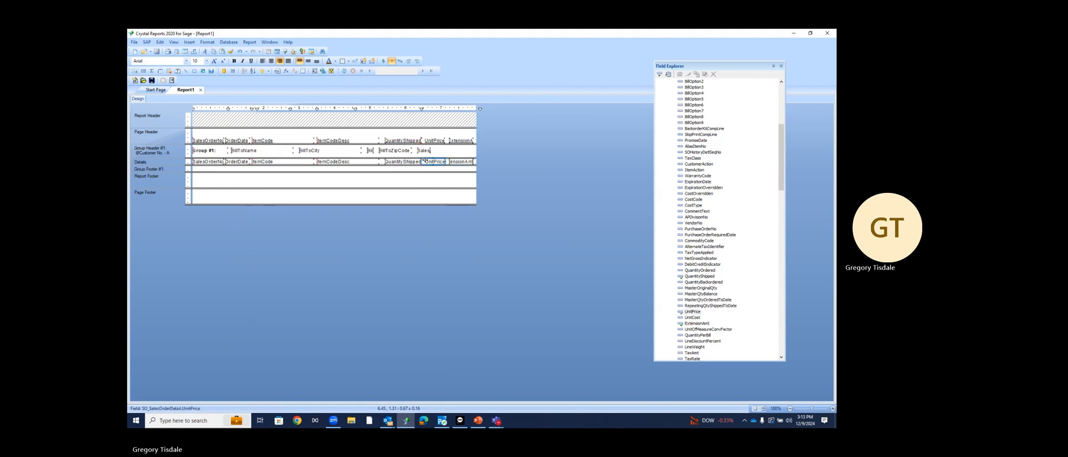
{"action": "left_click", "coordinate": [416, 162]}
{"action": "left_click_drag", "start_coordinate": [416, 162], "coordinate": [413, 162]}
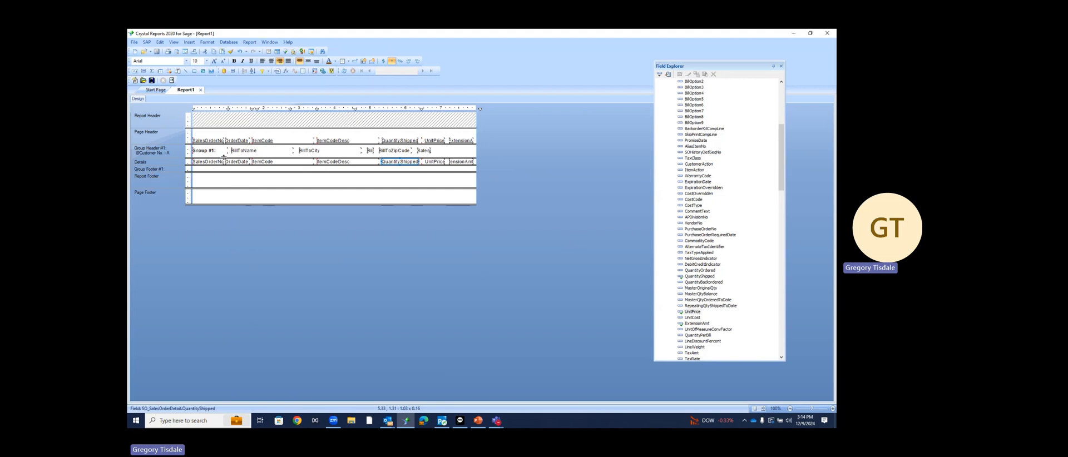
Insert a Sum of ExtensionAmt summary in Group Footer #1 and widen it
{"action": "right_click", "coordinate": [459, 166]}
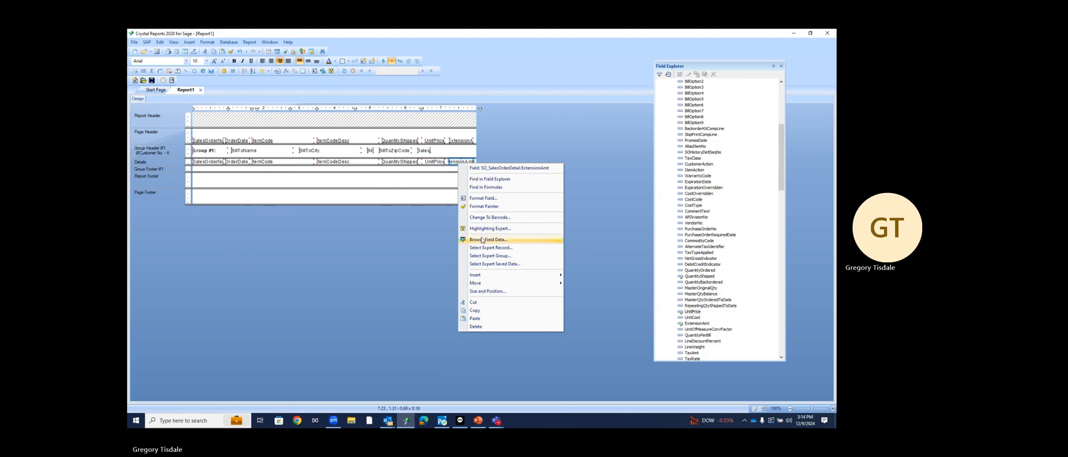
{"action": "mouse_move", "coordinate": [483, 288]}
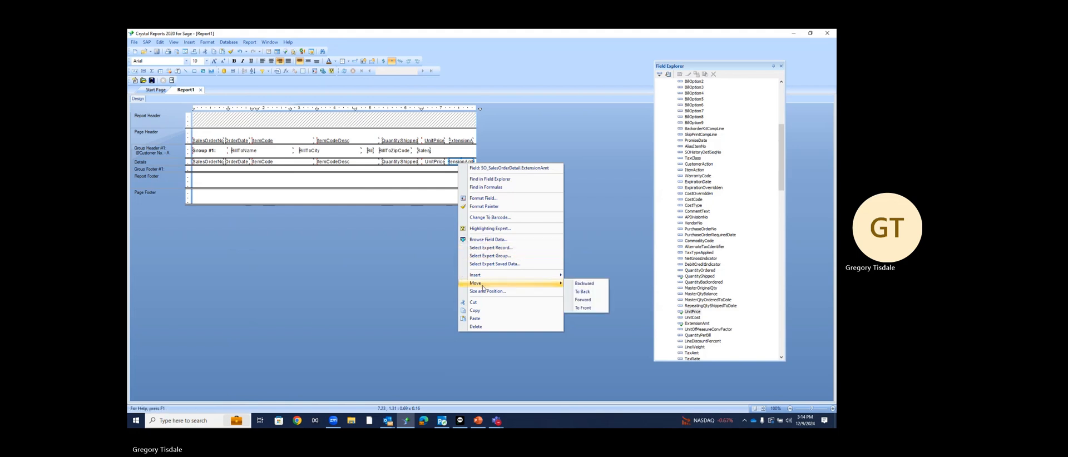
{"action": "mouse_move", "coordinate": [550, 274]}
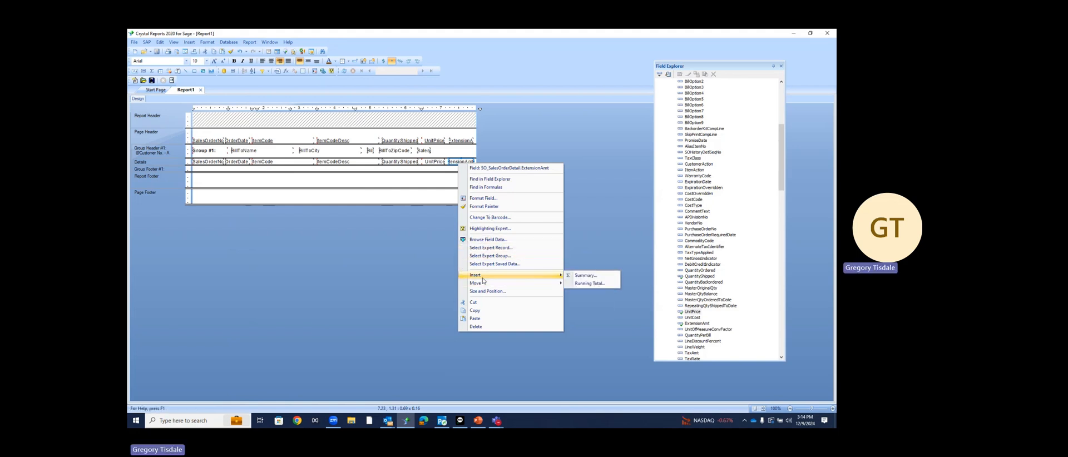
{"action": "left_click", "coordinate": [588, 280]}
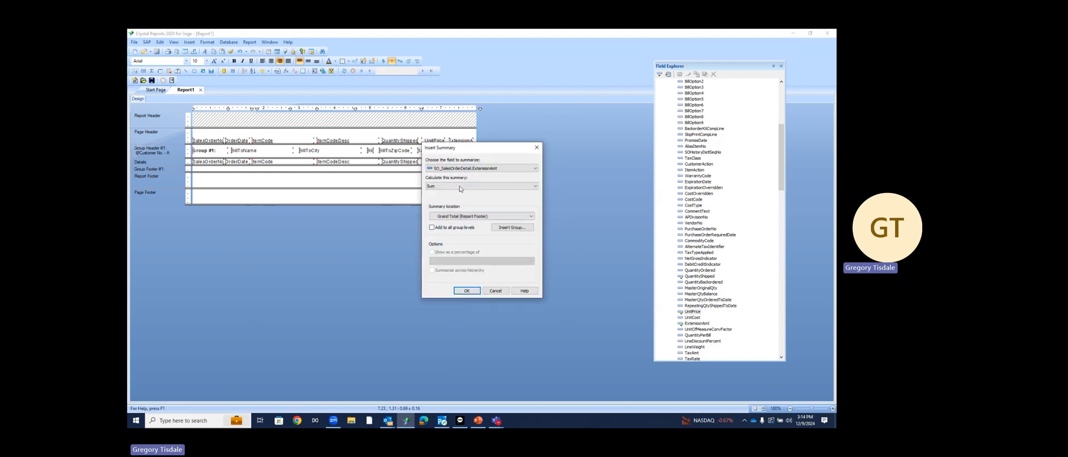
{"action": "left_click", "coordinate": [481, 217]}
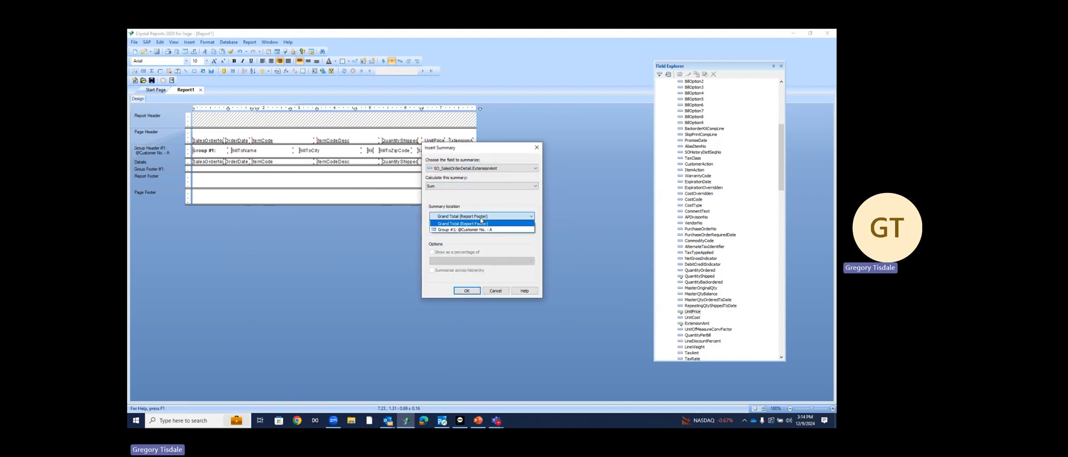
{"action": "left_click", "coordinate": [480, 230]}
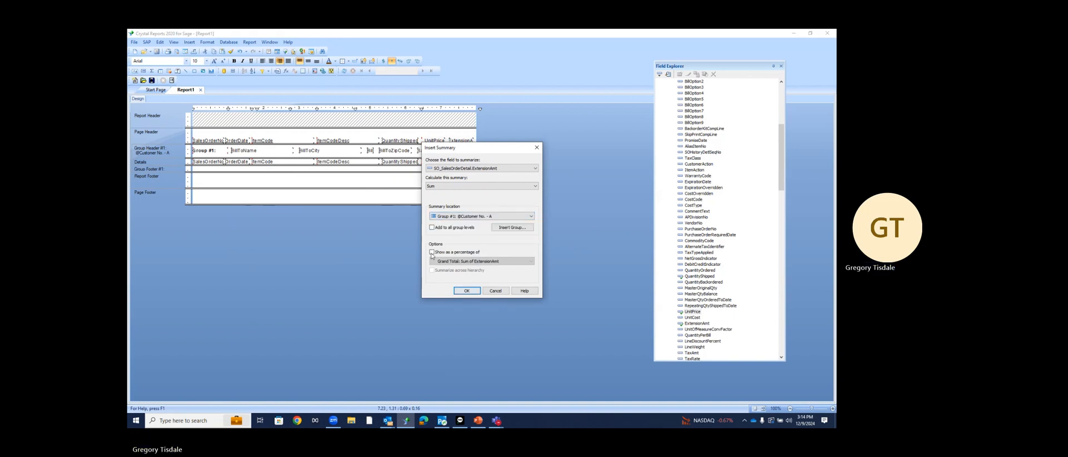
{"action": "left_click", "coordinate": [466, 291]}
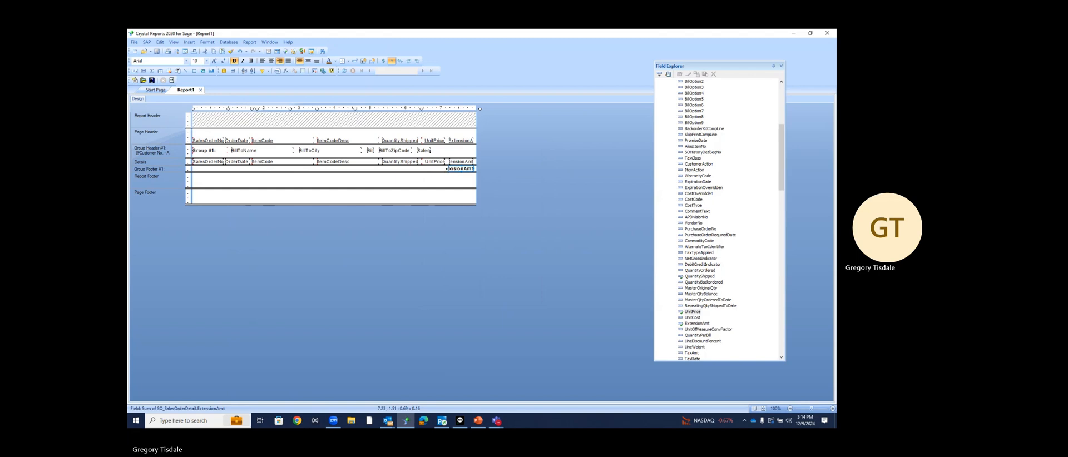
{"action": "left_click_drag", "start_coordinate": [447, 169], "coordinate": [444, 168]}
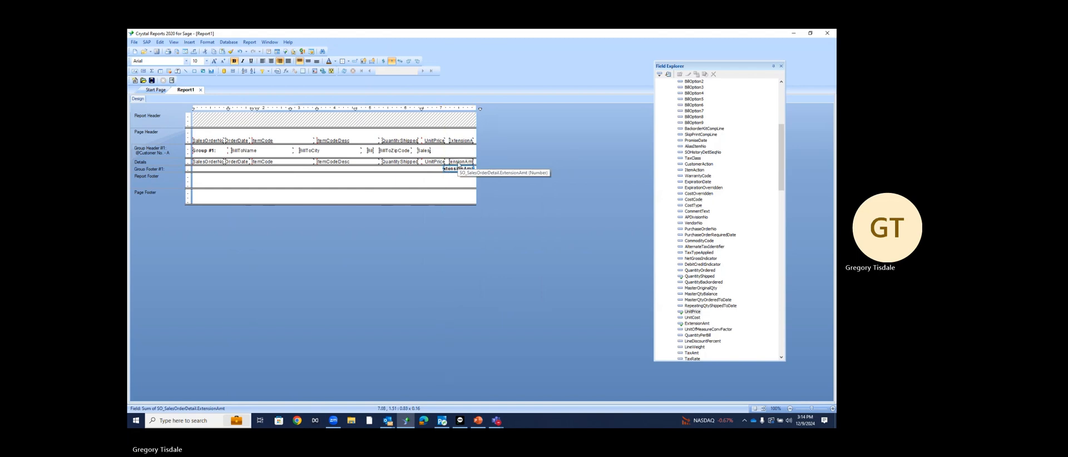
Insert a Sum of ExtensionAmt grand total in the Report Footer, nudge it down and widen it
{"action": "right_click", "coordinate": [459, 164]}
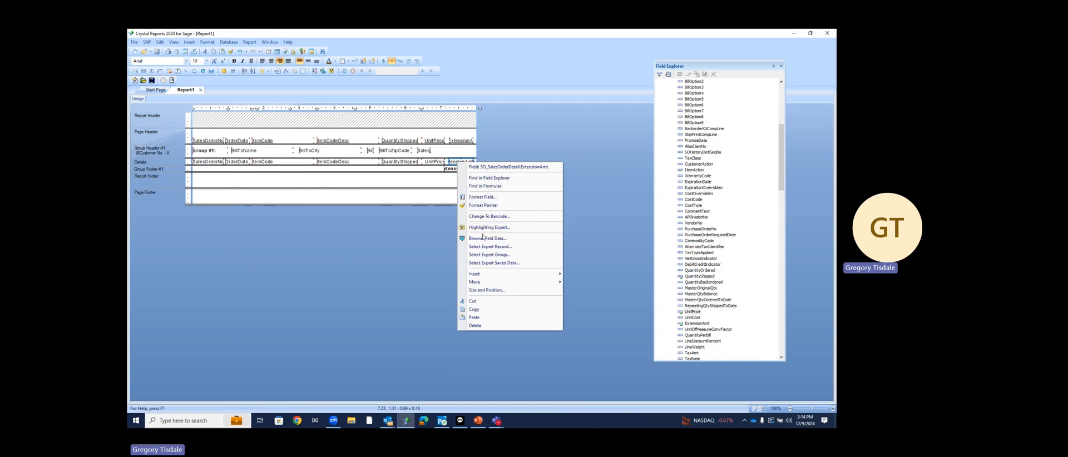
{"action": "mouse_move", "coordinate": [477, 275]}
{"action": "left_click", "coordinate": [578, 276]}
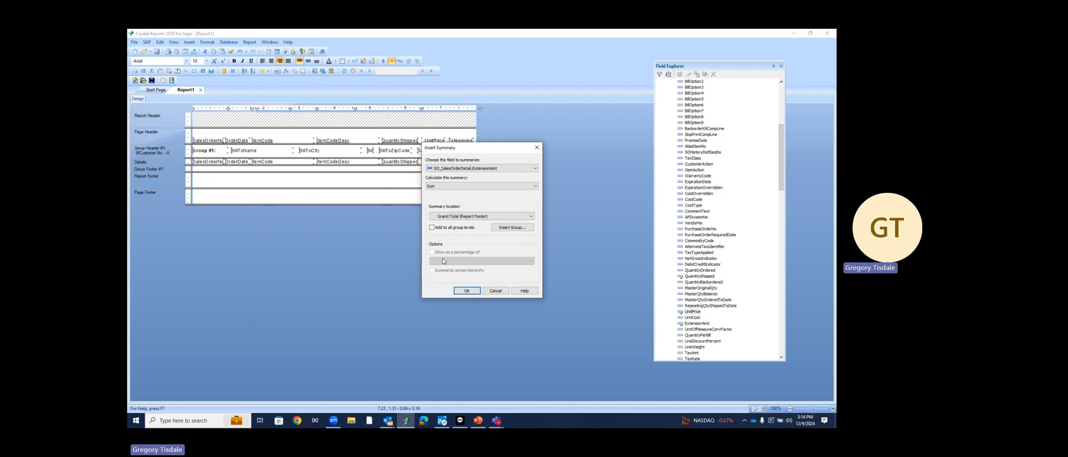
{"action": "left_click", "coordinate": [467, 291]}
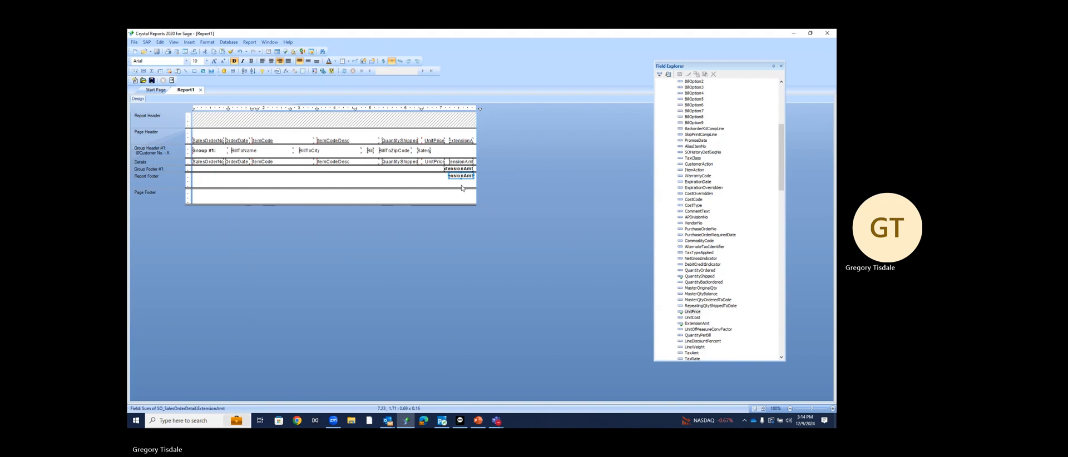
{"action": "key", "text": "Down"}
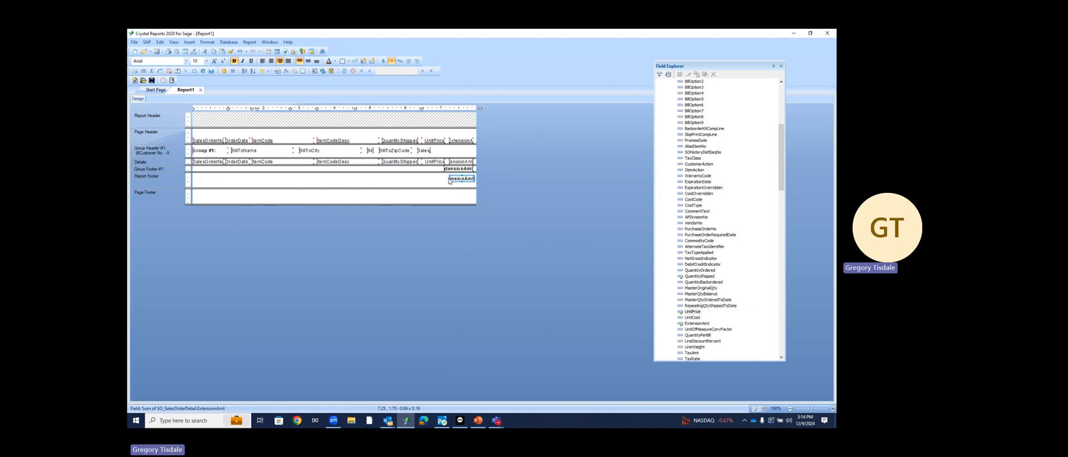
{"action": "left_click_drag", "start_coordinate": [449, 179], "coordinate": [437, 178]}
In Format Field's Border settings, set the grand total's Top to Single and Bottom to Double
{"action": "right_click", "coordinate": [460, 183]}
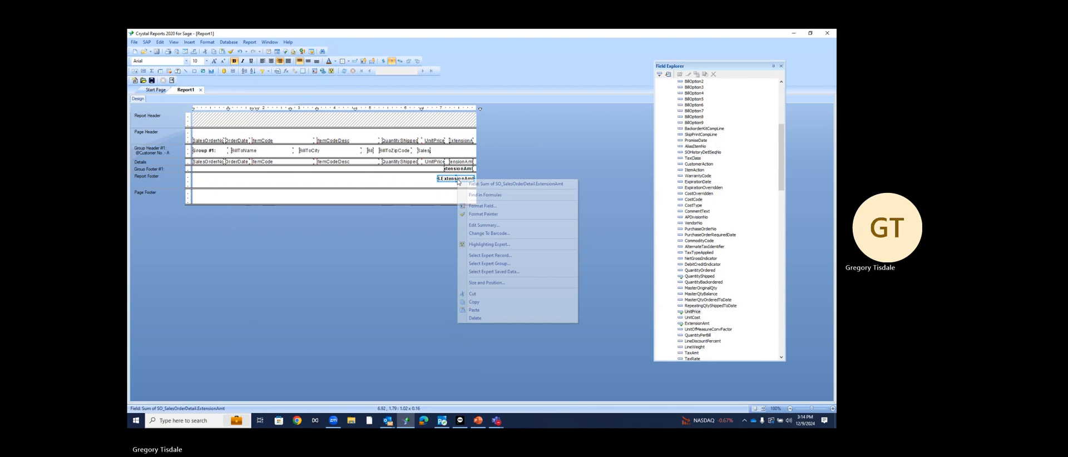
{"action": "left_click", "coordinate": [459, 207]}
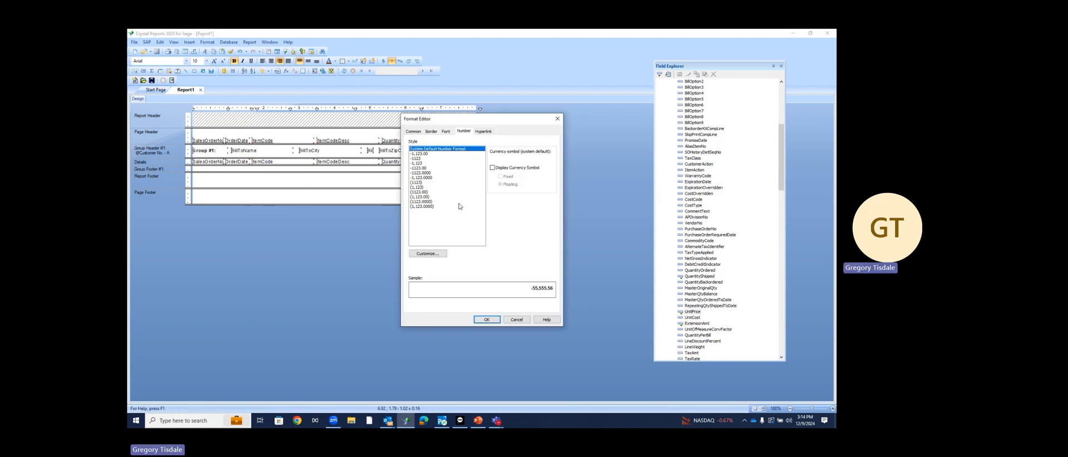
{"action": "left_click", "coordinate": [445, 133]}
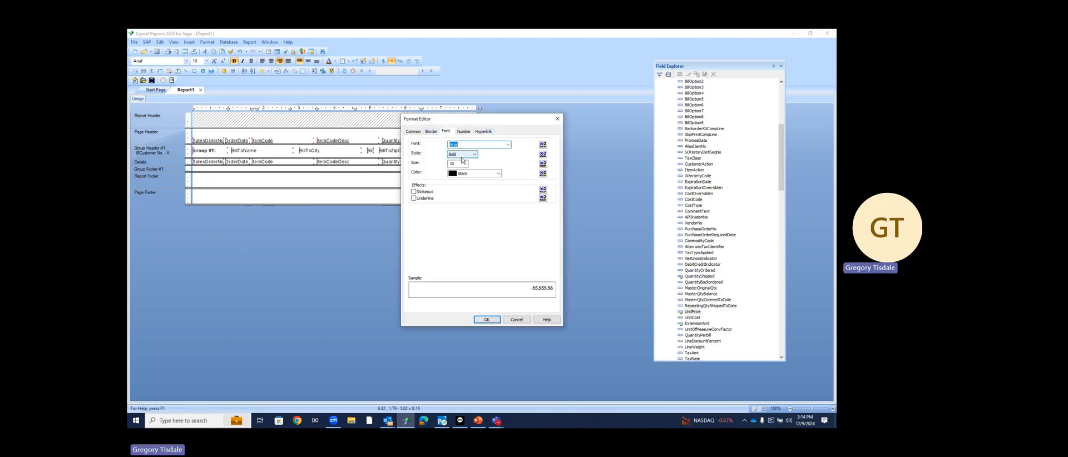
{"action": "left_click", "coordinate": [431, 132]}
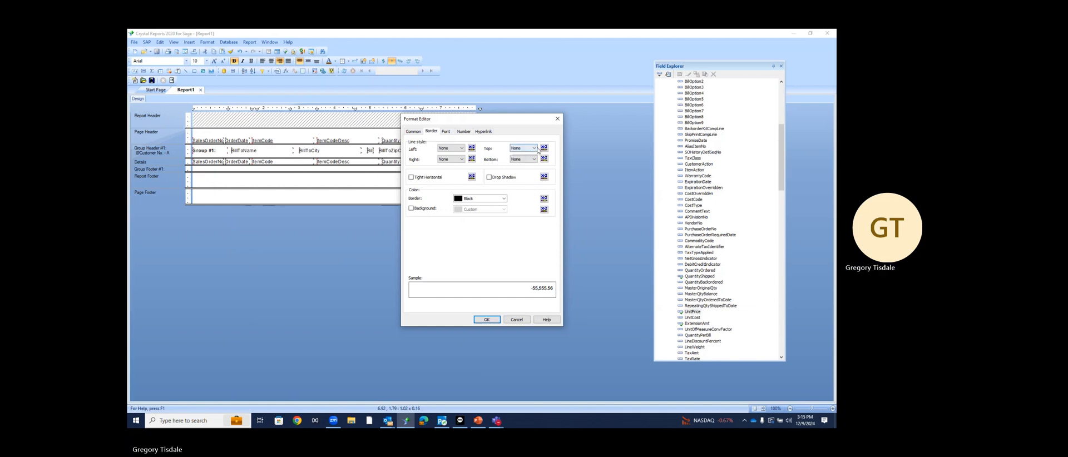
{"action": "left_click", "coordinate": [533, 148]}
{"action": "left_click", "coordinate": [520, 161]}
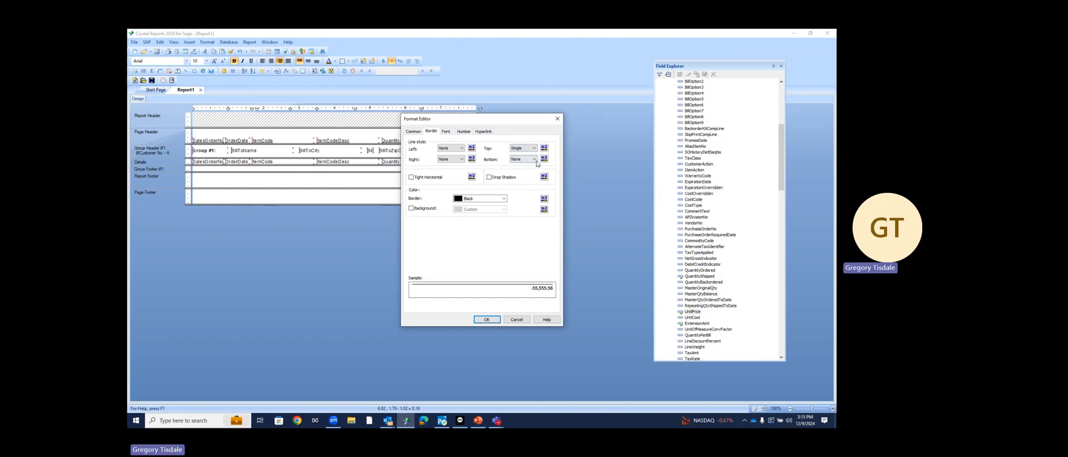
{"action": "left_click", "coordinate": [523, 159]}
{"action": "left_click", "coordinate": [520, 178]}
{"action": "left_click", "coordinate": [487, 319]}
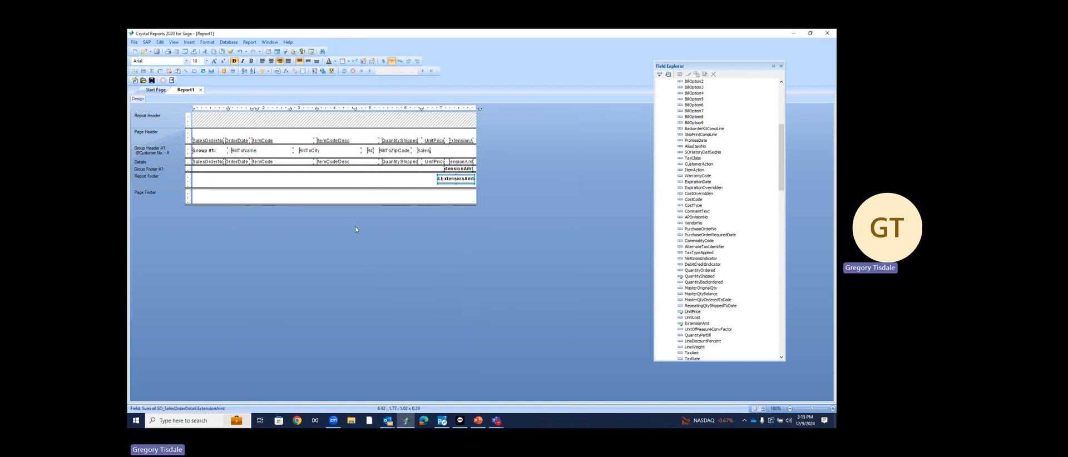
Add a non-italic 'Grand Total:' text label in the Report Footer
{"action": "left_click", "coordinate": [190, 42]}
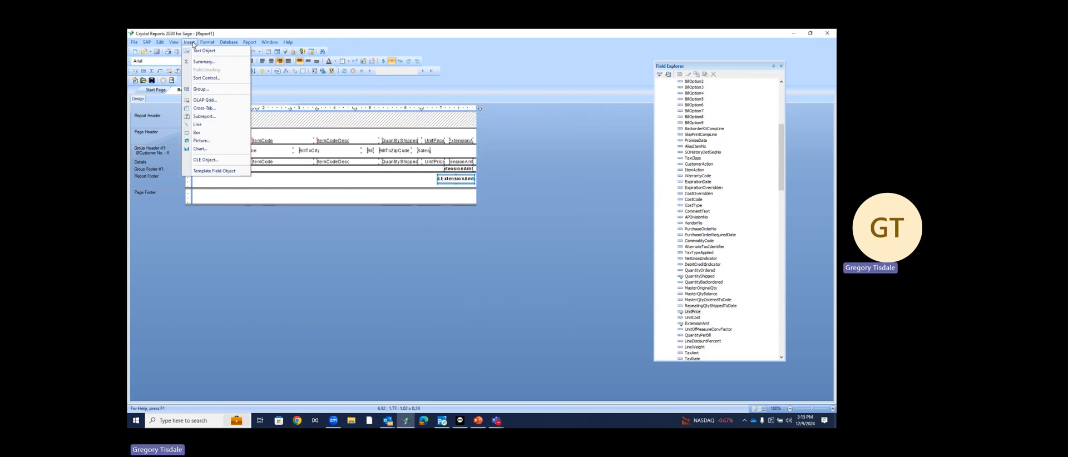
{"action": "left_click", "coordinate": [204, 51]}
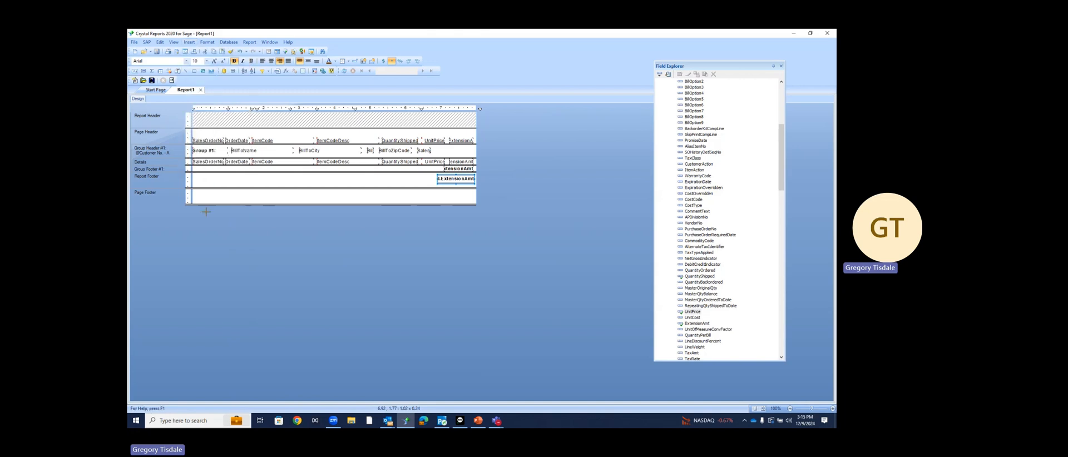
{"action": "left_click_drag", "start_coordinate": [196, 176], "coordinate": [253, 185]}
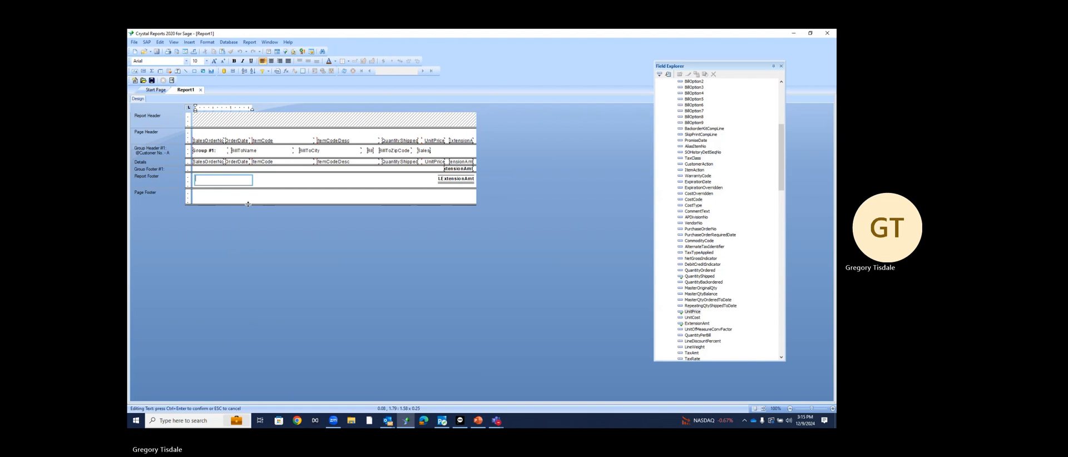
{"action": "type", "text": "Grand Total"}
{"action": "key", "text": "ctrl+Return"}
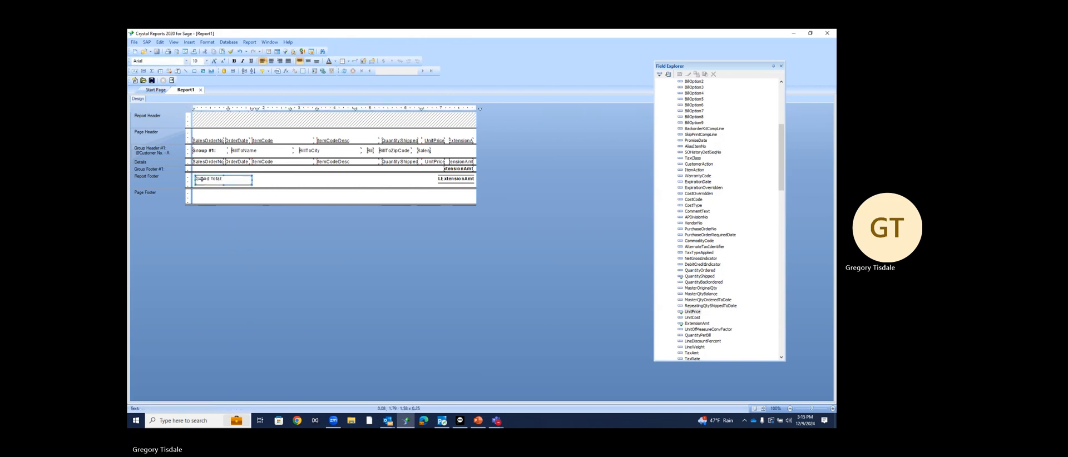
{"action": "left_click", "coordinate": [243, 61]}
{"action": "left_click", "coordinate": [243, 61]}
{"action": "left_click", "coordinate": [242, 61]}
{"action": "left_click", "coordinate": [242, 62]}
Make all the Page Header column titles bold
{"action": "left_click", "coordinate": [201, 136]}
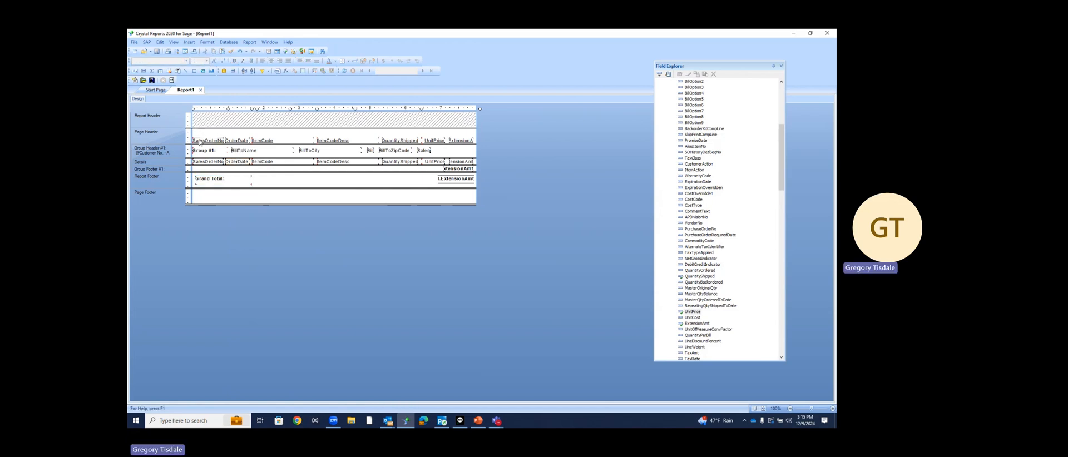
{"action": "left_click_drag", "start_coordinate": [201, 131], "coordinate": [476, 151]}
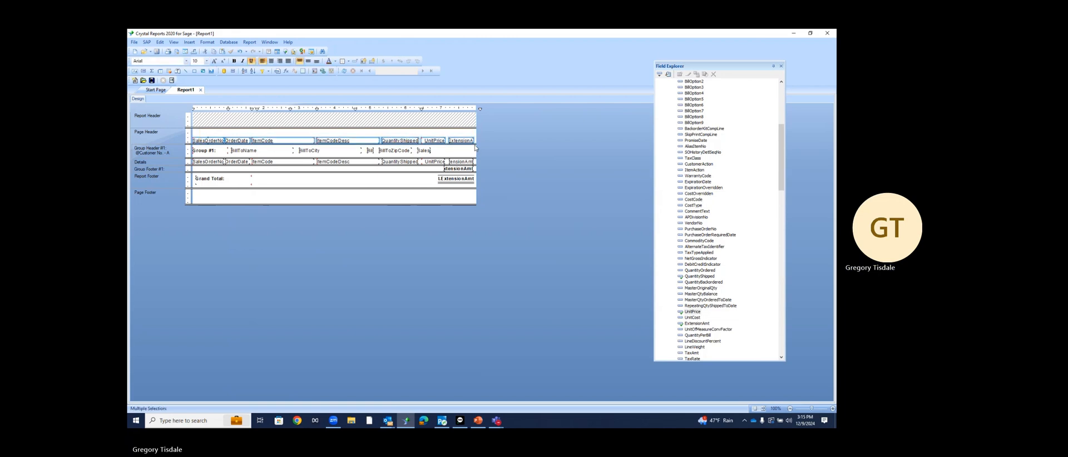
{"action": "left_click", "coordinate": [236, 62]}
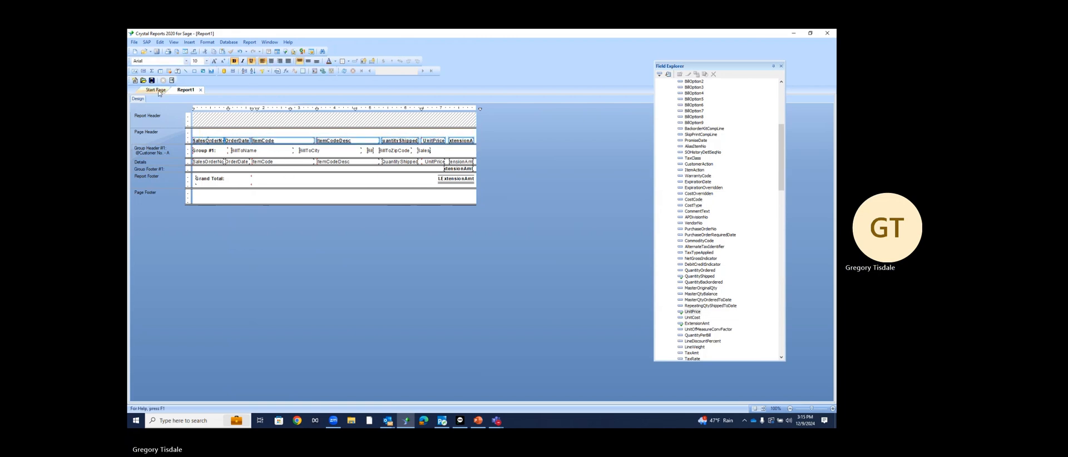
Preview the report with current data, hiding the Field Explorer for more room
{"action": "left_click", "coordinate": [344, 71]}
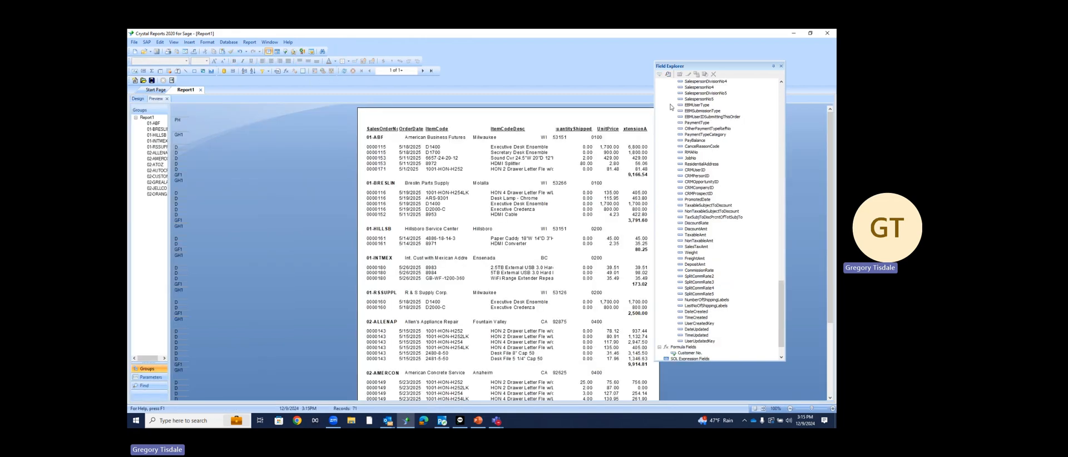
{"action": "left_click", "coordinate": [781, 66]}
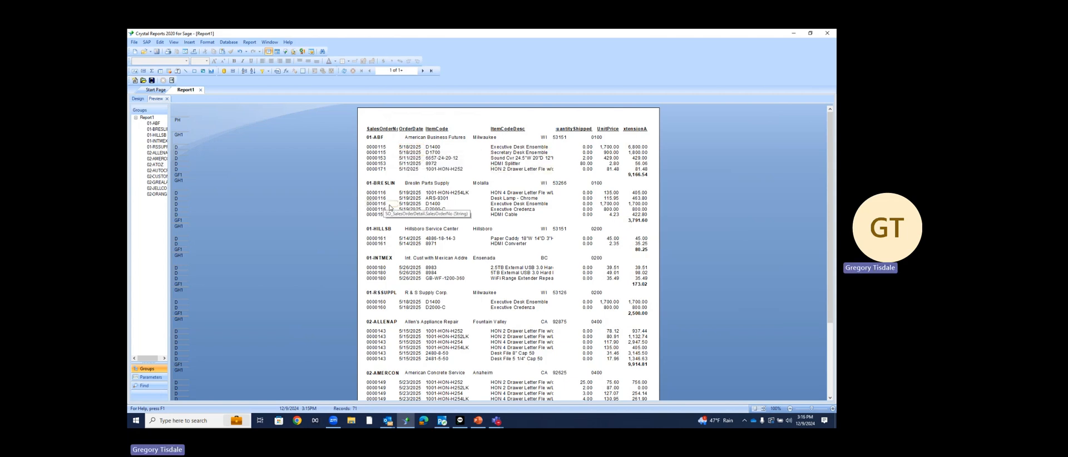
{"action": "scroll", "coordinate": [474, 223], "scroll_direction": "down", "scroll_amount": 3}
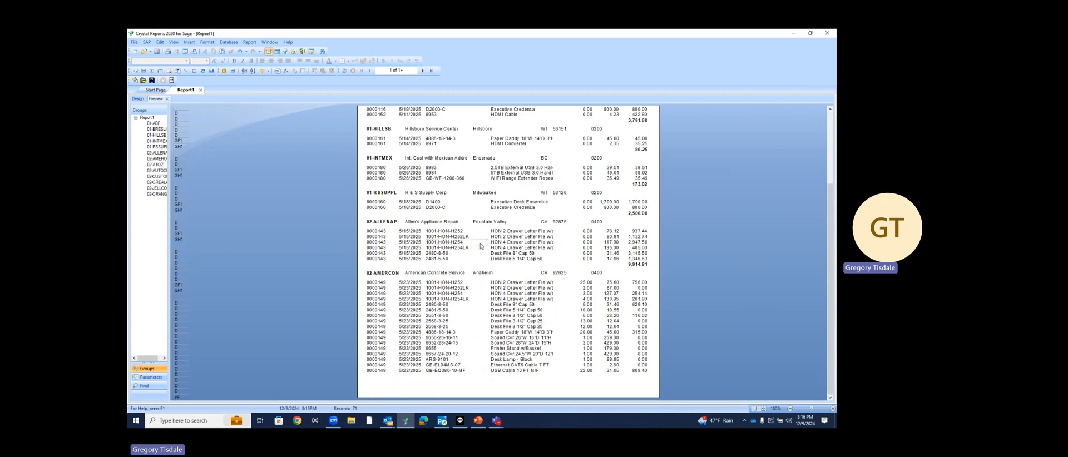
{"action": "scroll", "coordinate": [481, 246], "scroll_direction": "up", "scroll_amount": 3}
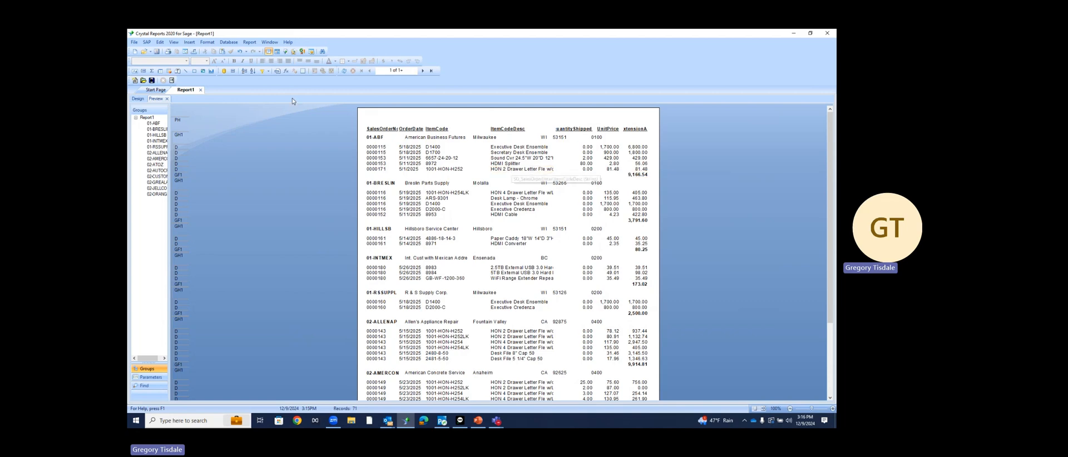
Switch to Design and back to Preview, then advance to page 2 of 2
{"action": "left_click", "coordinate": [137, 99]}
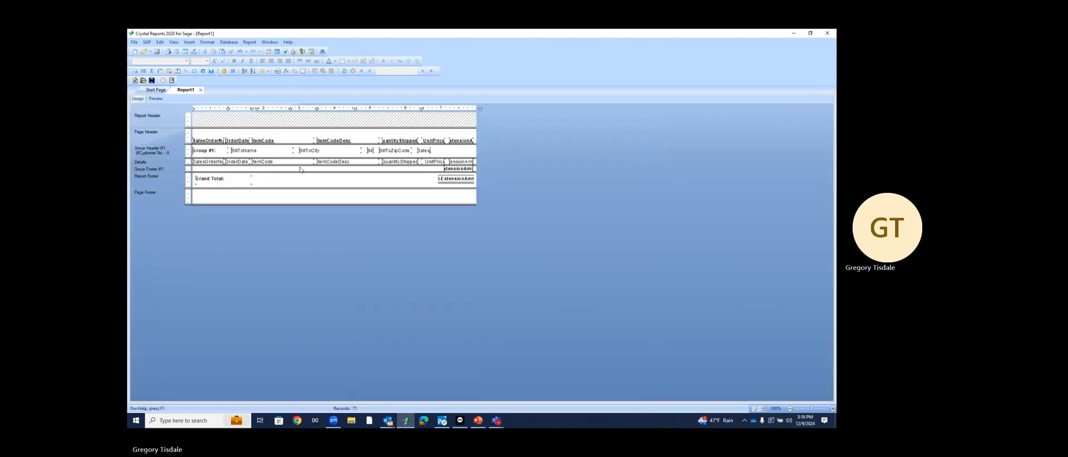
{"action": "left_click", "coordinate": [156, 99]}
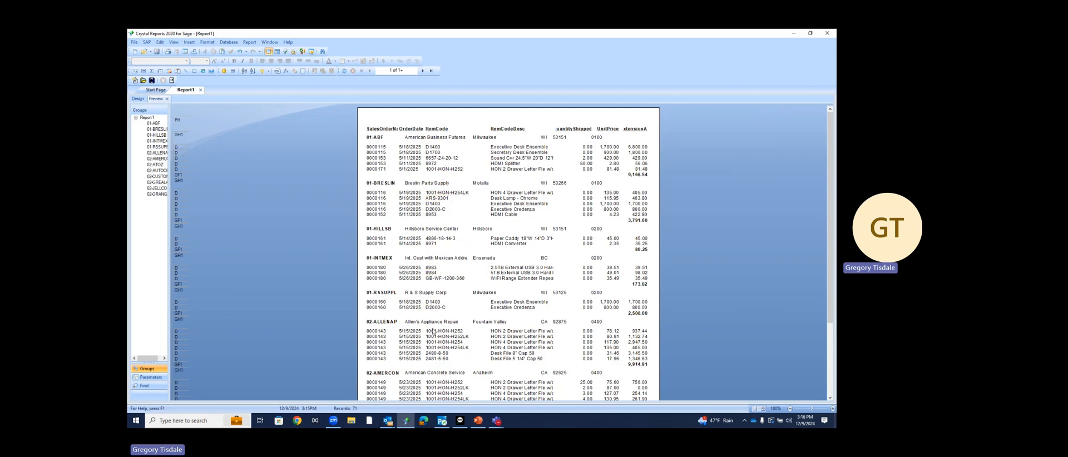
{"action": "scroll", "coordinate": [433, 309], "scroll_direction": "down", "scroll_amount": 3}
{"action": "scroll", "coordinate": [433, 311], "scroll_direction": "up", "scroll_amount": 3}
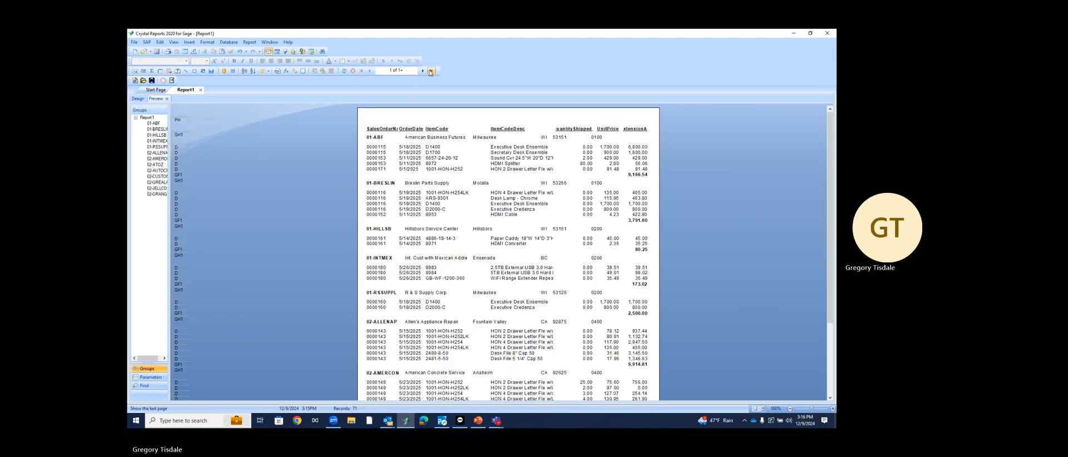
{"action": "left_click", "coordinate": [423, 71]}
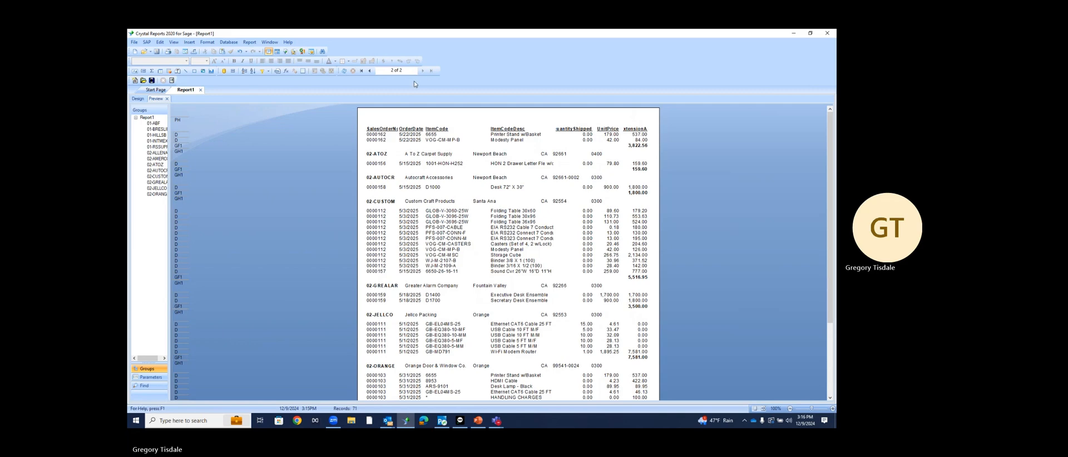
{"action": "scroll", "coordinate": [436, 236], "scroll_direction": "down", "scroll_amount": 3}
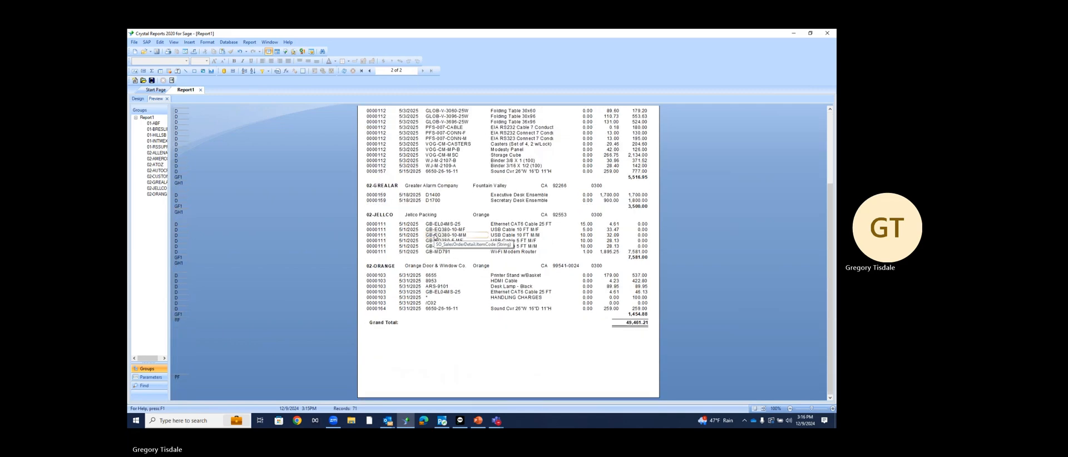
{"action": "scroll", "coordinate": [435, 238], "scroll_direction": "up", "scroll_amount": 3}
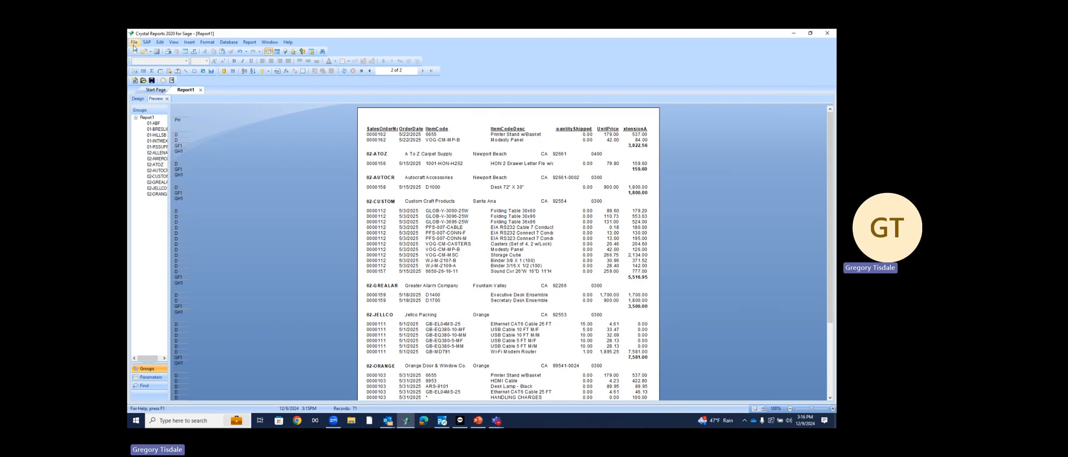
Save the report to the Desktop as 'Class Sample Custom.rpt' using Save As
{"action": "left_click", "coordinate": [134, 44]}
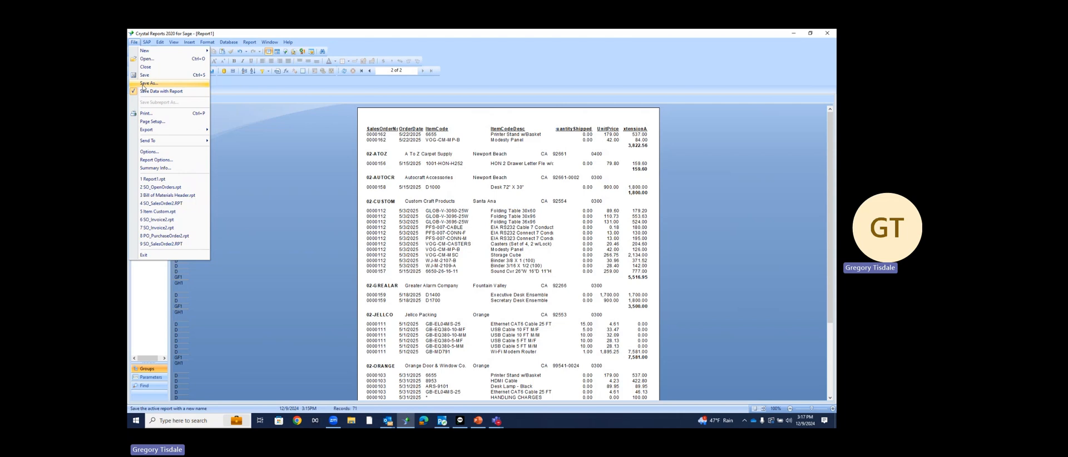
{"action": "left_click", "coordinate": [146, 83]}
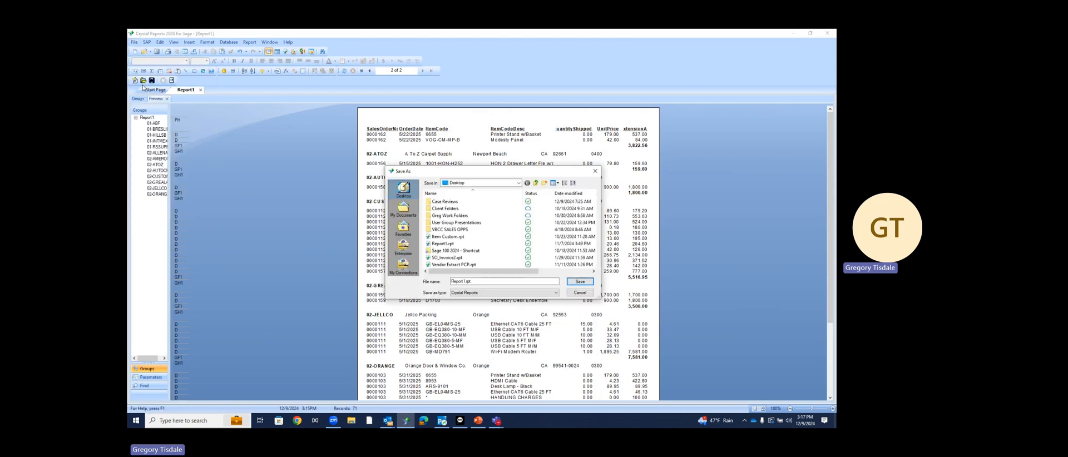
{"action": "left_click", "coordinate": [466, 282]}
{"action": "key", "text": "BackSpace"}
{"action": "key", "text": "BackSpace"}
{"action": "key", "text": "BackSpace"}
{"action": "key", "text": "BackSpace"}
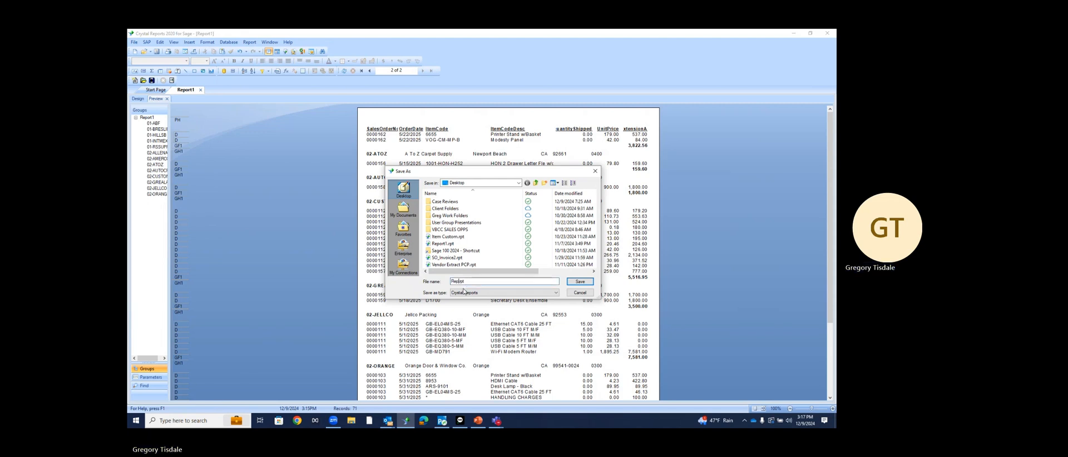
{"action": "key", "text": "BackSpace"}
{"action": "type", "text": "Class Sample Custom."}
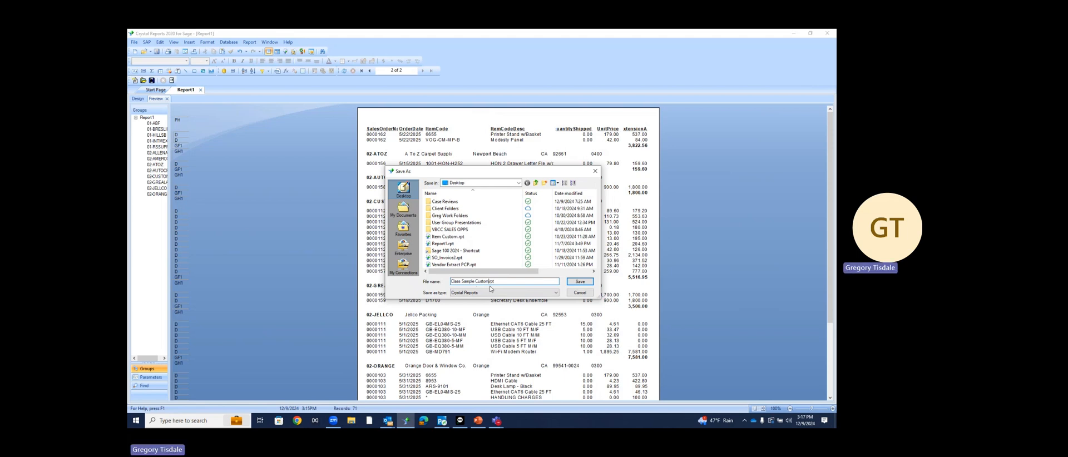
{"action": "left_click", "coordinate": [578, 282]}
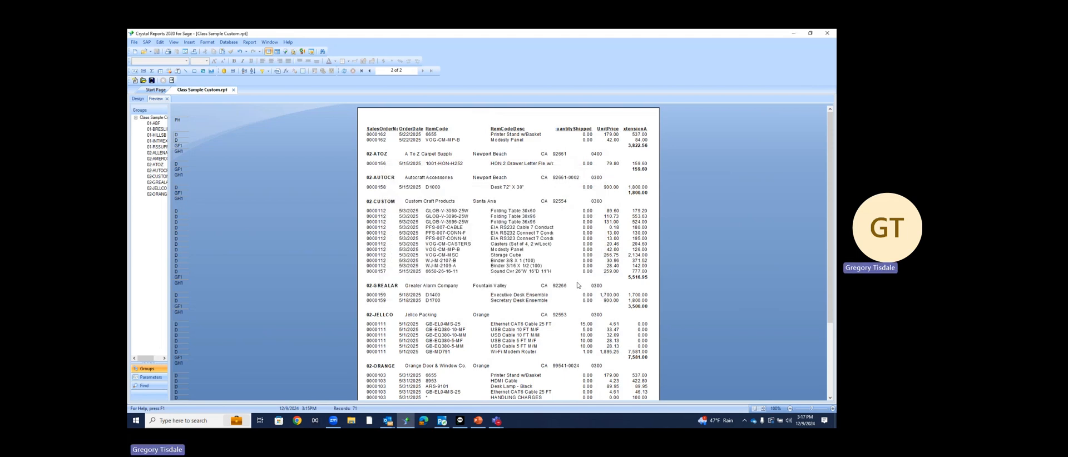
Close Crystal Reports and open Report Manager from Library Master's Setup tasks for company ABC
{"action": "left_click", "coordinate": [827, 37]}
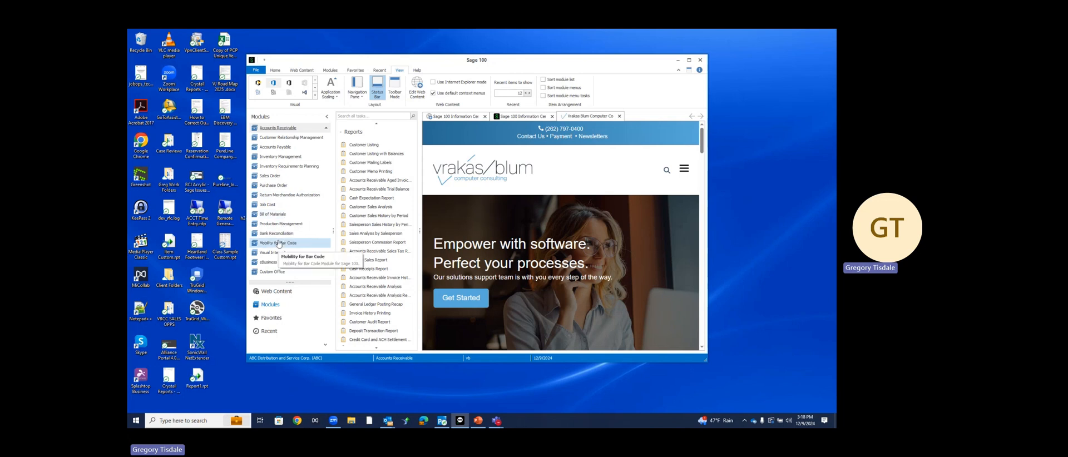
{"action": "scroll", "coordinate": [279, 243], "scroll_direction": "up", "scroll_amount": 3}
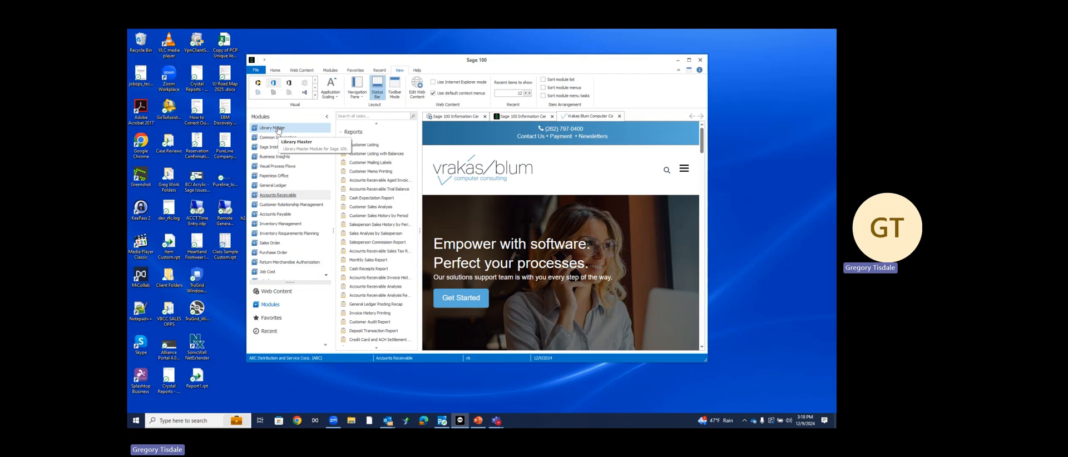
{"action": "left_click", "coordinate": [278, 132]}
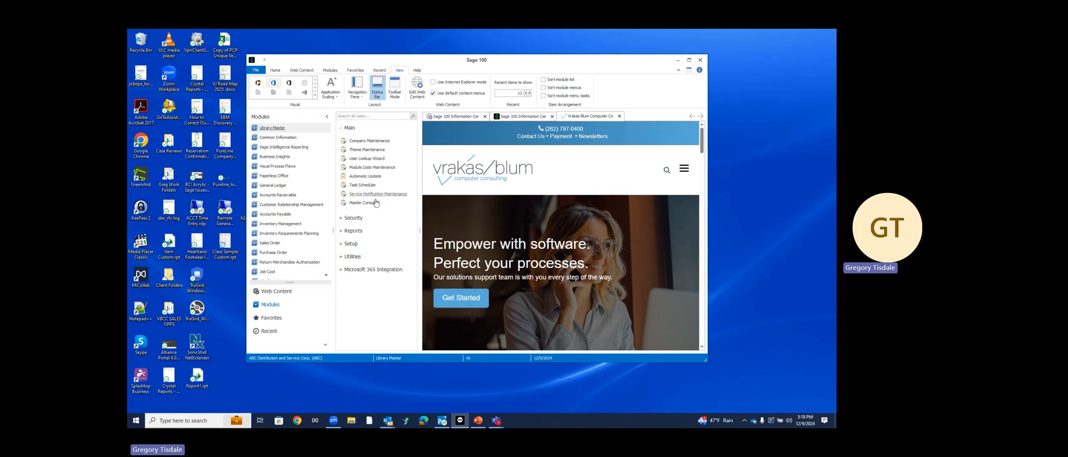
{"action": "left_click", "coordinate": [351, 243]}
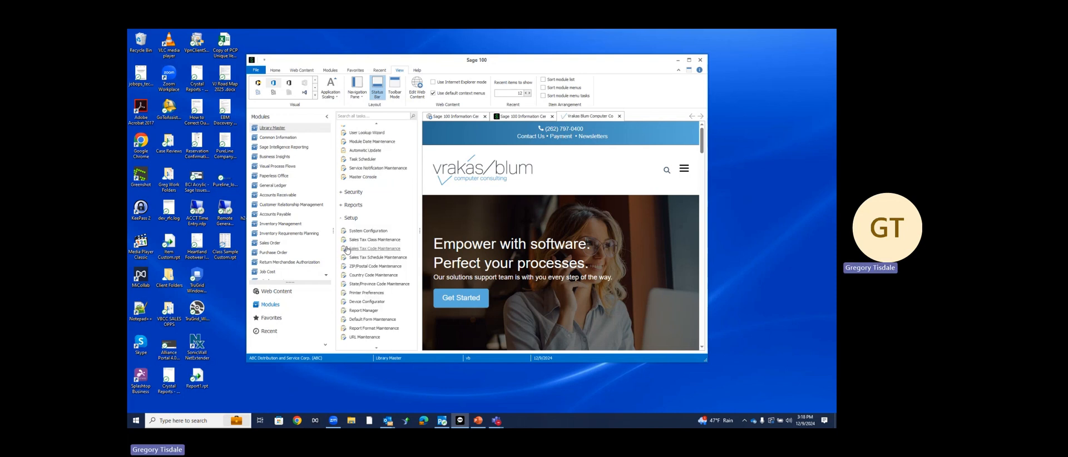
{"action": "left_click", "coordinate": [355, 312]}
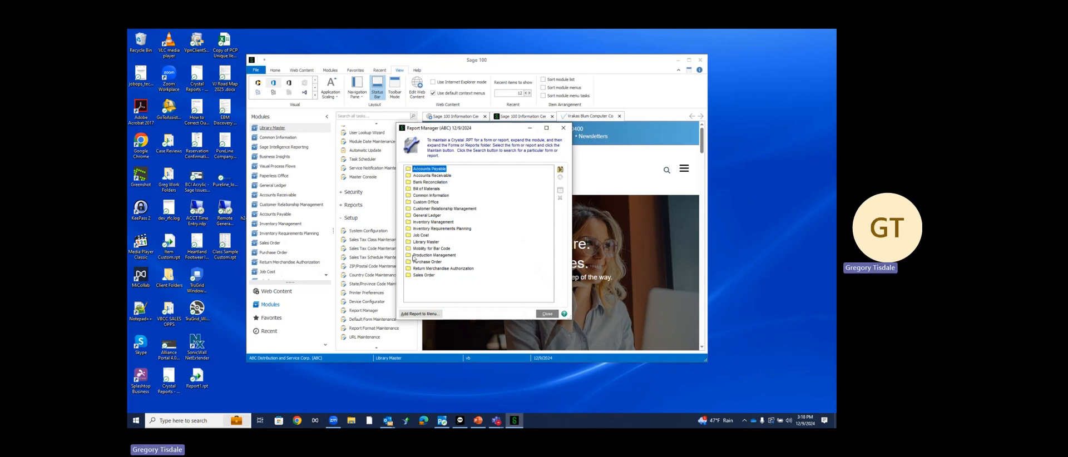
Start the Menu Wizard for a new menu report and set its module to Sales Order
{"action": "left_click", "coordinate": [413, 314]}
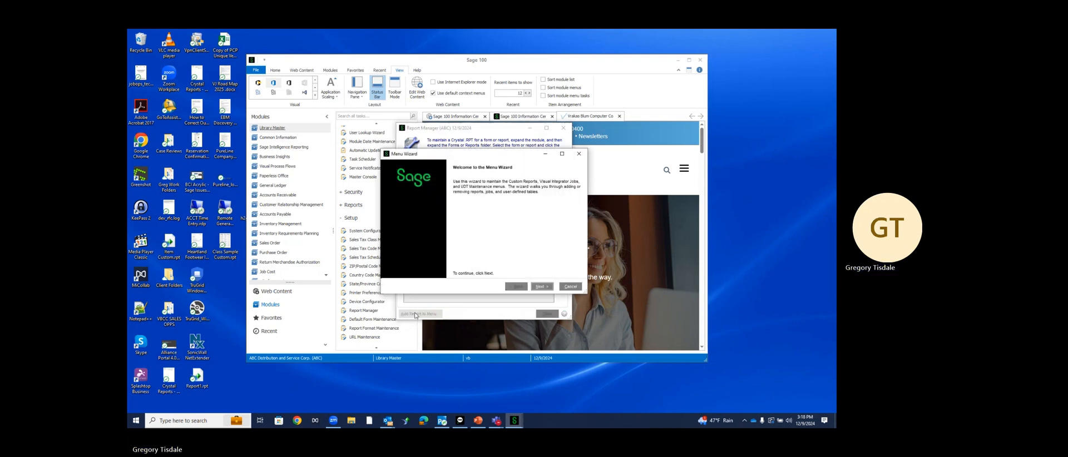
{"action": "left_click", "coordinate": [540, 287]}
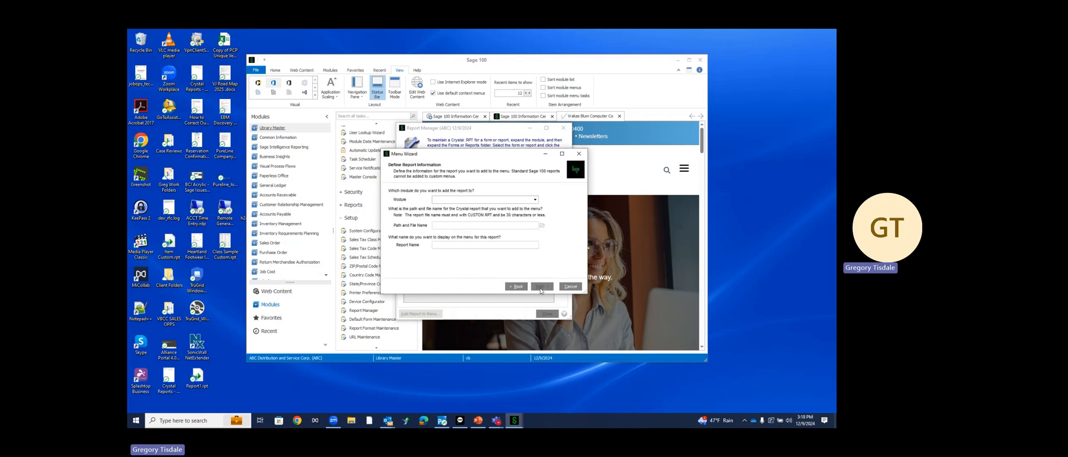
{"action": "left_click", "coordinate": [536, 199]}
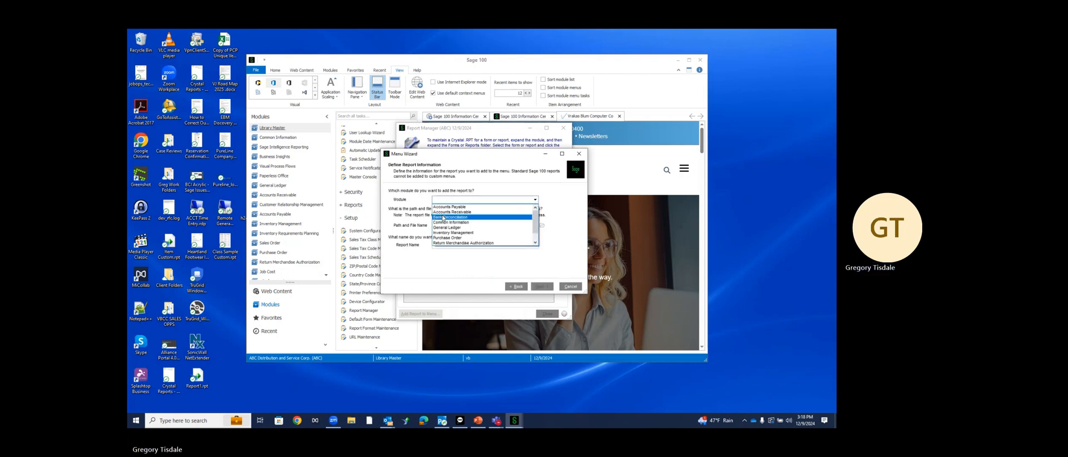
{"action": "left_click", "coordinate": [436, 244]}
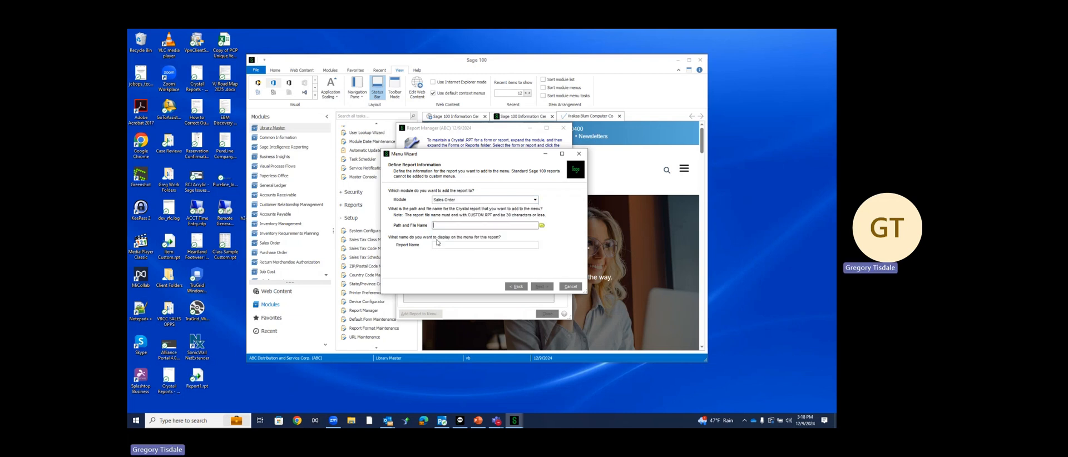
{"action": "left_click", "coordinate": [537, 226]}
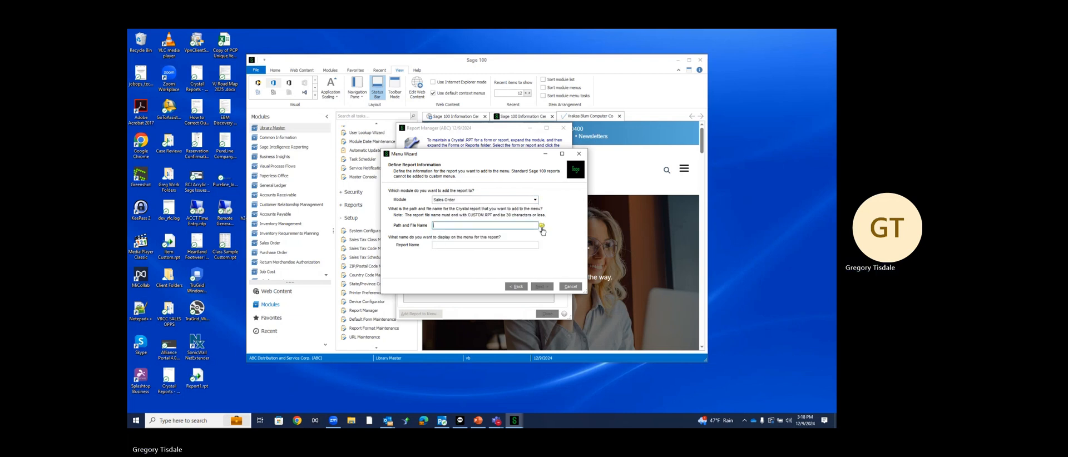
Set the report path to Class Sample Custom.rpt from the Desktop, sorted by date modified
{"action": "left_click", "coordinate": [542, 227]}
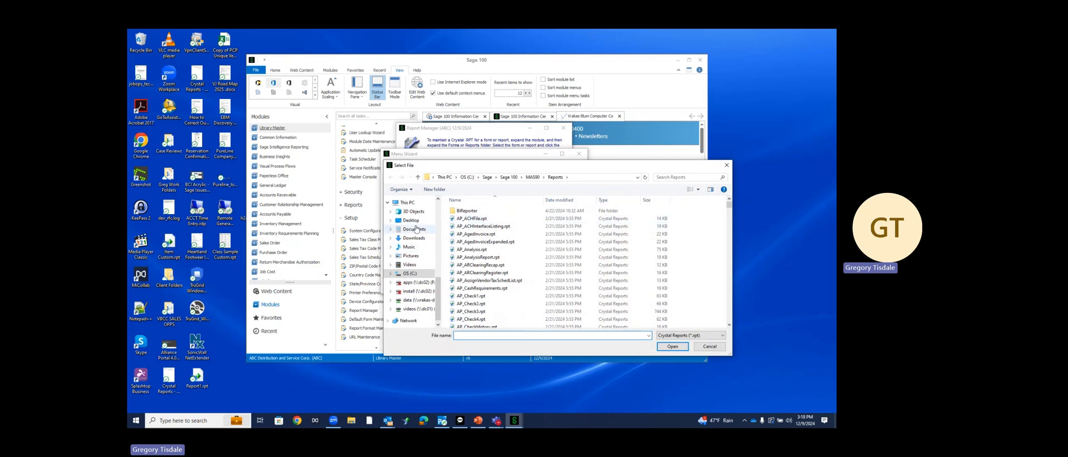
{"action": "left_click", "coordinate": [411, 220]}
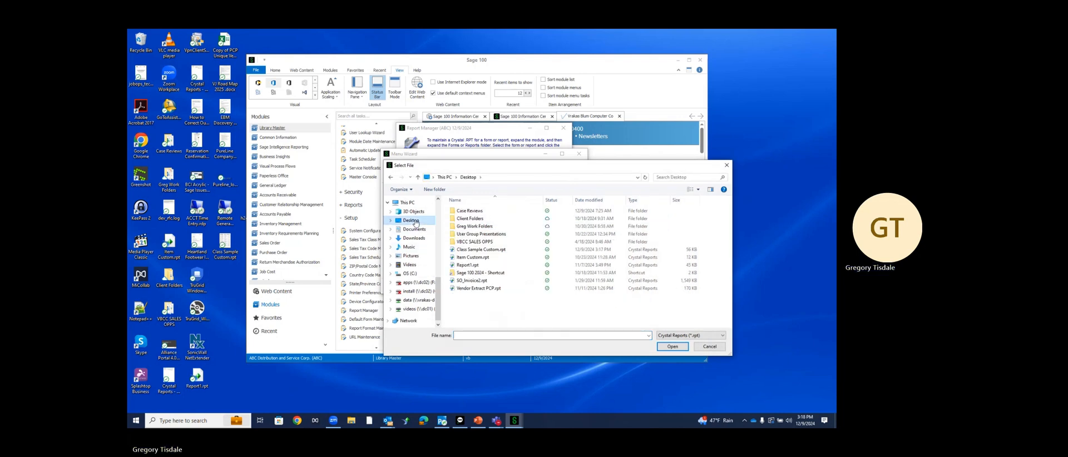
{"action": "left_click", "coordinate": [584, 199]}
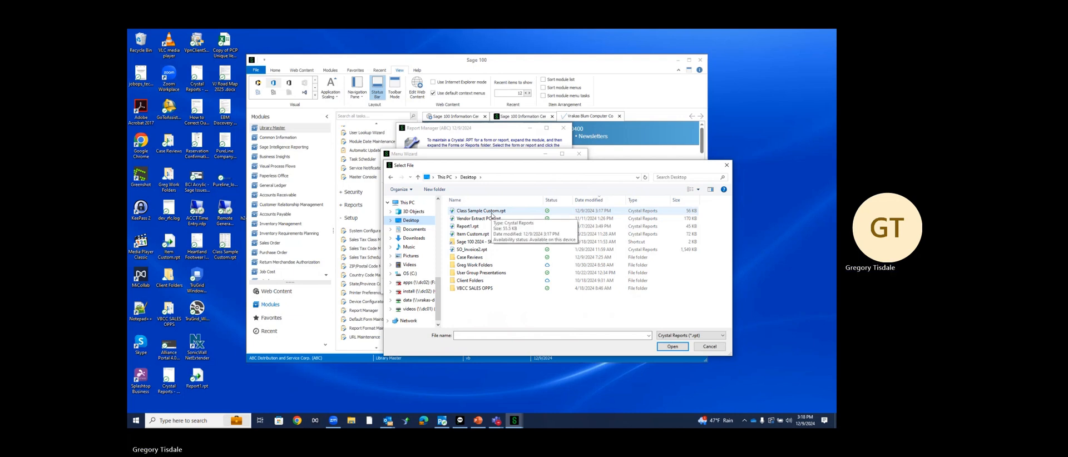
{"action": "left_click", "coordinate": [492, 211]}
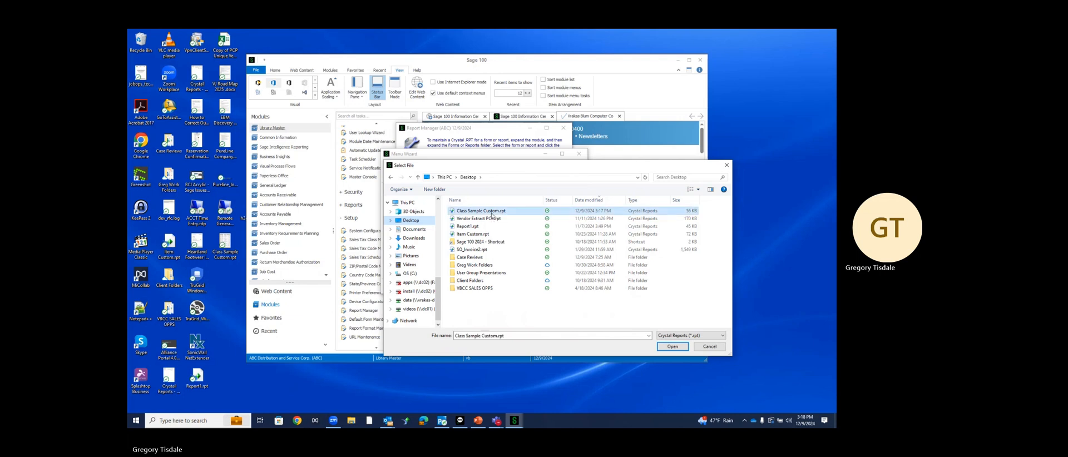
{"action": "left_click", "coordinate": [672, 346]}
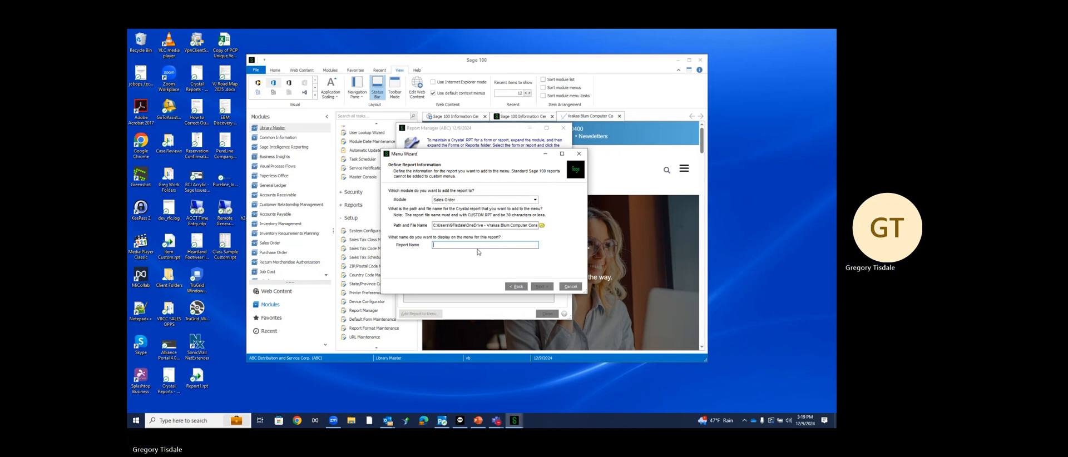
Name the report 'Open Orders Custom', grant access to all roles, and finish the wizard
{"action": "type", "text": "Open Orders Custom"}
{"action": "left_click", "coordinate": [539, 287]}
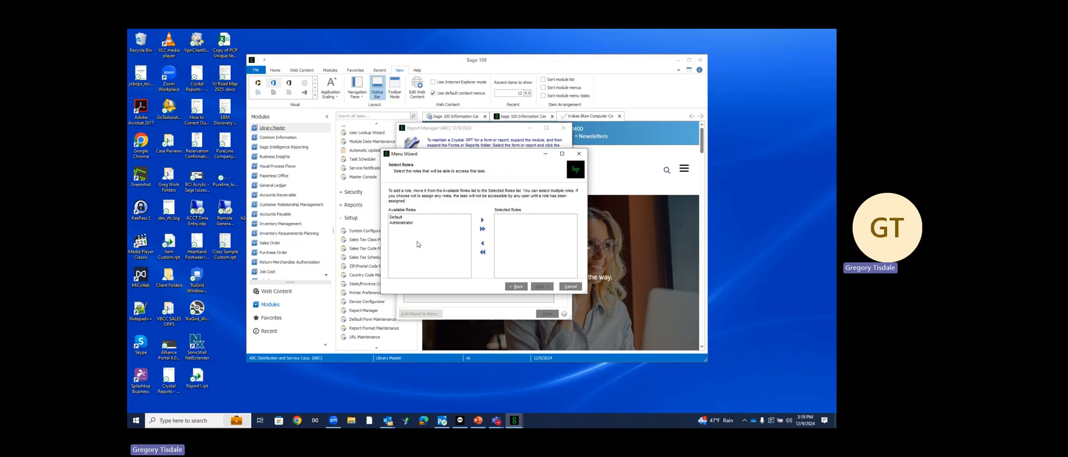
{"action": "left_click", "coordinate": [483, 231]}
{"action": "left_click", "coordinate": [538, 287]}
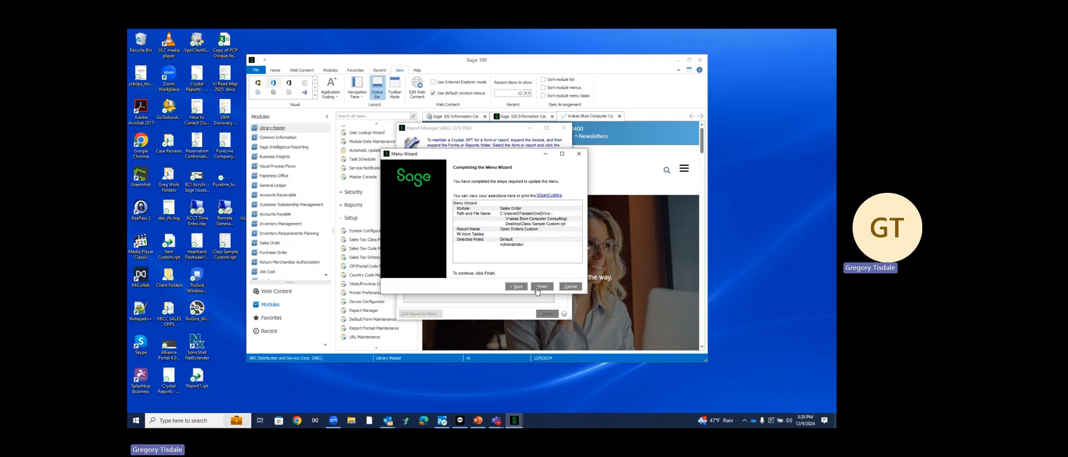
{"action": "left_click", "coordinate": [541, 287]}
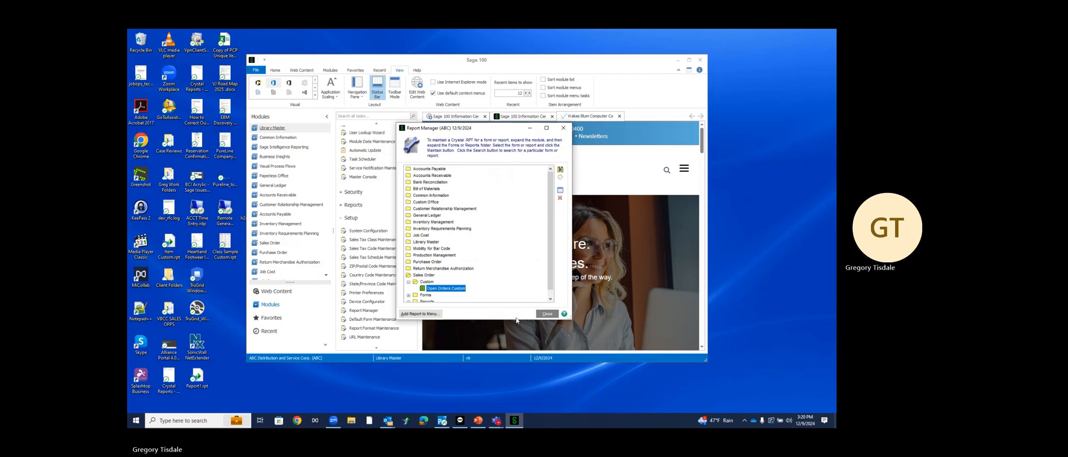
Close Report Manager and launch Open Orders Custom from Sales Order's Custom Reports group
{"action": "left_click", "coordinate": [547, 315]}
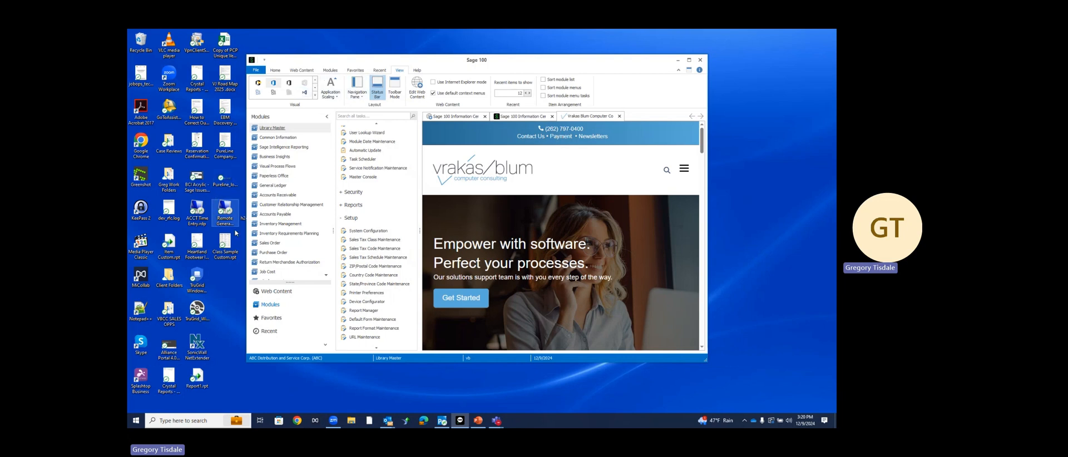
{"action": "left_click", "coordinate": [261, 244]}
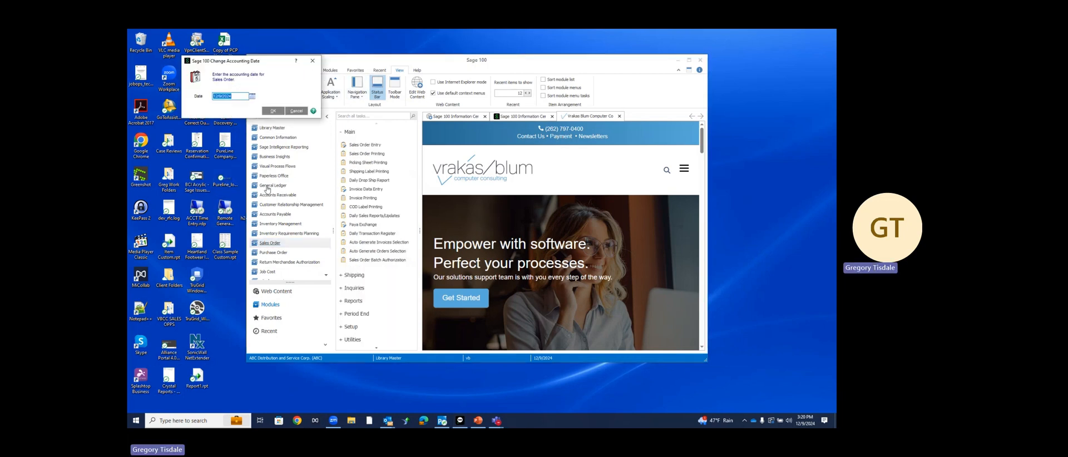
{"action": "left_click", "coordinate": [271, 111]}
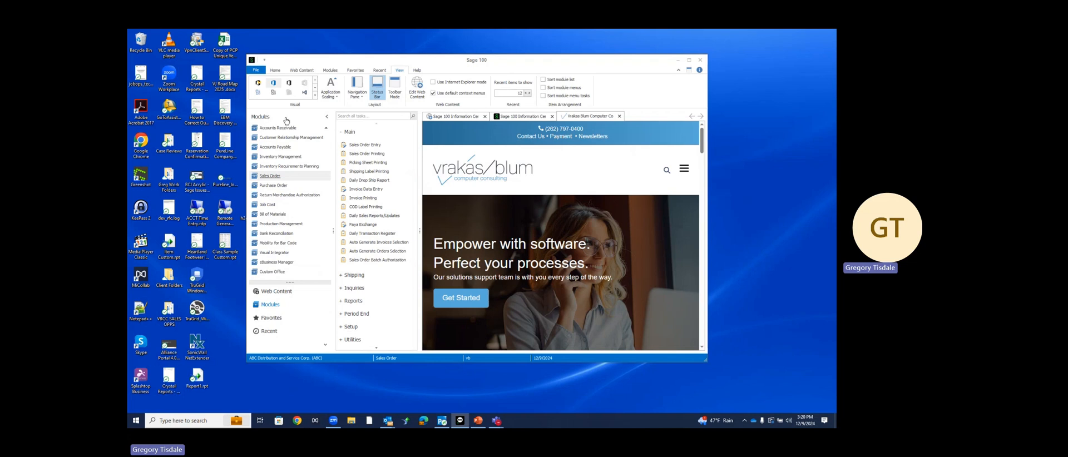
{"action": "scroll", "coordinate": [352, 333], "scroll_direction": "down", "scroll_amount": 1}
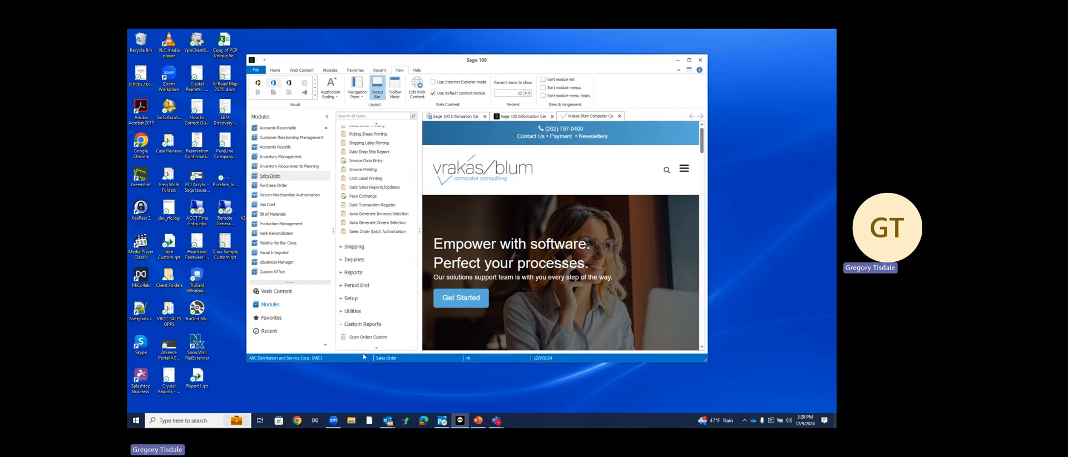
{"action": "left_click", "coordinate": [352, 328]}
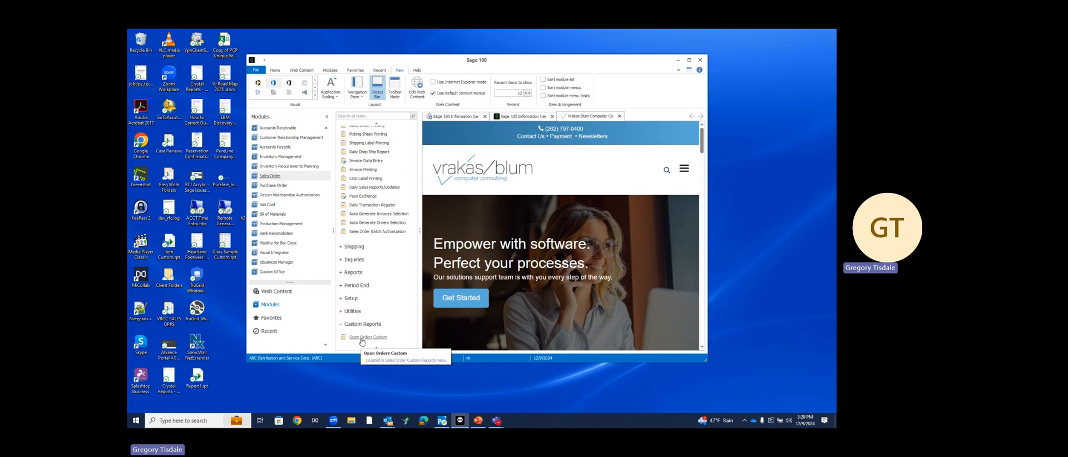
{"action": "left_click", "coordinate": [362, 339]}
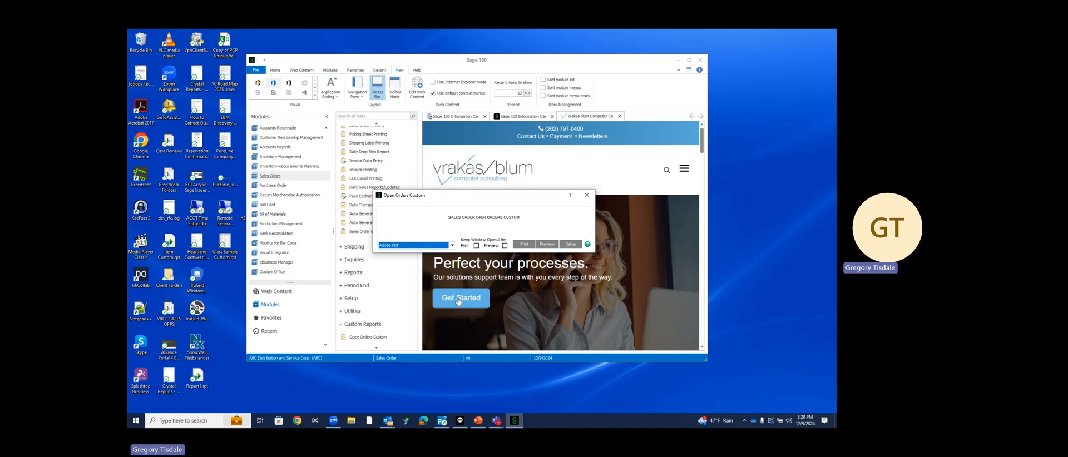
Preview Open Orders Custom with Keep Window Open After Preview checked, accepting conversion to the latest version
{"action": "left_click", "coordinate": [505, 246]}
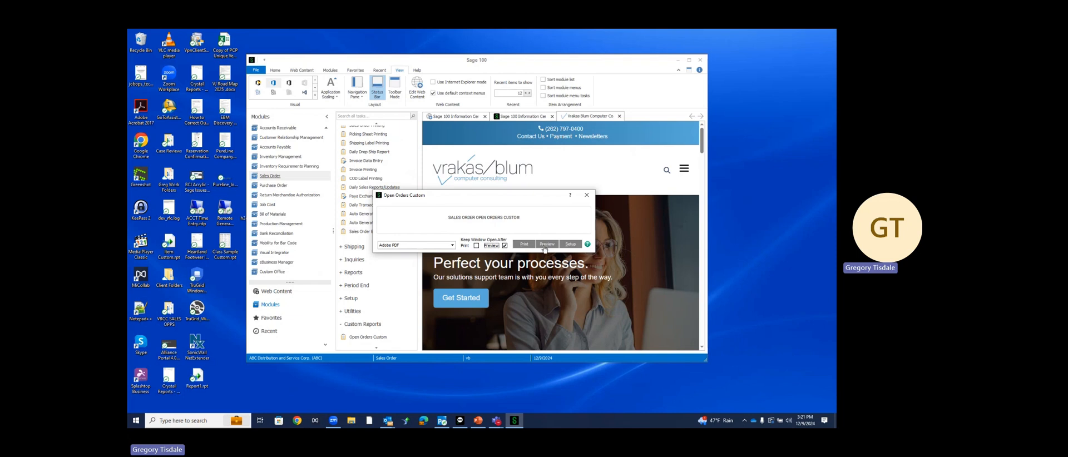
{"action": "left_click", "coordinate": [544, 247]}
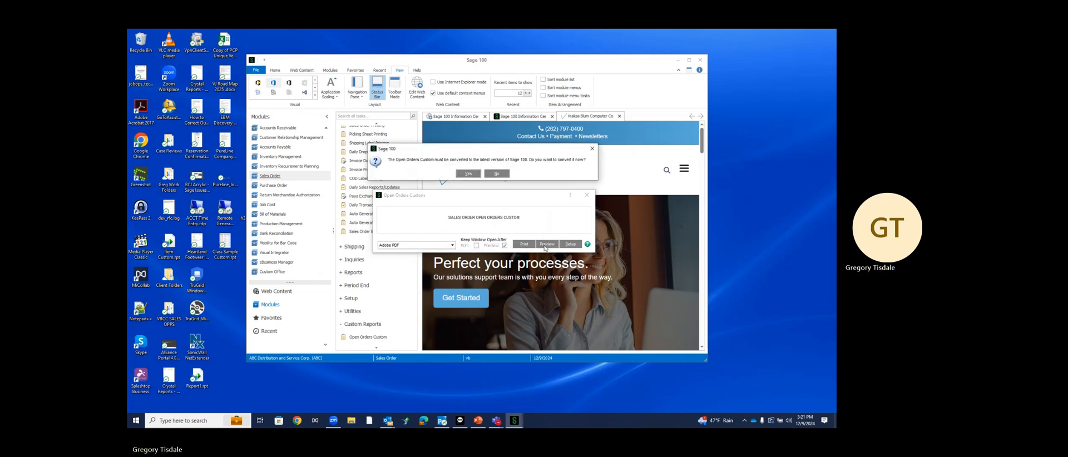
{"action": "left_click", "coordinate": [469, 175]}
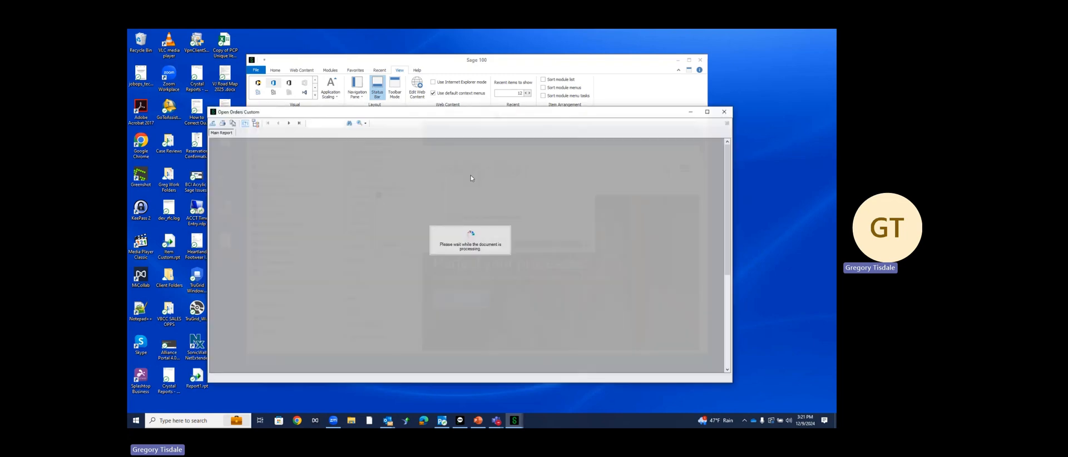
Scroll through the Open Orders Custom preview, then close it and the report window
{"action": "scroll", "coordinate": [503, 231], "scroll_direction": "down", "scroll_amount": 5}
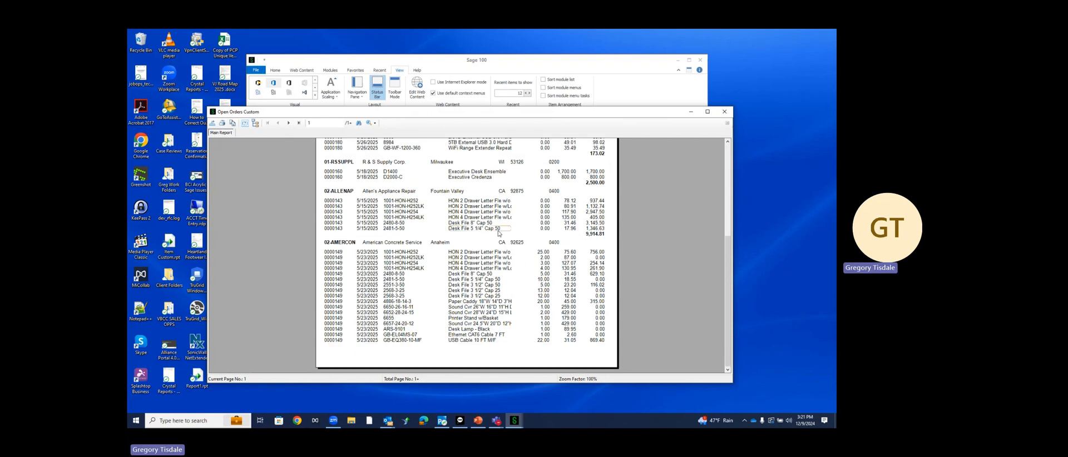
{"action": "left_click", "coordinate": [723, 113]}
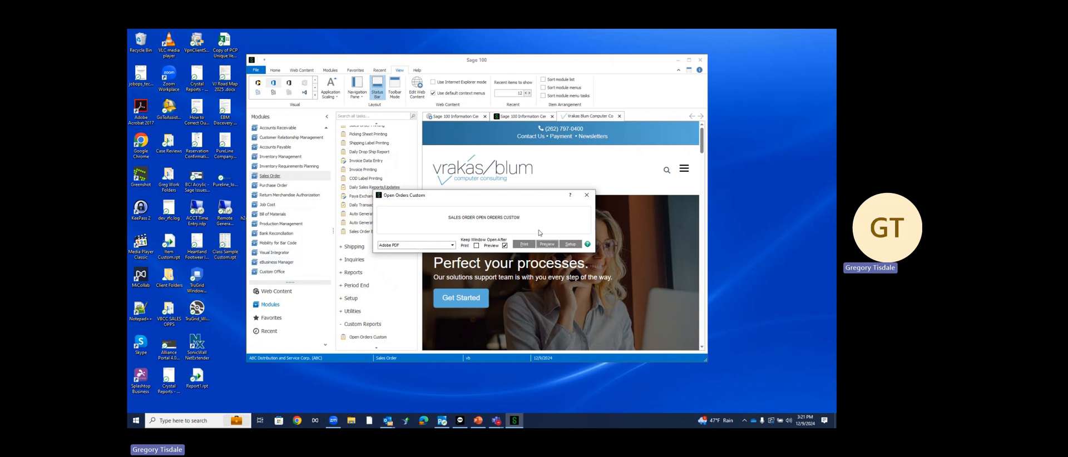
{"action": "left_click", "coordinate": [586, 195]}
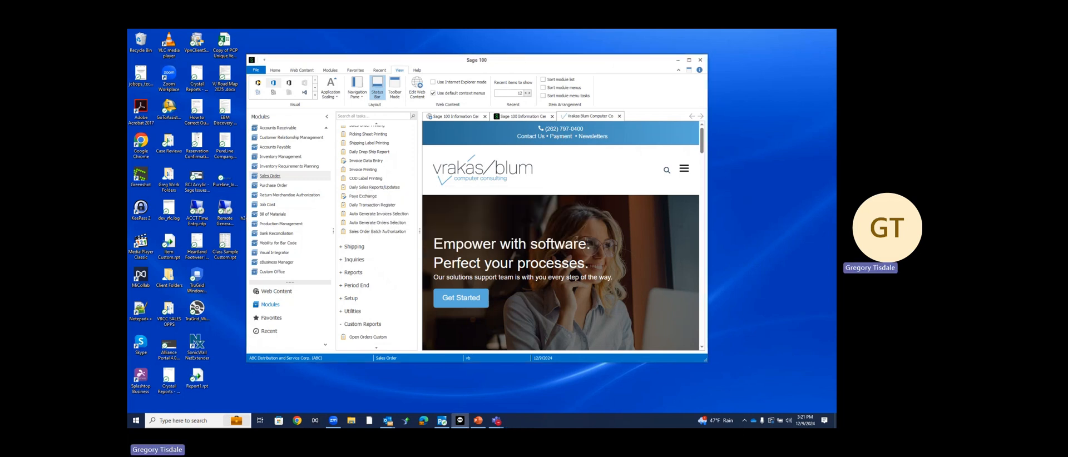
Open Report Manager from the Library Master Setup tasks
{"action": "scroll", "coordinate": [389, 239], "scroll_direction": "up", "scroll_amount": 1}
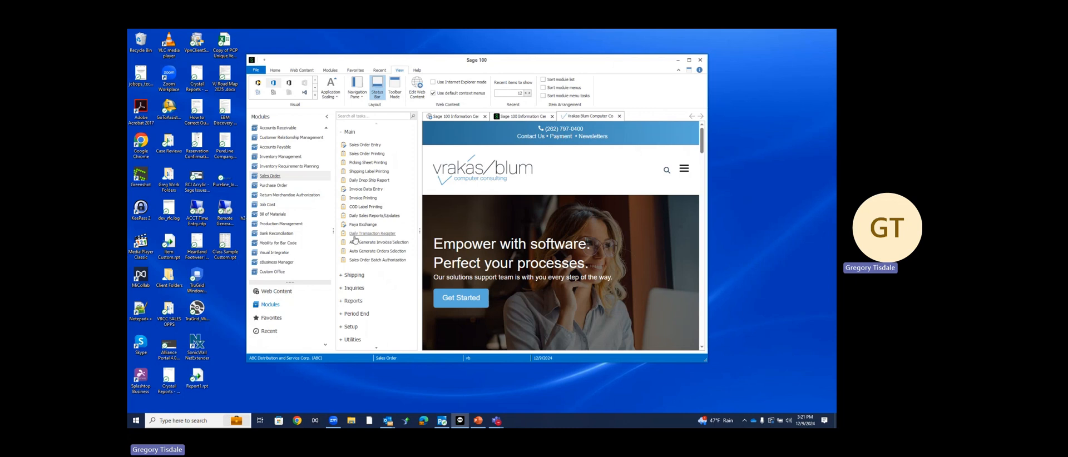
{"action": "scroll", "coordinate": [310, 189], "scroll_direction": "up", "scroll_amount": 3}
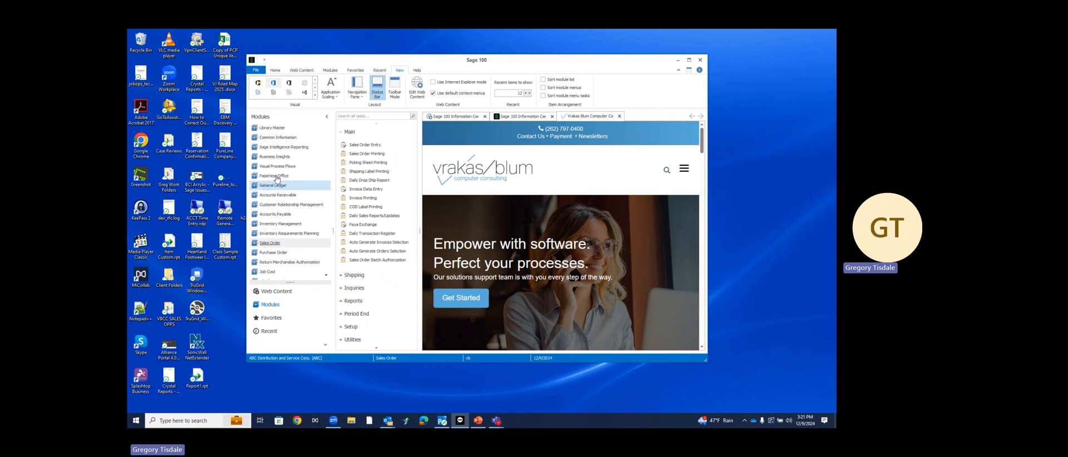
{"action": "left_click", "coordinate": [272, 128]}
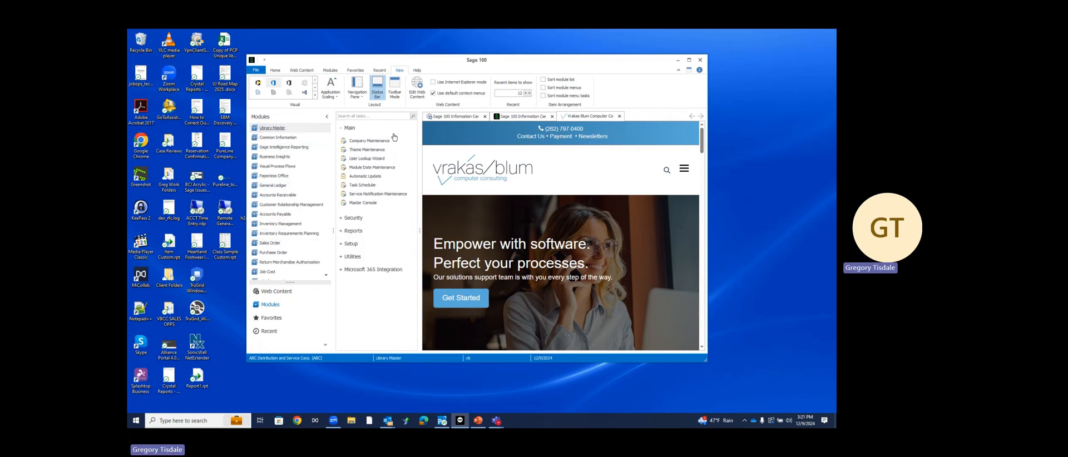
{"action": "left_click", "coordinate": [356, 244]}
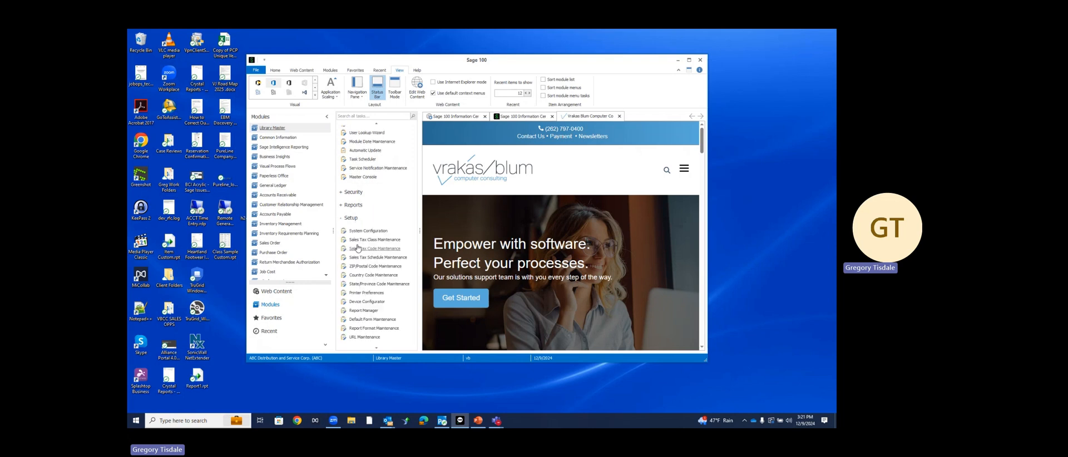
{"action": "left_click", "coordinate": [348, 311]}
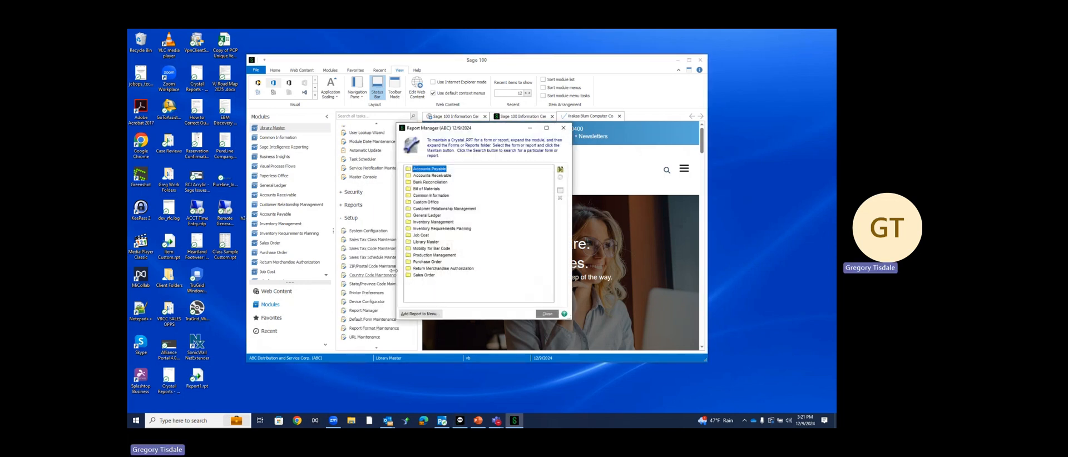
Open Sales Order > Custom > Open Orders Custom in Crystal, then close Crystal and Report Manager
{"action": "left_click", "coordinate": [423, 276]}
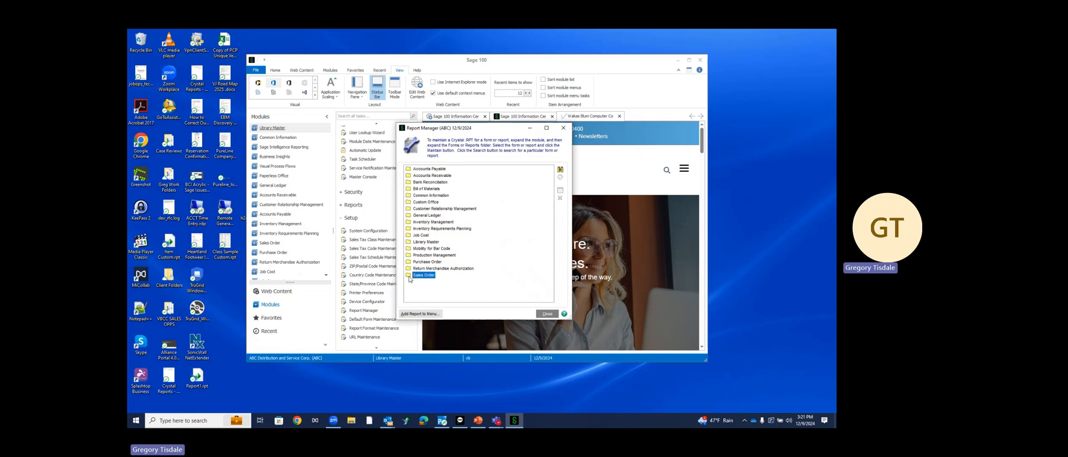
{"action": "left_click", "coordinate": [409, 276]}
{"action": "double_click", "coordinate": [427, 282]}
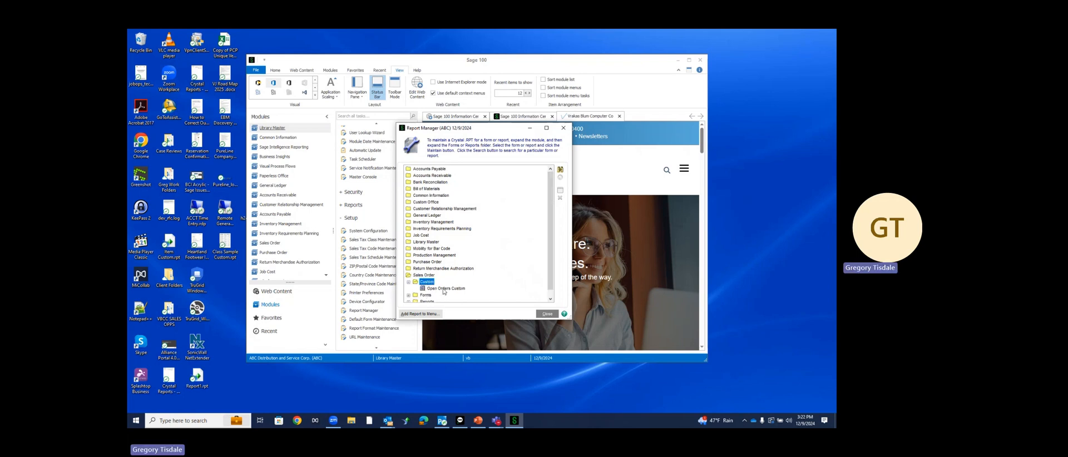
{"action": "double_click", "coordinate": [443, 289]}
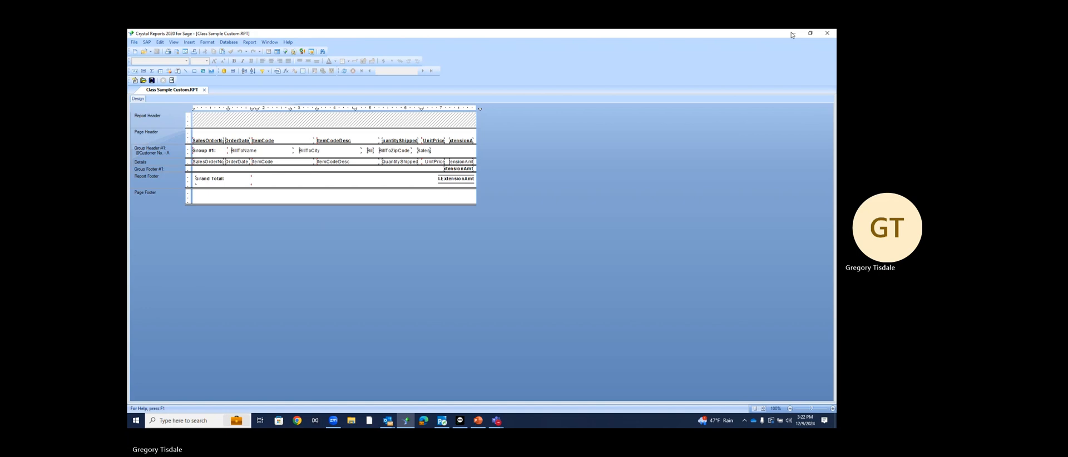
{"action": "left_click", "coordinate": [827, 33]}
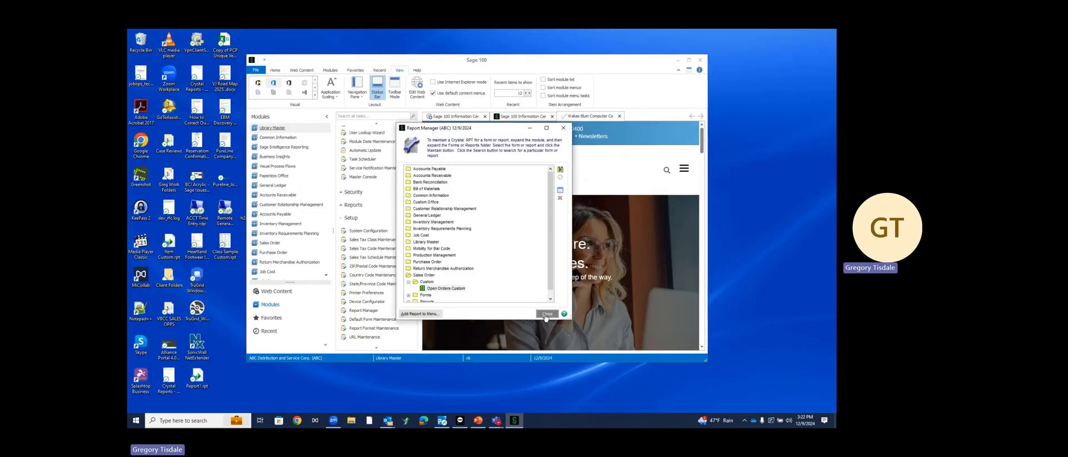
{"action": "left_click", "coordinate": [547, 314]}
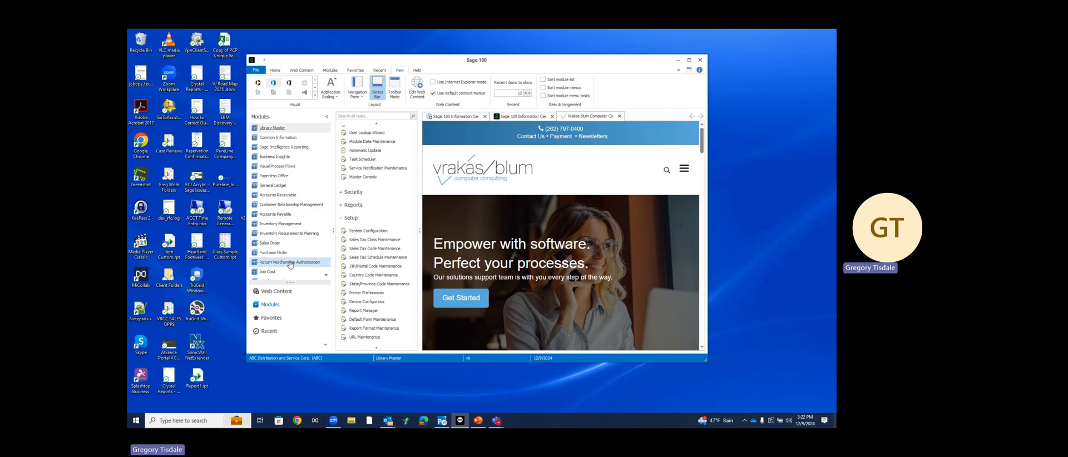
Open the Open Sales Order Report from the Sales Order module's Reports group
{"action": "scroll", "coordinate": [289, 264], "scroll_direction": "down", "scroll_amount": 1}
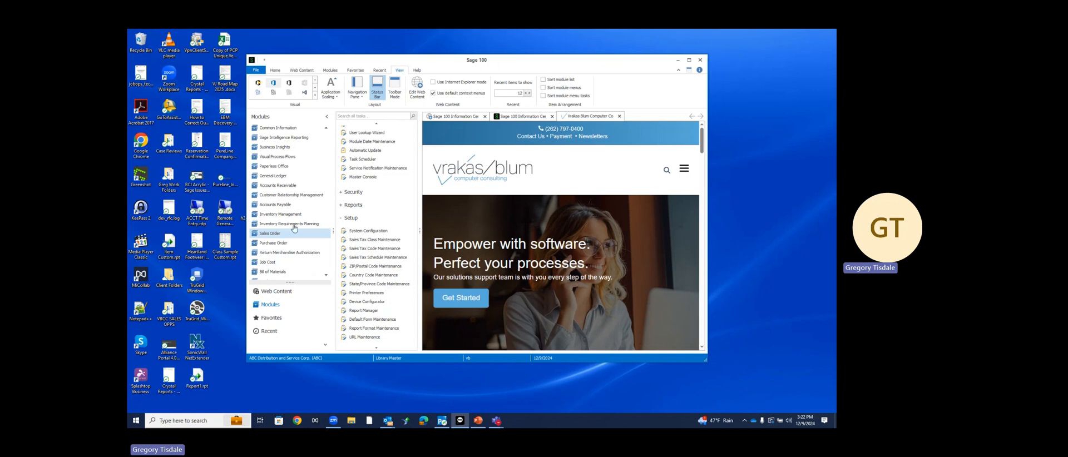
{"action": "left_click", "coordinate": [352, 205]}
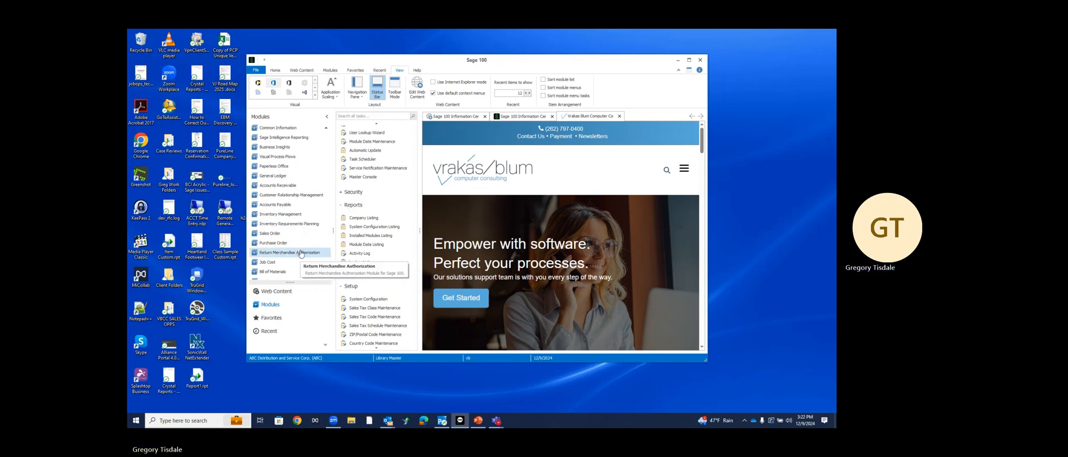
{"action": "scroll", "coordinate": [286, 278], "scroll_direction": "up", "scroll_amount": 1}
{"action": "scroll", "coordinate": [285, 281], "scroll_direction": "down", "scroll_amount": 3}
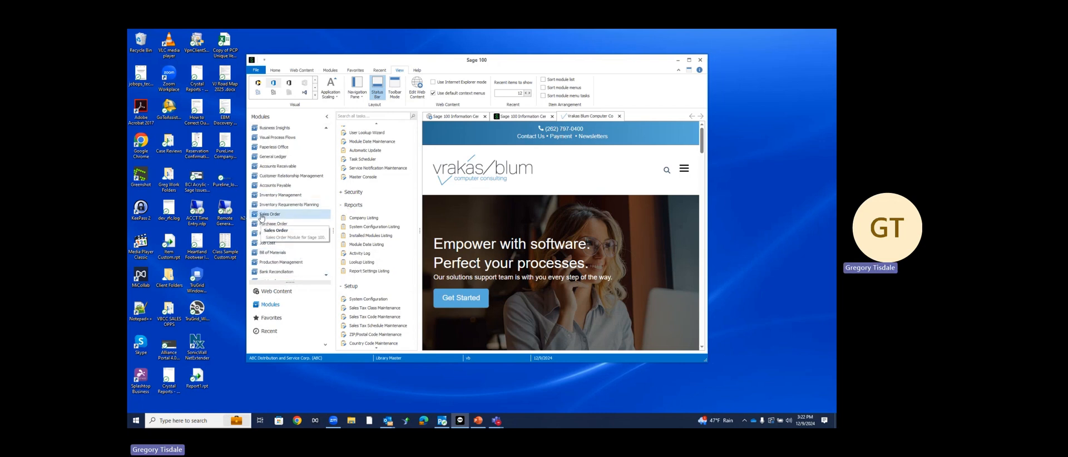
{"action": "left_click", "coordinate": [271, 176]}
{"action": "scroll", "coordinate": [369, 256], "scroll_direction": "down", "scroll_amount": 2}
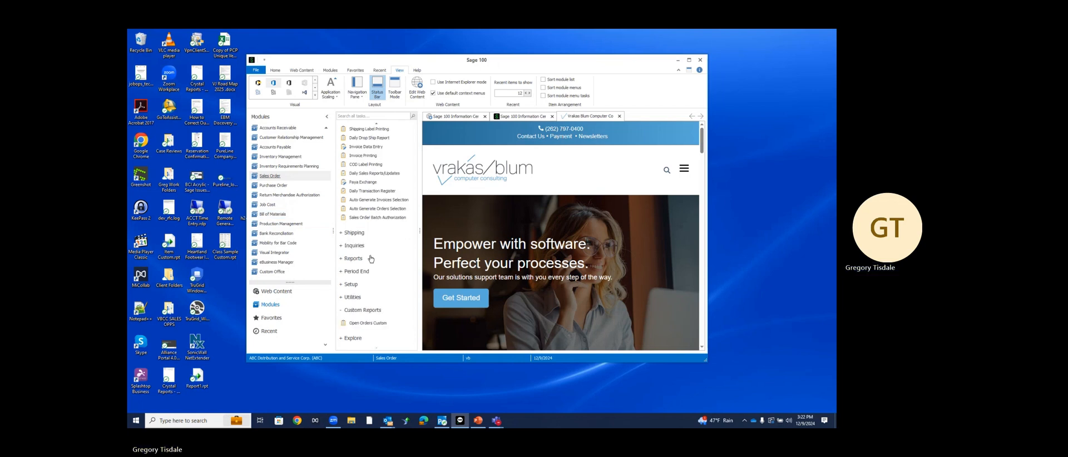
{"action": "left_click", "coordinate": [354, 259]}
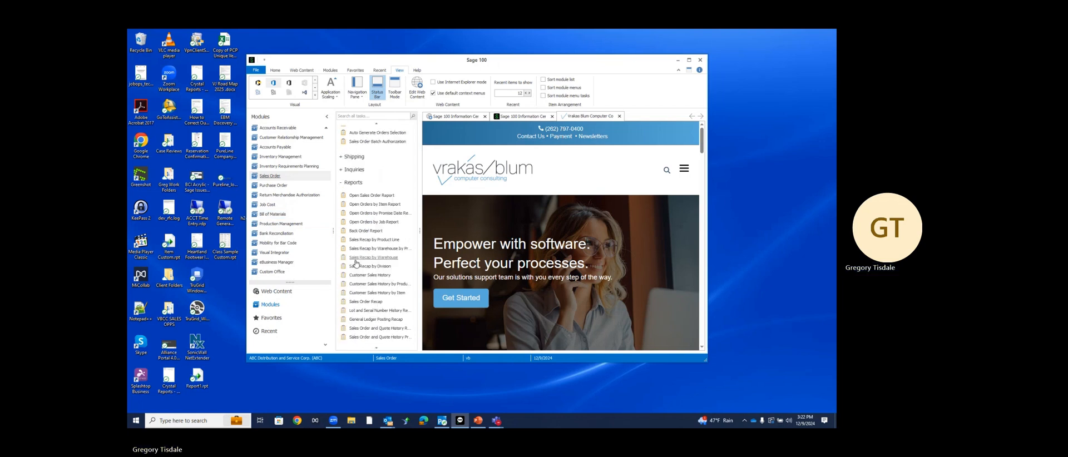
{"action": "left_click", "coordinate": [365, 196]}
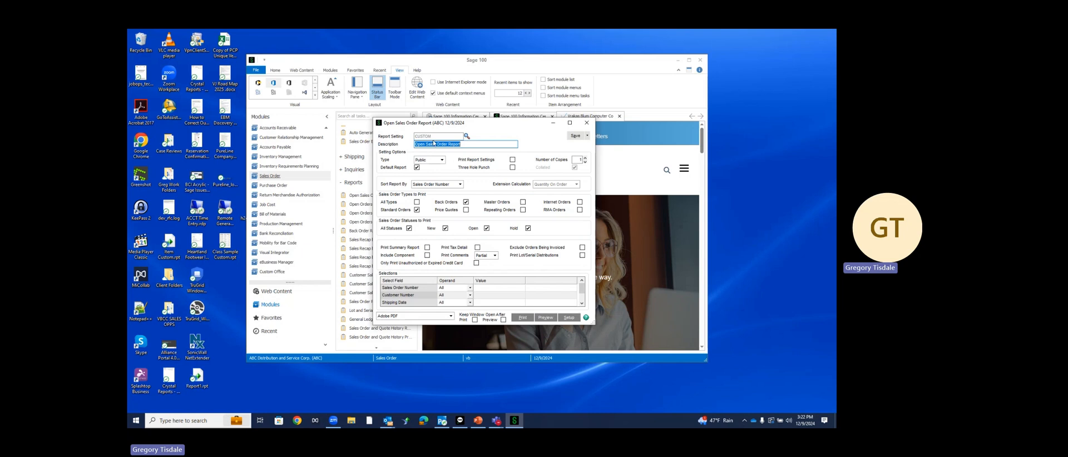
Look up the saved report settings, pick STANDARD, then cancel the lookup
{"action": "left_click", "coordinate": [467, 136]}
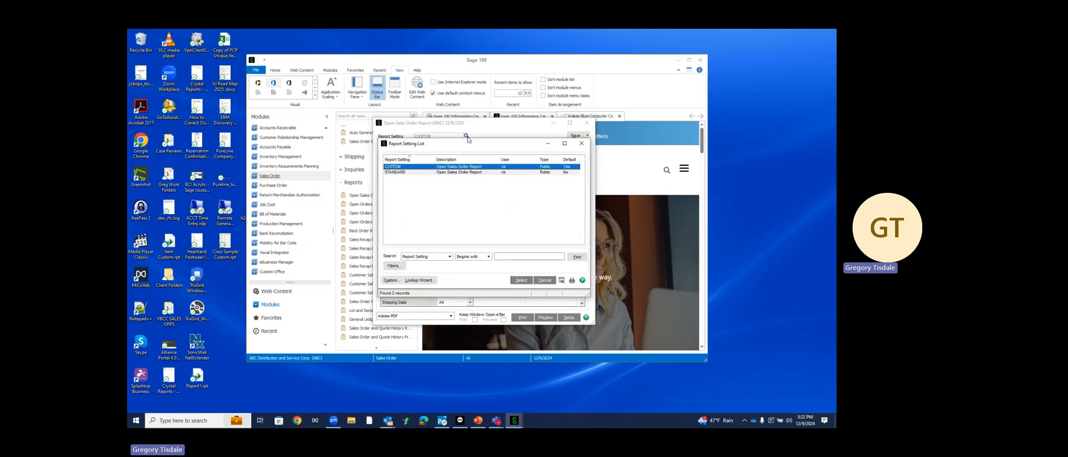
{"action": "left_click", "coordinate": [477, 174]}
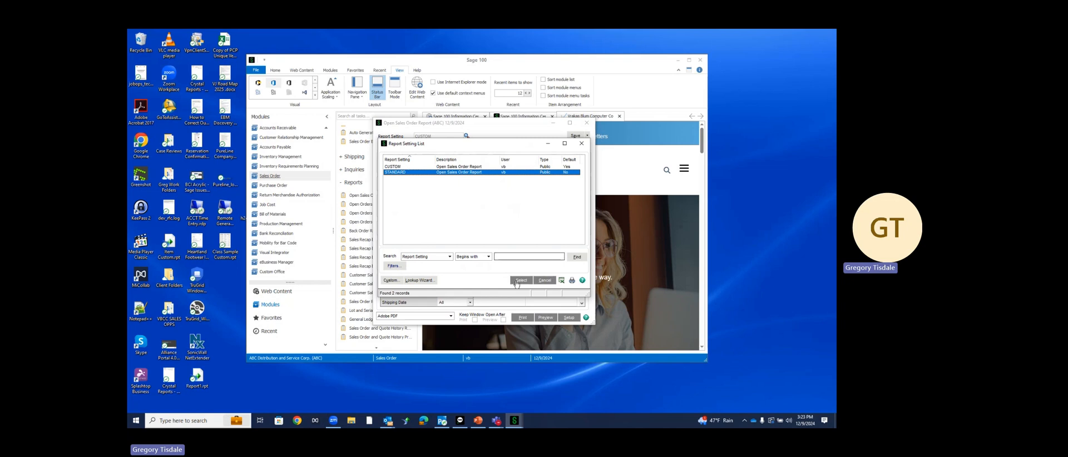
{"action": "left_click", "coordinate": [552, 281]}
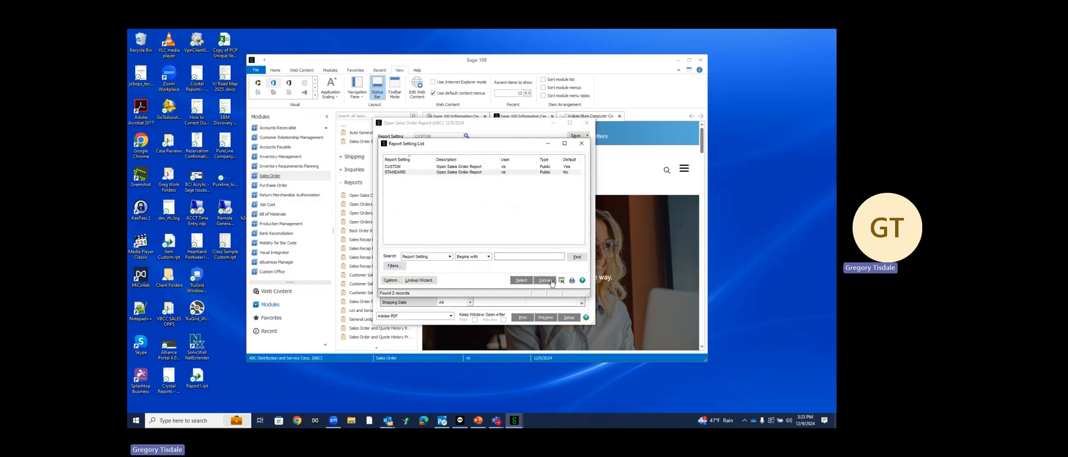
Save the report setting as a new setting named TEST, then show the Save options again
{"action": "left_click", "coordinate": [587, 135]}
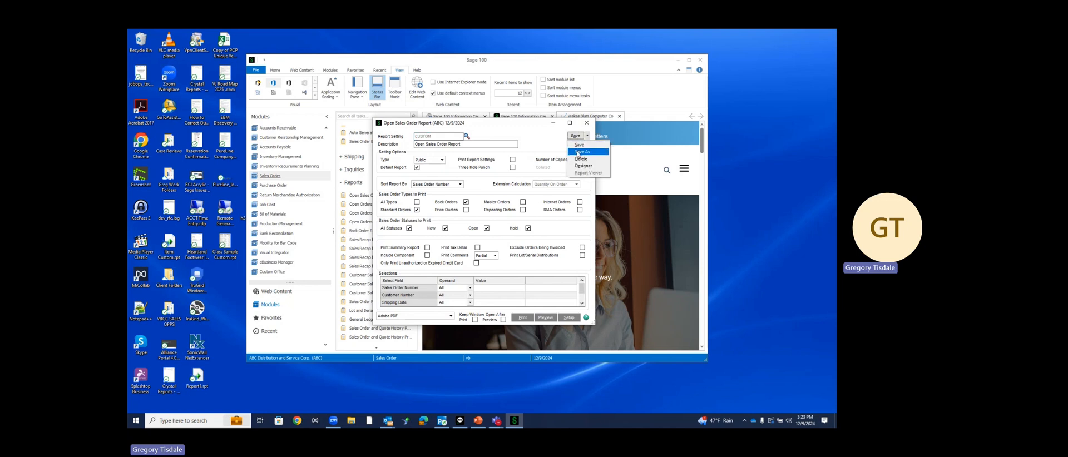
{"action": "left_click", "coordinate": [582, 151]}
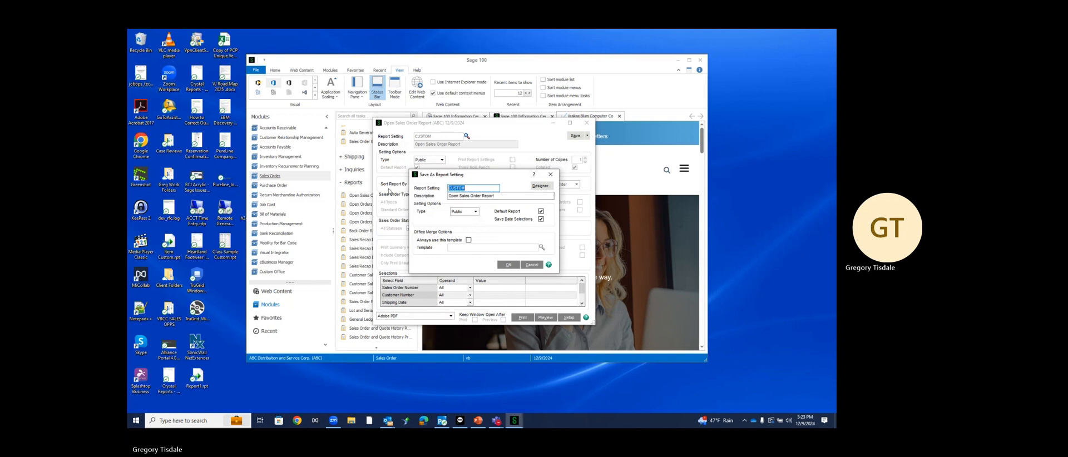
{"action": "type", "text": "TEST"}
{"action": "key", "text": "Tab"}
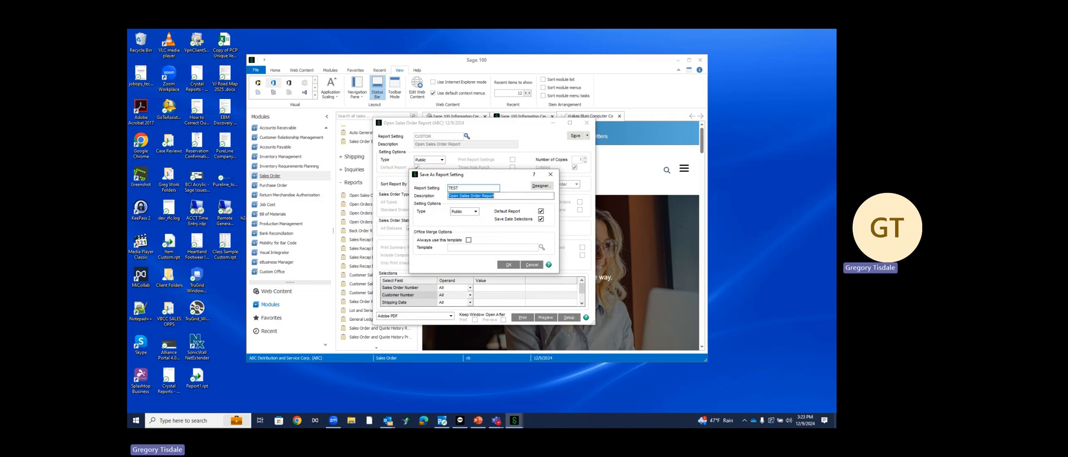
{"action": "left_click", "coordinate": [509, 264]}
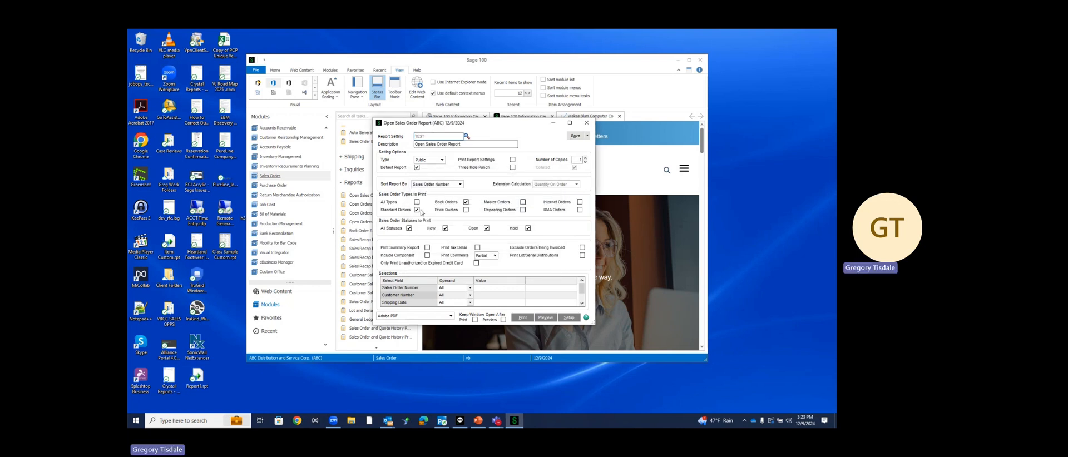
{"action": "left_click", "coordinate": [589, 136]}
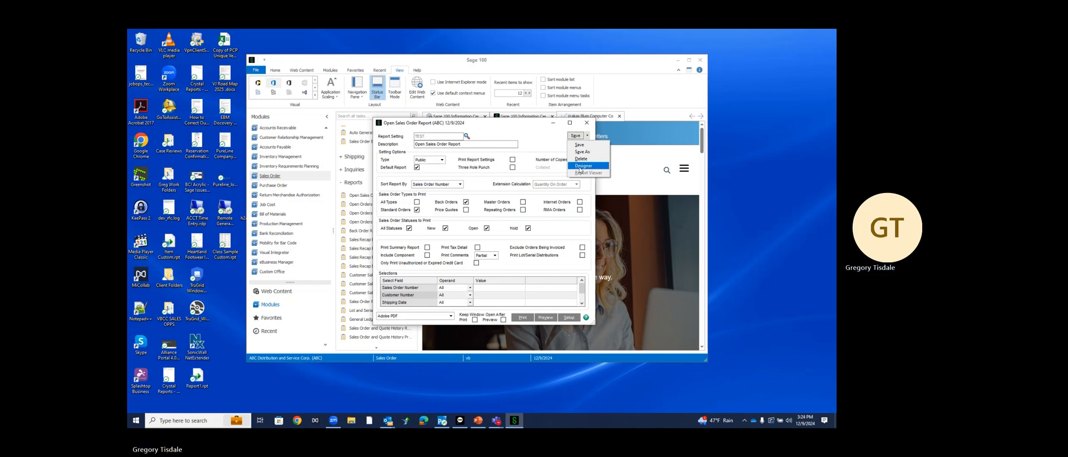
{"action": "left_click", "coordinate": [581, 166]}
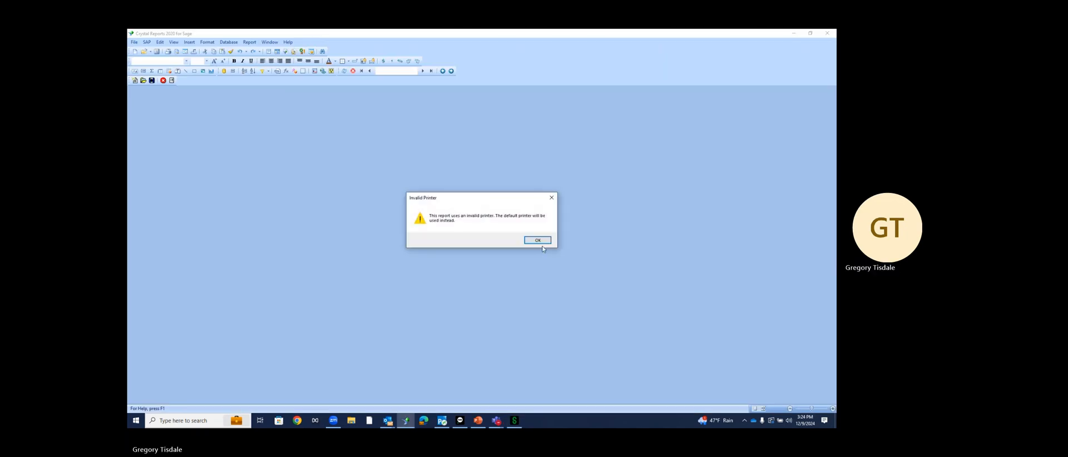
{"action": "left_click", "coordinate": [541, 241]}
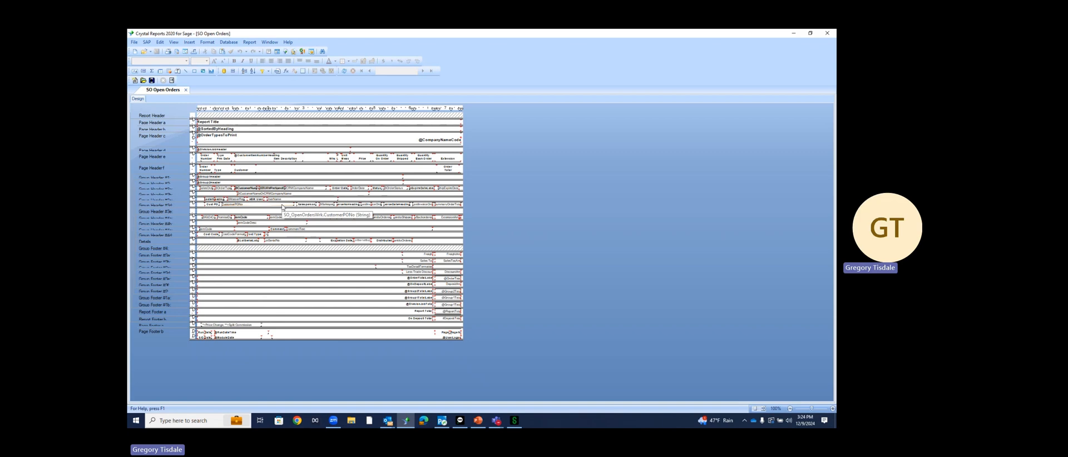
{"action": "left_click", "coordinate": [834, 33]}
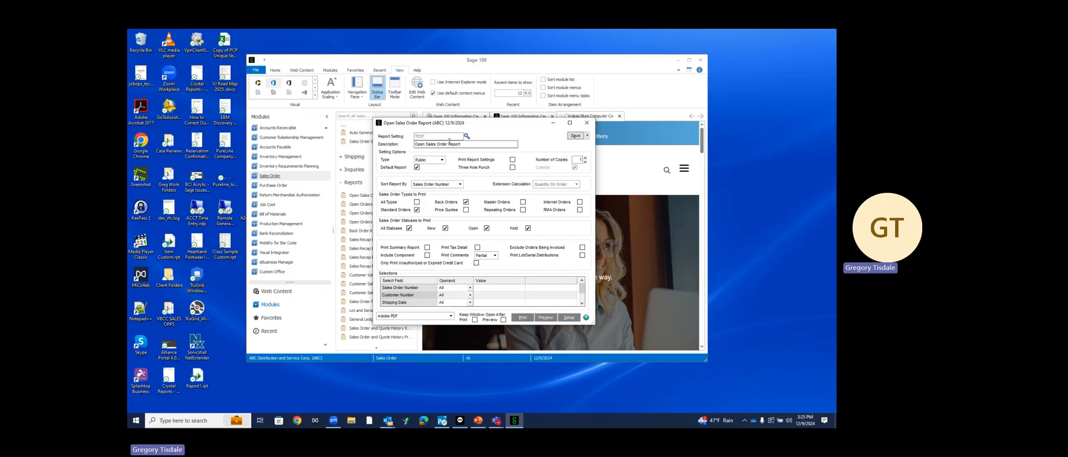
Review the Open Sales Order Report's saved report settings list, then close the report window
{"action": "left_click", "coordinate": [468, 137]}
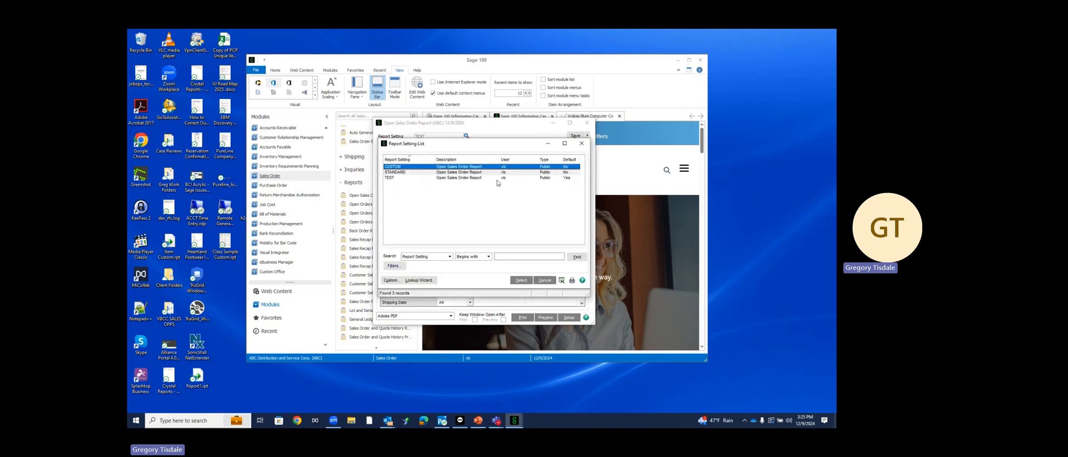
{"action": "left_click", "coordinate": [581, 146]}
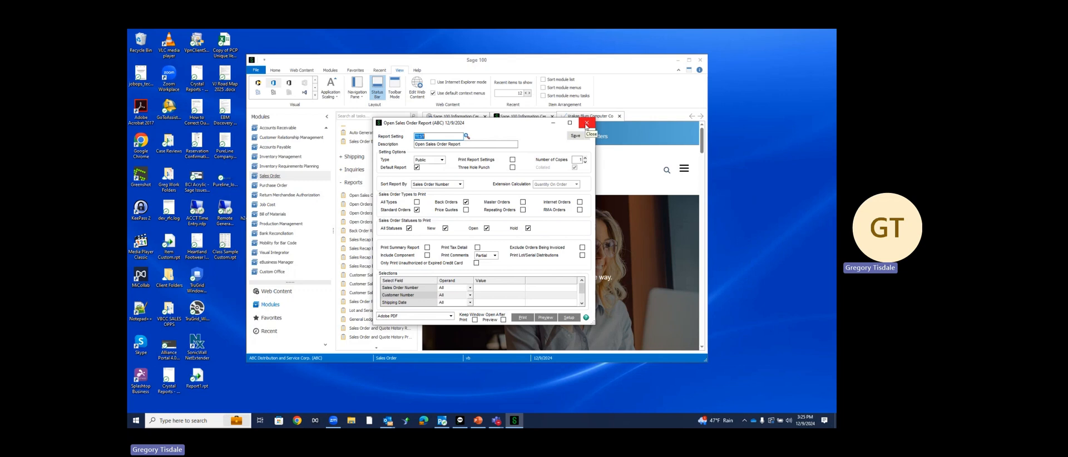
{"action": "left_click", "coordinate": [586, 126]}
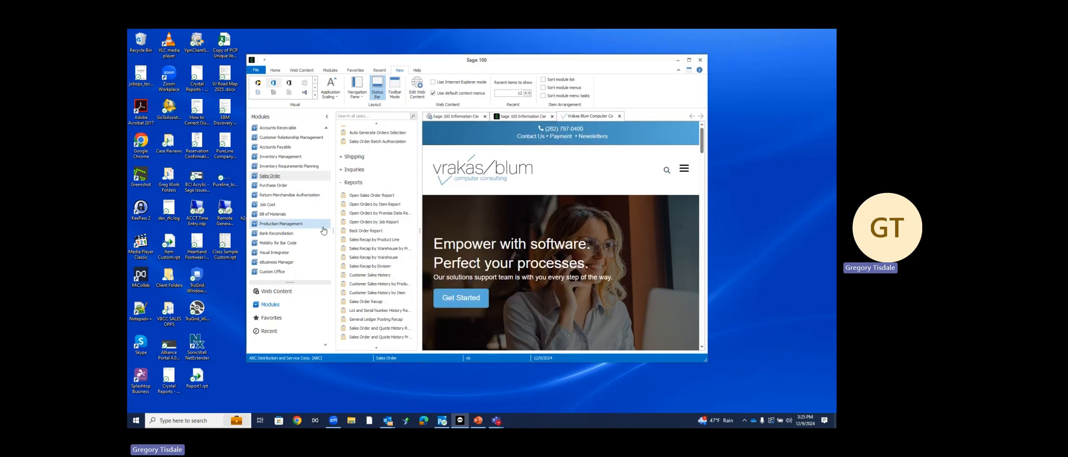
Create sales order form code TEST in Sales Order Printing, based on the Plain template
{"action": "scroll", "coordinate": [320, 235], "scroll_direction": "up", "scroll_amount": 1}
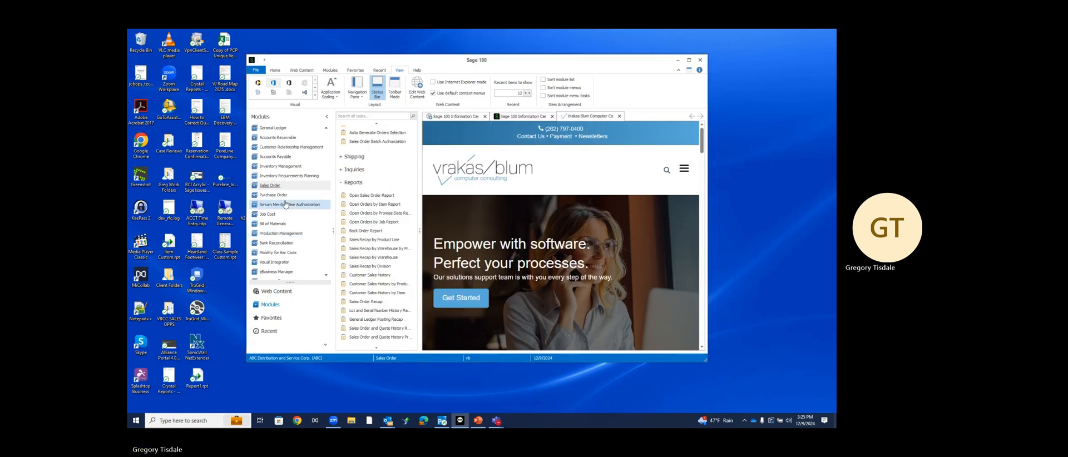
{"action": "scroll", "coordinate": [359, 180], "scroll_direction": "up", "scroll_amount": 4}
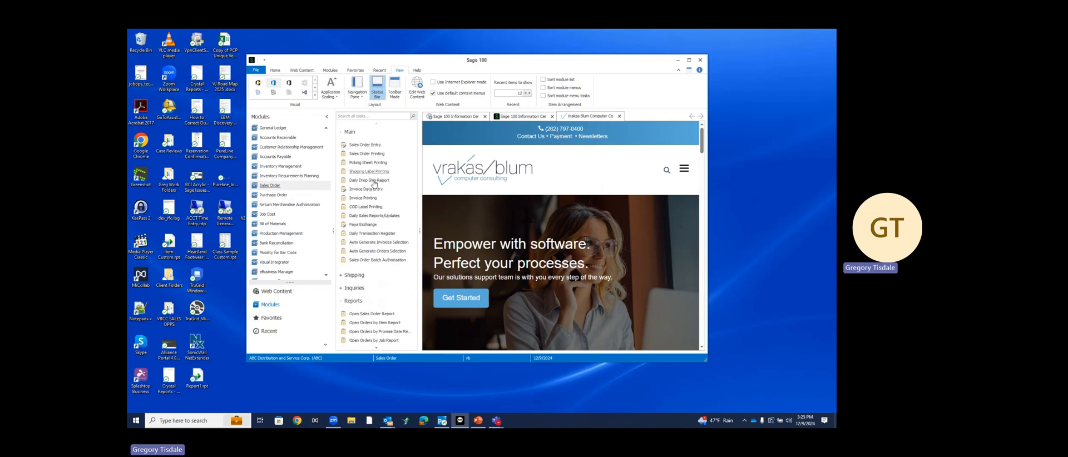
{"action": "left_click", "coordinate": [365, 155]}
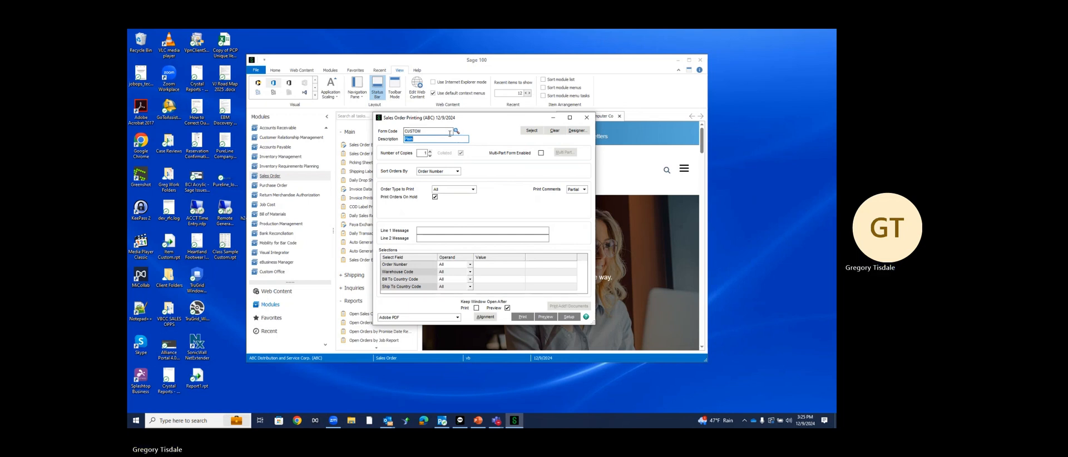
{"action": "left_click", "coordinate": [450, 134]}
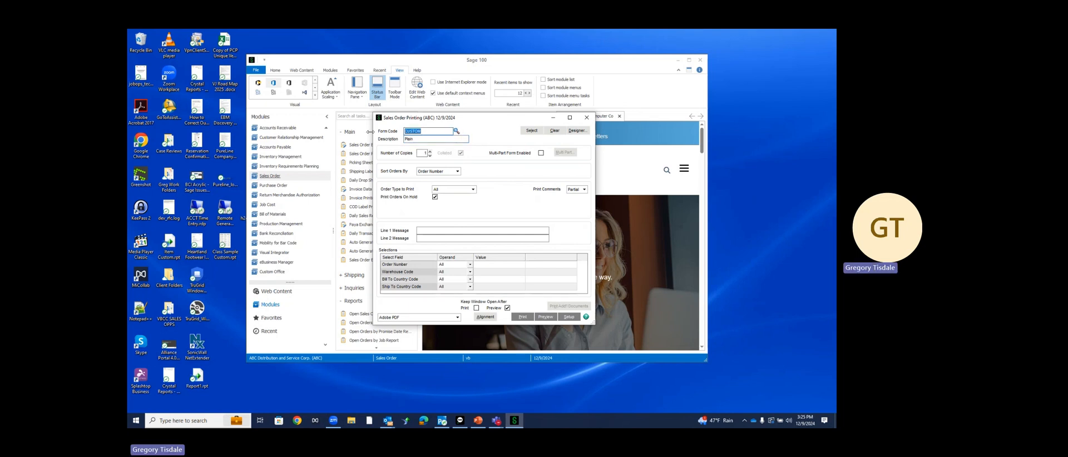
{"action": "type", "text": "TEST"}
{"action": "key", "text": "Tab"}
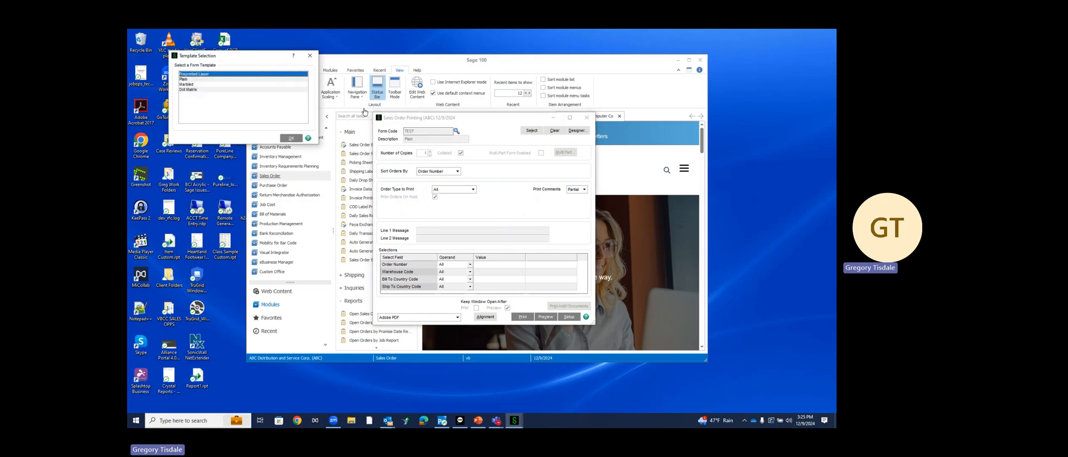
{"action": "left_click", "coordinate": [184, 80]}
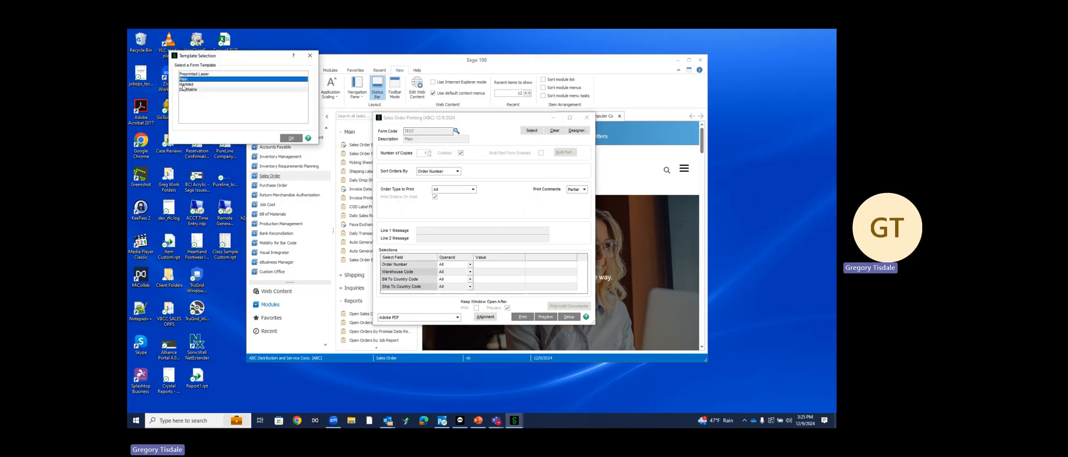
{"action": "left_click", "coordinate": [290, 139]}
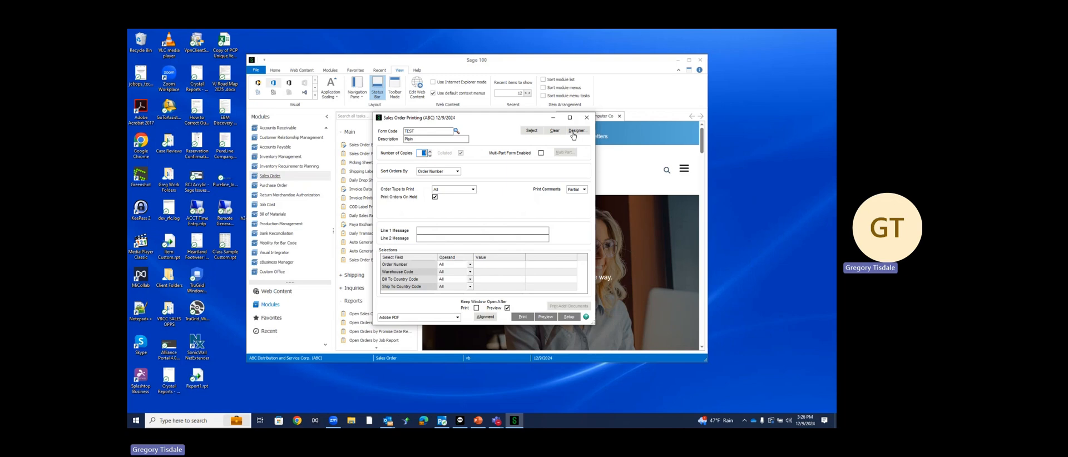
{"action": "left_click", "coordinate": [574, 131]}
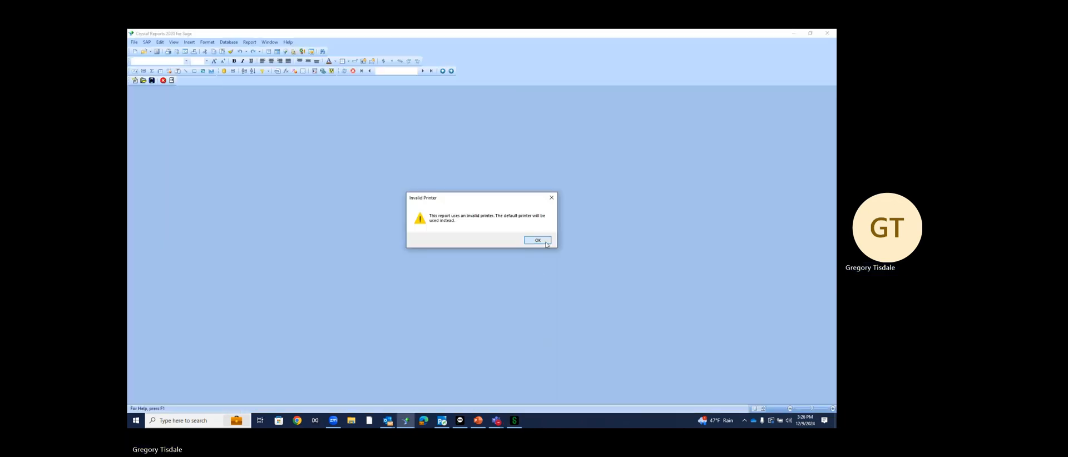
{"action": "left_click", "coordinate": [543, 242]}
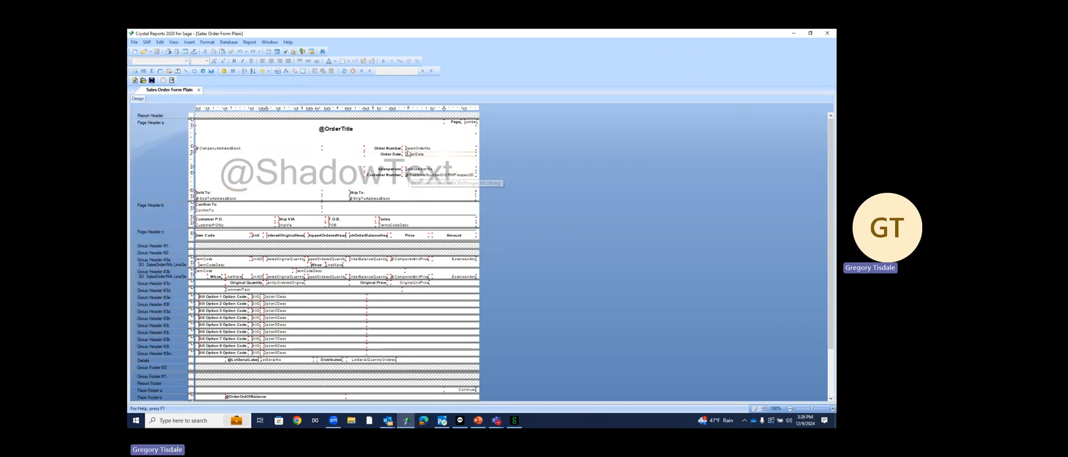
{"action": "left_click", "coordinate": [410, 149]}
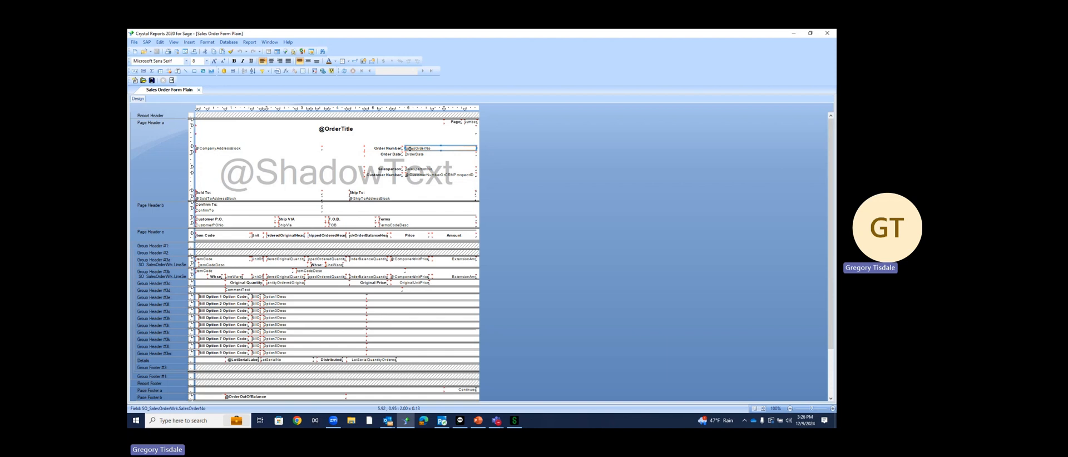
{"action": "left_click", "coordinate": [340, 173]}
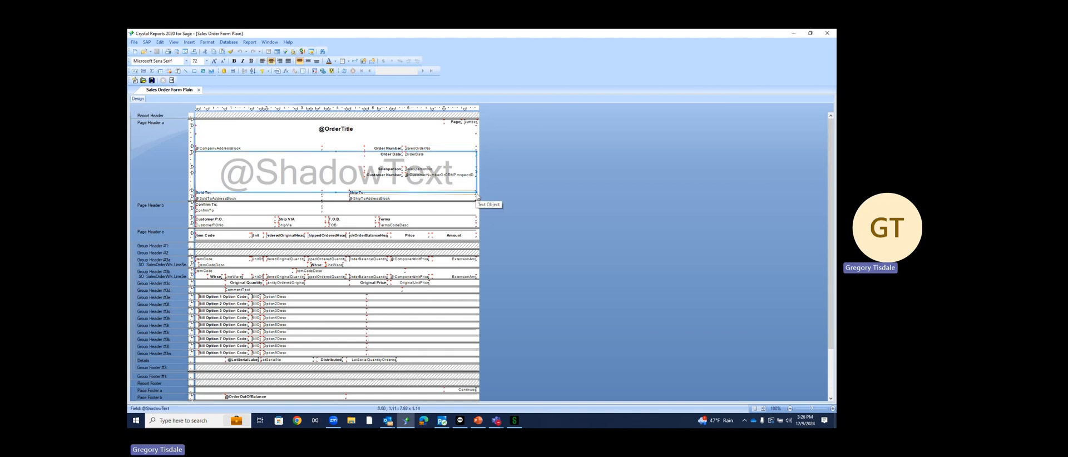
{"action": "left_click_drag", "start_coordinate": [476, 193], "coordinate": [276, 178]}
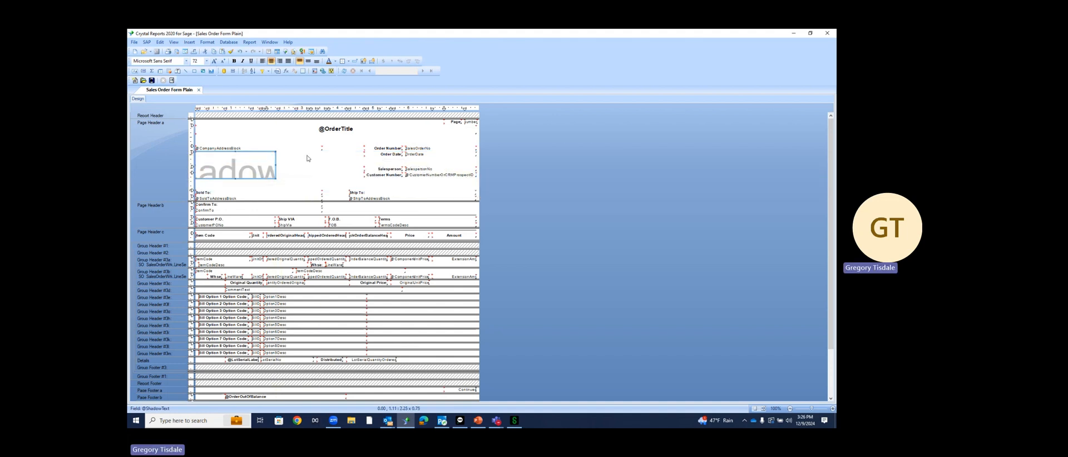
Set the order number, order date, salesperson and customer number labels and fields to font size 9
{"action": "left_click", "coordinate": [391, 154]}
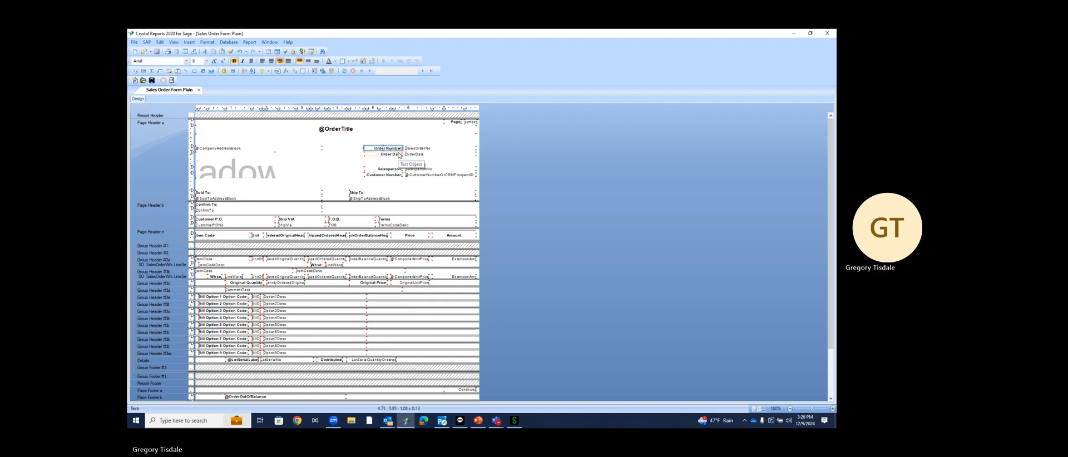
{"action": "left_click", "coordinate": [394, 155], "text": "ctrl"}
{"action": "left_click", "coordinate": [413, 155], "text": "ctrl"}
{"action": "left_click", "coordinate": [413, 149], "text": "ctrl"}
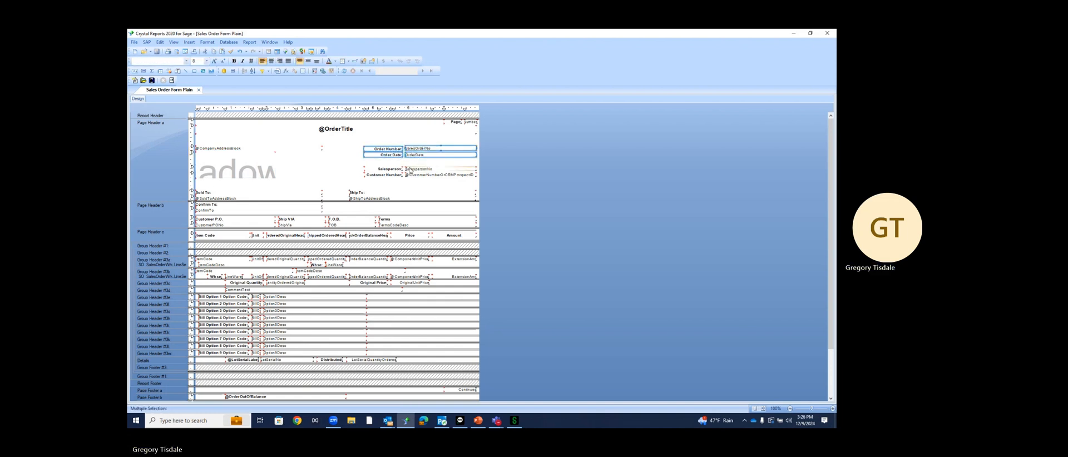
{"action": "left_click", "coordinate": [413, 169], "text": "ctrl"}
{"action": "left_click", "coordinate": [395, 169], "text": "ctrl"}
{"action": "left_click", "coordinate": [396, 176], "text": "ctrl"}
{"action": "left_click", "coordinate": [411, 176], "text": "ctrl"}
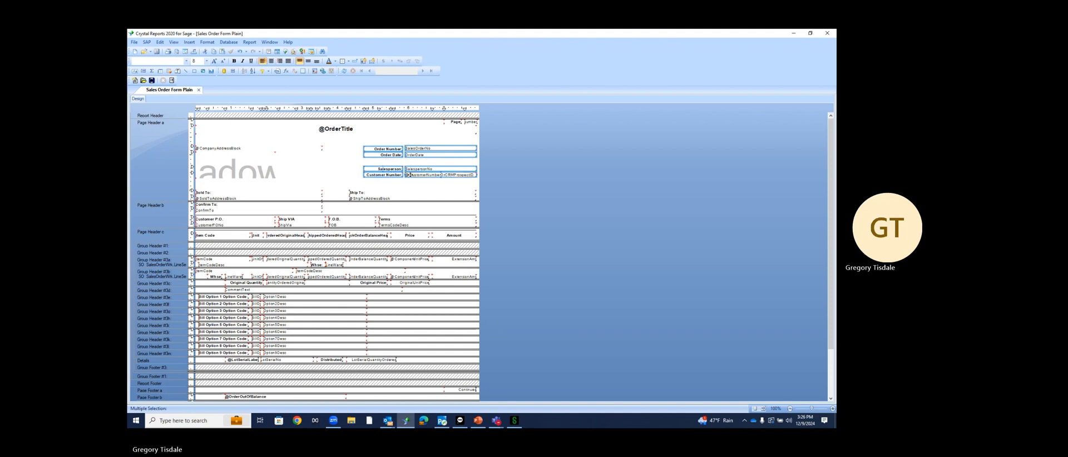
{"action": "left_click", "coordinate": [206, 61]}
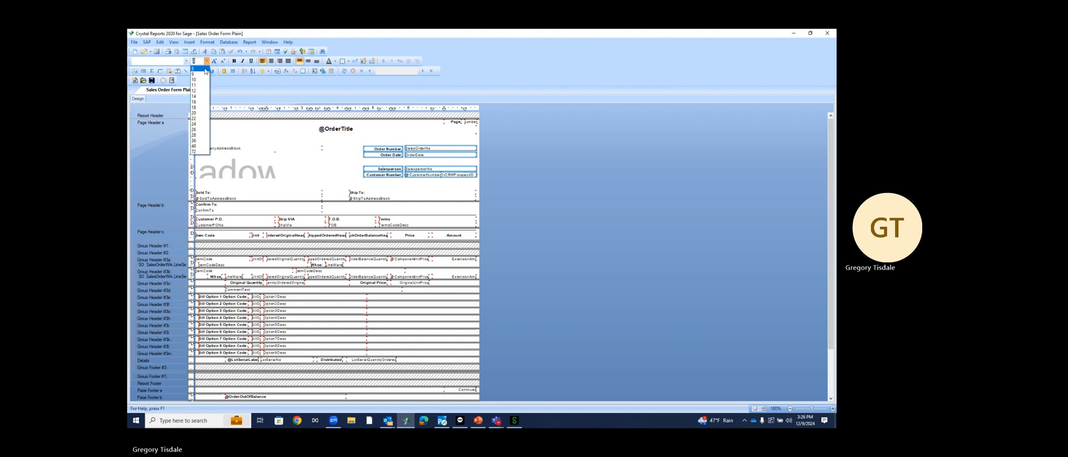
{"action": "left_click", "coordinate": [198, 75]}
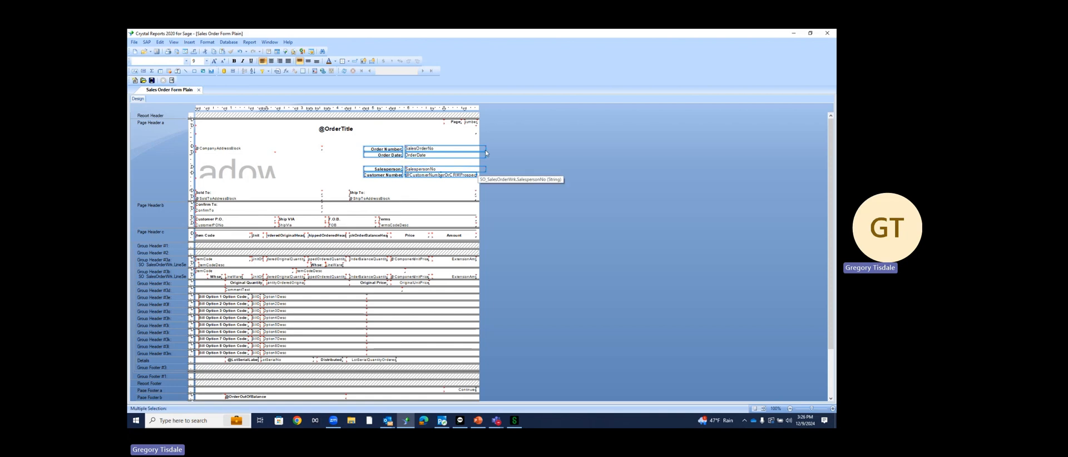
Close the Sales Order Form Plain layout and return to Sage 100
{"action": "left_click", "coordinate": [451, 132]}
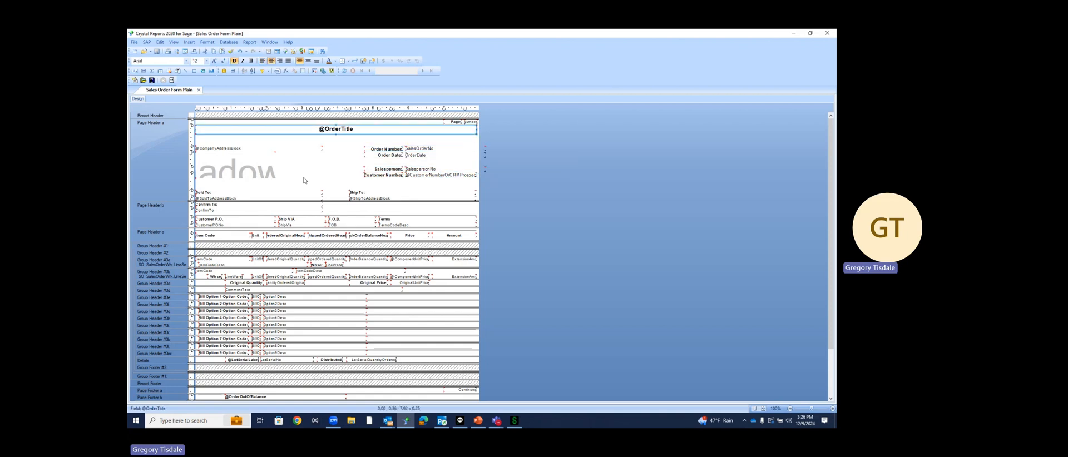
{"action": "scroll", "coordinate": [325, 222], "scroll_direction": "down", "scroll_amount": 3}
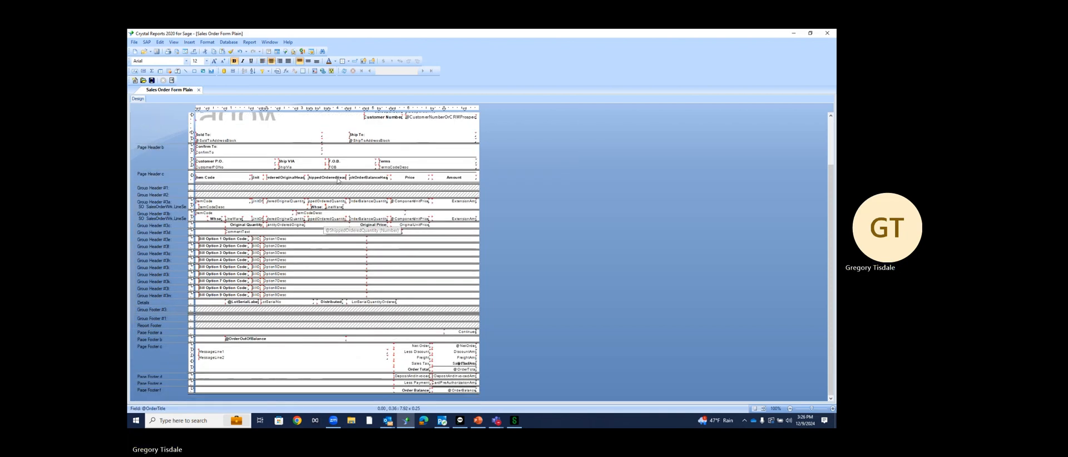
{"action": "scroll", "coordinate": [427, 268], "scroll_direction": "up", "scroll_amount": 3}
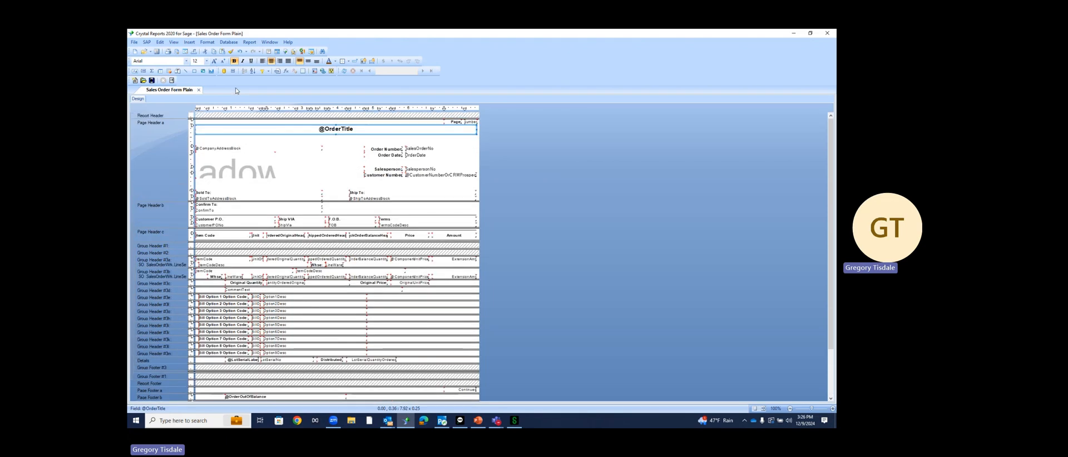
{"action": "left_click", "coordinate": [828, 33]}
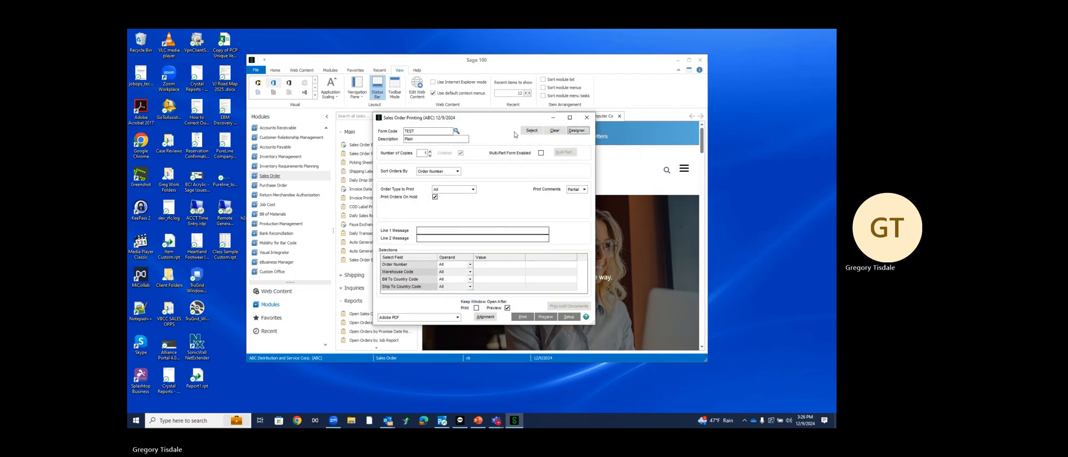
Check that TEST appears in the form code list, then close Sales Order Printing
{"action": "left_click", "coordinate": [457, 132]}
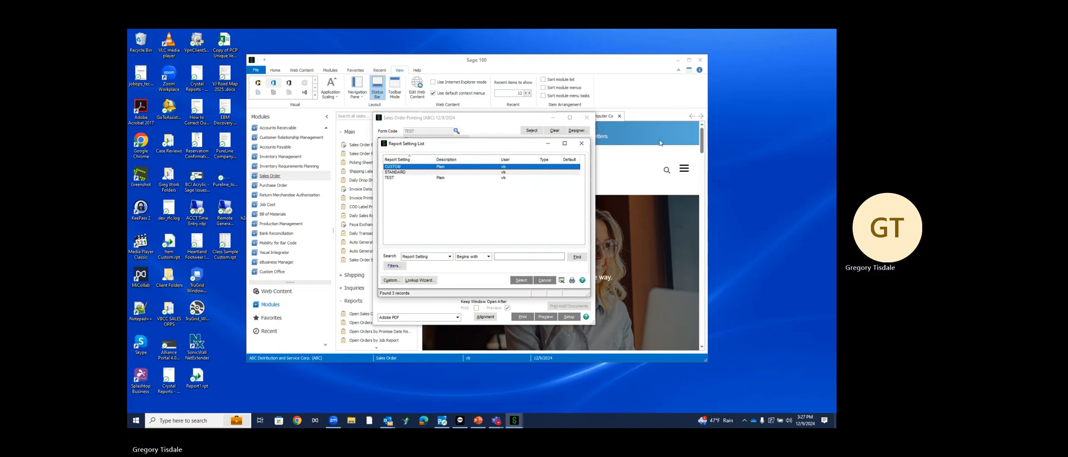
{"action": "left_click", "coordinate": [582, 143]}
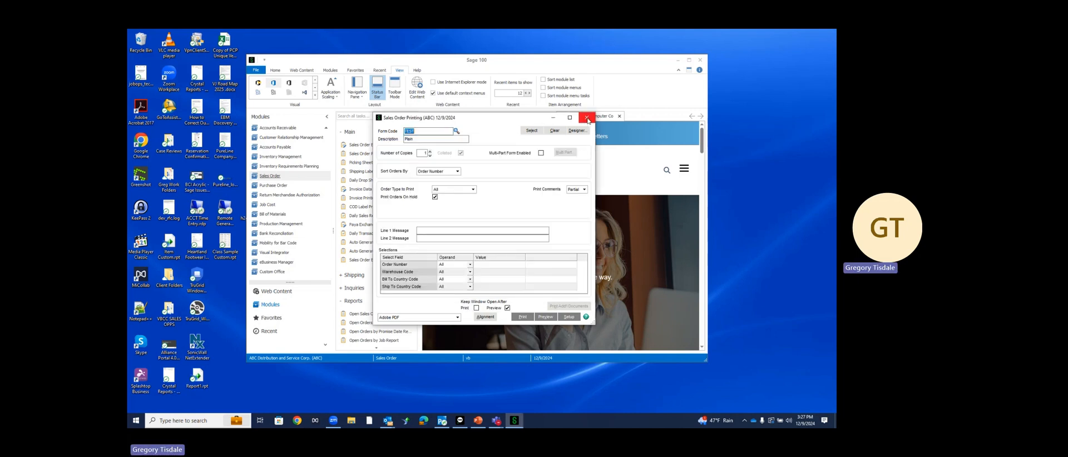
{"action": "left_click", "coordinate": [587, 118]}
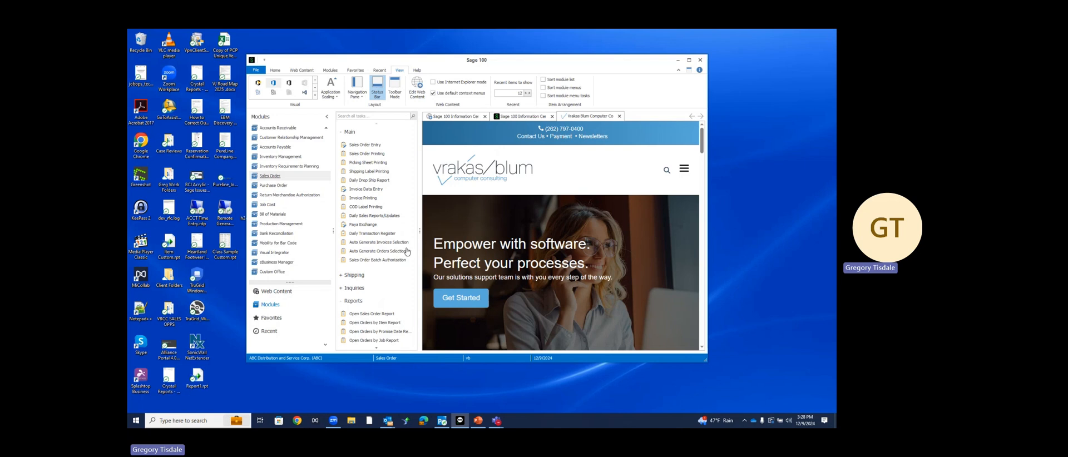
Under the Sales Order Explore tasks, launch Sales Orders View in Business Insights Explorer
{"action": "scroll", "coordinate": [392, 295], "scroll_direction": "down", "scroll_amount": 2}
{"action": "scroll", "coordinate": [392, 295], "scroll_direction": "down", "scroll_amount": 2}
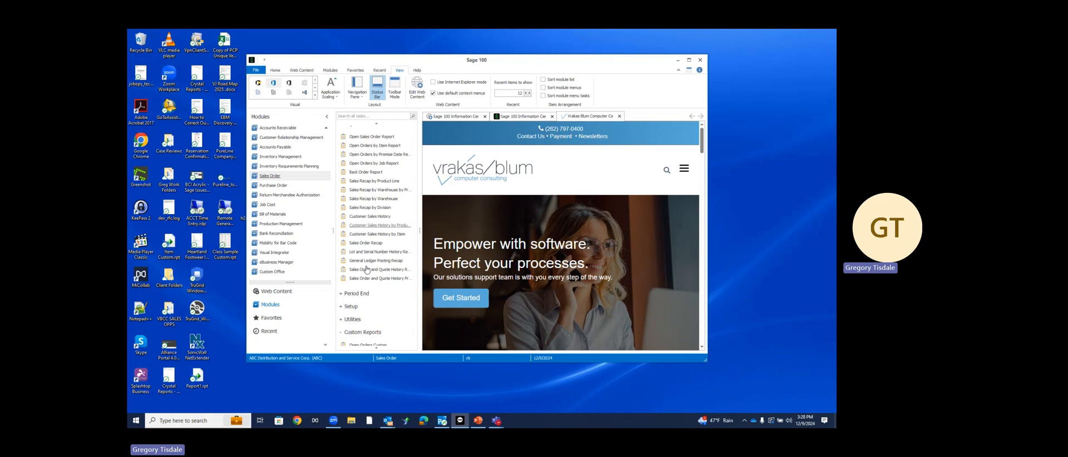
{"action": "scroll", "coordinate": [356, 290], "scroll_direction": "down", "scroll_amount": 5}
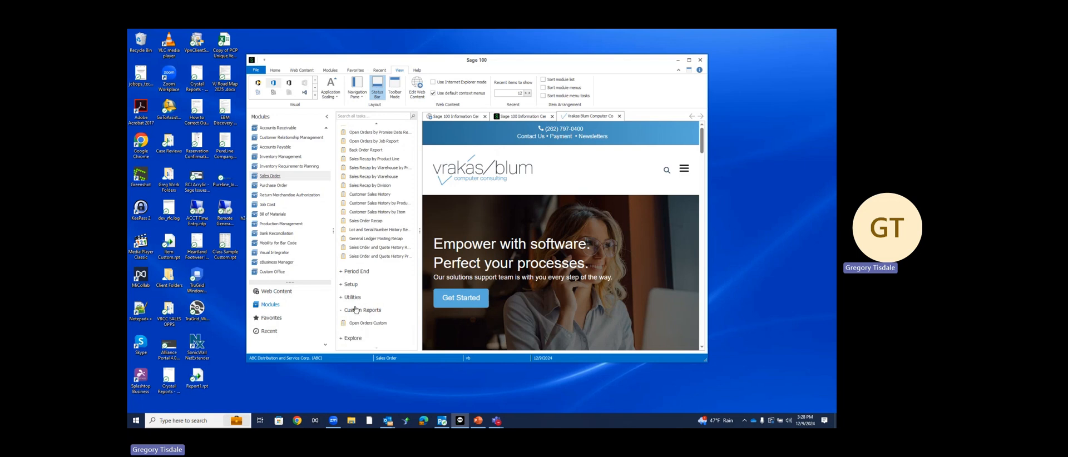
{"action": "left_click", "coordinate": [354, 338]}
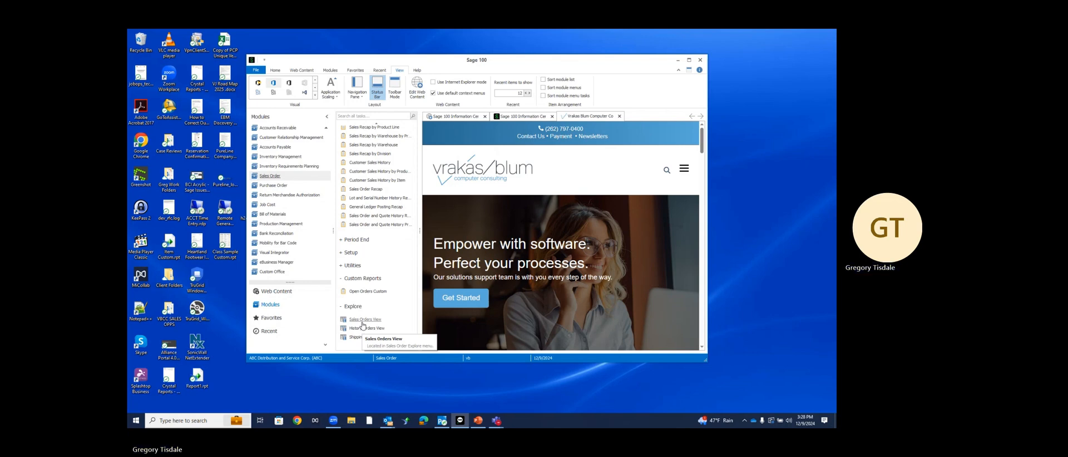
{"action": "left_click", "coordinate": [362, 320]}
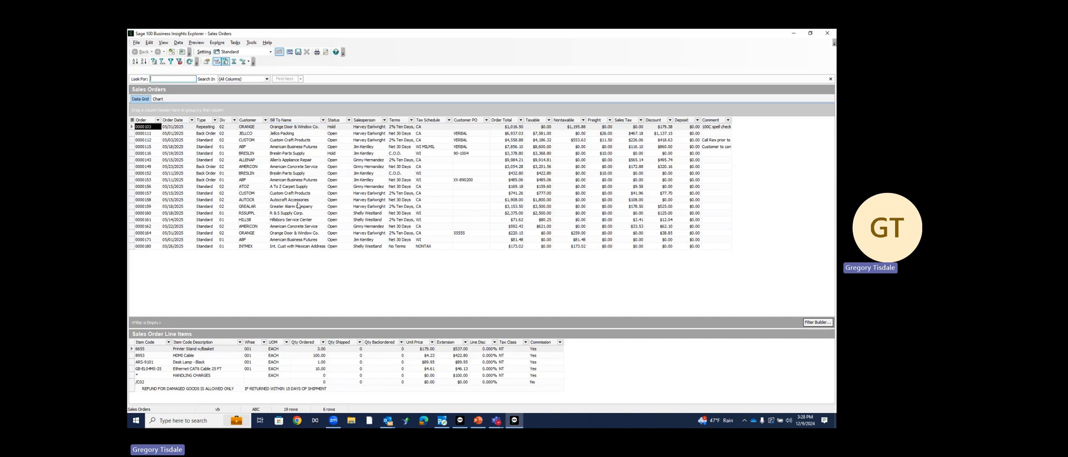
{"action": "left_click", "coordinate": [225, 121]}
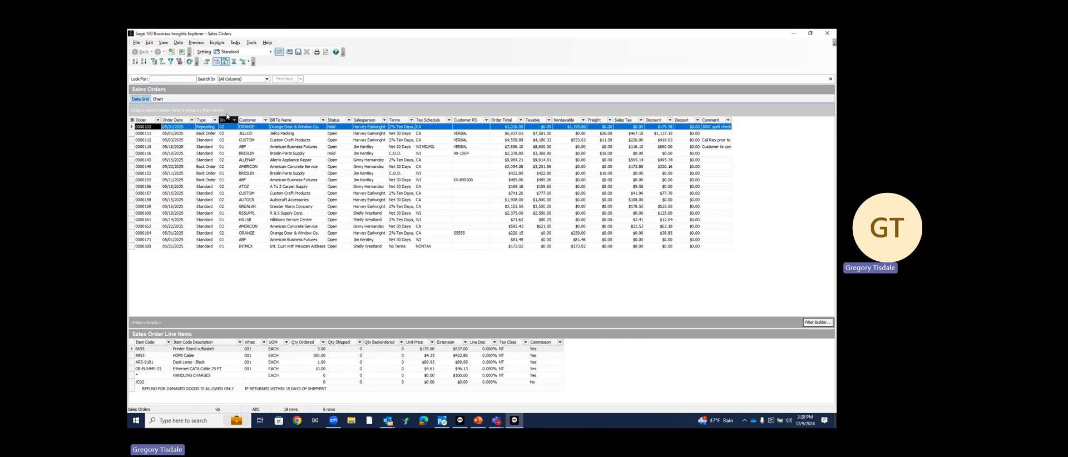
{"action": "left_click_drag", "start_coordinate": [225, 110], "coordinate": [225, 110]}
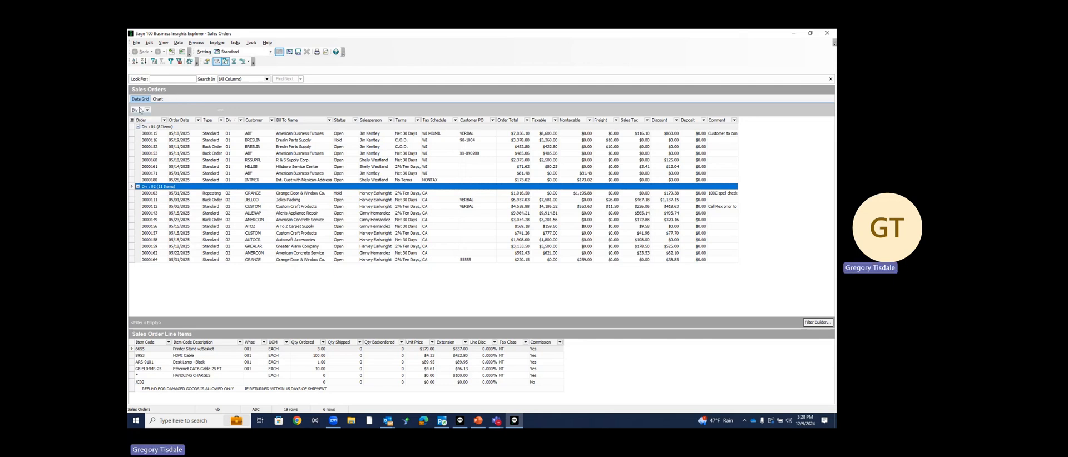
{"action": "left_click_drag", "start_coordinate": [139, 111], "coordinate": [260, 122]}
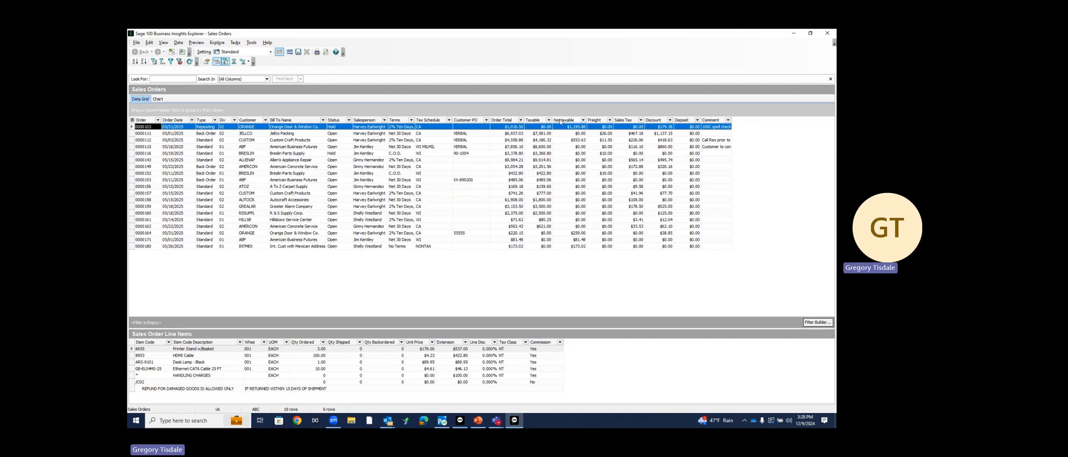
In Column Settings, hide Discount, Nontaxable, Taxable and Tax Schedule, and apply the changes
{"action": "right_click", "coordinate": [298, 122]}
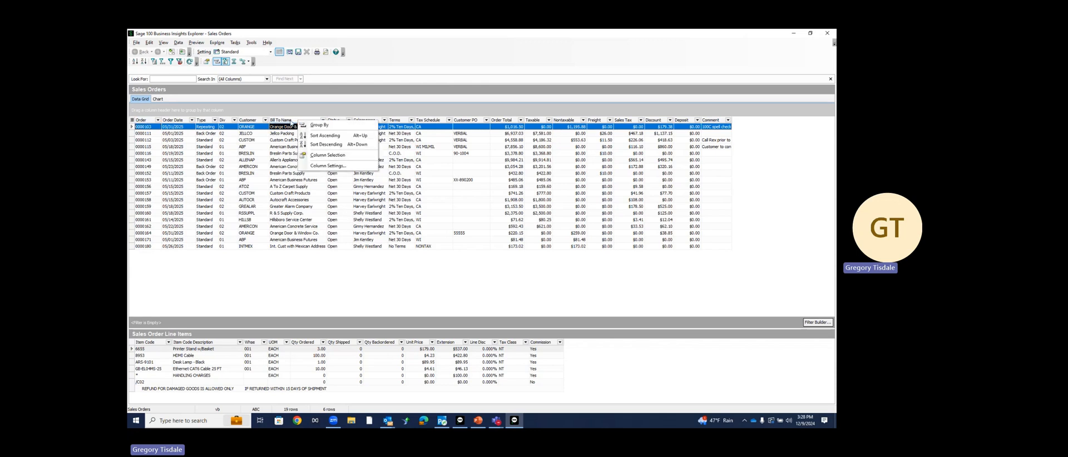
{"action": "left_click", "coordinate": [323, 166]}
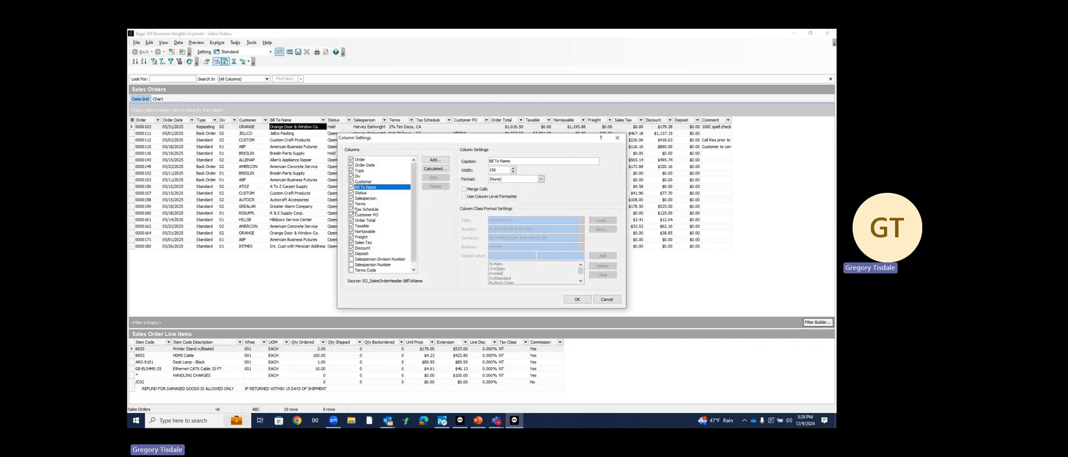
{"action": "left_click", "coordinate": [352, 249]}
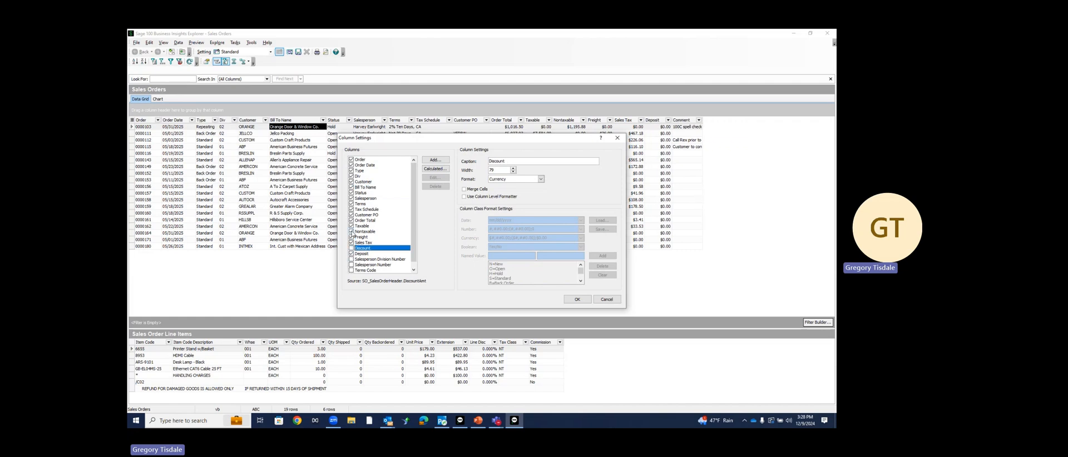
{"action": "left_click", "coordinate": [352, 232]}
{"action": "left_click", "coordinate": [351, 226]}
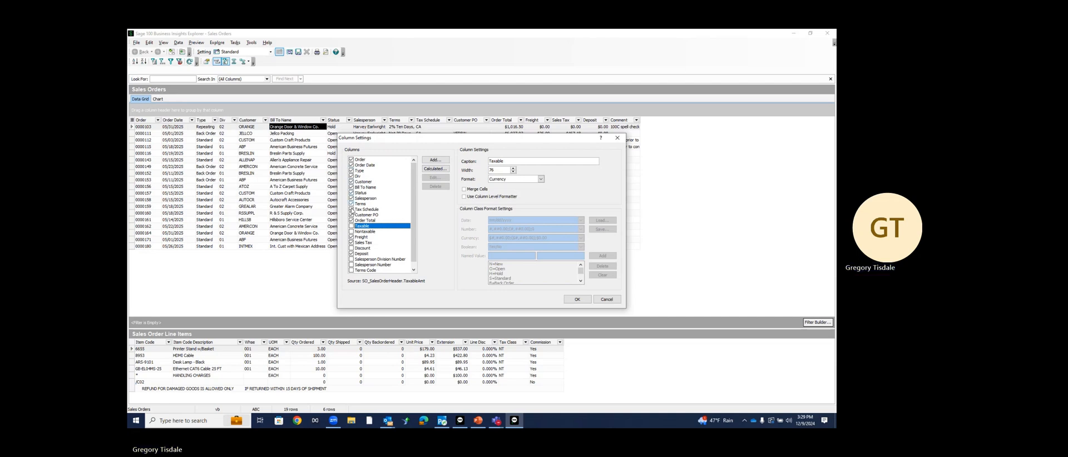
{"action": "left_click", "coordinate": [351, 210]}
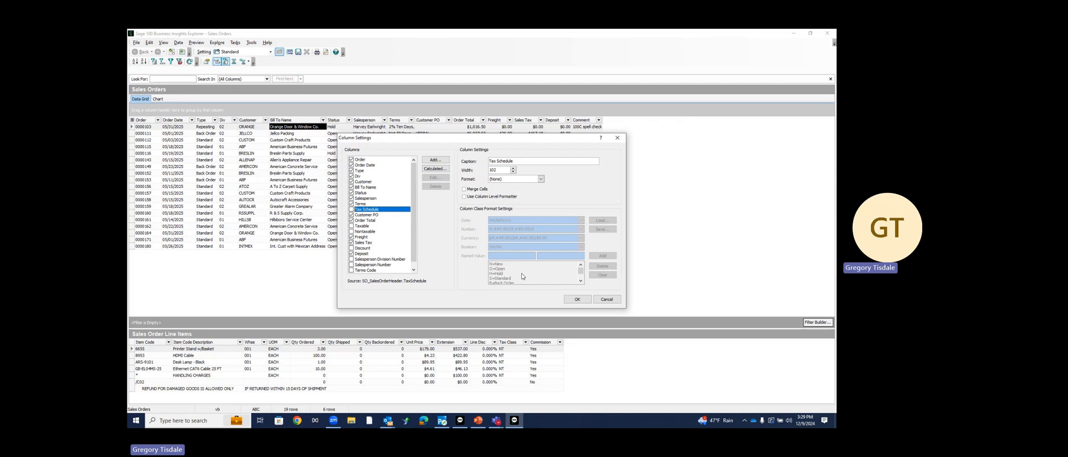
{"action": "left_click", "coordinate": [577, 300]}
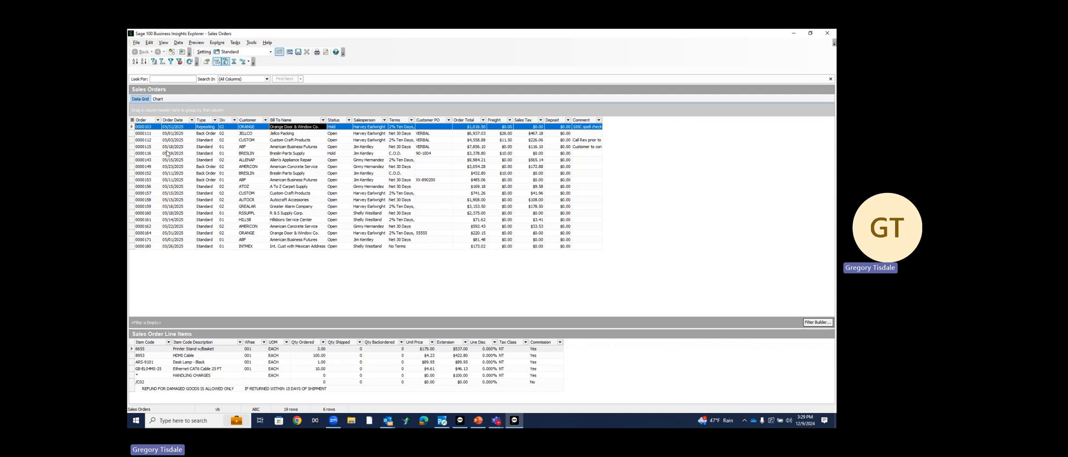
View line items for orders 0000116, 0000149 and 0000159, then export the list to Microsoft Excel
{"action": "left_click", "coordinate": [168, 155]}
{"action": "left_click", "coordinate": [170, 166]}
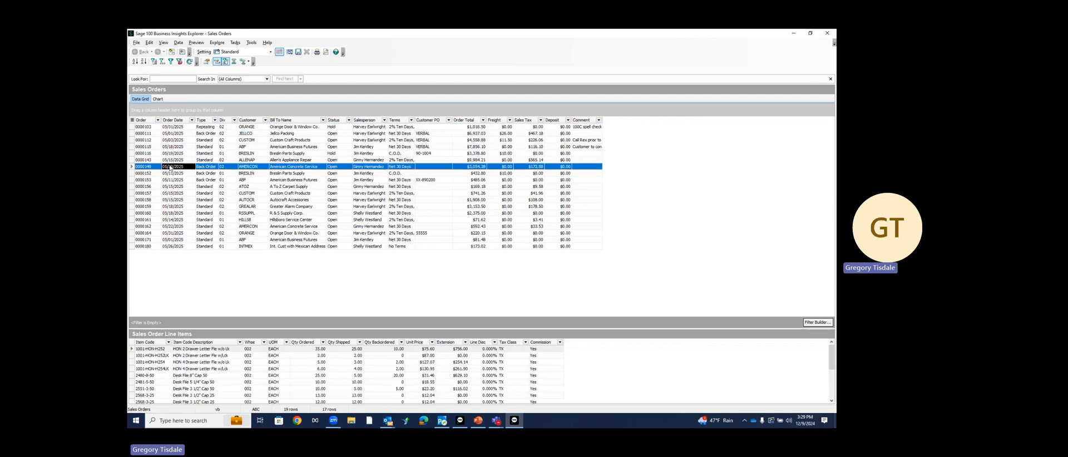
{"action": "left_click", "coordinate": [183, 207]}
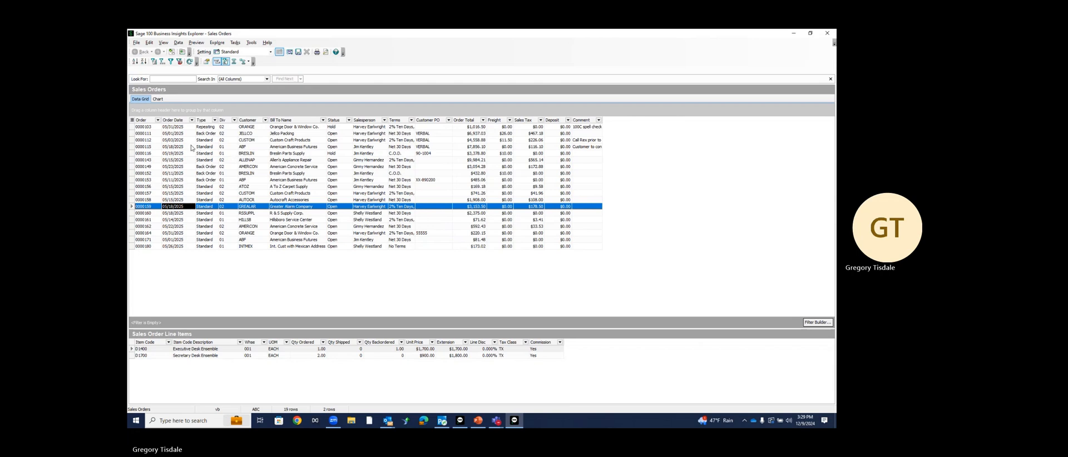
{"action": "left_click", "coordinate": [136, 43]}
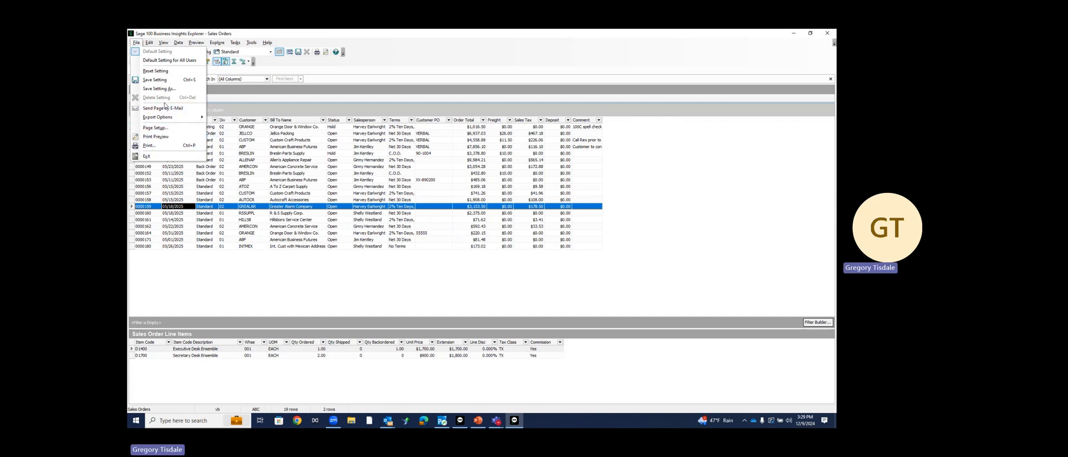
{"action": "mouse_move", "coordinate": [166, 118]}
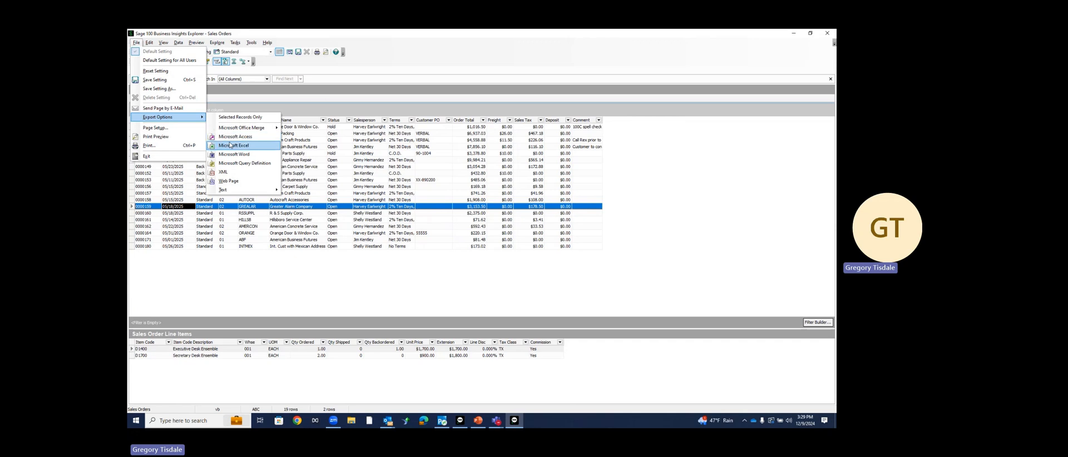
{"action": "left_click", "coordinate": [231, 145]}
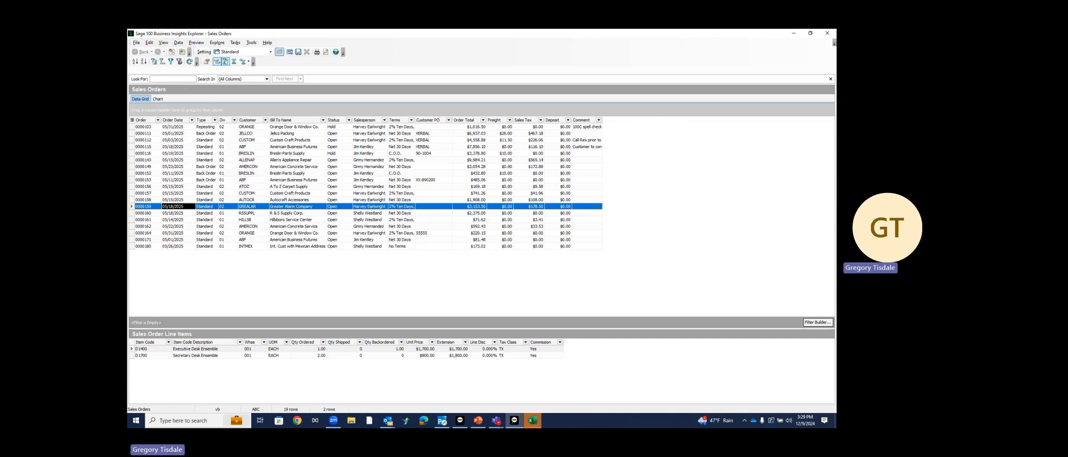
Maximize the exported workbook and autofit all worksheet columns to their contents
{"action": "left_click", "coordinate": [532, 421]}
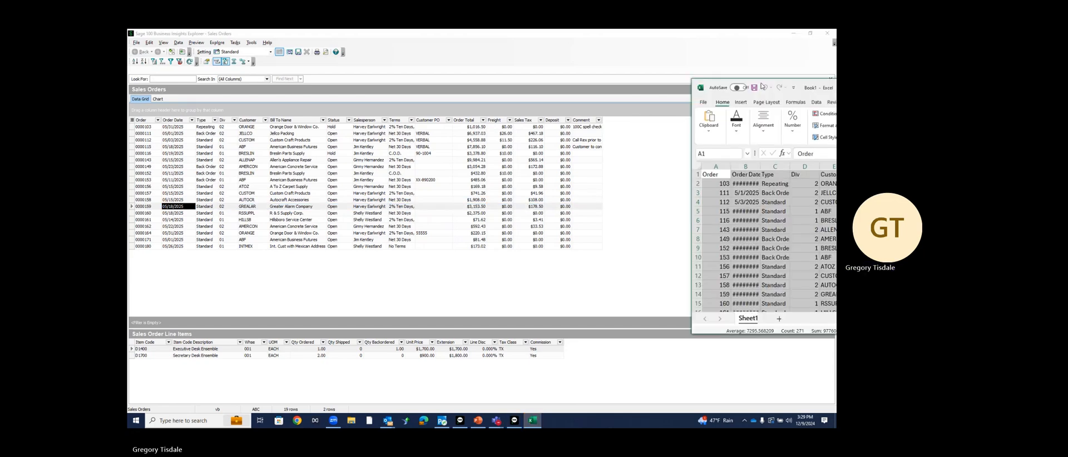
{"action": "left_click", "coordinate": [567, 109]}
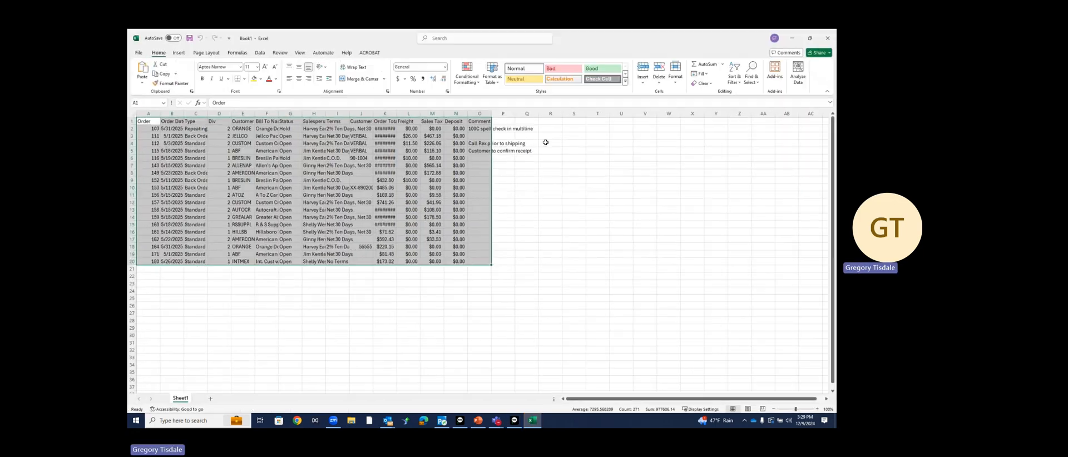
{"action": "left_click", "coordinate": [133, 114]}
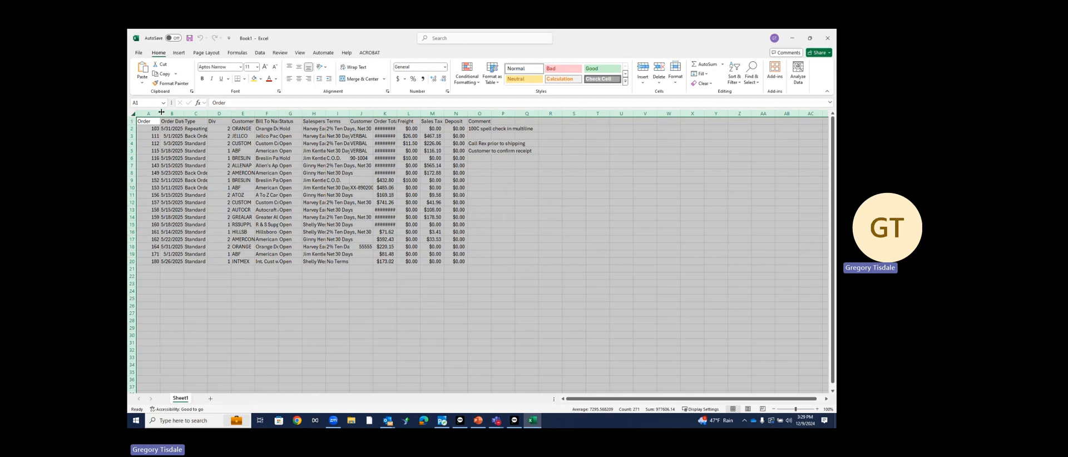
{"action": "left_click_drag", "start_coordinate": [161, 114], "coordinate": [160, 112]}
{"action": "double_click", "coordinate": [160, 113]}
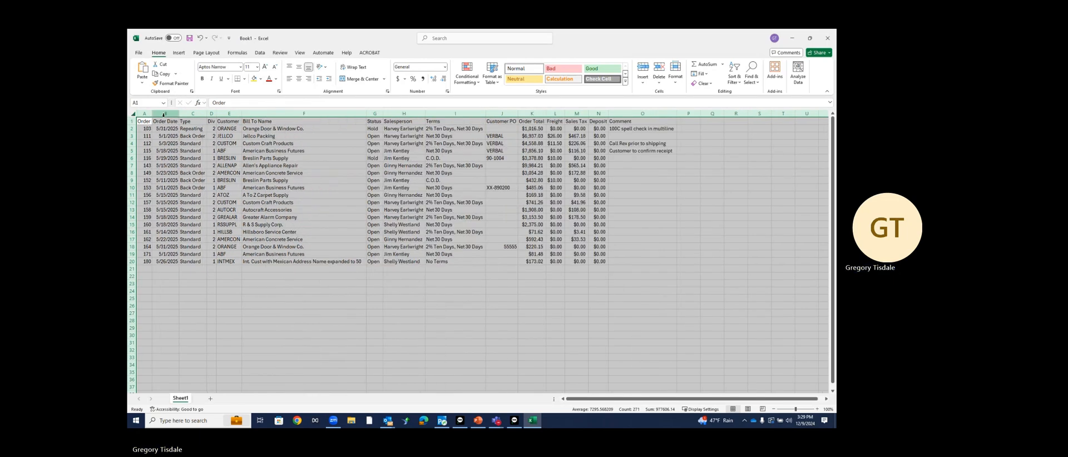
{"action": "left_click", "coordinate": [348, 304]}
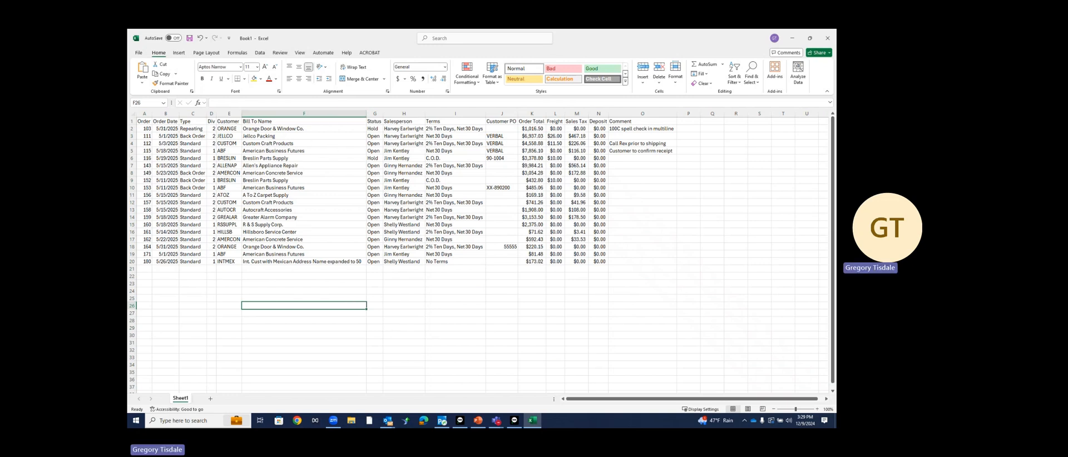
Close the exported Excel workbook without saving it
{"action": "left_click", "coordinate": [828, 38]}
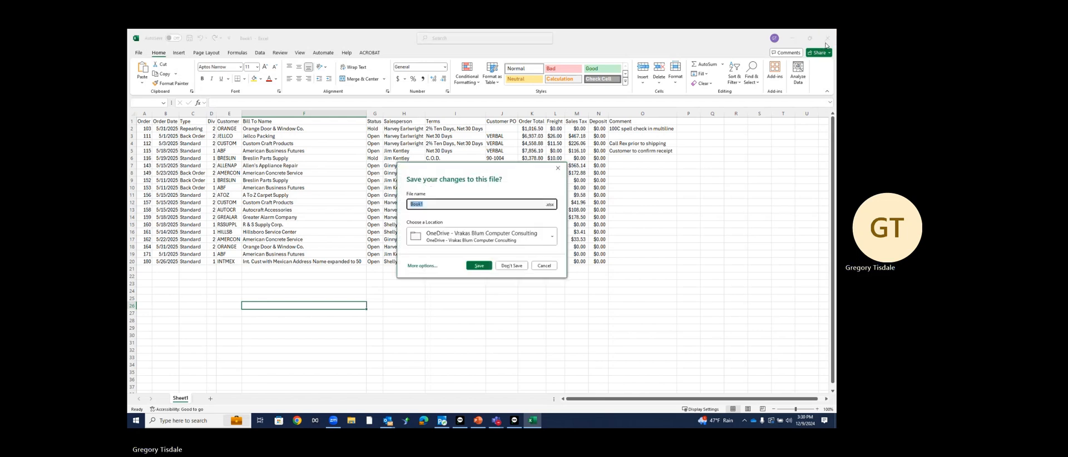
{"action": "left_click", "coordinate": [537, 266]}
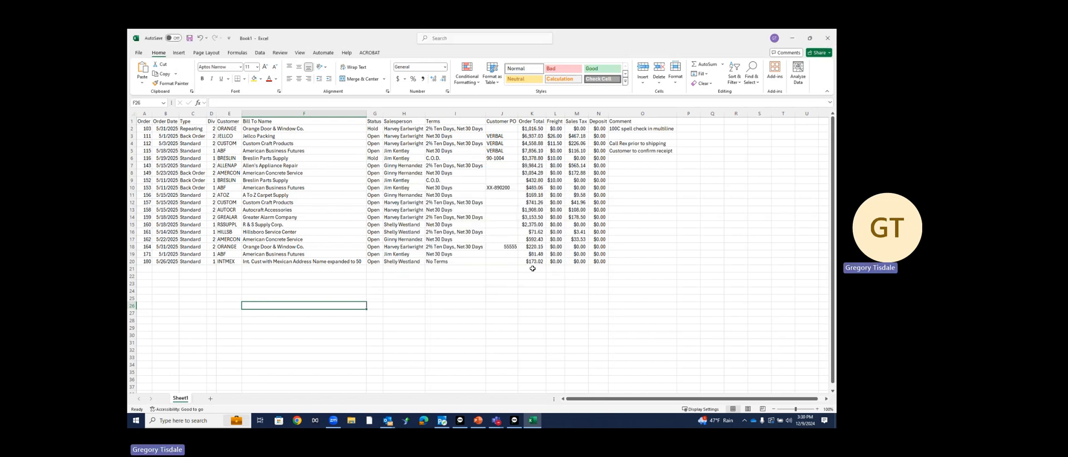
{"action": "left_click", "coordinate": [827, 39]}
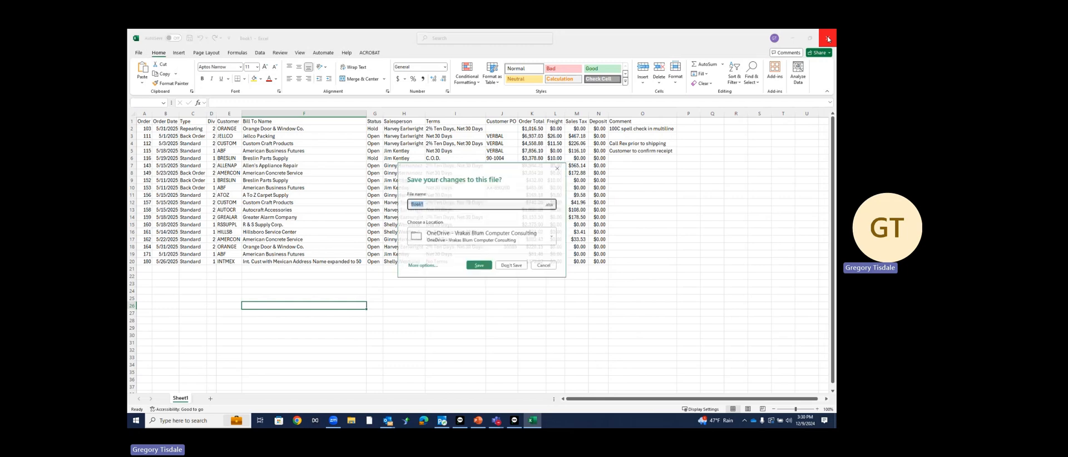
{"action": "left_click", "coordinate": [507, 266]}
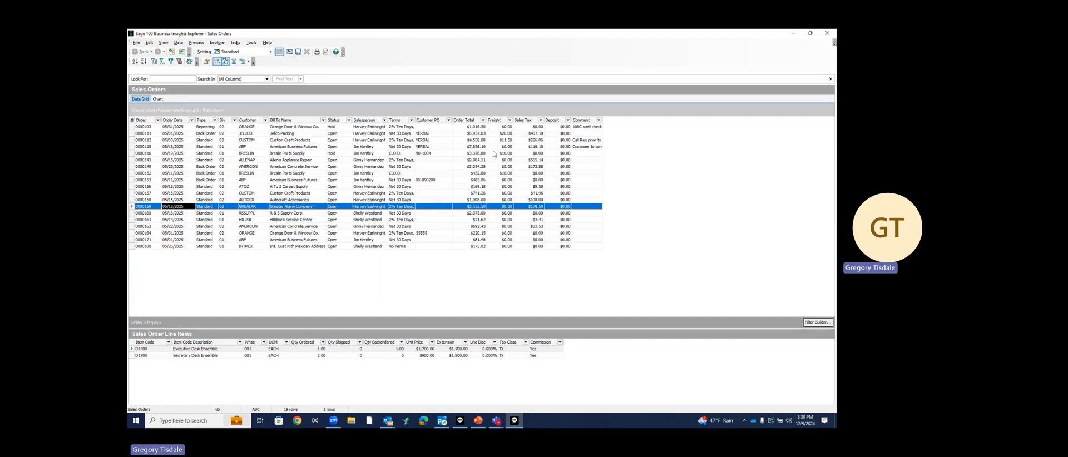
Browse the SO_SalesOrderHeader fields in Add Column without adding any, then apply the column settings
{"action": "right_click", "coordinate": [371, 121]}
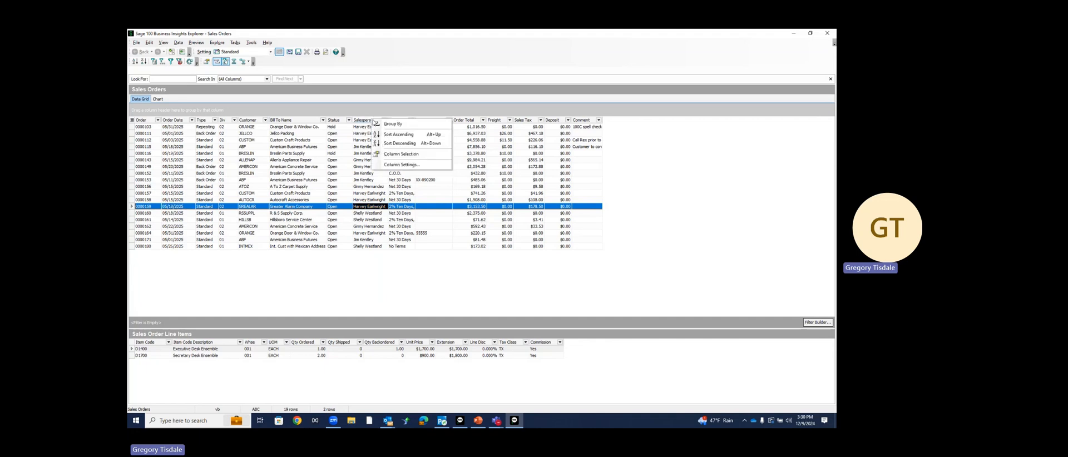
{"action": "left_click", "coordinate": [400, 164]}
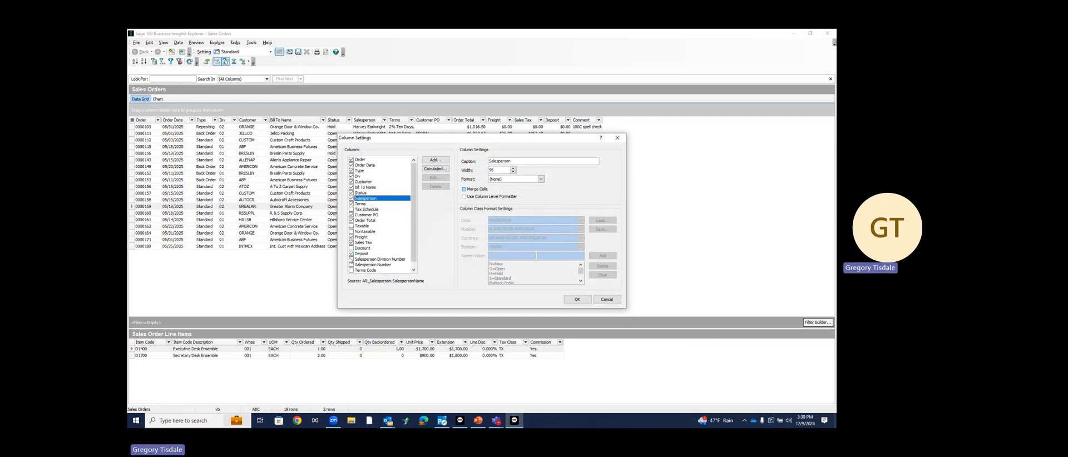
{"action": "left_click", "coordinate": [434, 161]}
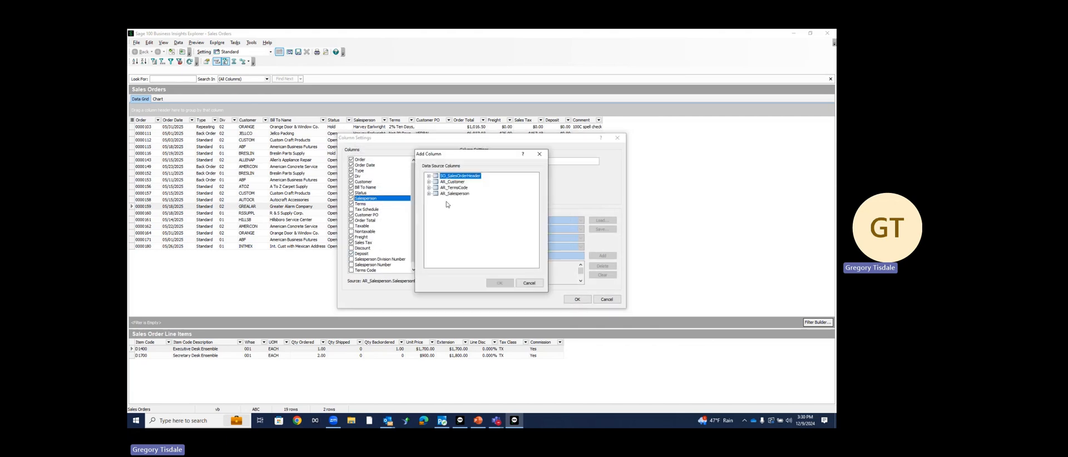
{"action": "left_click", "coordinate": [429, 177]}
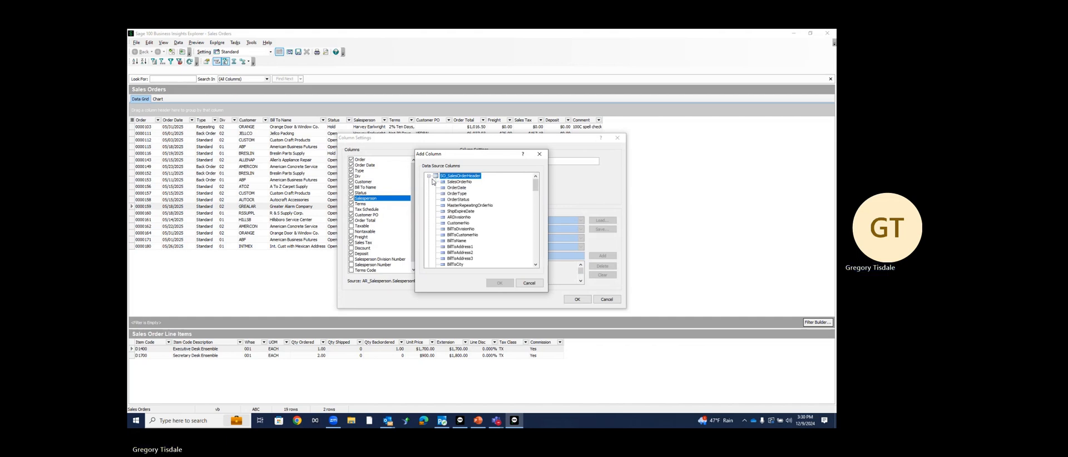
{"action": "scroll", "coordinate": [448, 210], "scroll_direction": "down", "scroll_amount": 20}
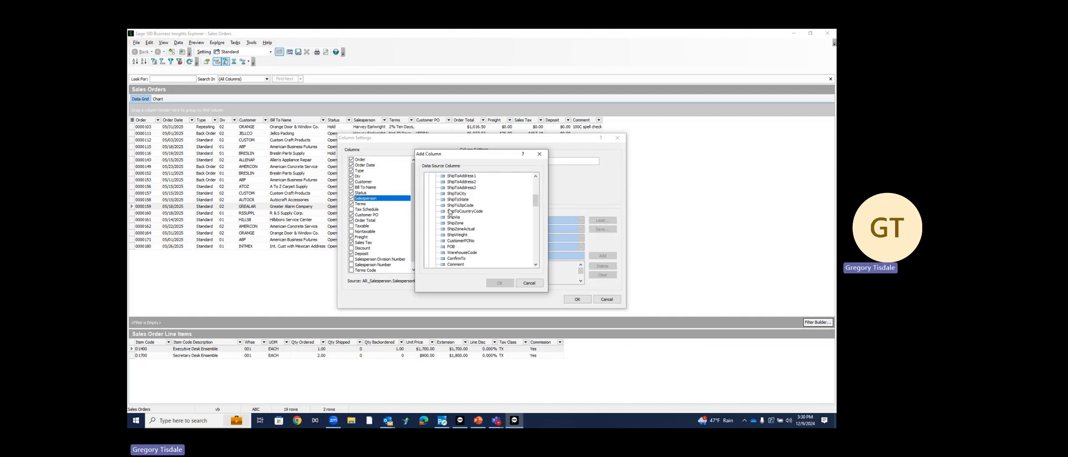
{"action": "scroll", "coordinate": [450, 213], "scroll_direction": "down", "scroll_amount": 10}
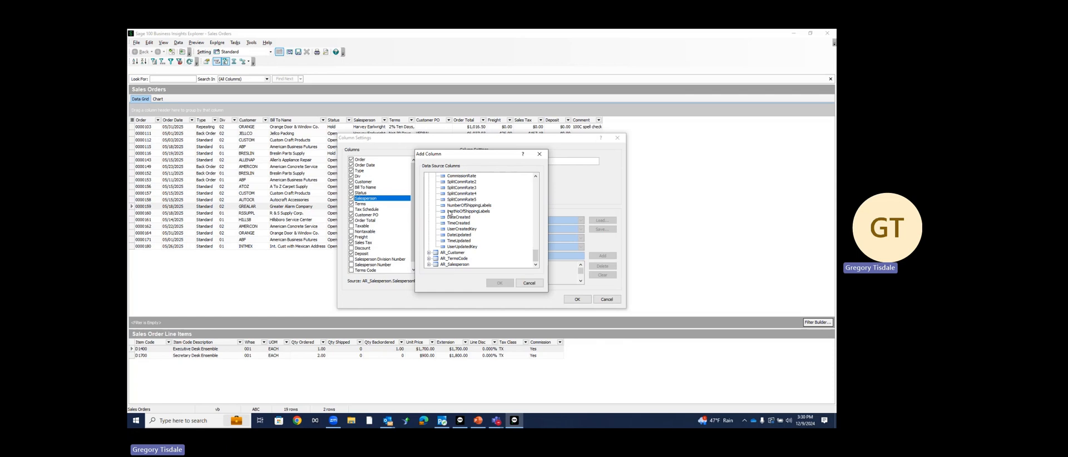
{"action": "scroll", "coordinate": [450, 213], "scroll_direction": "up", "scroll_amount": 20}
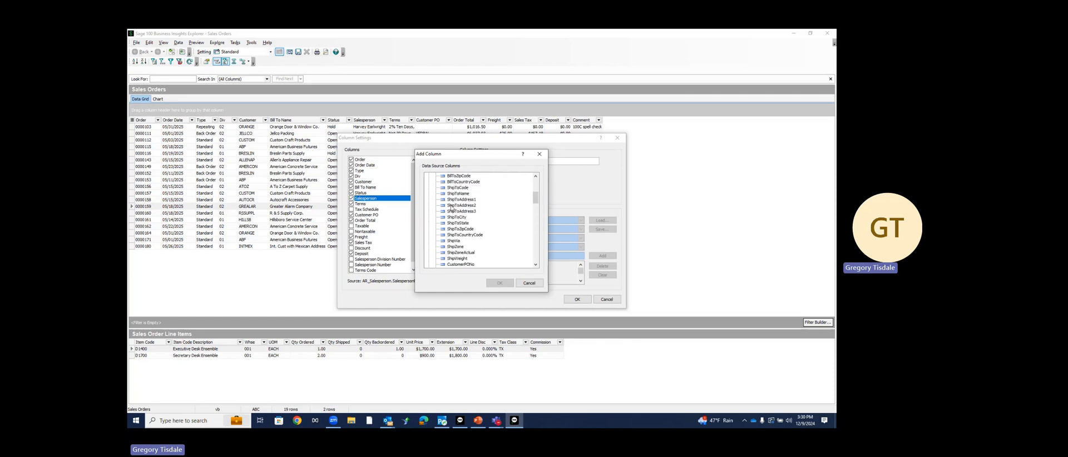
{"action": "scroll", "coordinate": [451, 208], "scroll_direction": "up", "scroll_amount": 6}
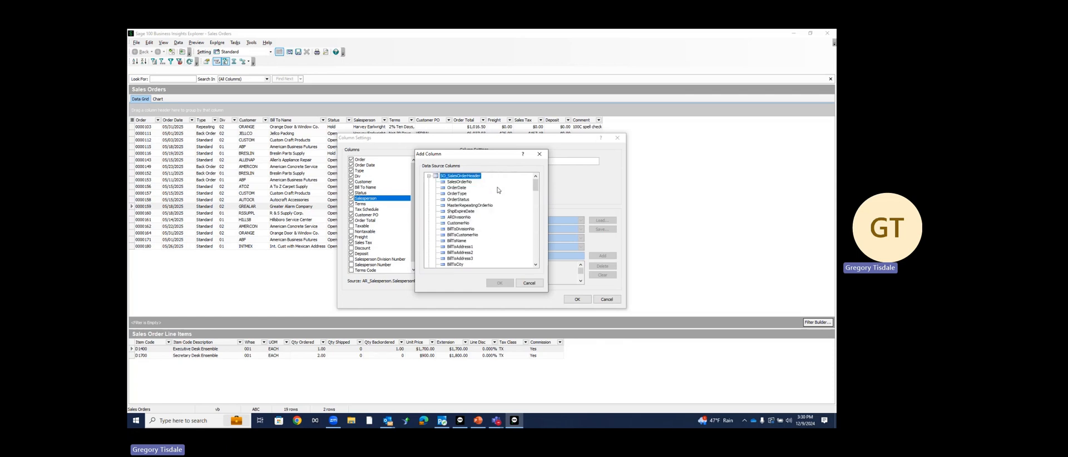
{"action": "left_click", "coordinate": [539, 155]}
{"action": "left_click", "coordinate": [577, 299]}
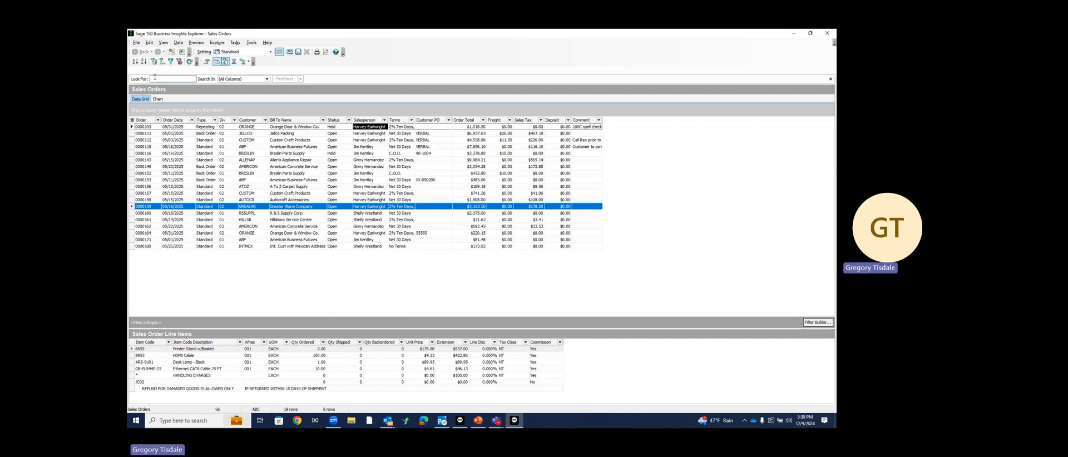
Save the current Sales Orders view as a new setting named Test
{"action": "left_click", "coordinate": [137, 43]}
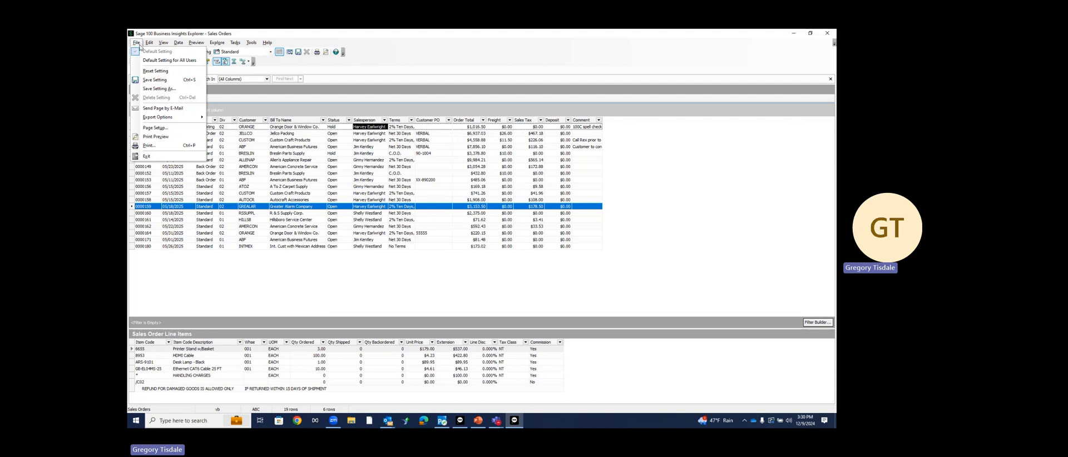
{"action": "left_click", "coordinate": [146, 90]}
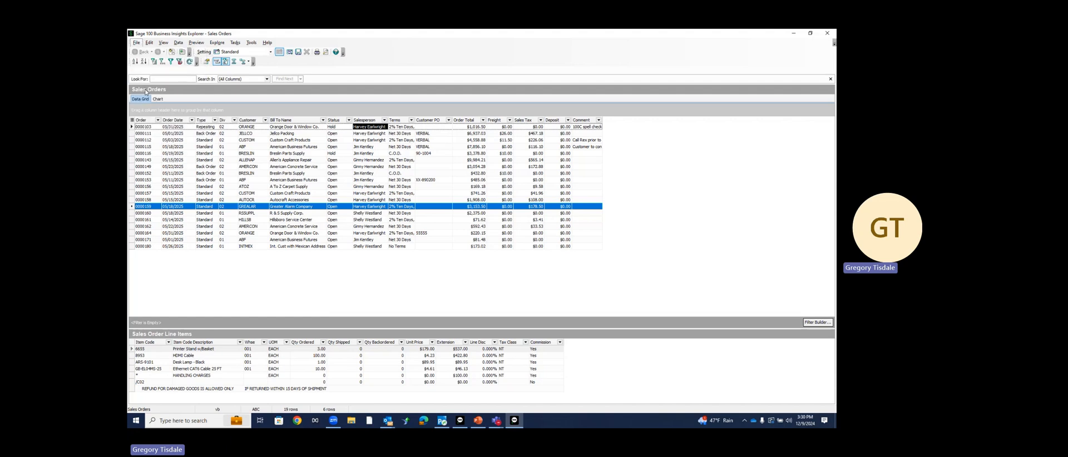
{"action": "type", "text": "T"}
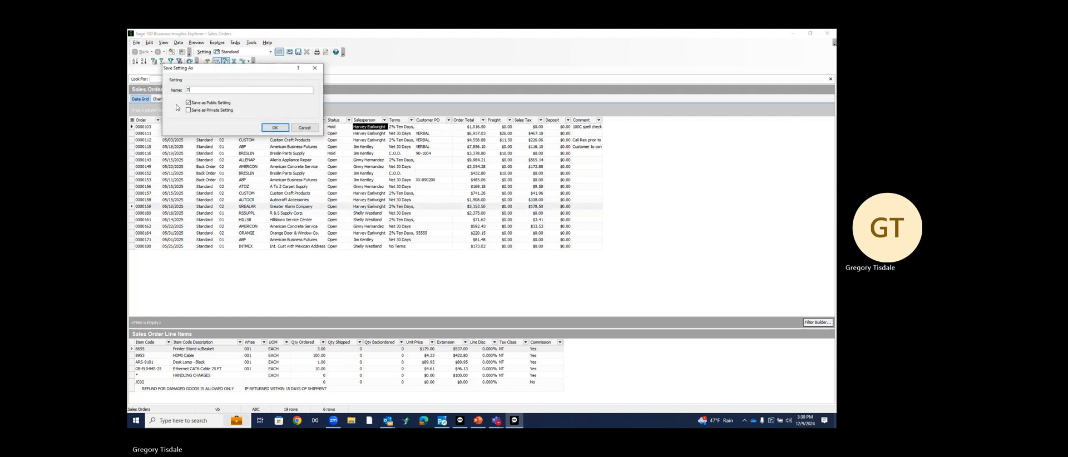
{"action": "type", "text": "est"}
{"action": "left_click", "coordinate": [269, 127]}
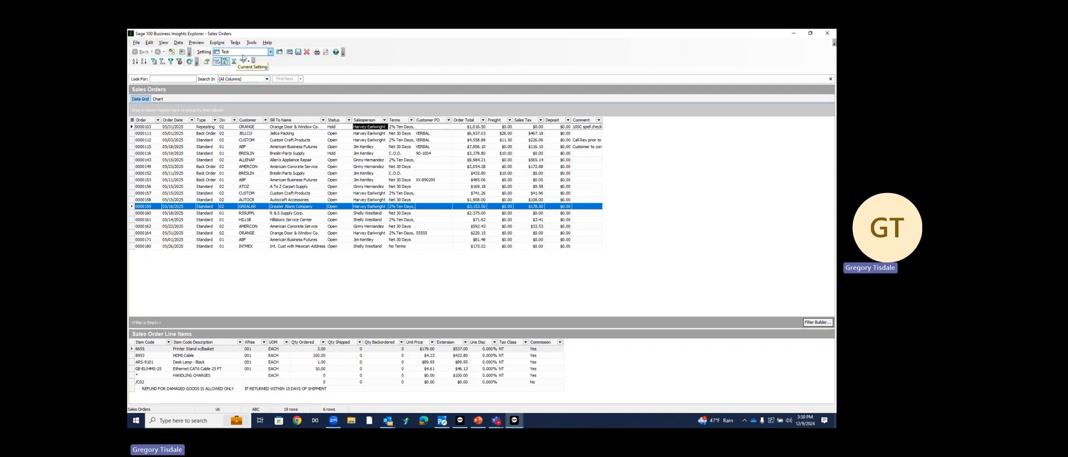
Confirm Test is listed among the saved view settings, then close the Sales Orders explorer
{"action": "left_click", "coordinate": [270, 52]}
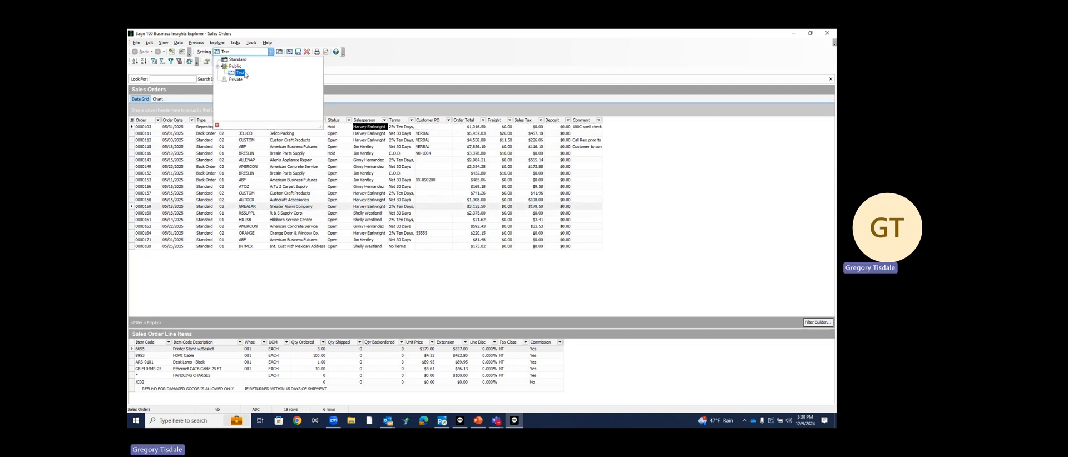
{"action": "left_click", "coordinate": [242, 60]}
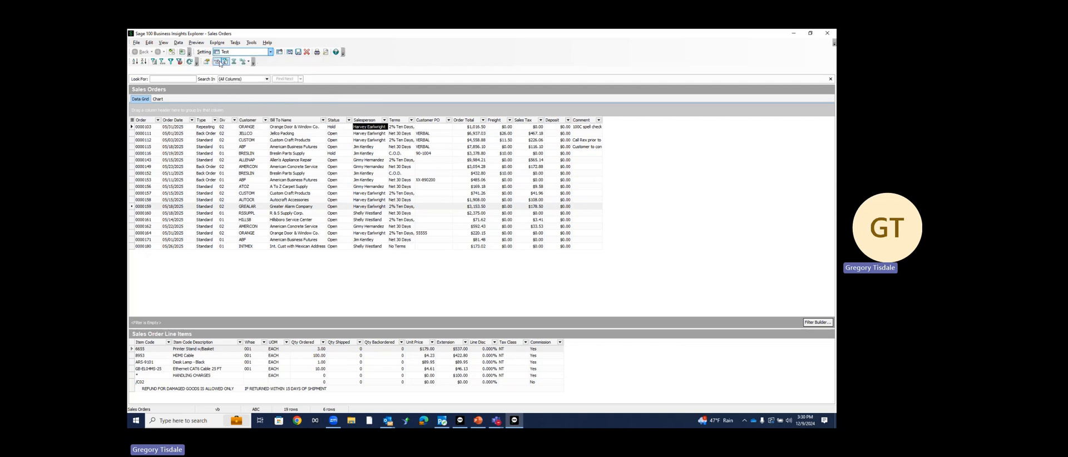
{"action": "left_click", "coordinate": [270, 53]}
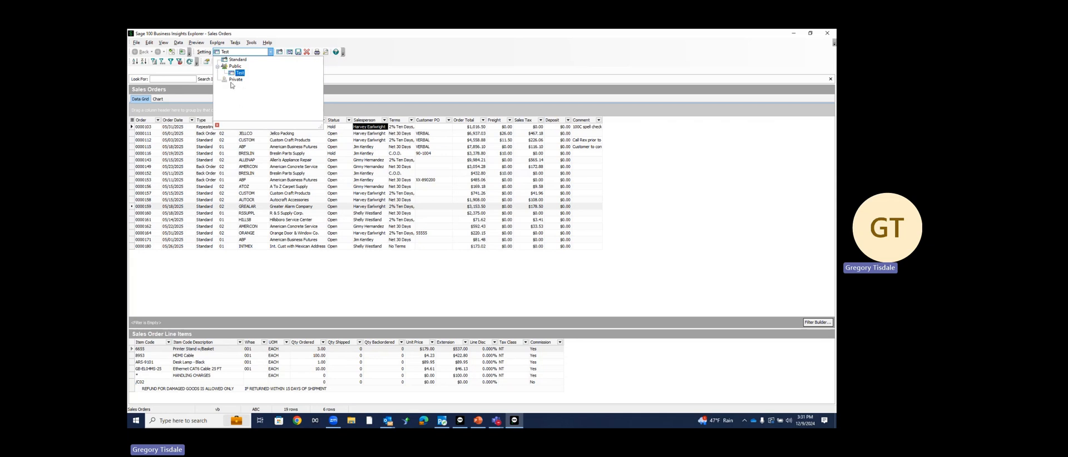
{"action": "left_click", "coordinate": [394, 61]}
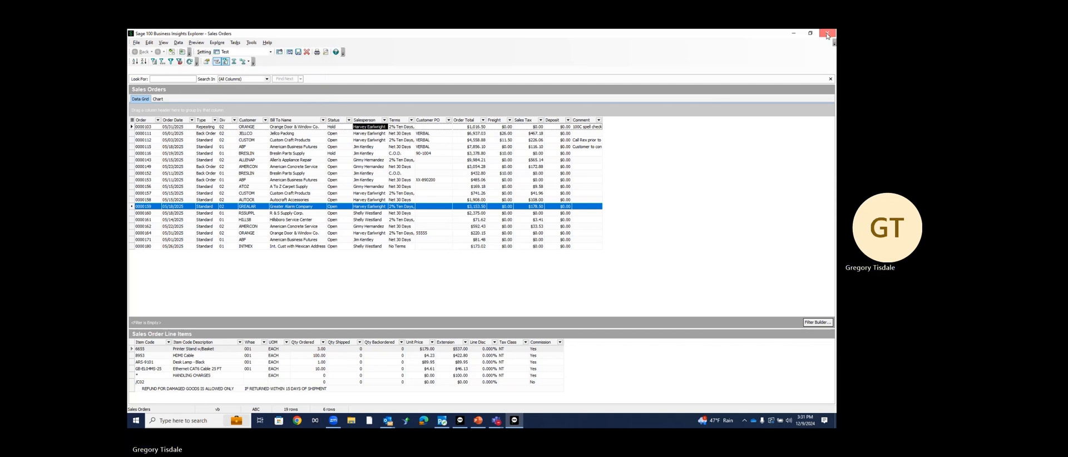
{"action": "left_click", "coordinate": [826, 35]}
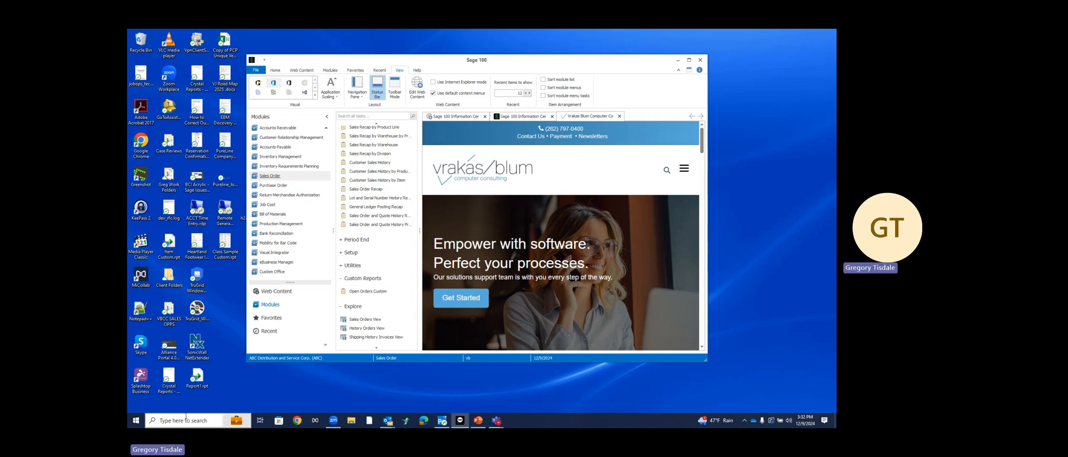
Launch Excel from Windows search and create a new blank workbook
{"action": "left_click", "coordinate": [186, 417]}
{"action": "type", "text": "excel"}
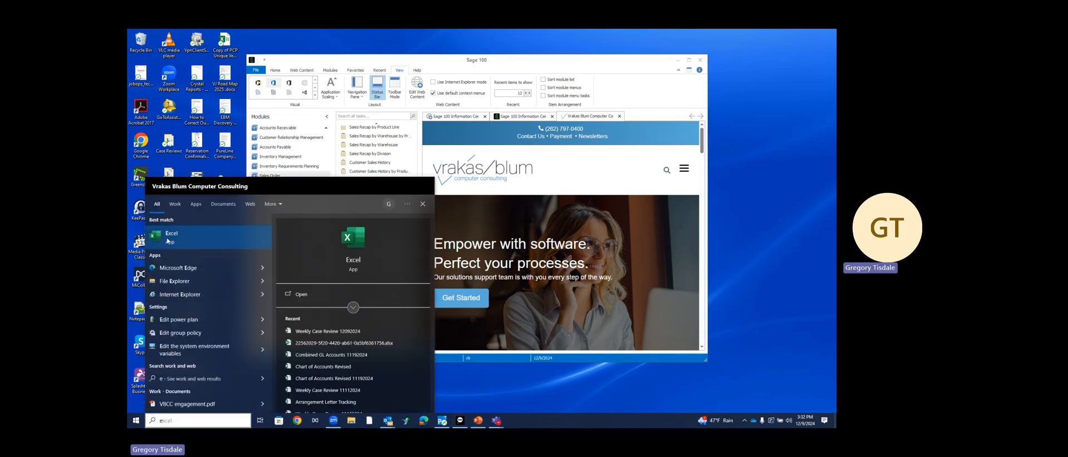
{"action": "left_click", "coordinate": [168, 241]}
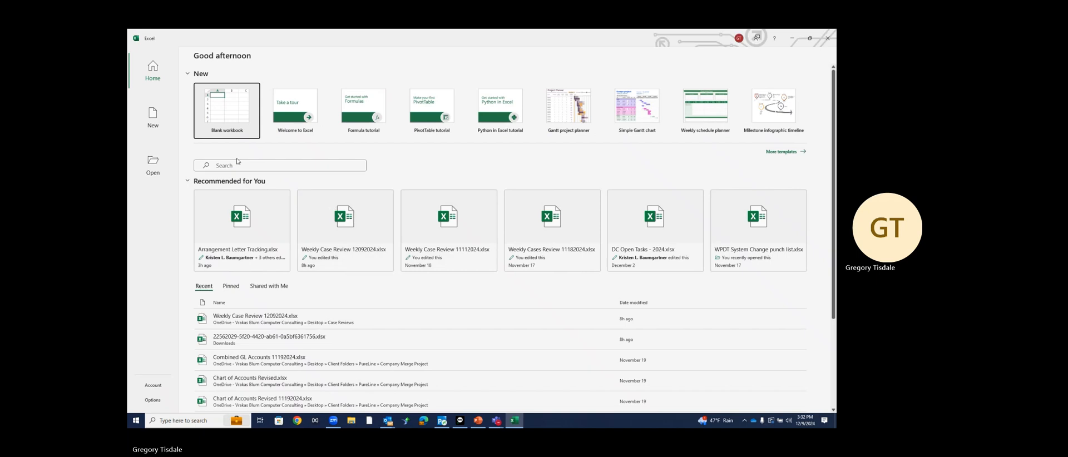
{"action": "left_click", "coordinate": [215, 108]}
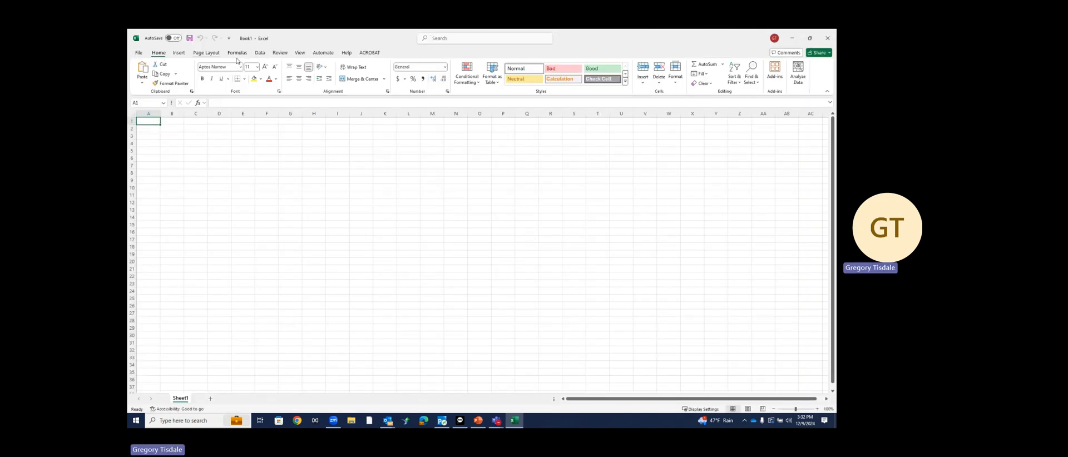
Start a Data > Get Data import from an ODBC data source
{"action": "left_click", "coordinate": [259, 53]}
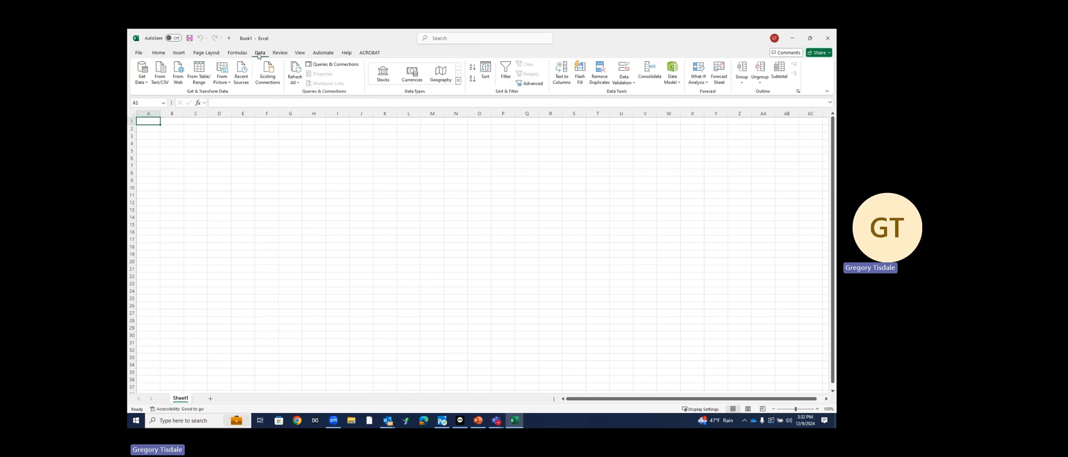
{"action": "left_click", "coordinate": [146, 72]}
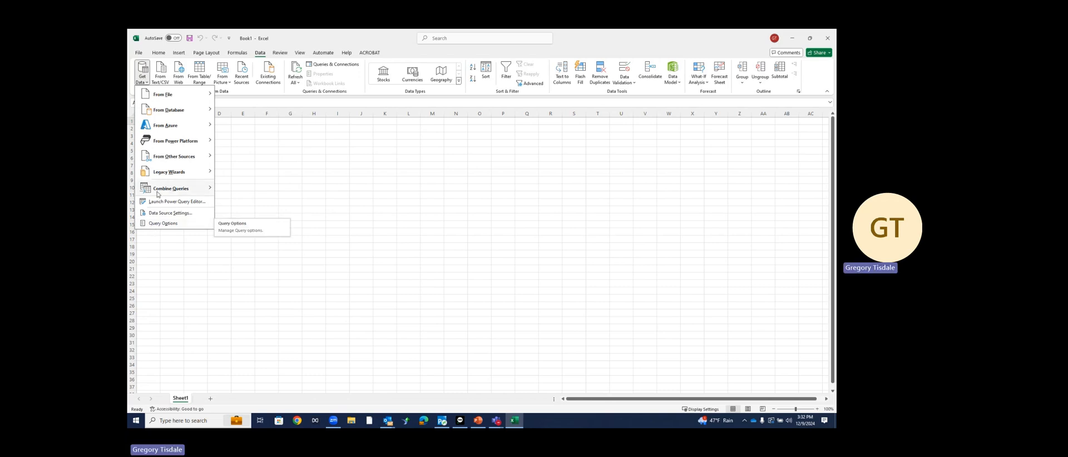
{"action": "mouse_move", "coordinate": [172, 156]}
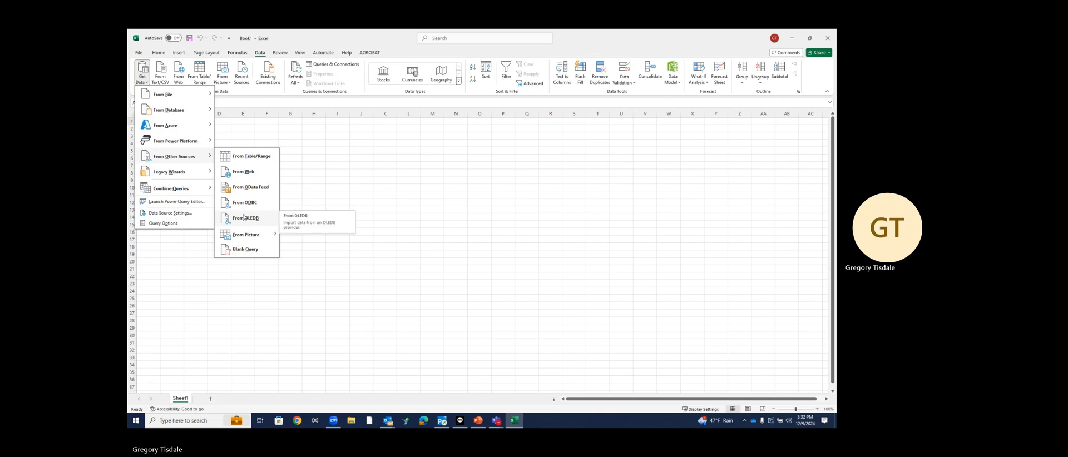
{"action": "left_click", "coordinate": [239, 251]}
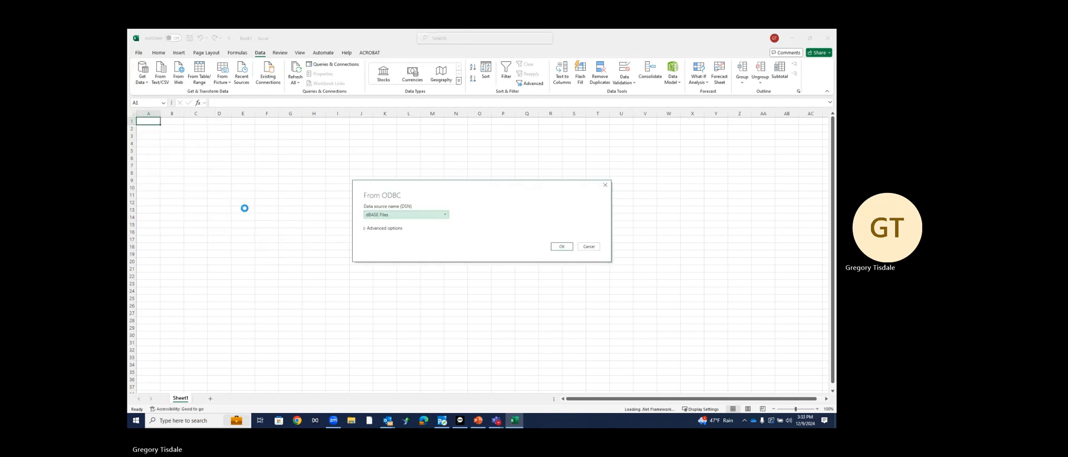
{"action": "left_click", "coordinate": [445, 215]}
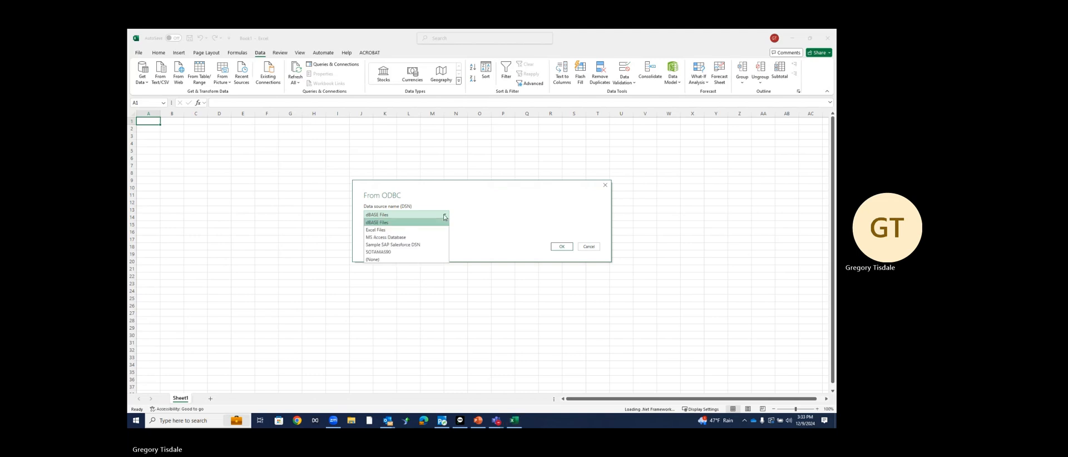
{"action": "left_click", "coordinate": [410, 252]}
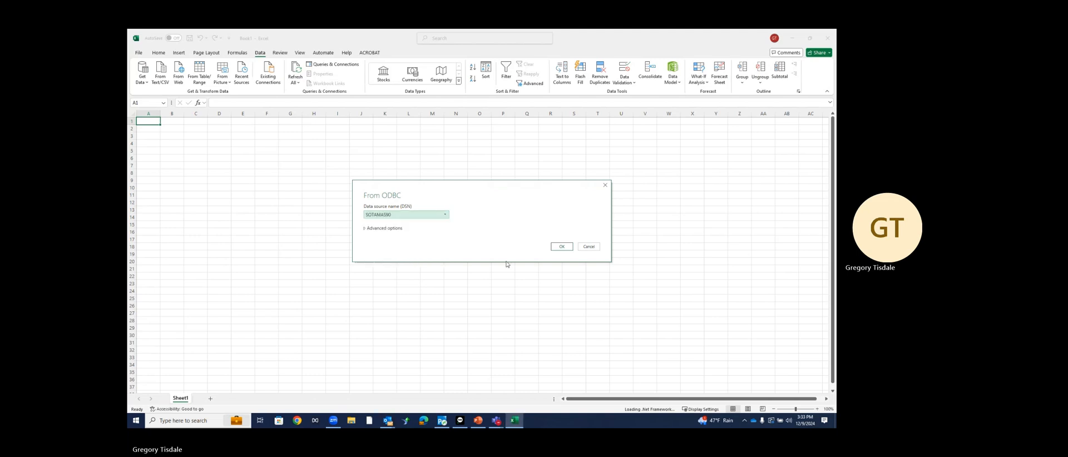
{"action": "left_click", "coordinate": [559, 249]}
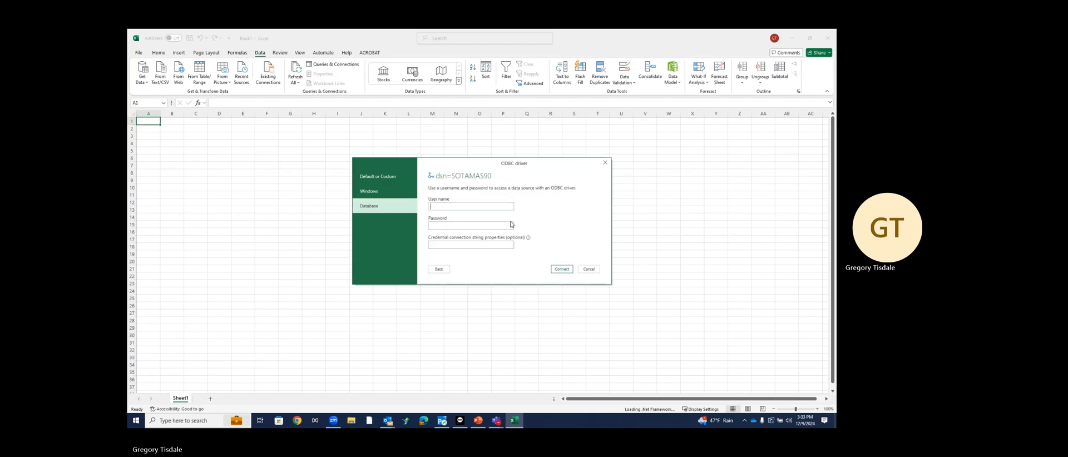
{"action": "left_click", "coordinate": [605, 163]}
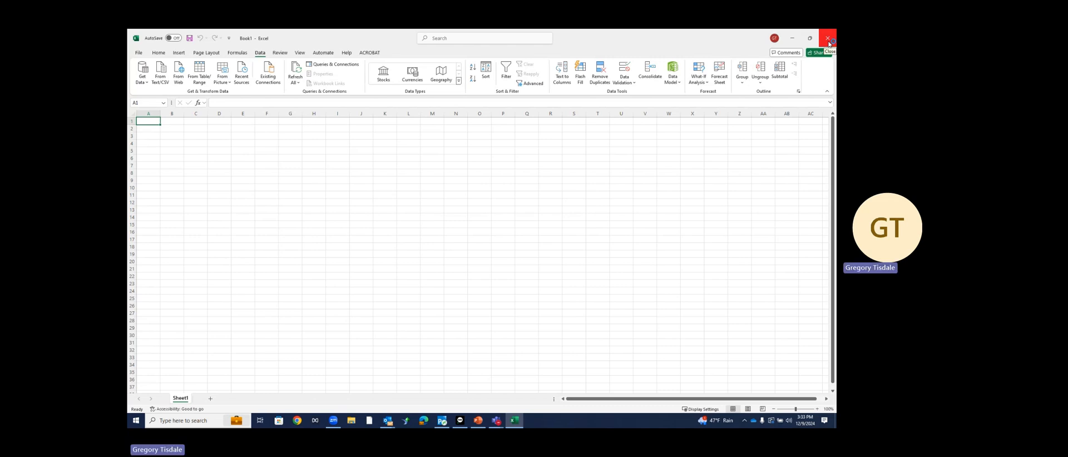
Dismiss the Book1 save prompts and minimize Excel to bring back the Sage 100 window
{"action": "left_click", "coordinate": [828, 39]}
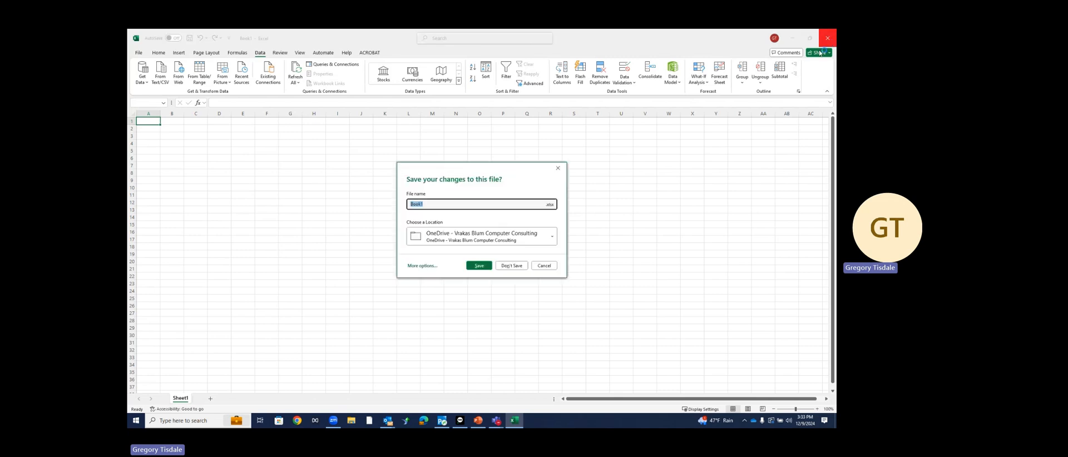
{"action": "left_click", "coordinate": [544, 266]}
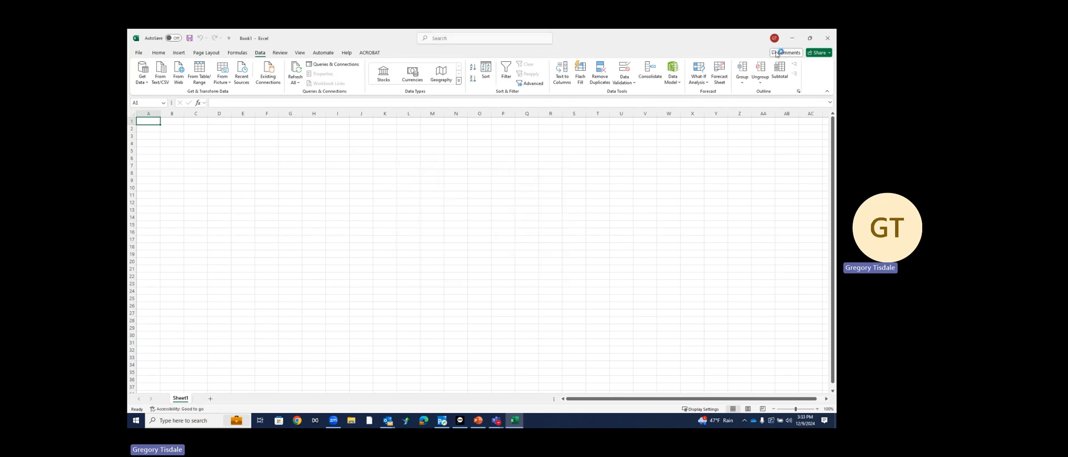
{"action": "left_click", "coordinate": [826, 40]}
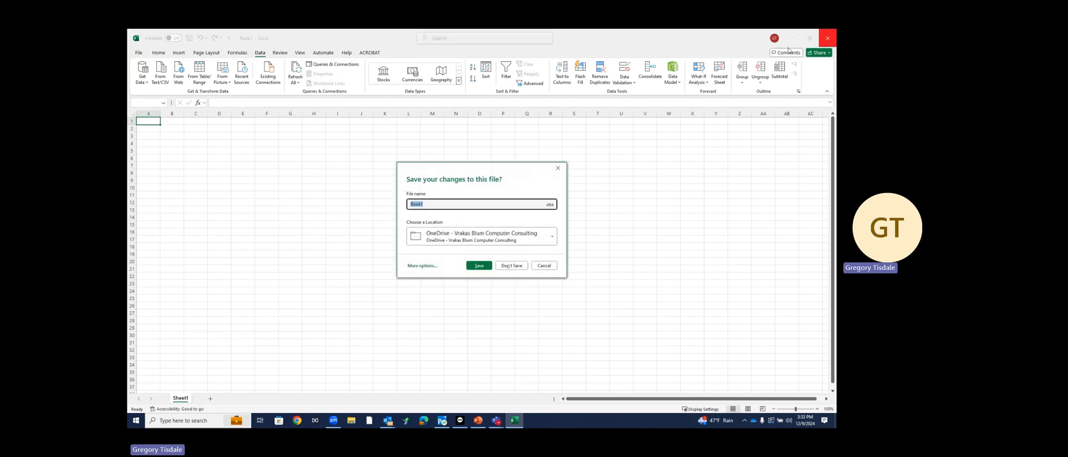
{"action": "left_click", "coordinate": [555, 167]}
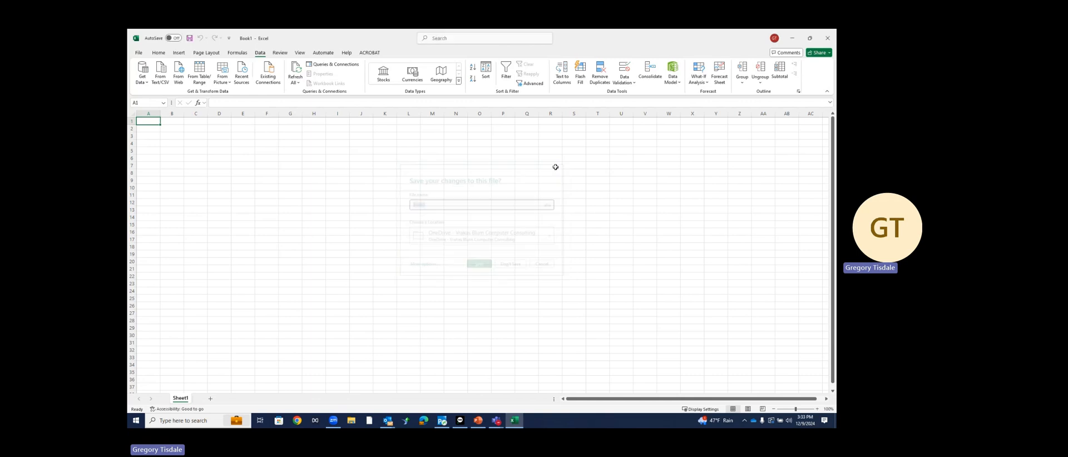
{"action": "left_click", "coordinate": [791, 42]}
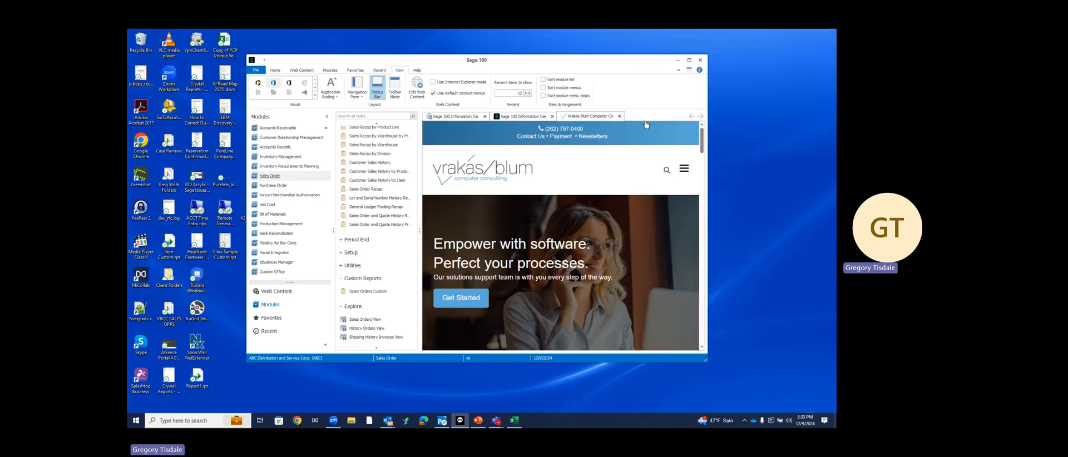